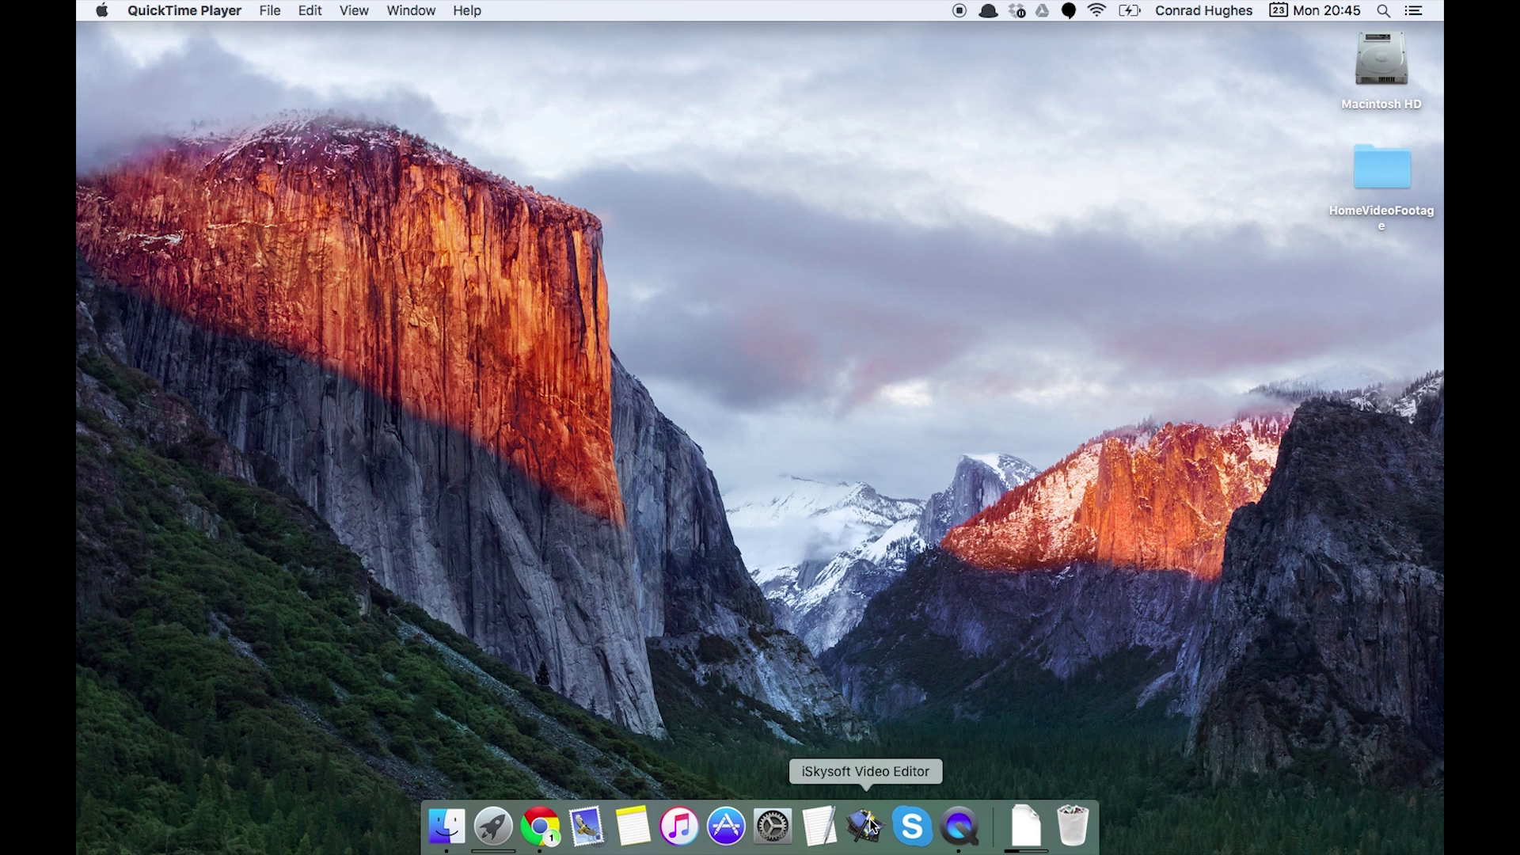
Launch iSkysoft Video Editor by searching 'iskysoft' in Spotlight.
key(super+space)
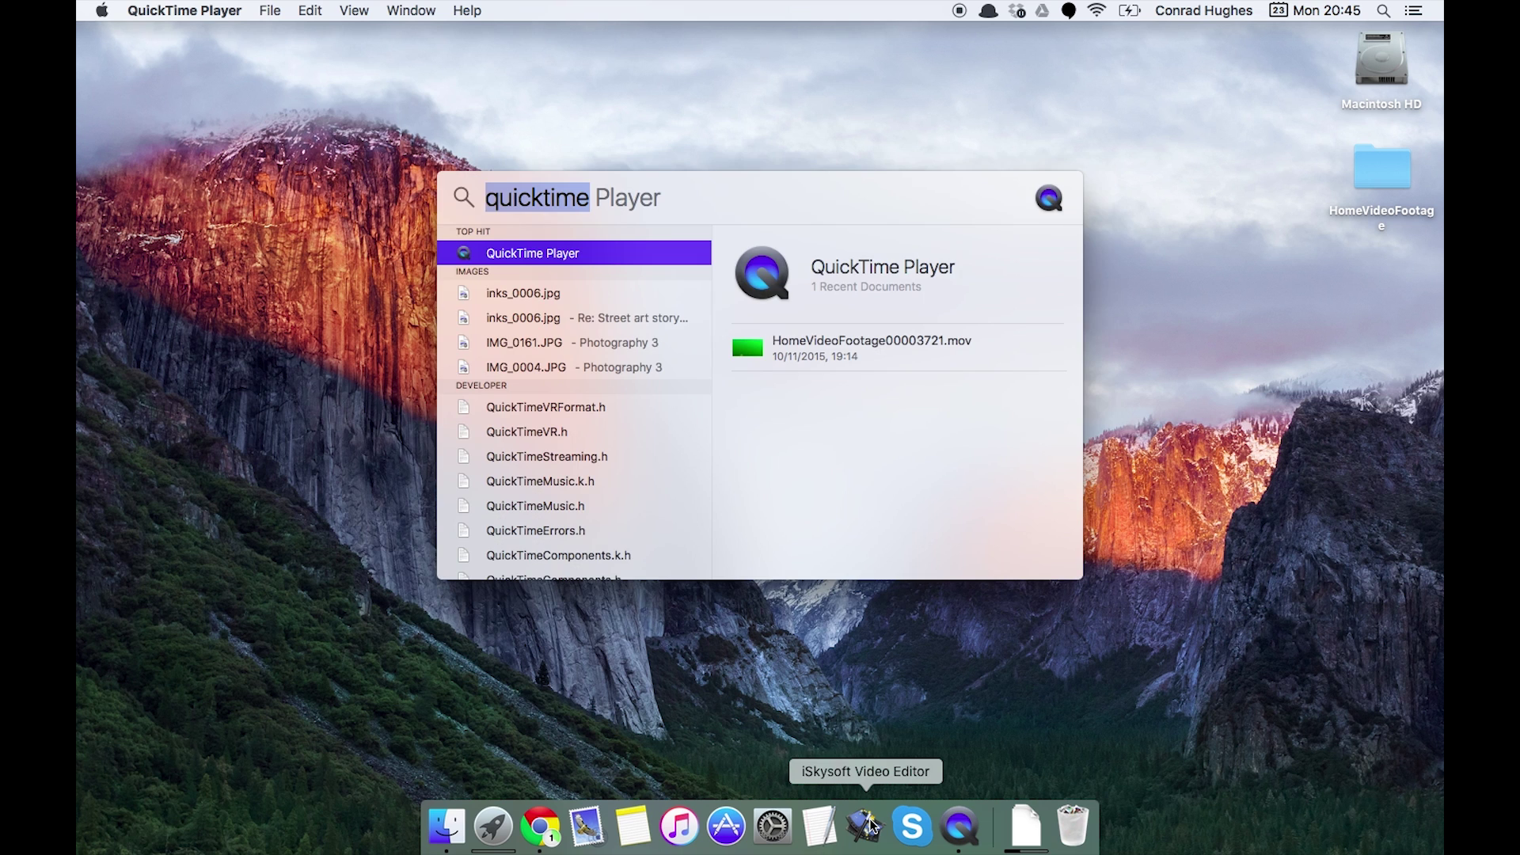
text(iskysoft)
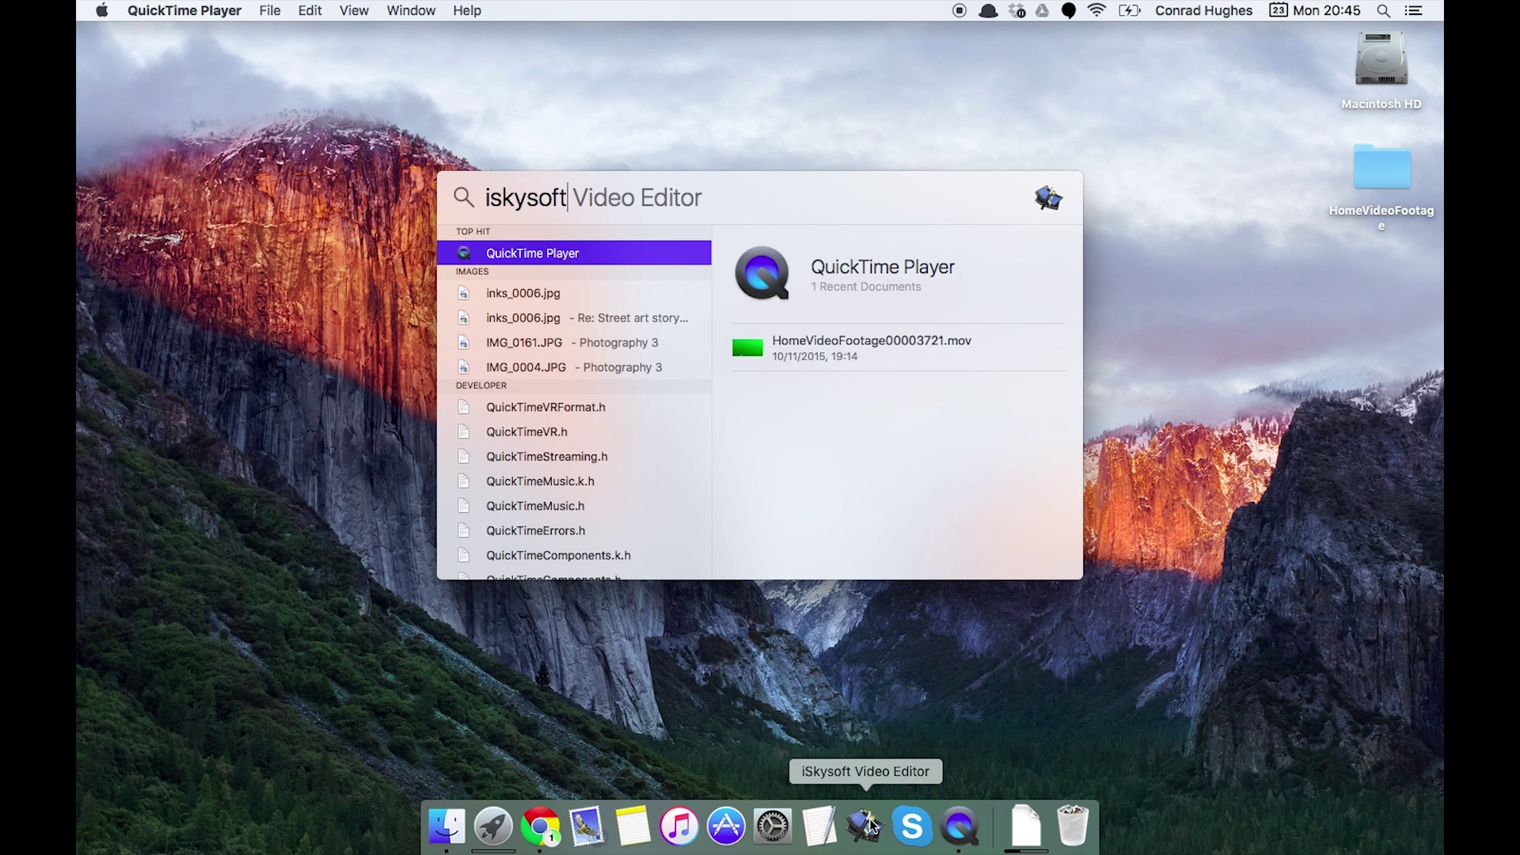
key(Return)
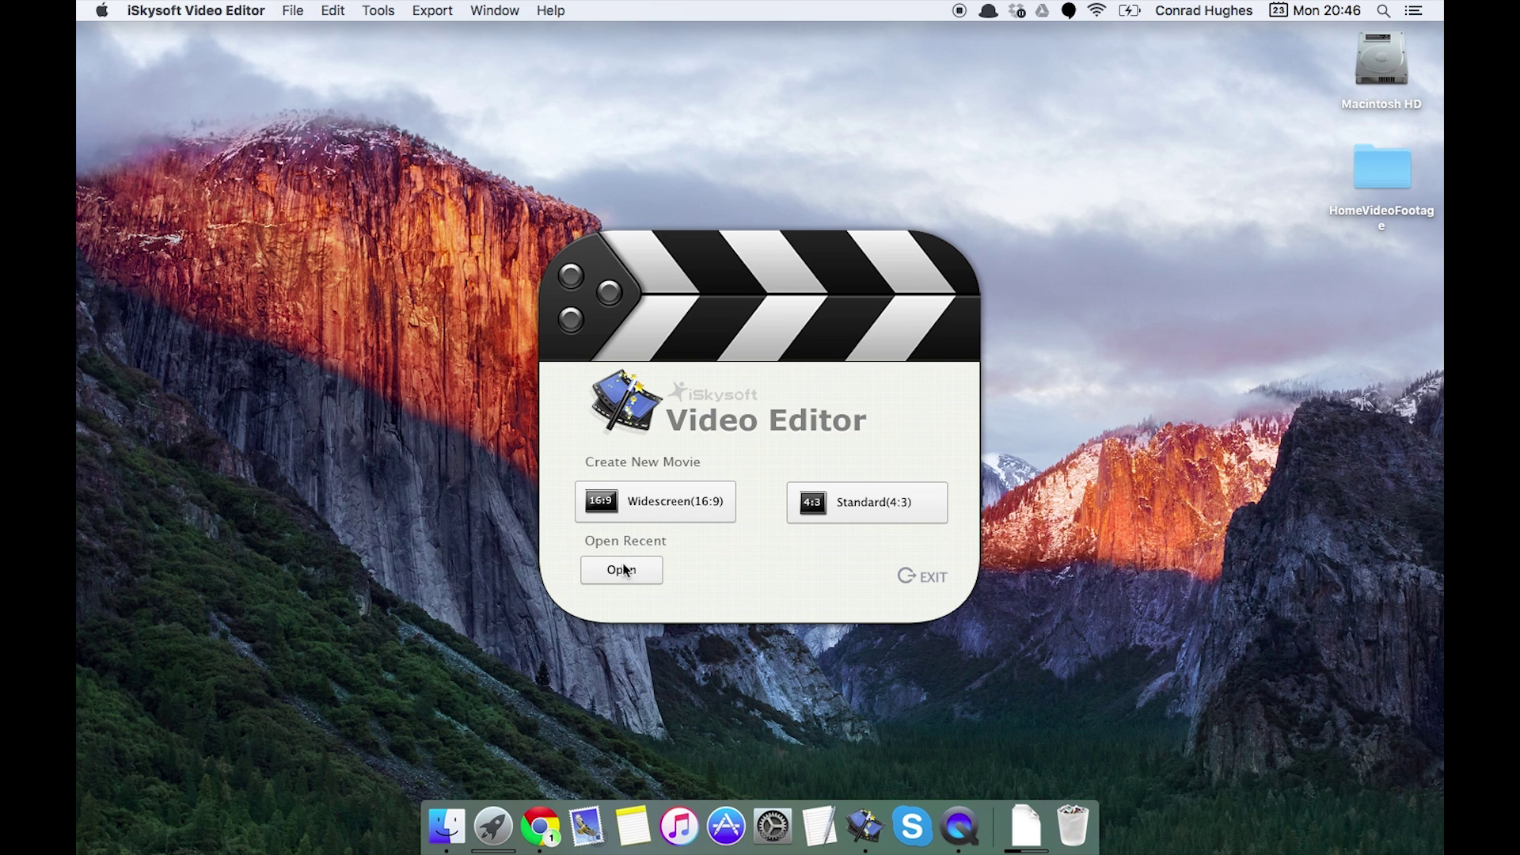
Start a widescreen 16:9 movie and view the sample videos and colour backgrounds.
click(654, 504)
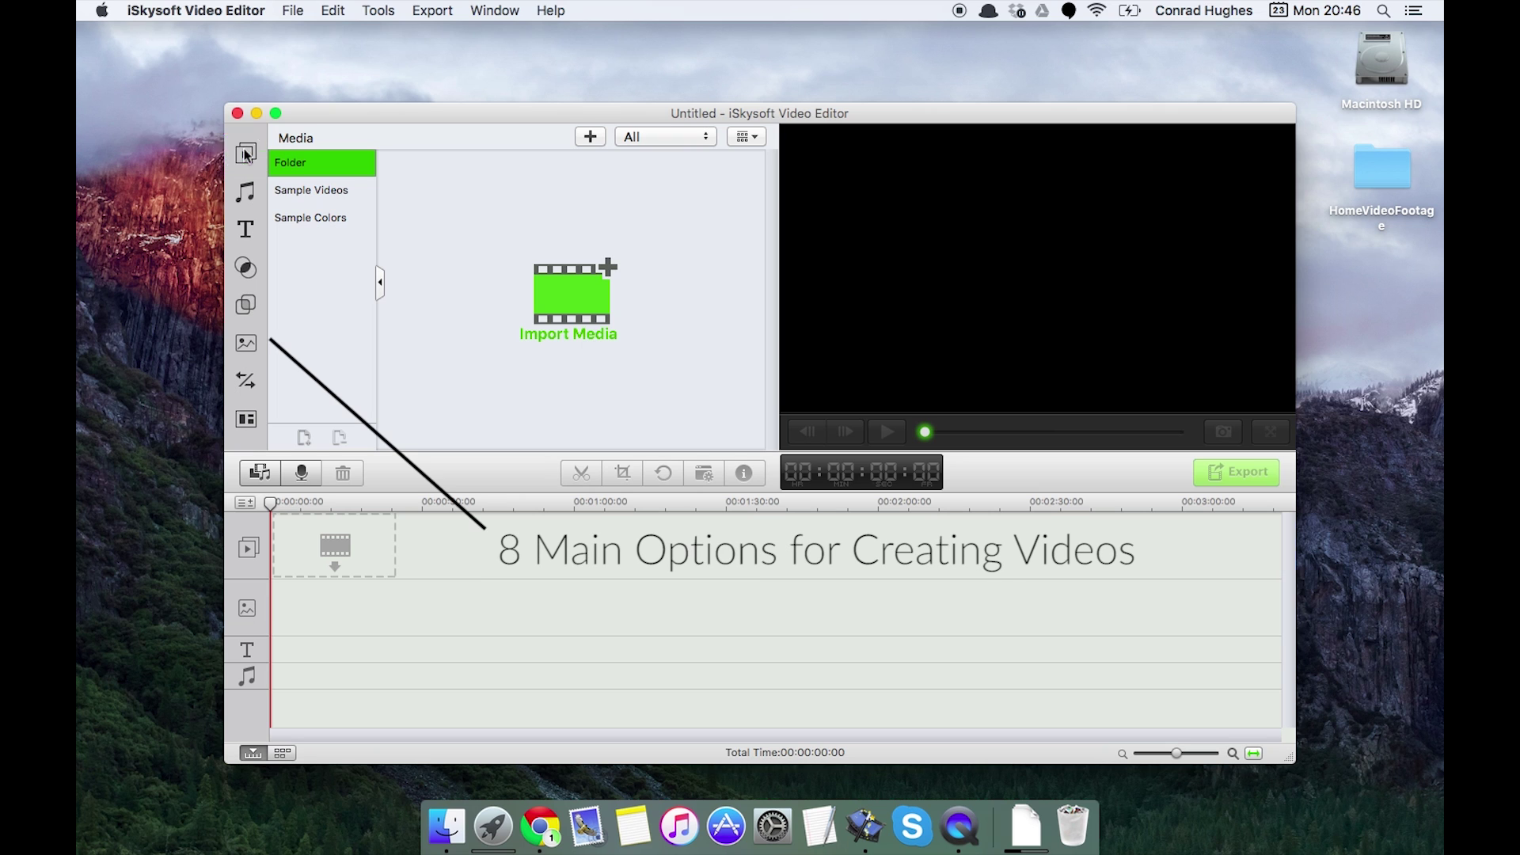
click(290, 194)
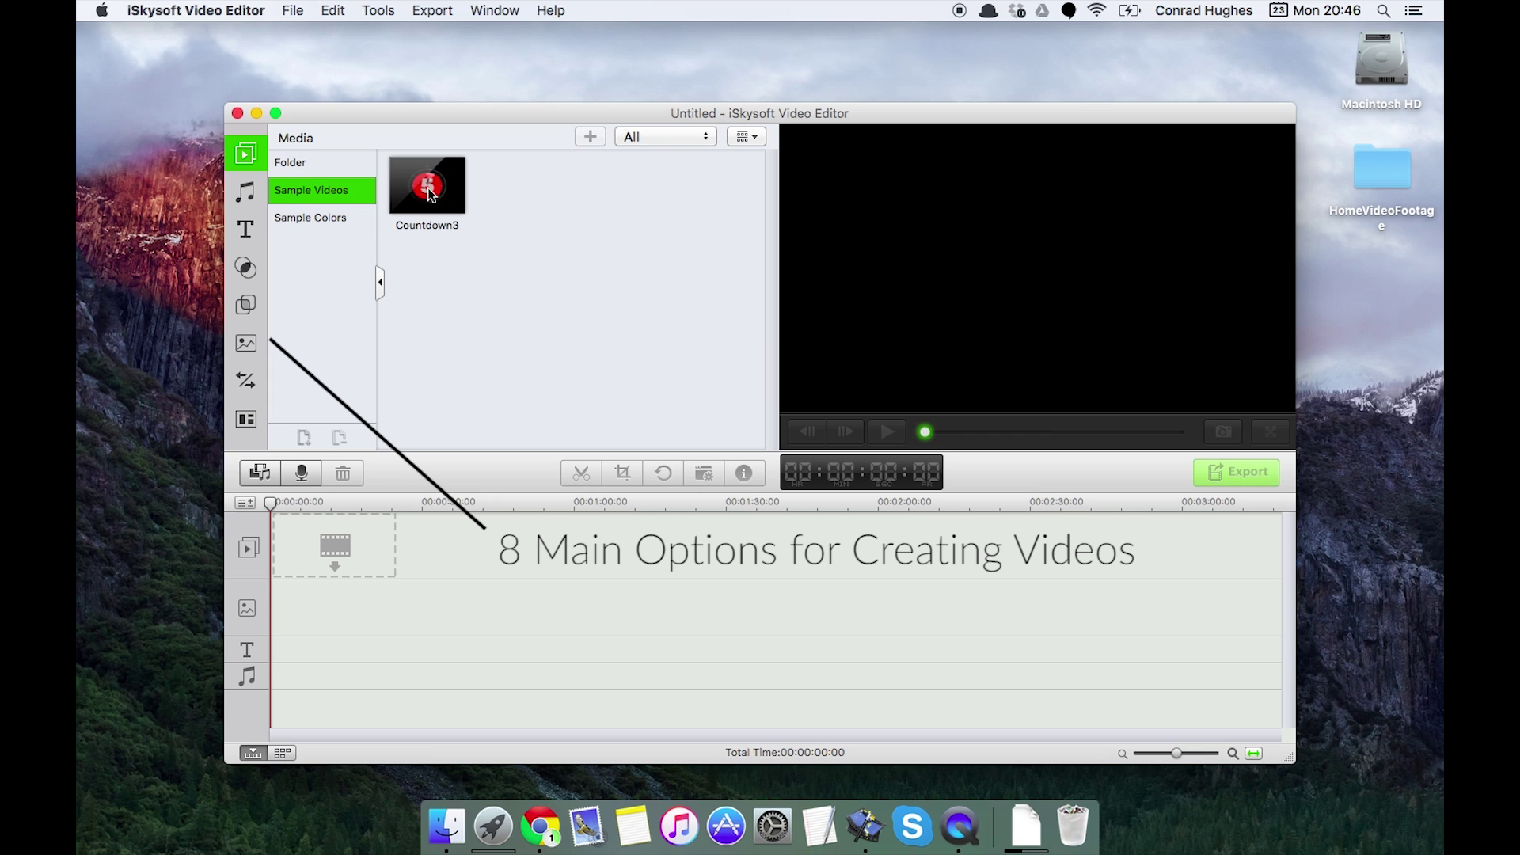
click(312, 217)
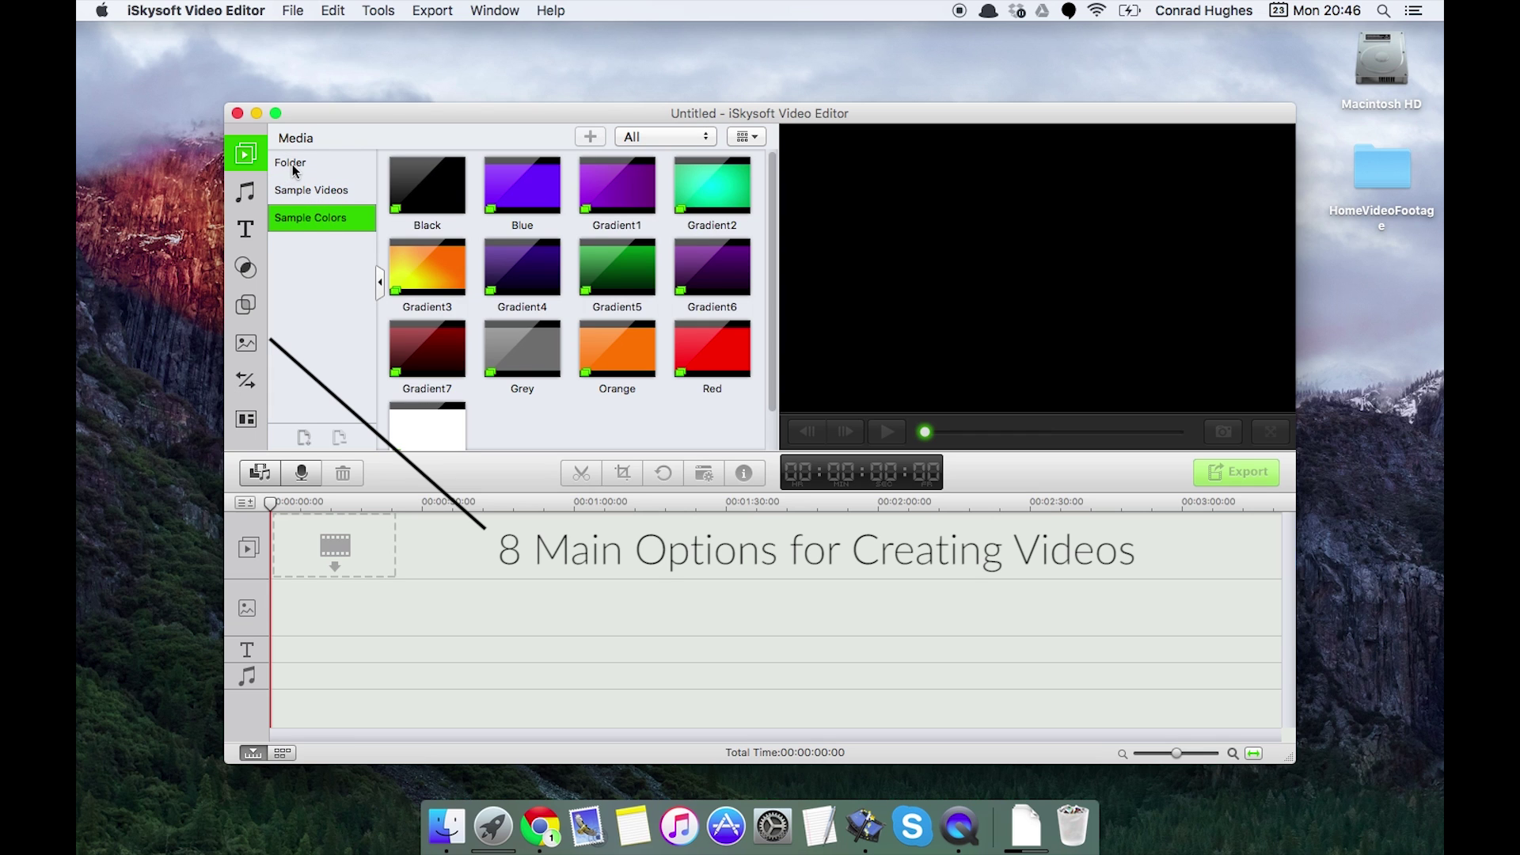
click(293, 168)
Browse the music library, the text and credit templates, and the video filters.
click(258, 193)
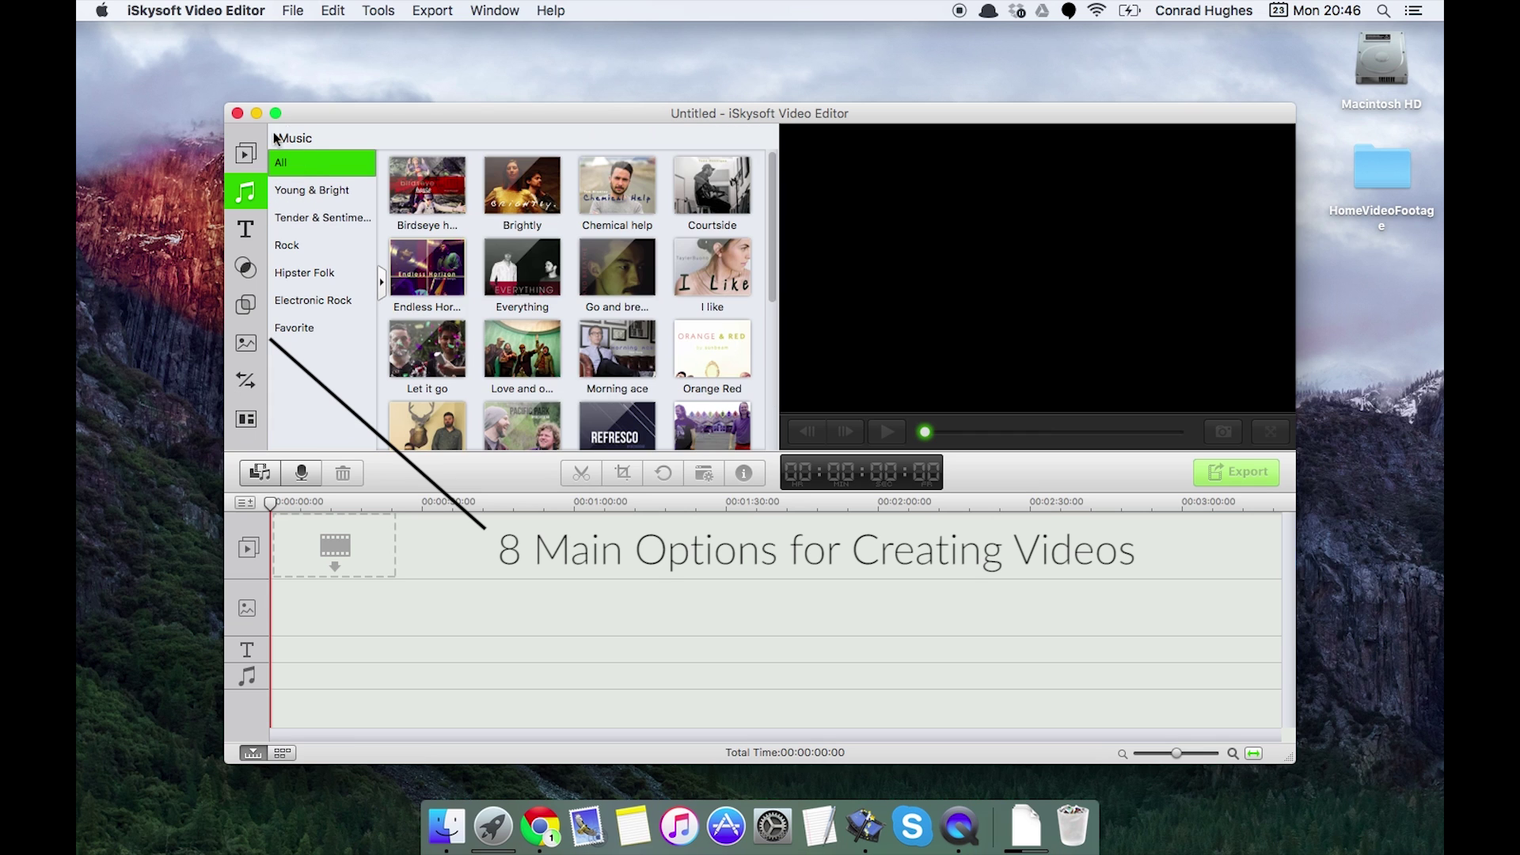
scroll(499, 305, down, 5)
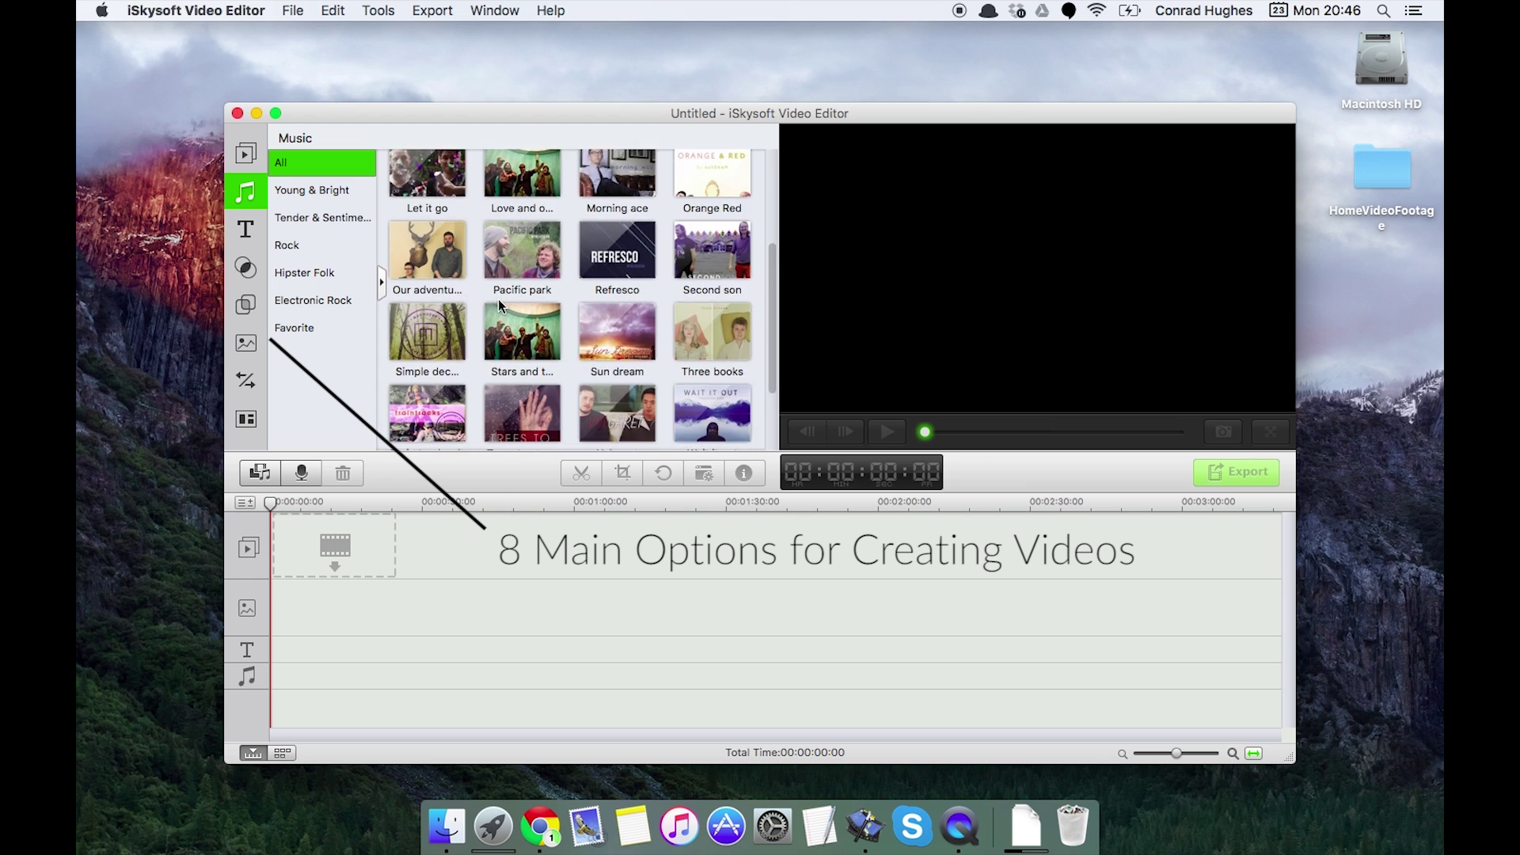
scroll(498, 298, up, 5)
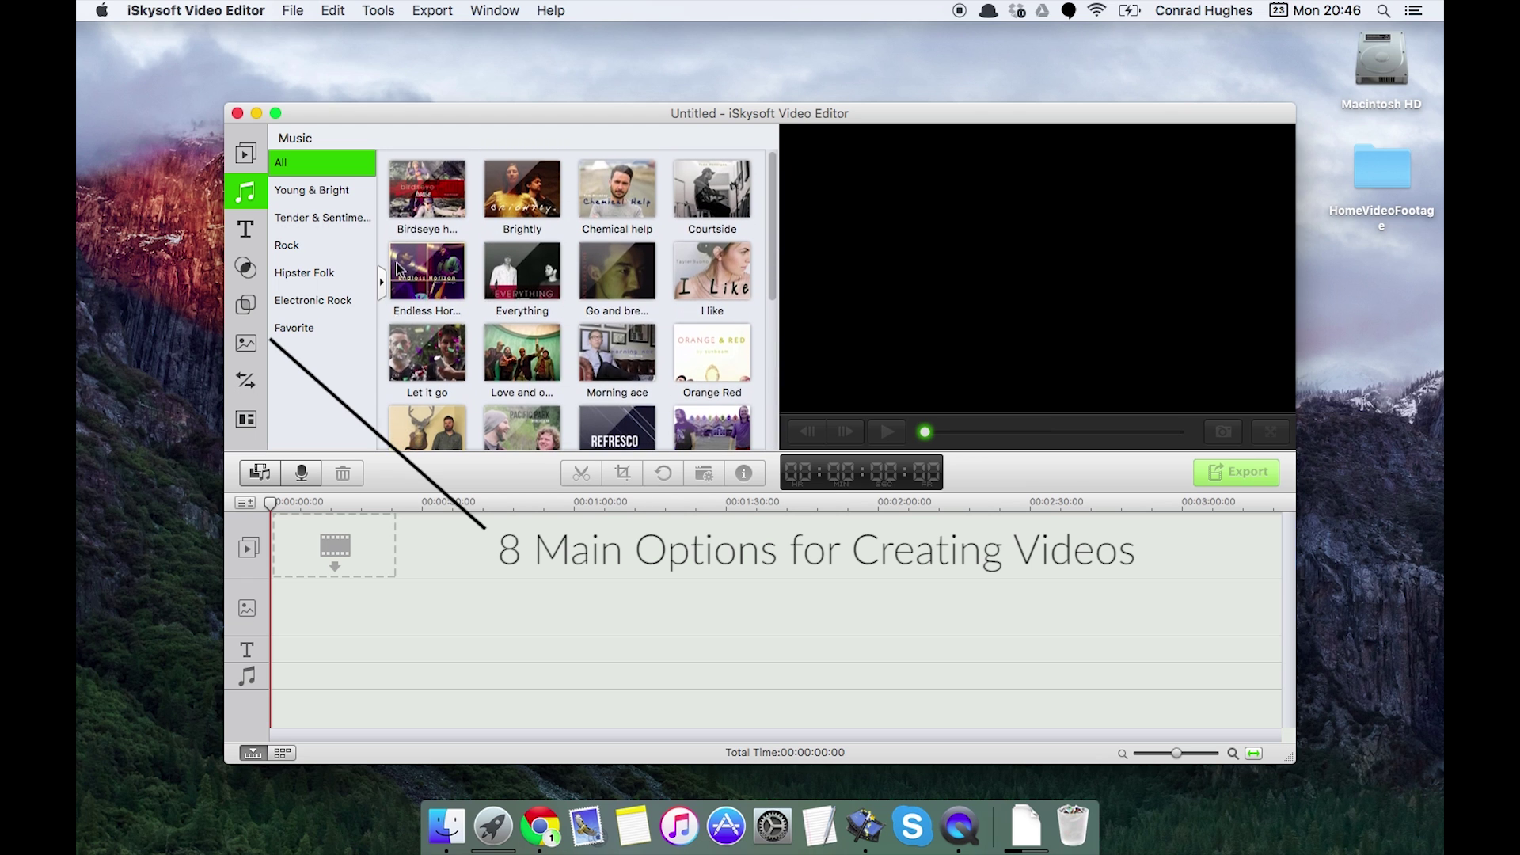
click(244, 230)
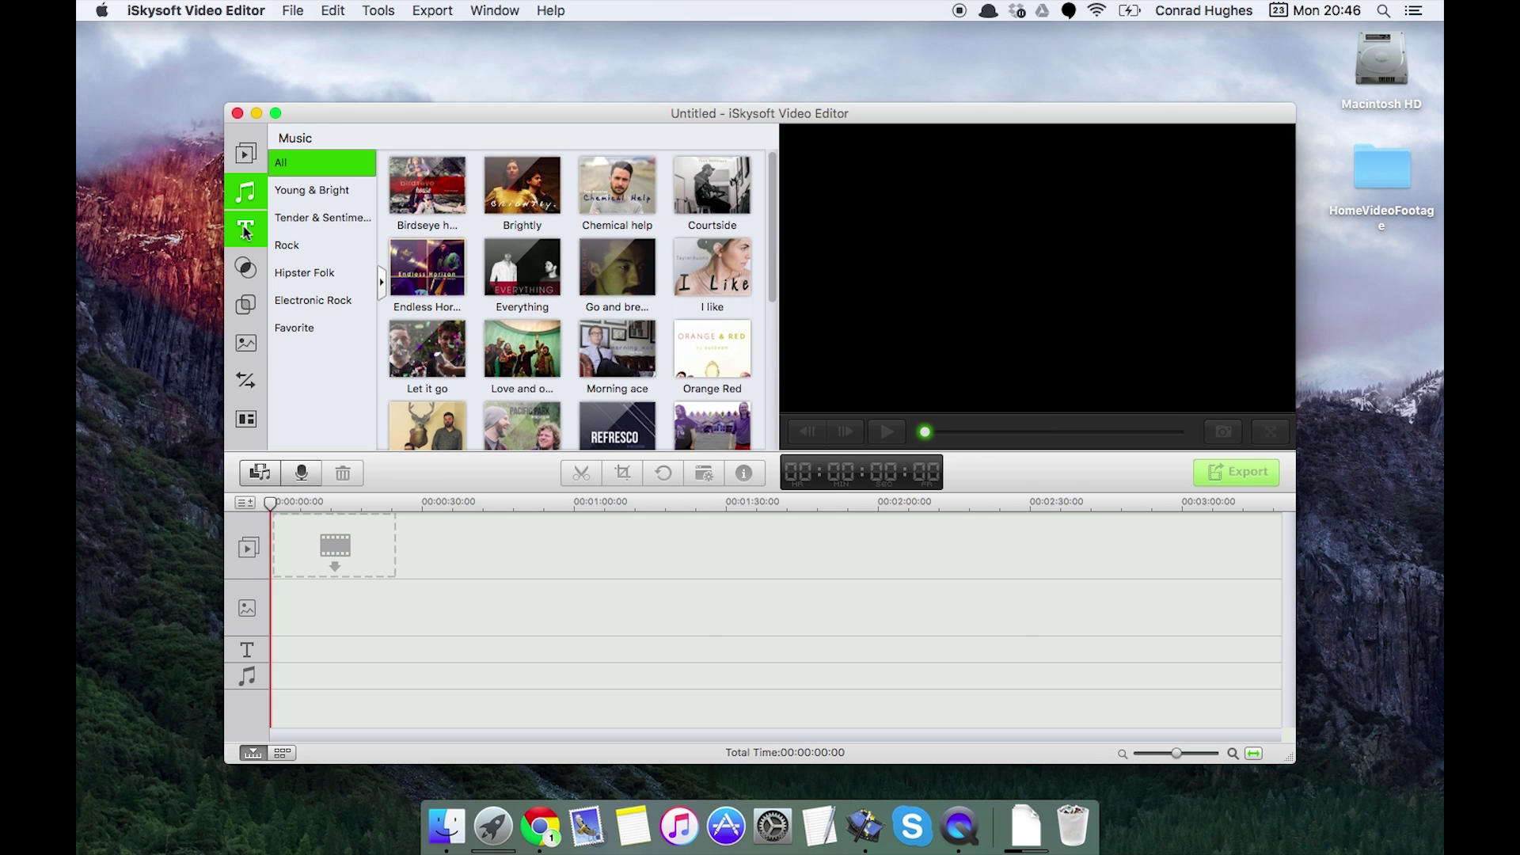
scroll(484, 253, down, 15)
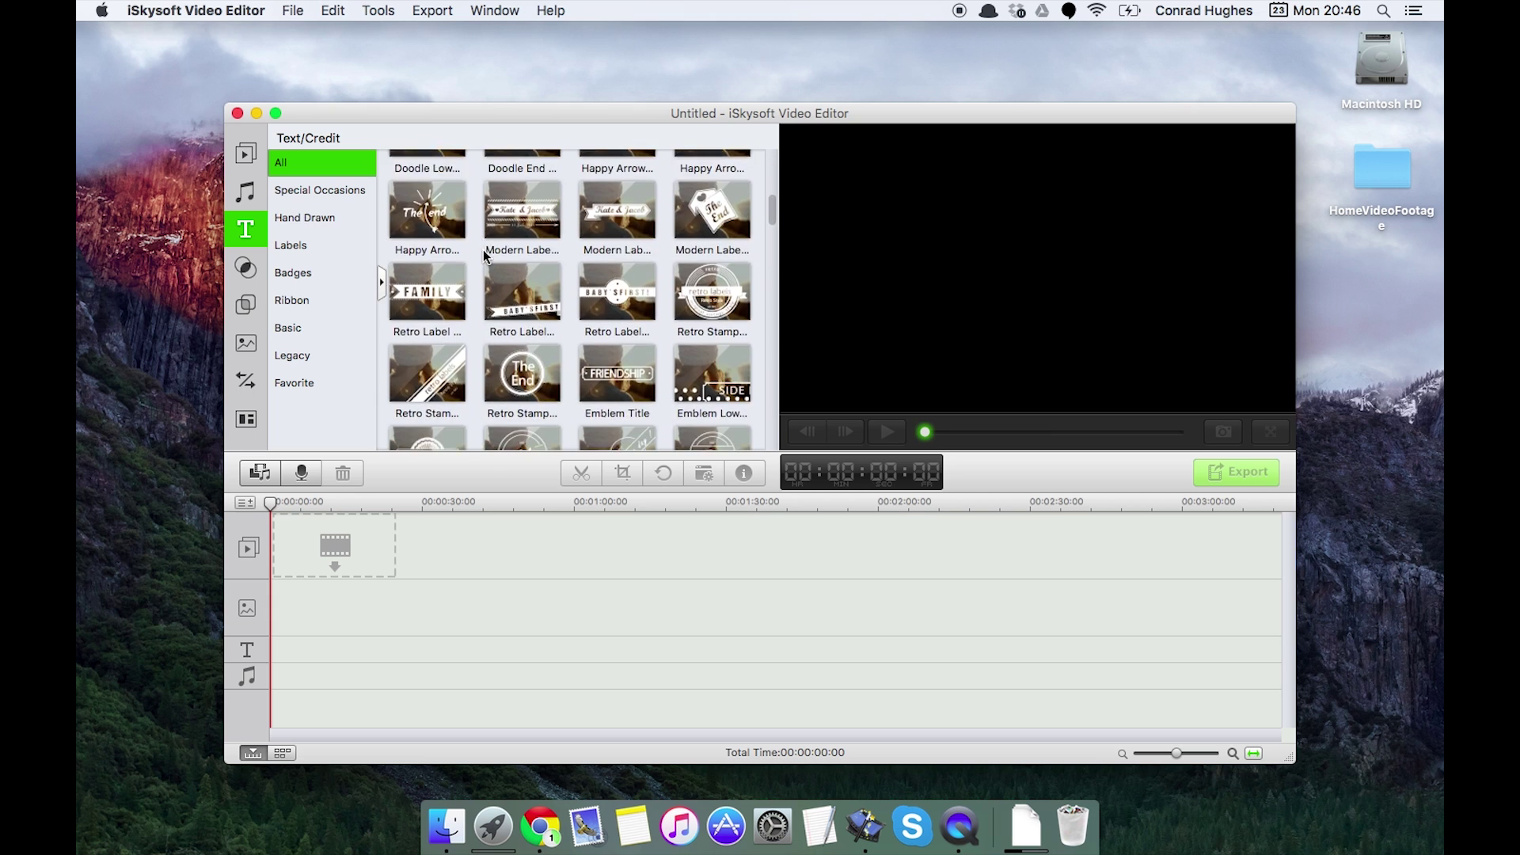
scroll(484, 254, down, 10)
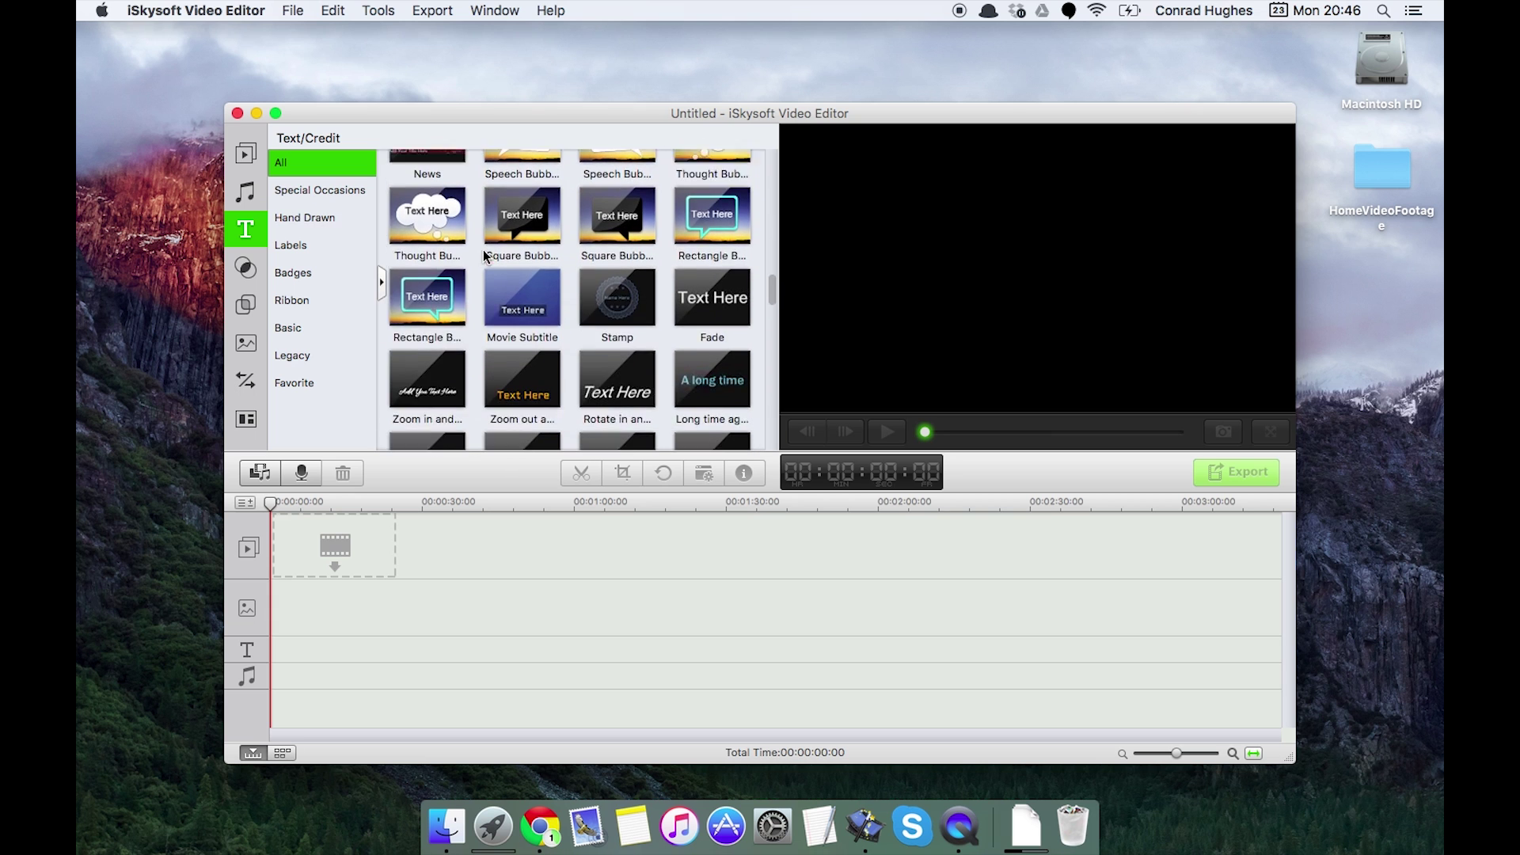
scroll(484, 253, down, 10)
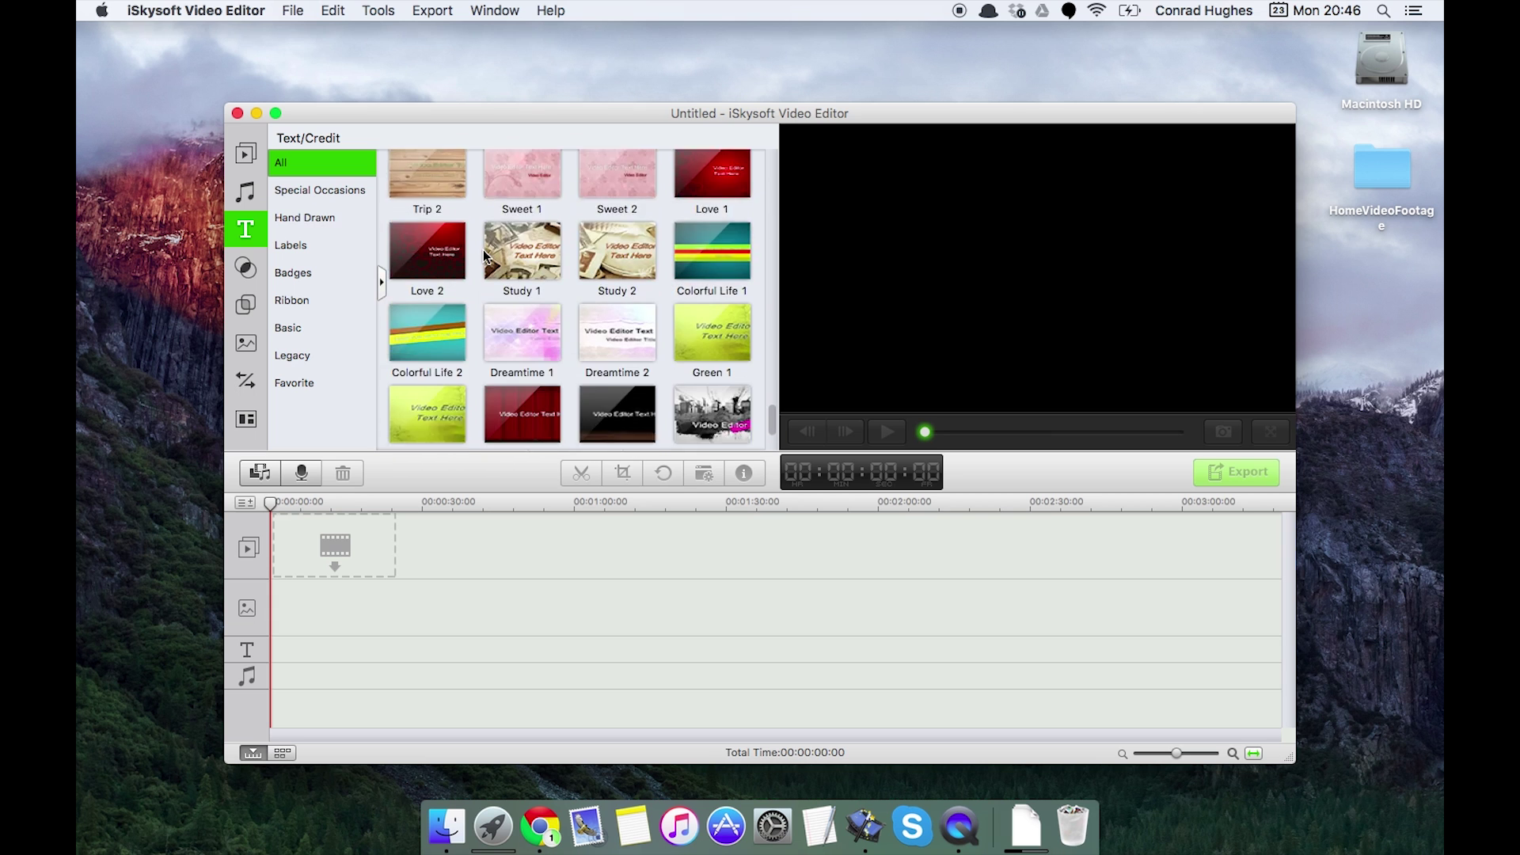
scroll(444, 242, up, 20)
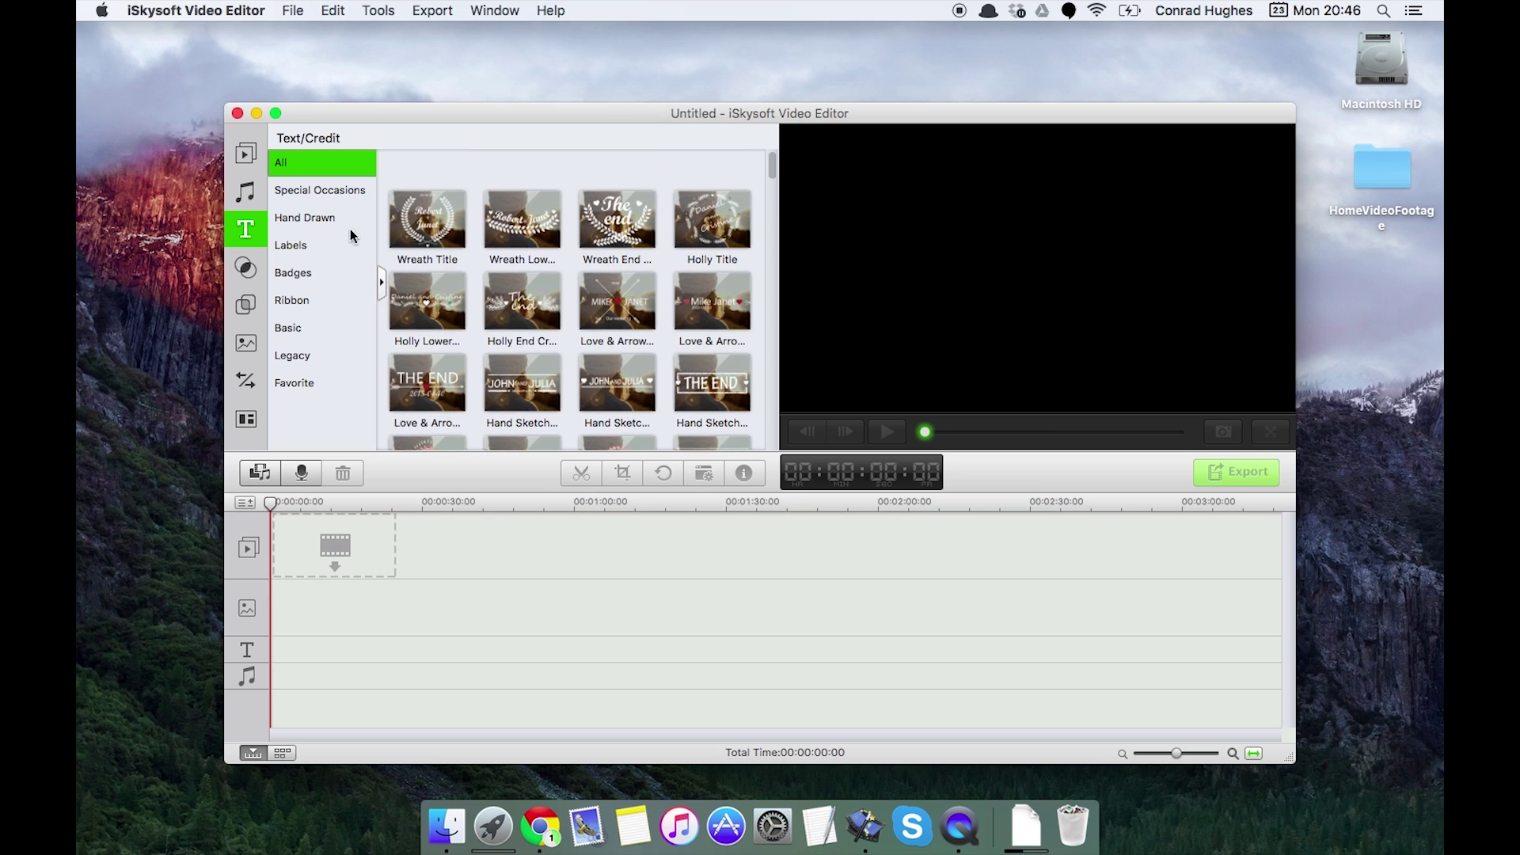
click(244, 266)
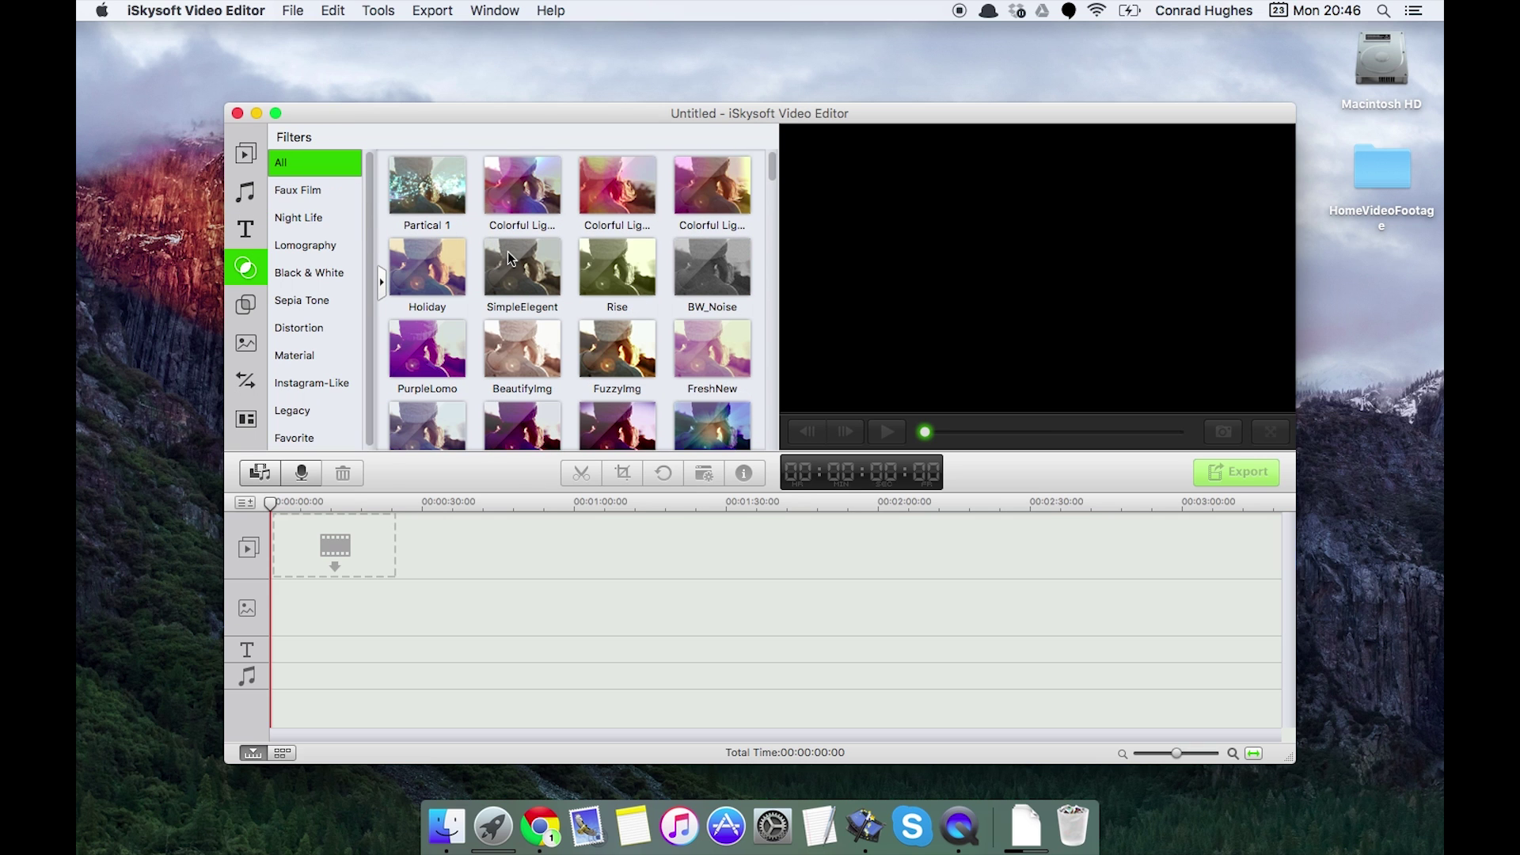
scroll(496, 253, down, 10)
scroll(317, 368, down, 1)
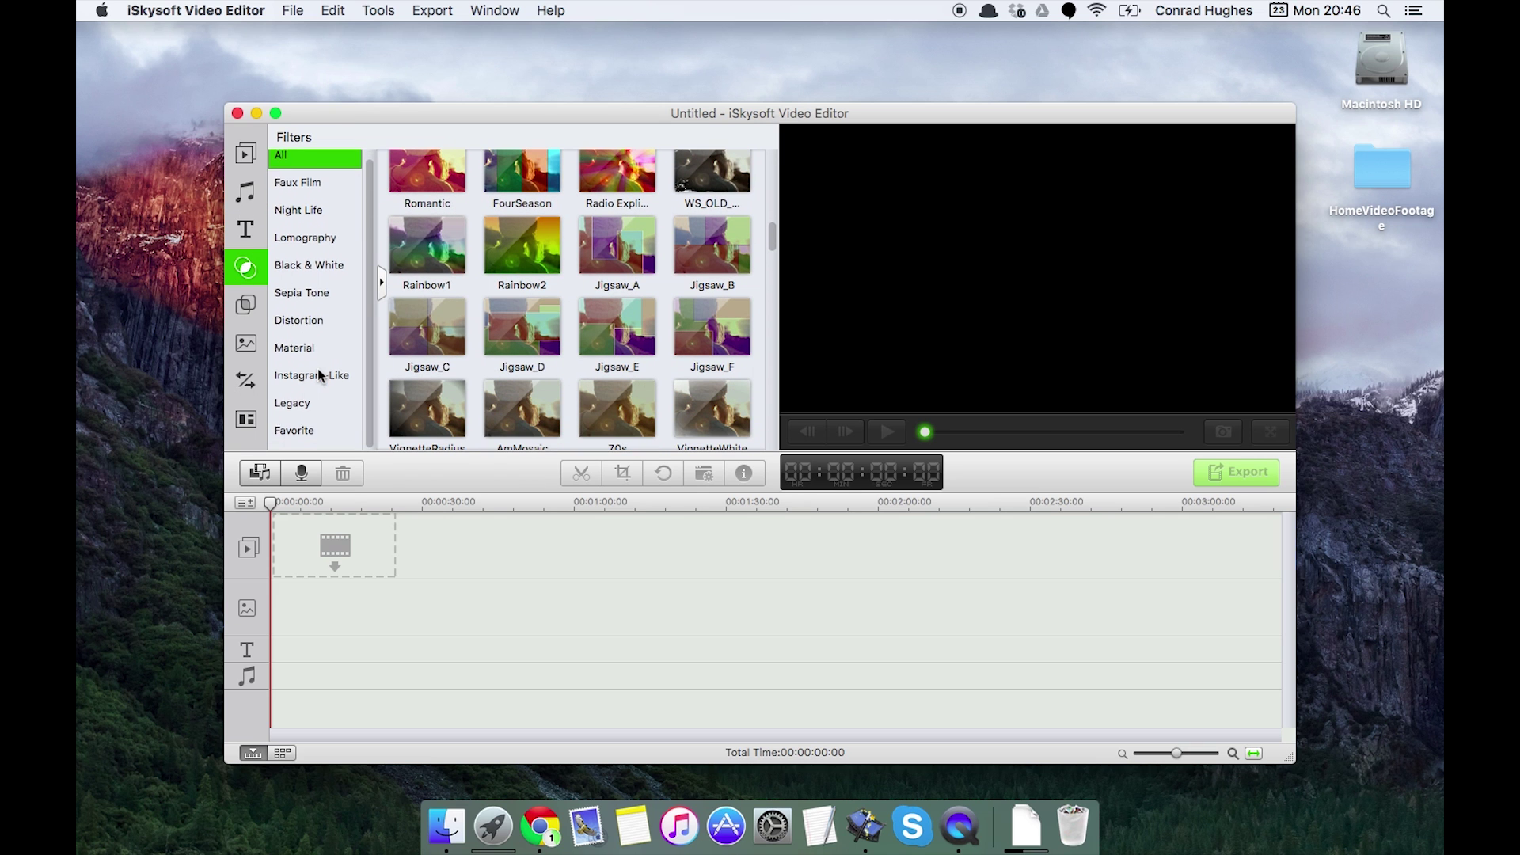
Browse the overlay packs (Light Leaks, Bokeh, Lens Flair, Old Film, Cinema Flairs, Favorite), then Elements.
click(254, 305)
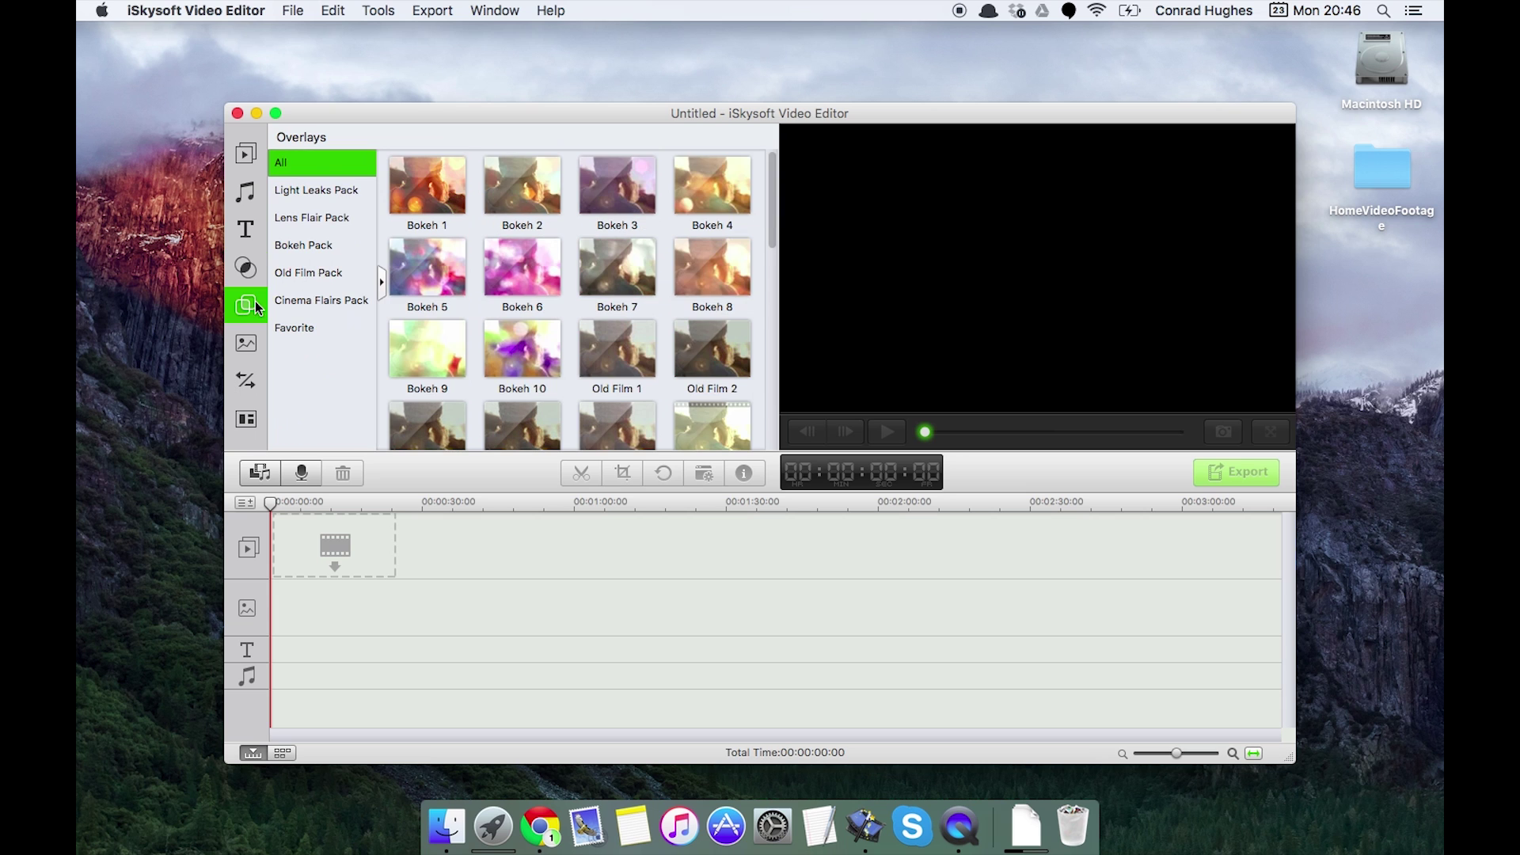
click(313, 192)
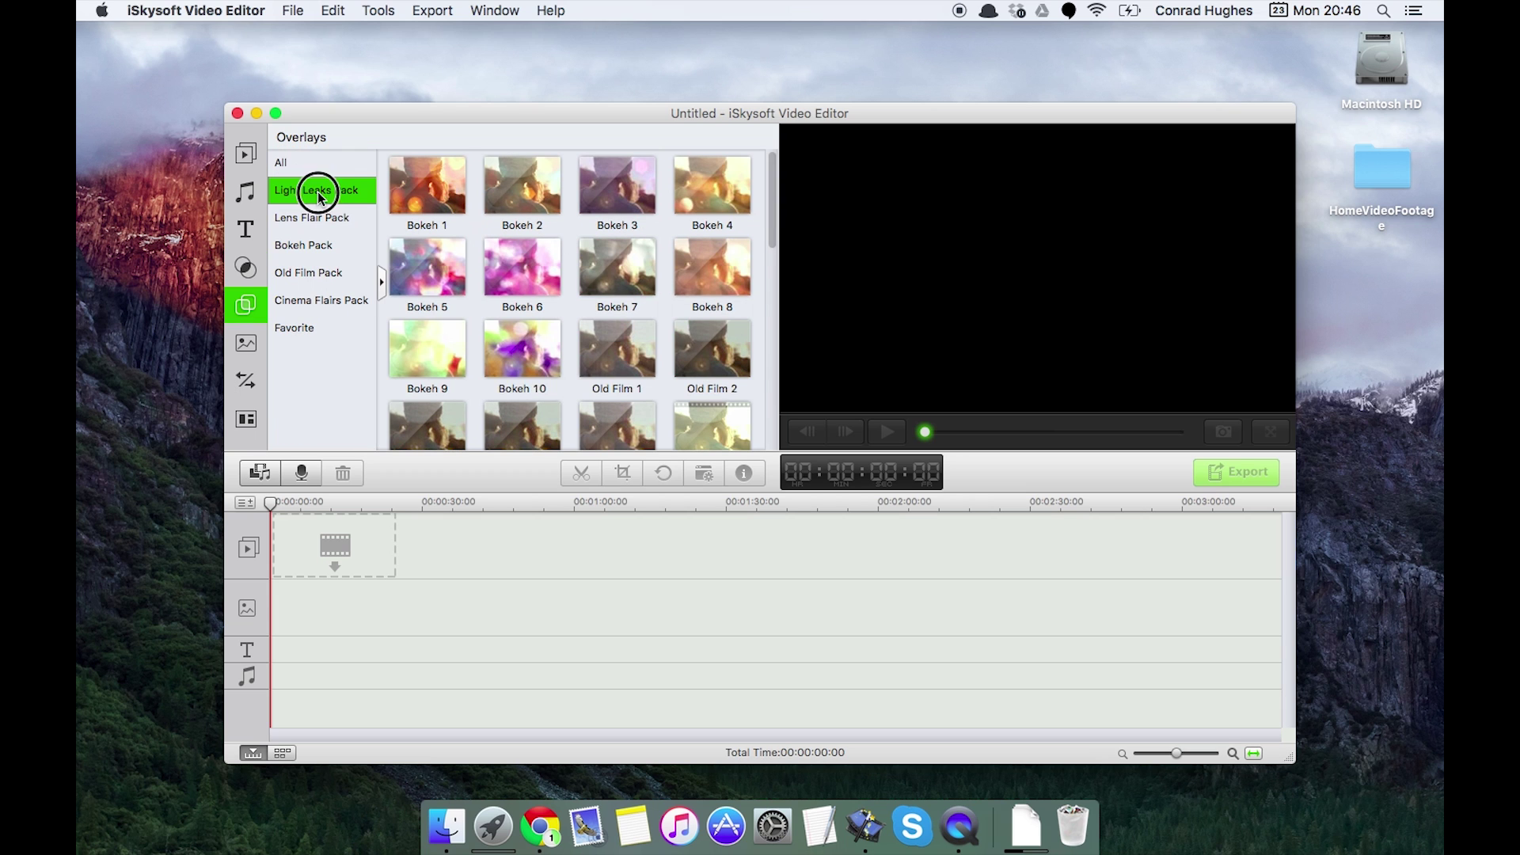
click(315, 238)
click(309, 219)
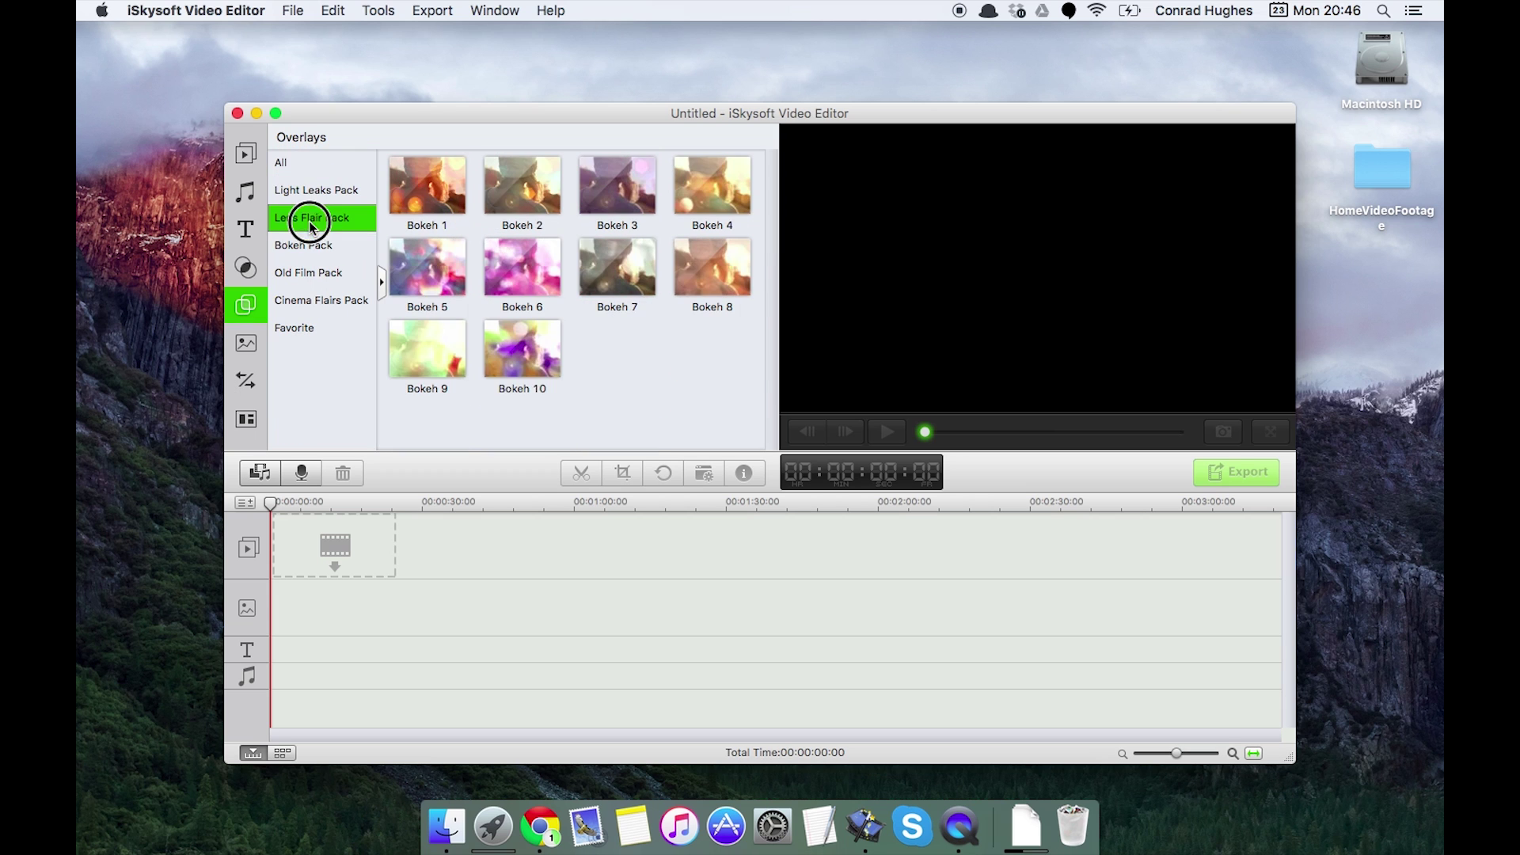
click(304, 277)
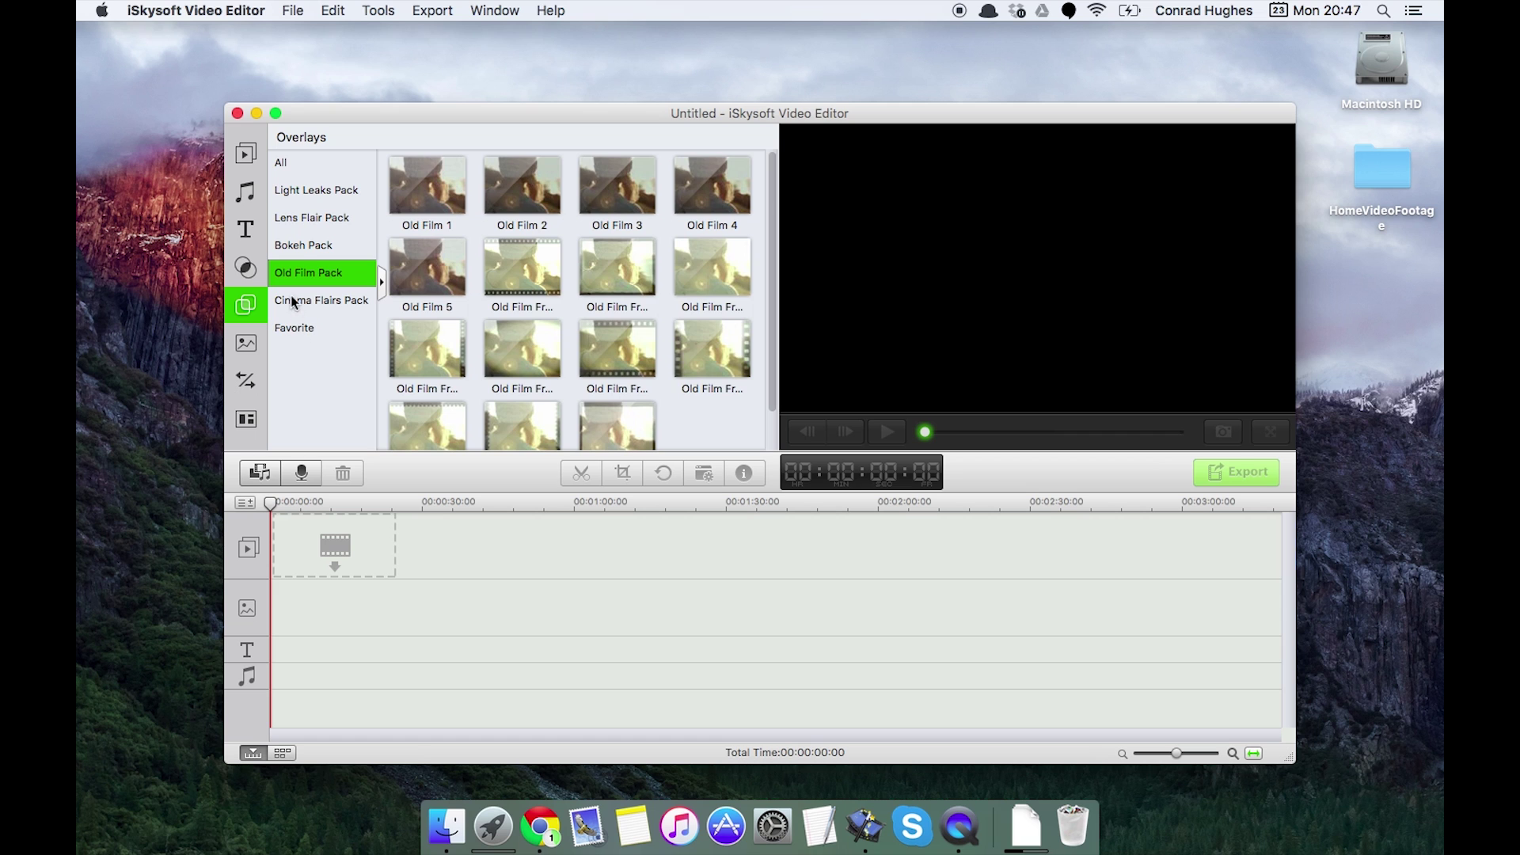
click(293, 302)
click(295, 329)
click(246, 344)
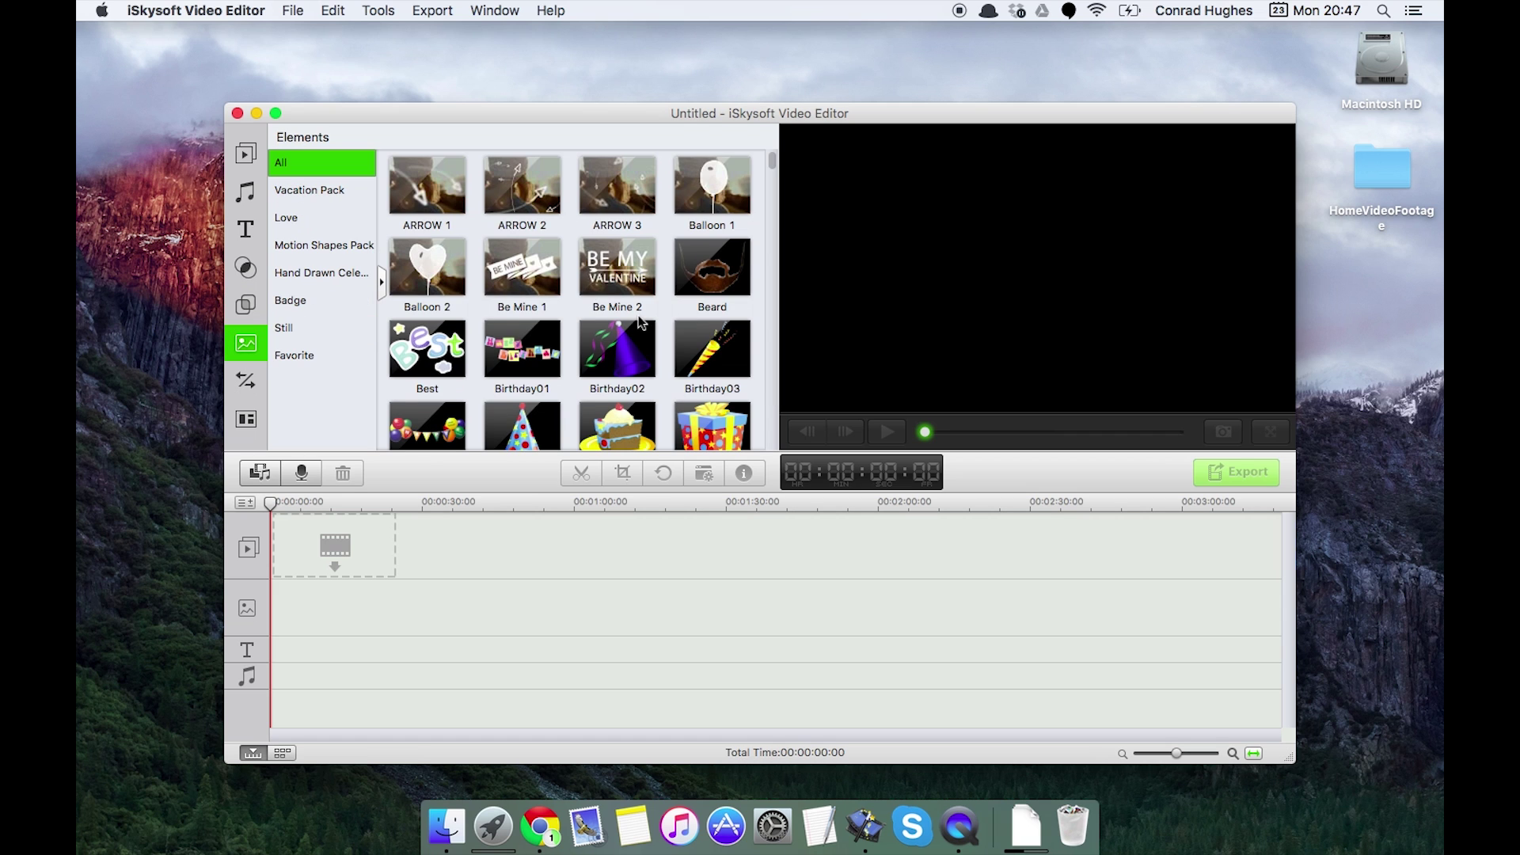
Preview the Balloon 2 and Be Mine 1 elements.
scroll(641, 322, down, 2)
double_click(425, 175)
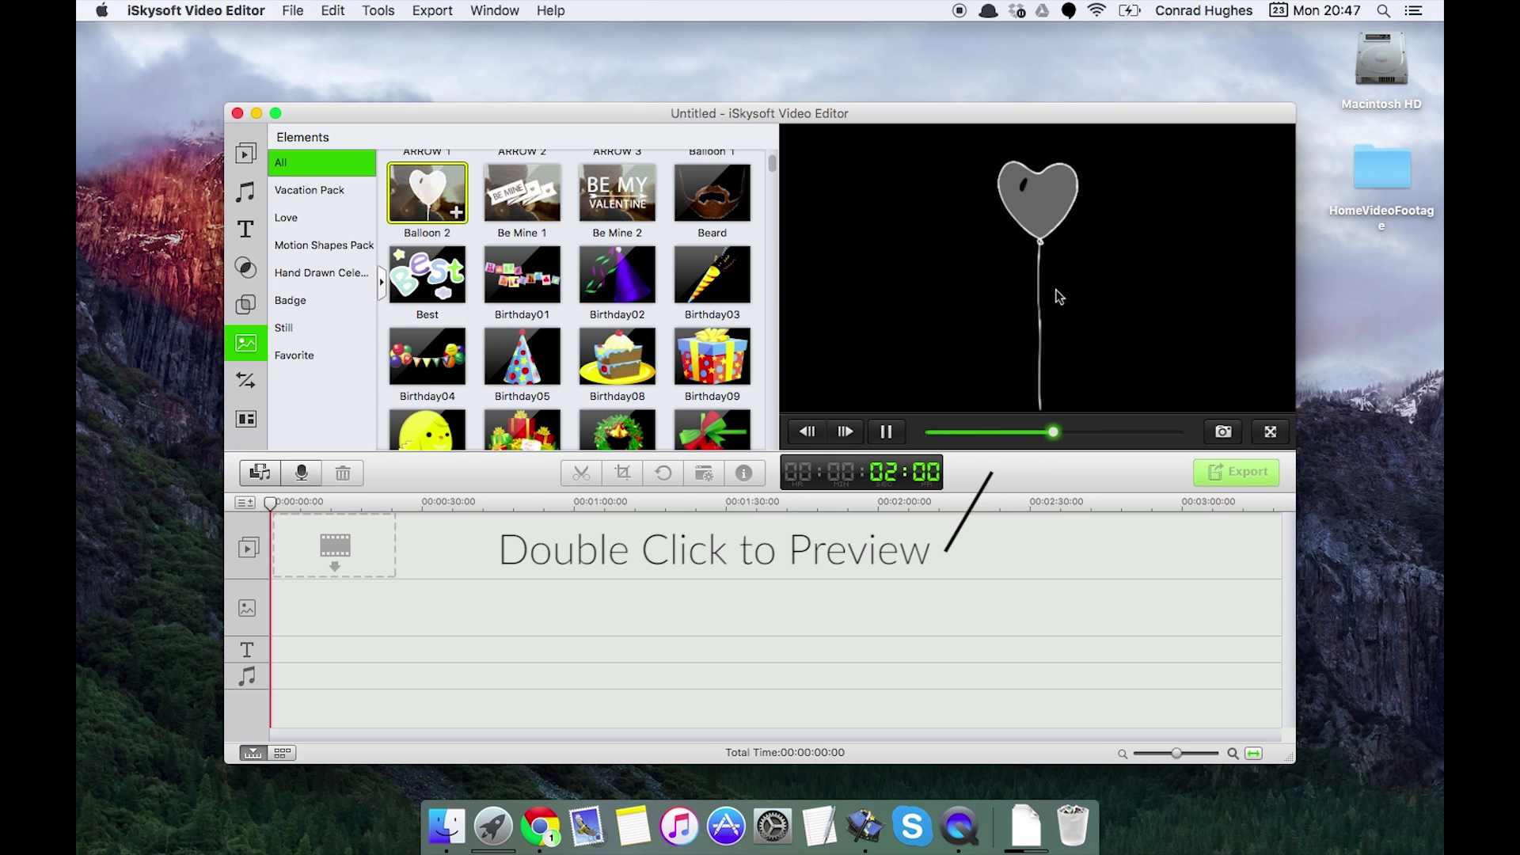
click(509, 202)
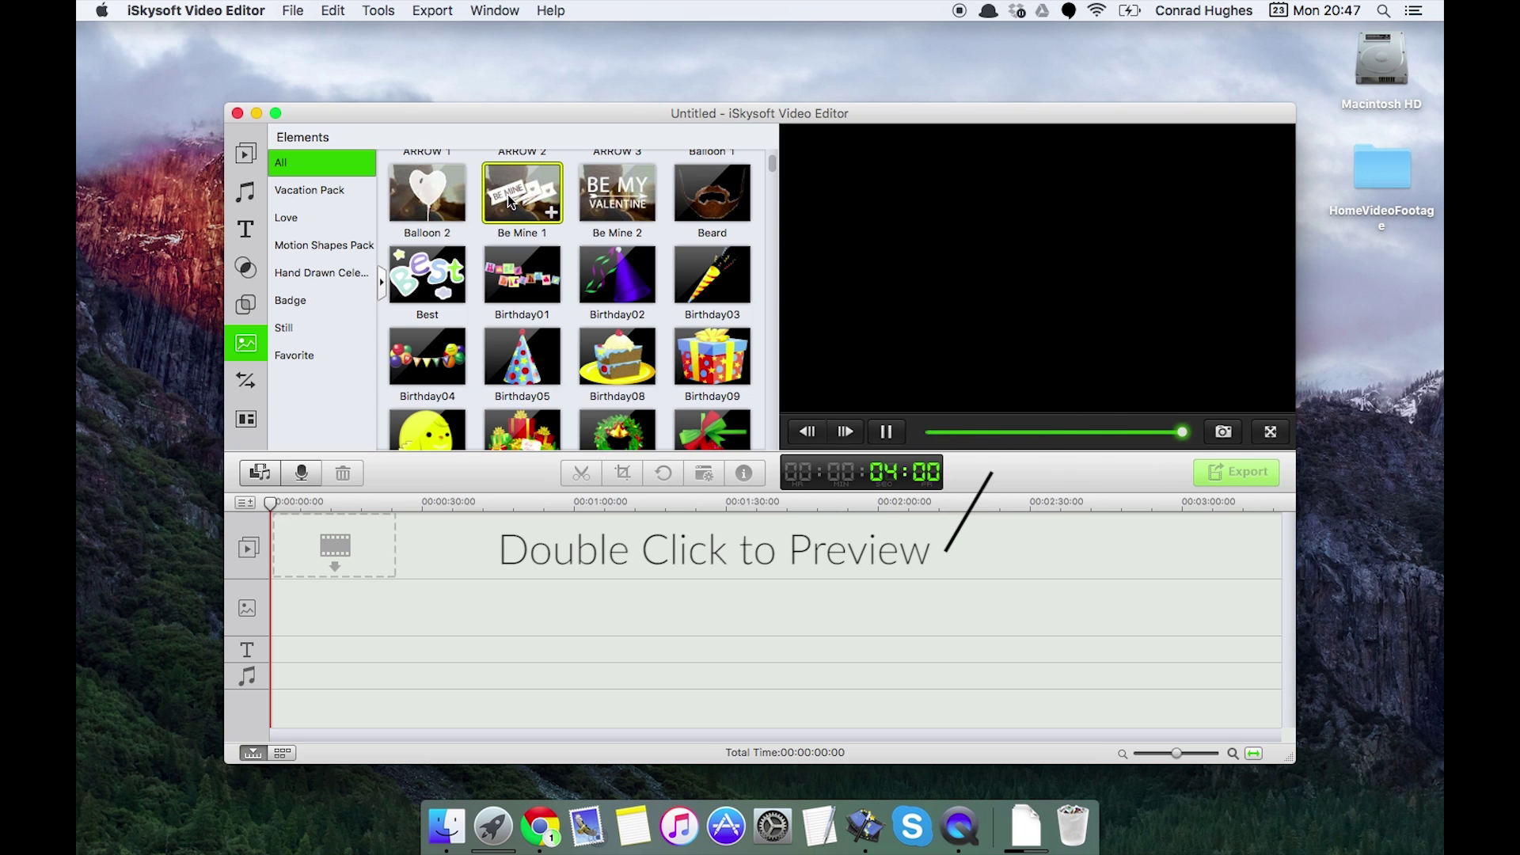
double_click(509, 202)
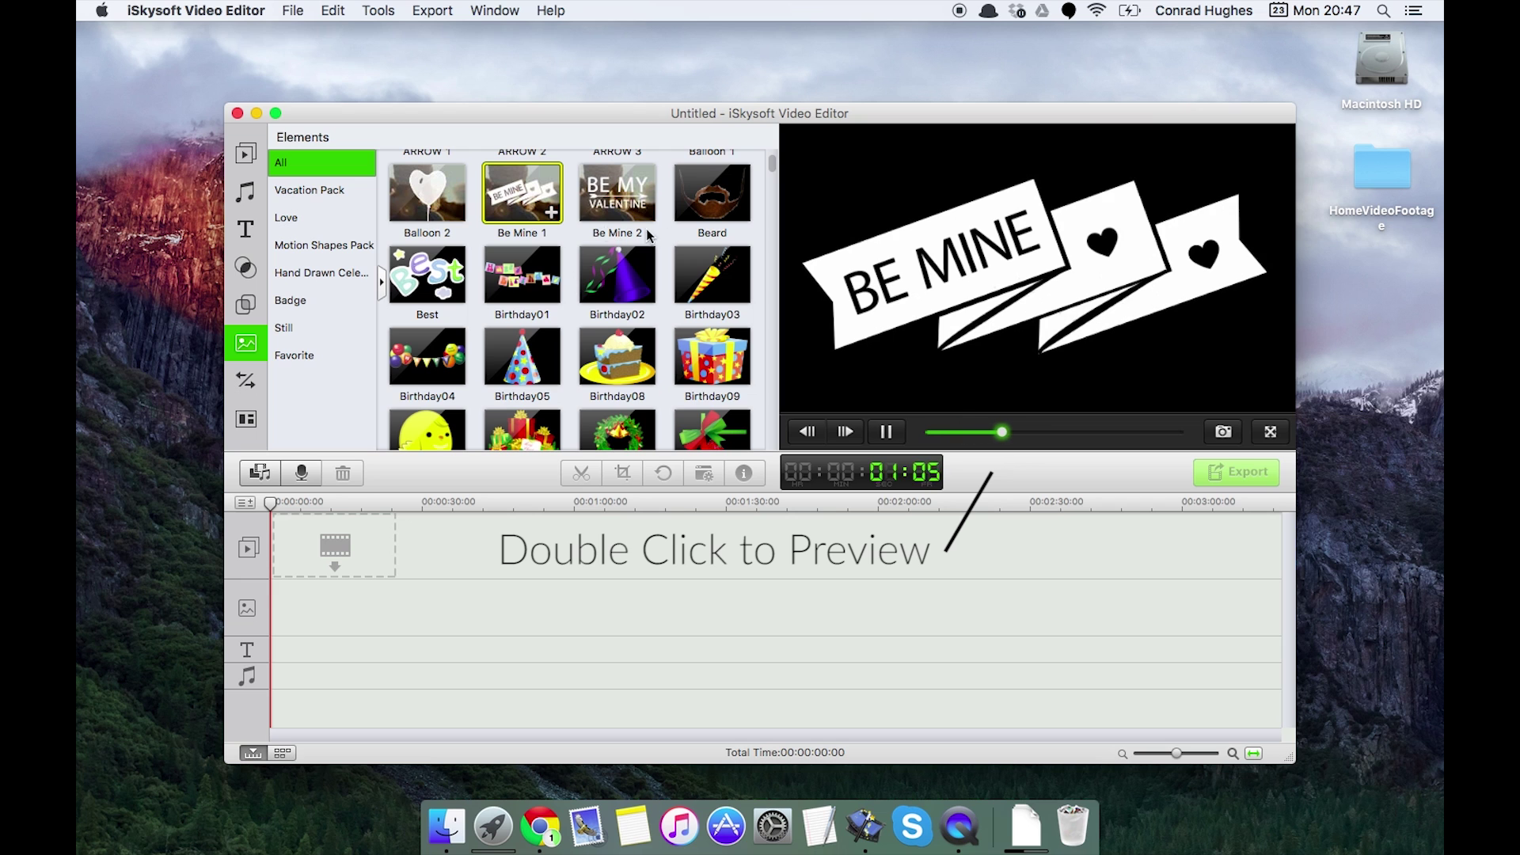
In the transitions library, preview the Bar and Col_split_2 transitions.
click(242, 385)
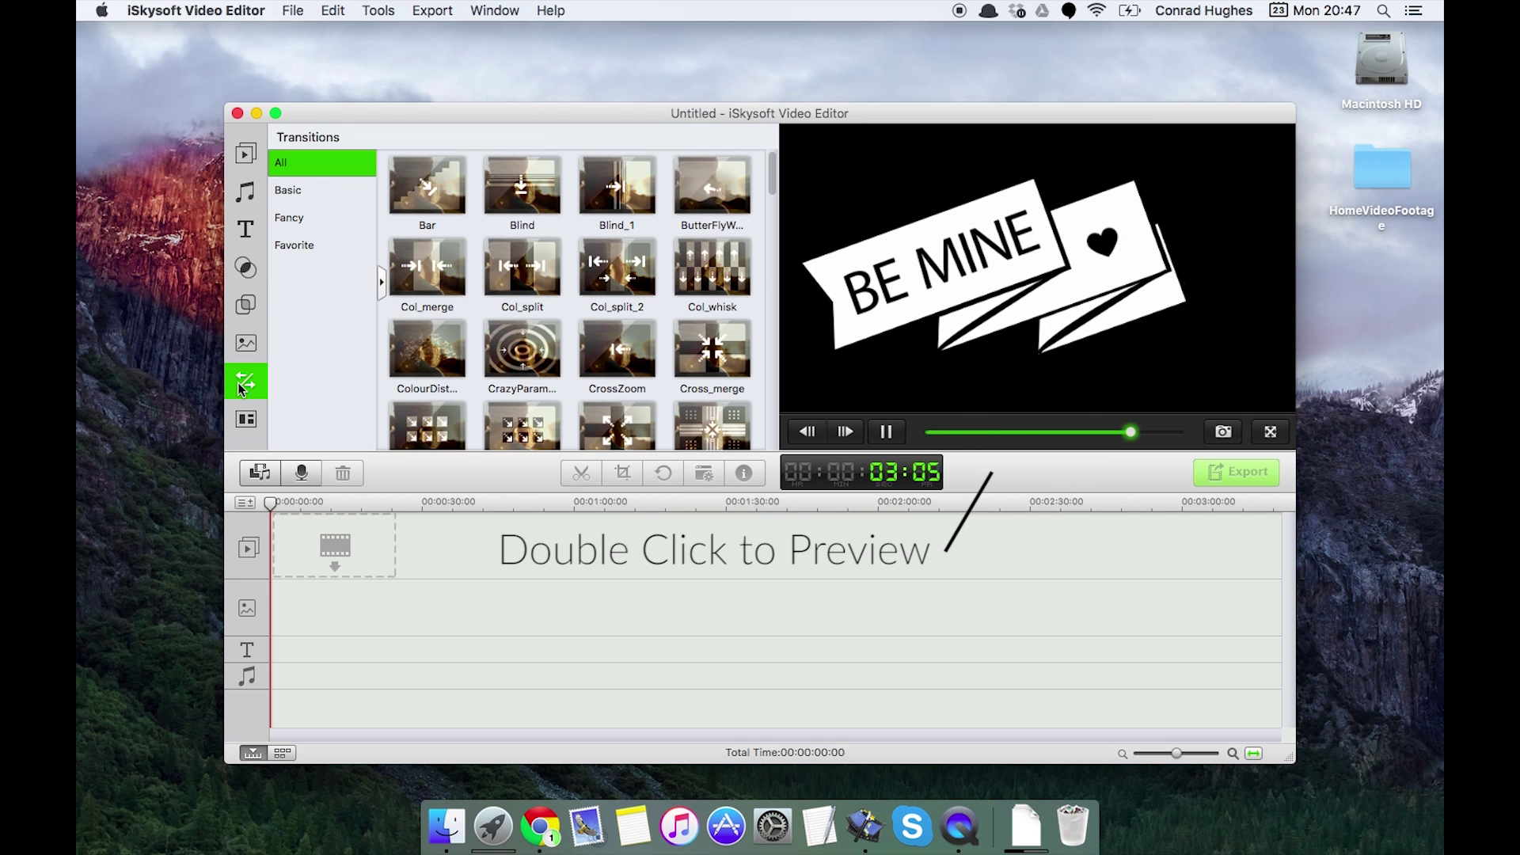
double_click(427, 184)
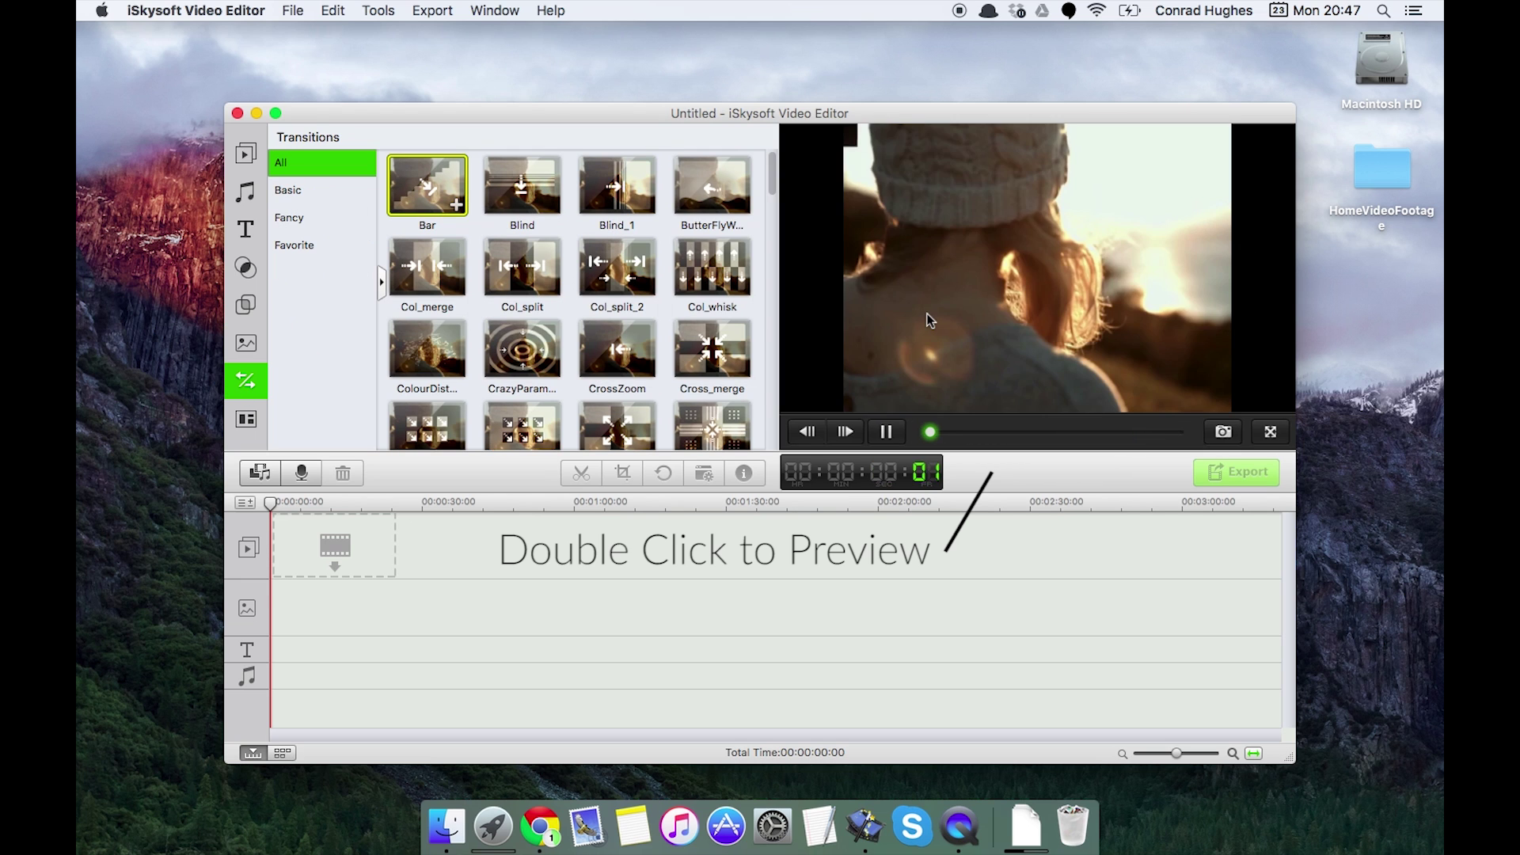
click(606, 260)
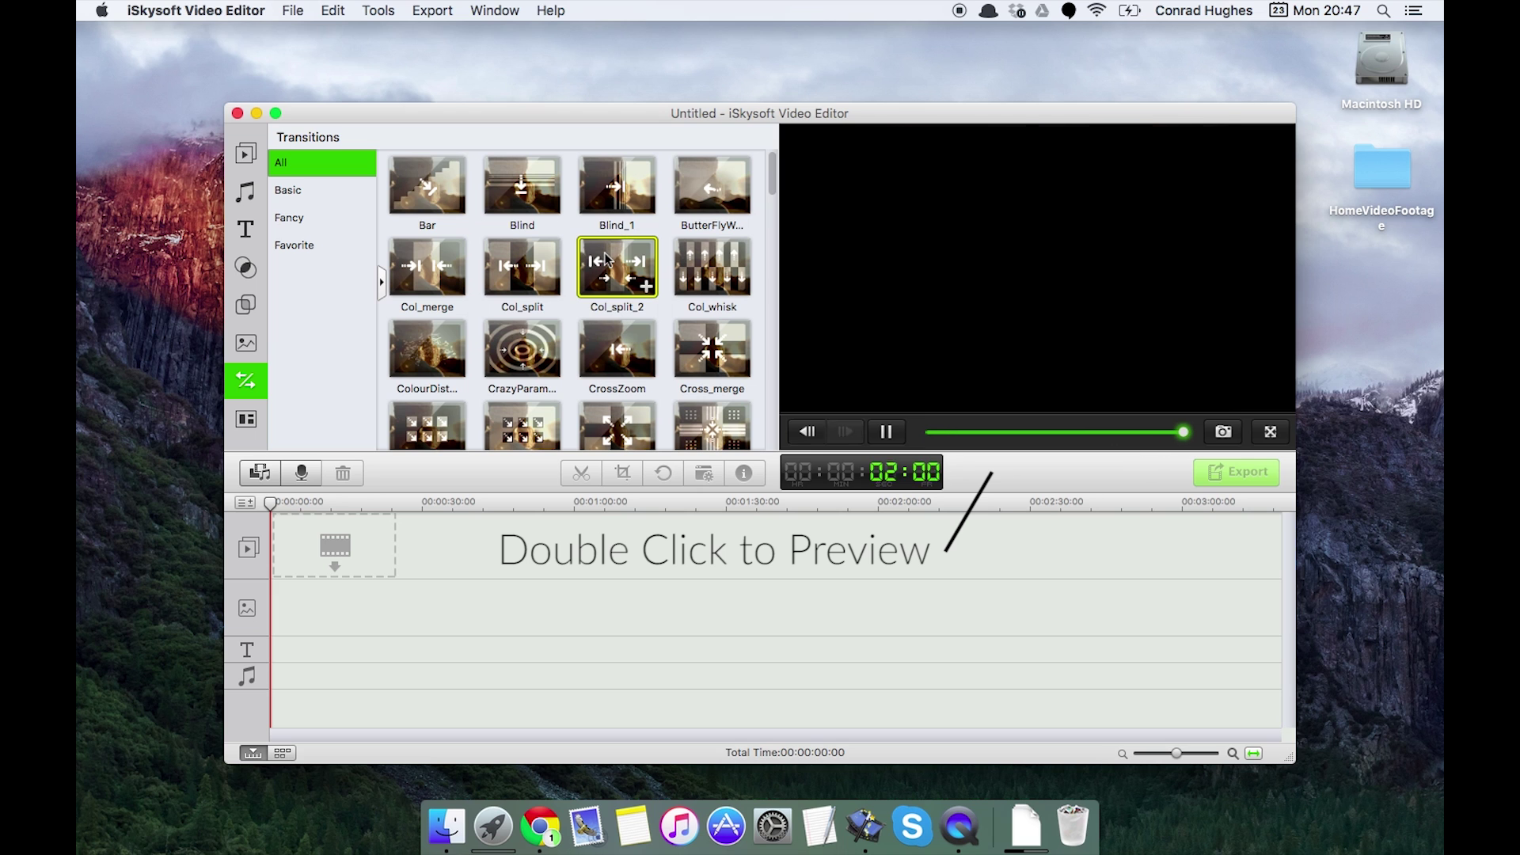
double_click(606, 260)
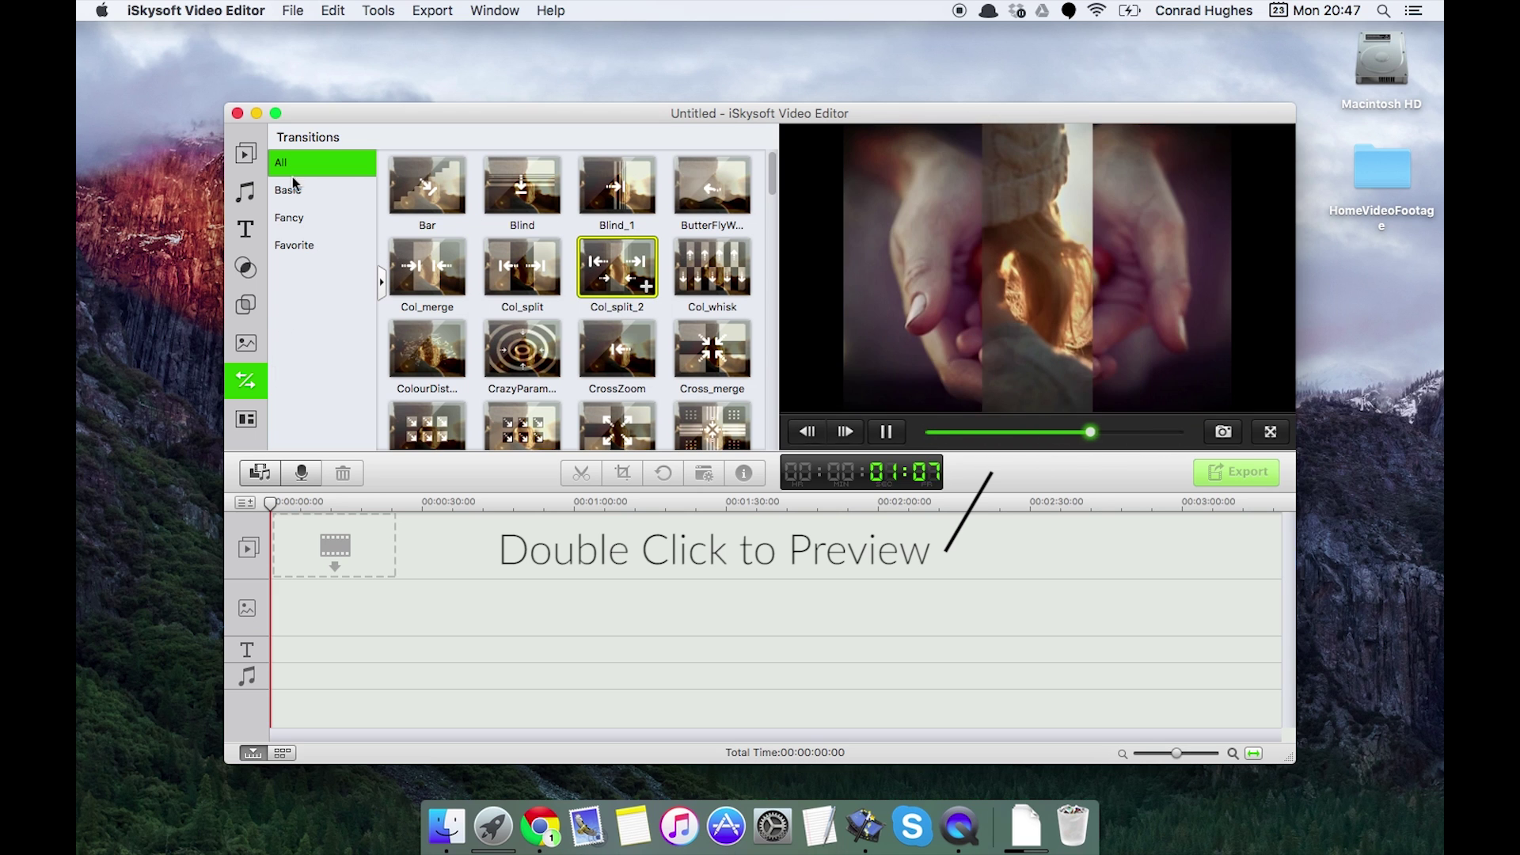
Preview the 2 Screen A, 3 Screen B and 3 Screen C split-screen layouts.
click(246, 419)
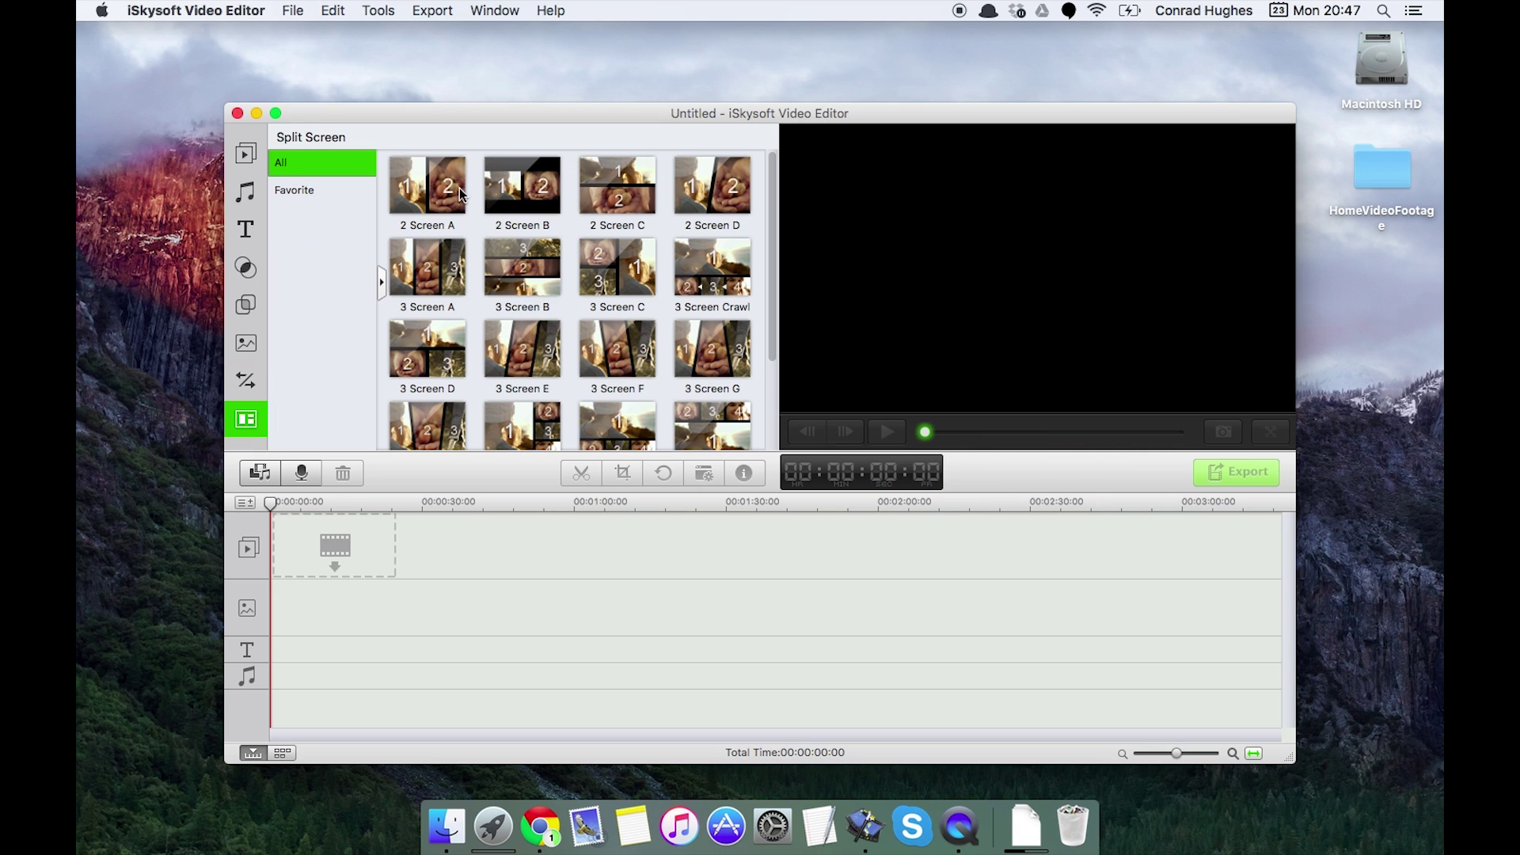
double_click(459, 188)
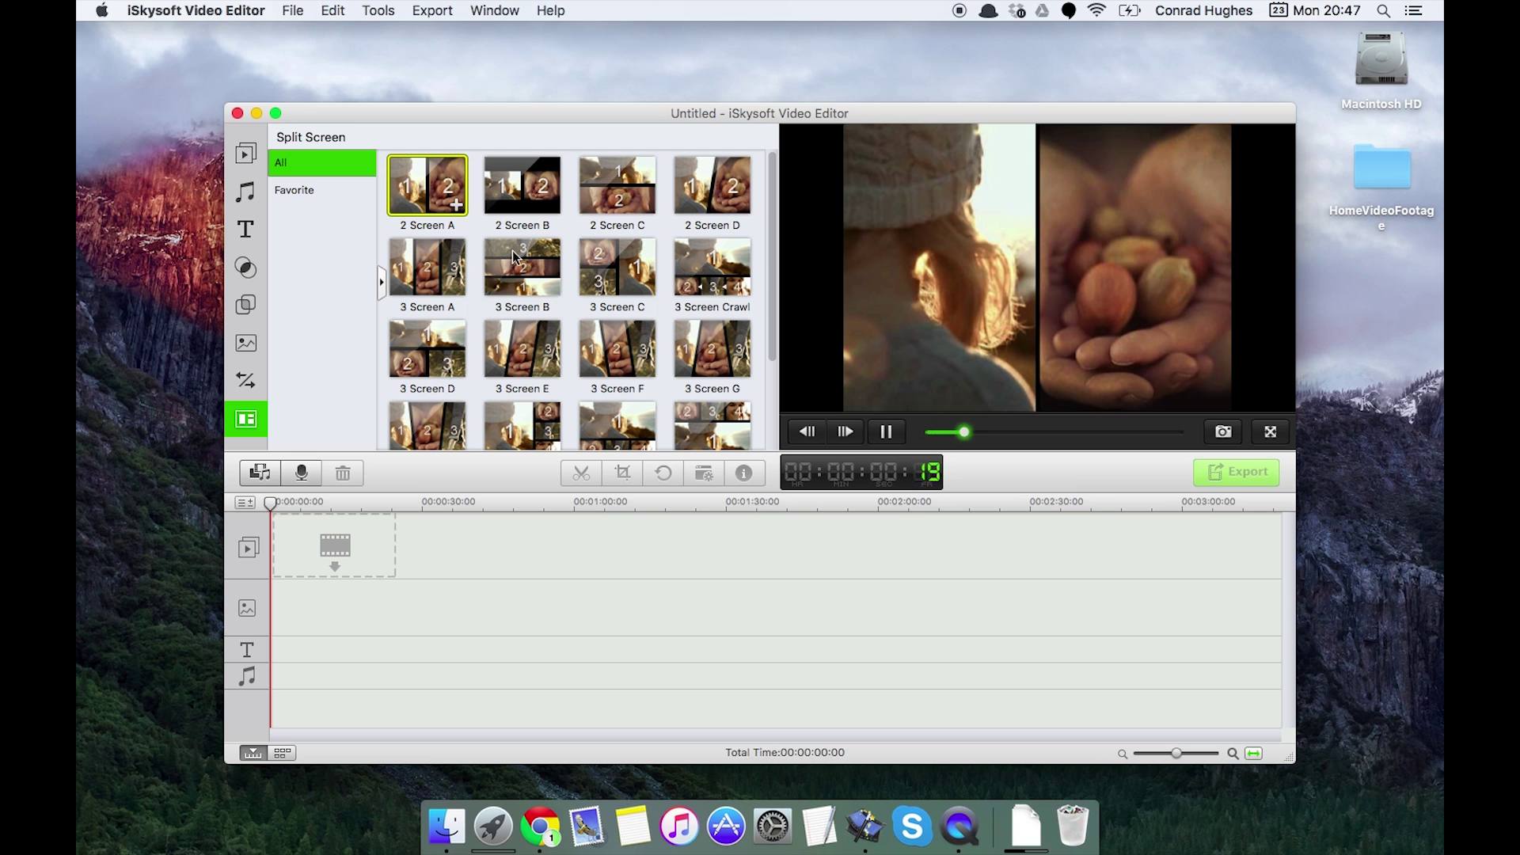
double_click(515, 258)
double_click(605, 277)
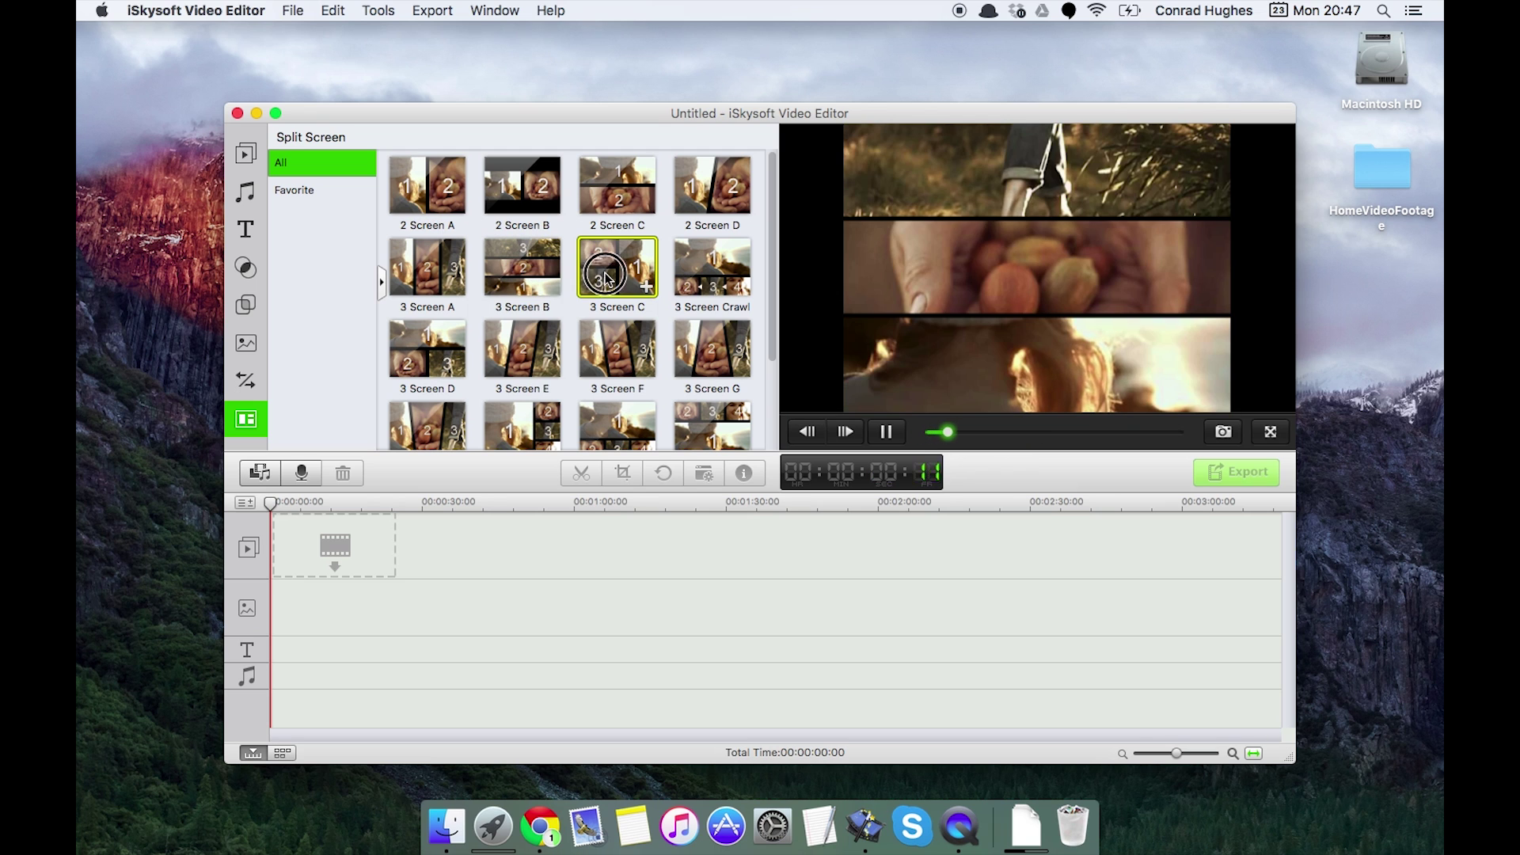
Stop the preview, return to Media, glance at the HomeVideoFootage folder, and go full screen.
click(898, 435)
click(247, 152)
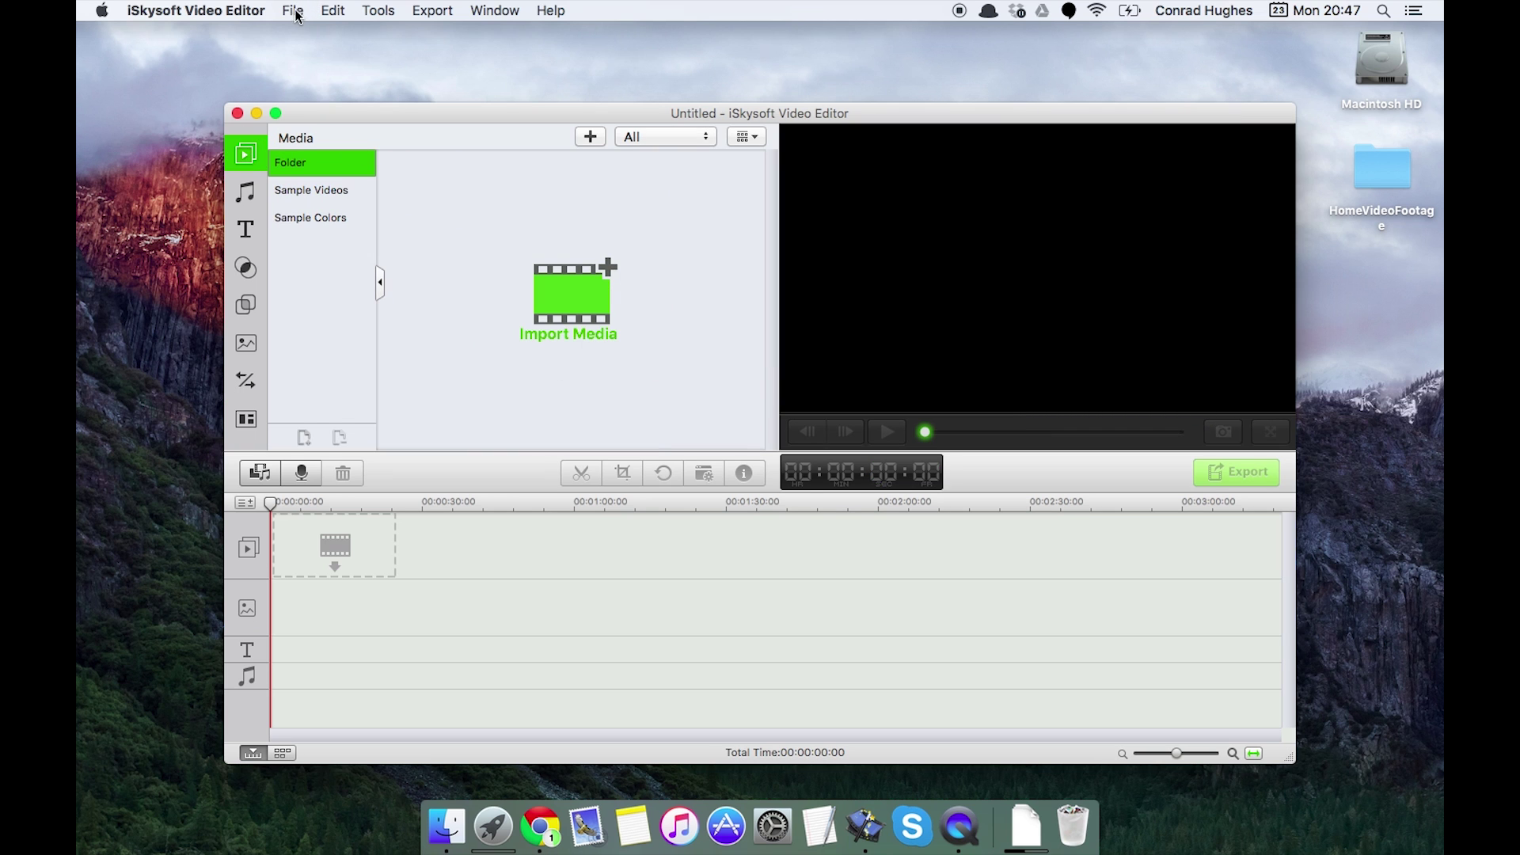
double_click(1370, 198)
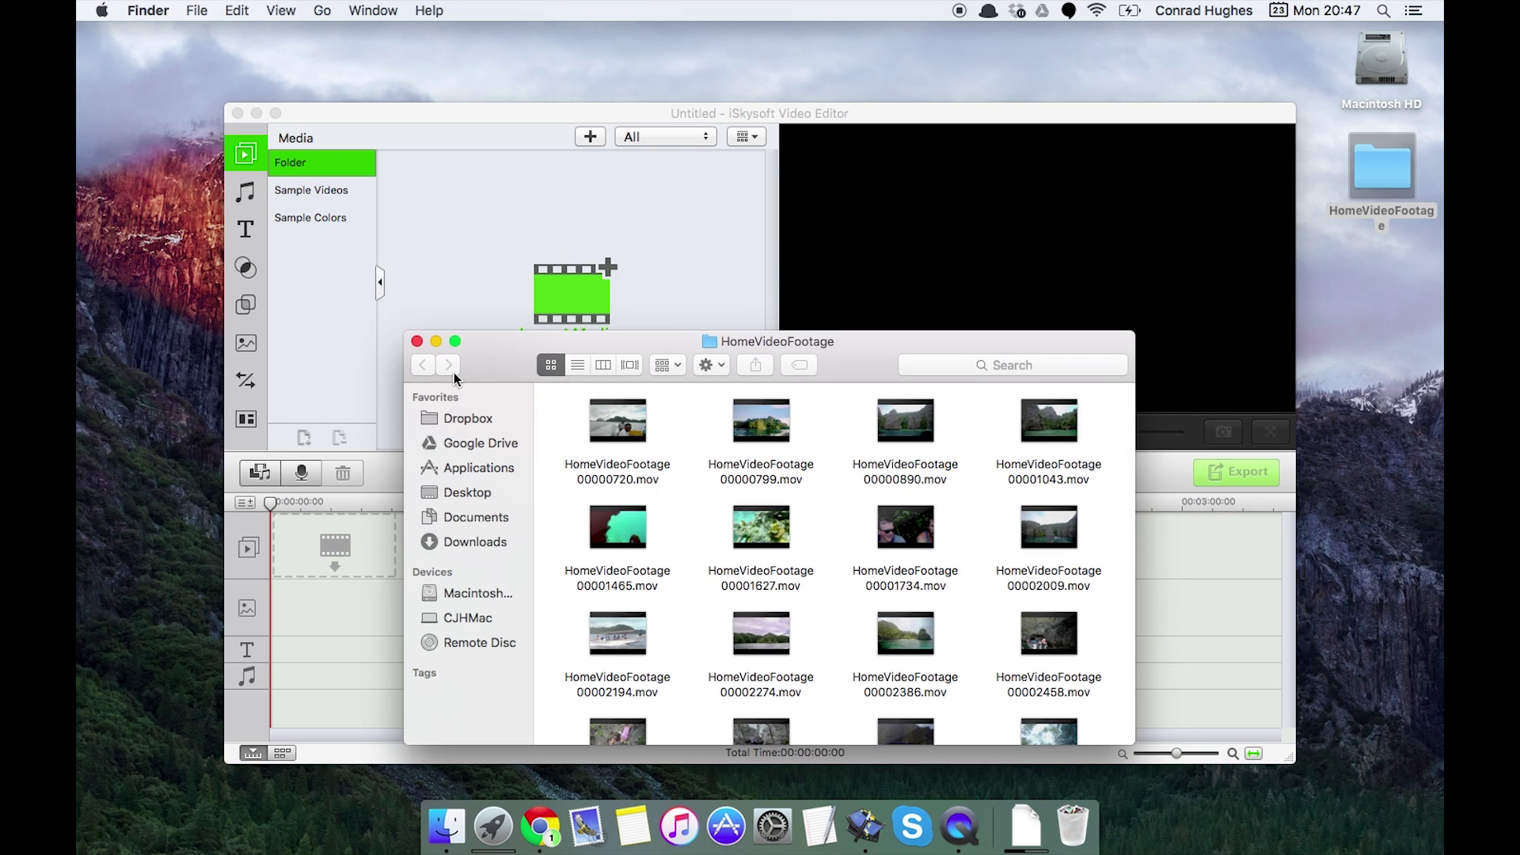
click(416, 341)
click(322, 115)
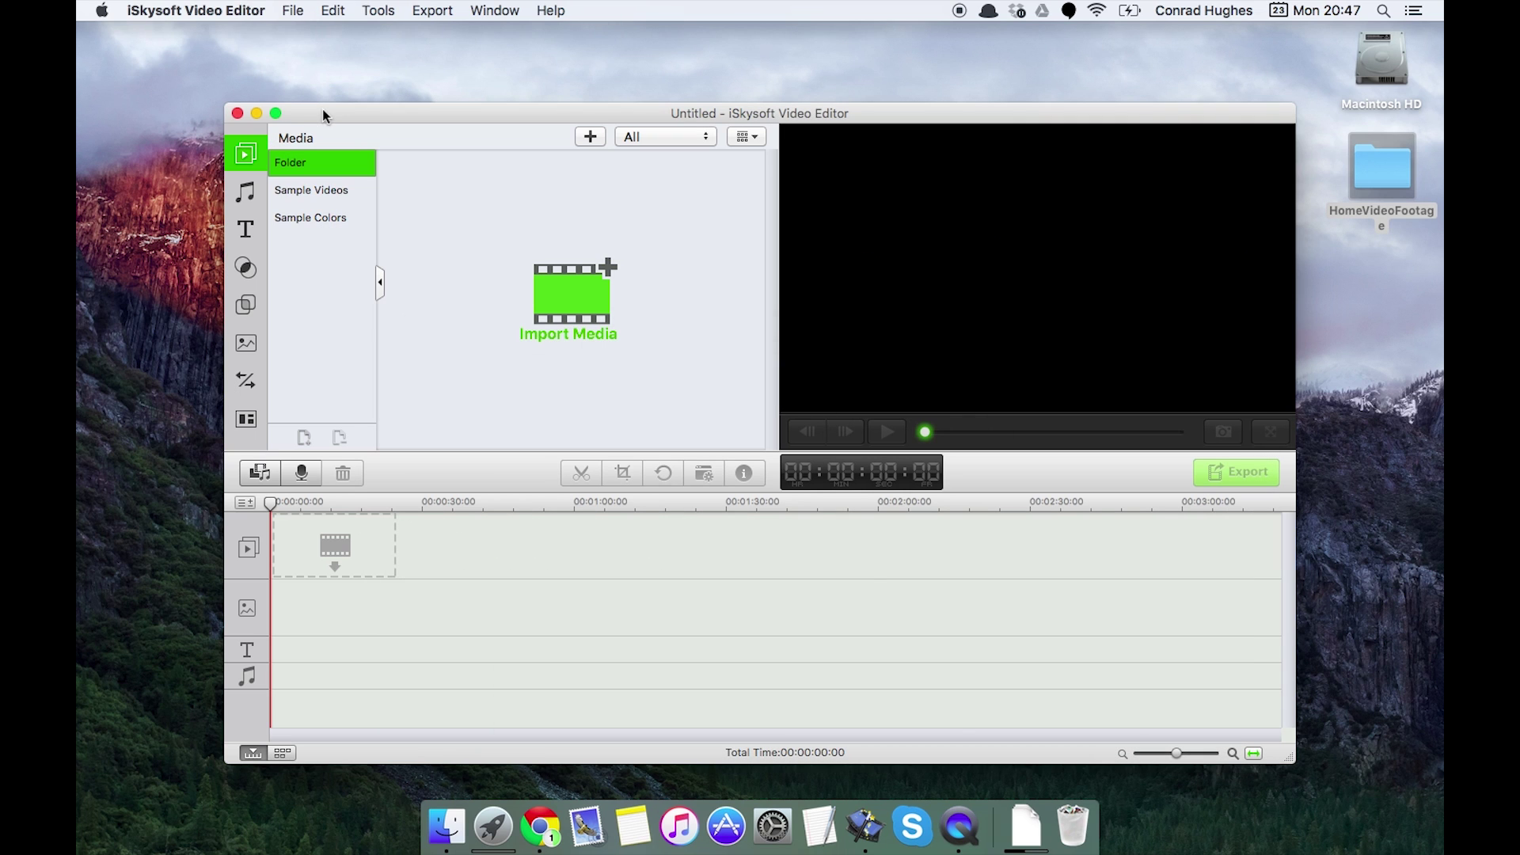
click(274, 114)
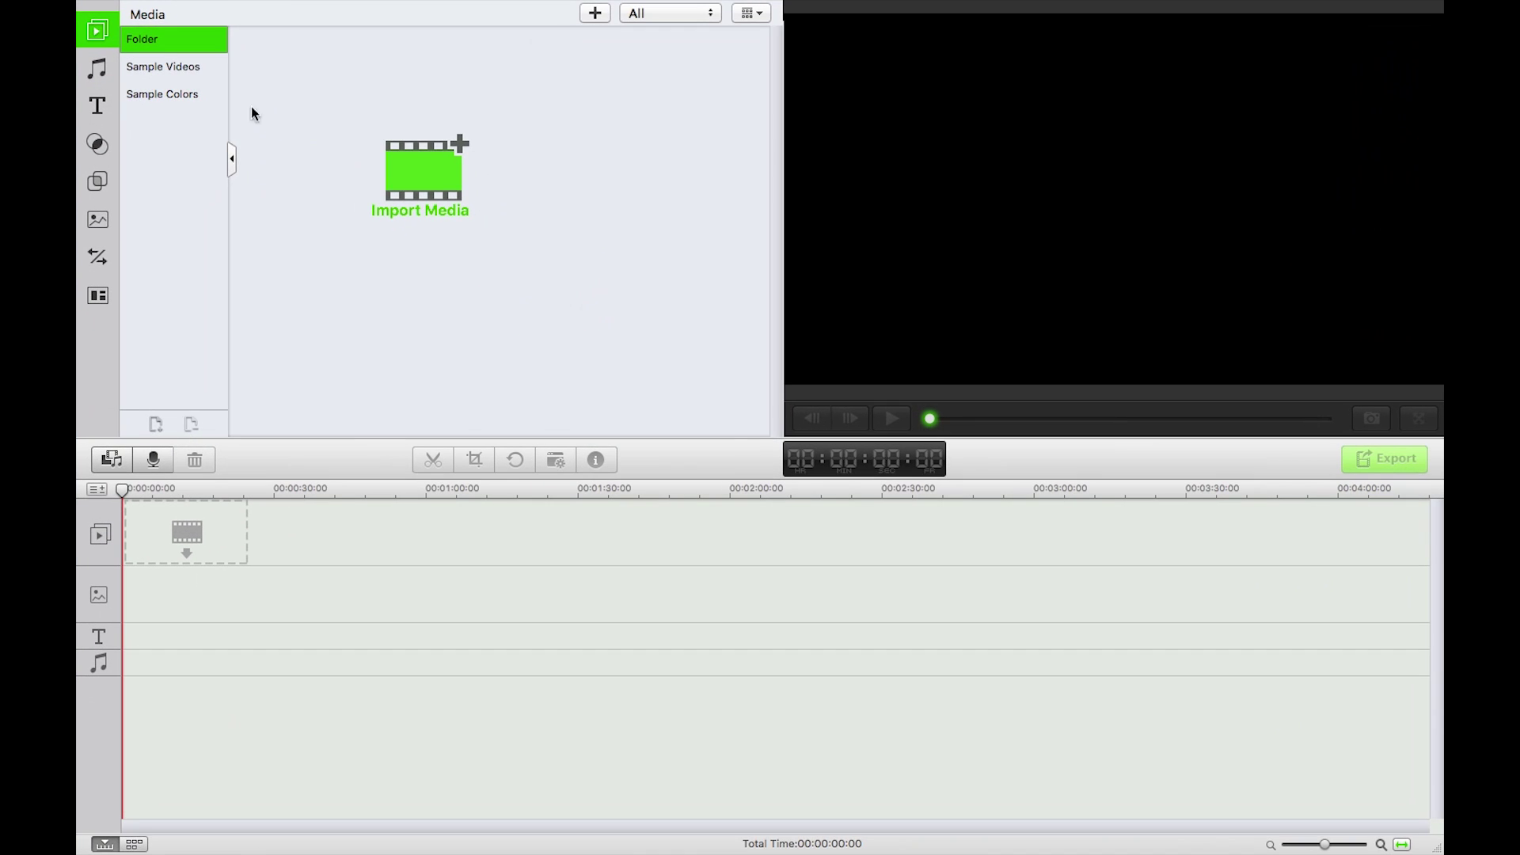
Browse to the Desktop HomeVideoFootage folder in Import Media, then cancel without importing.
click(435, 188)
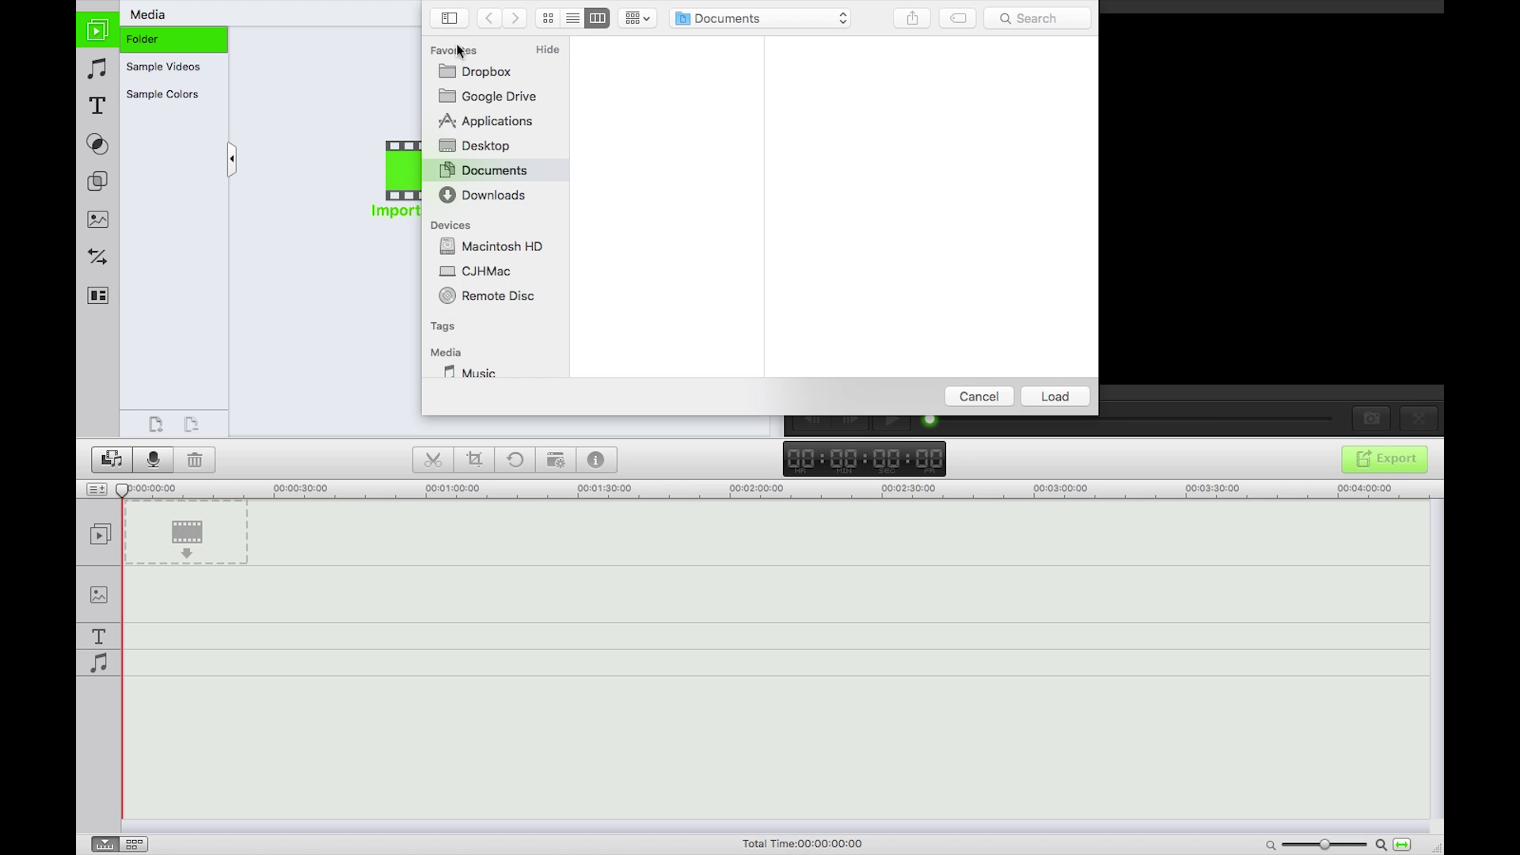
click(486, 147)
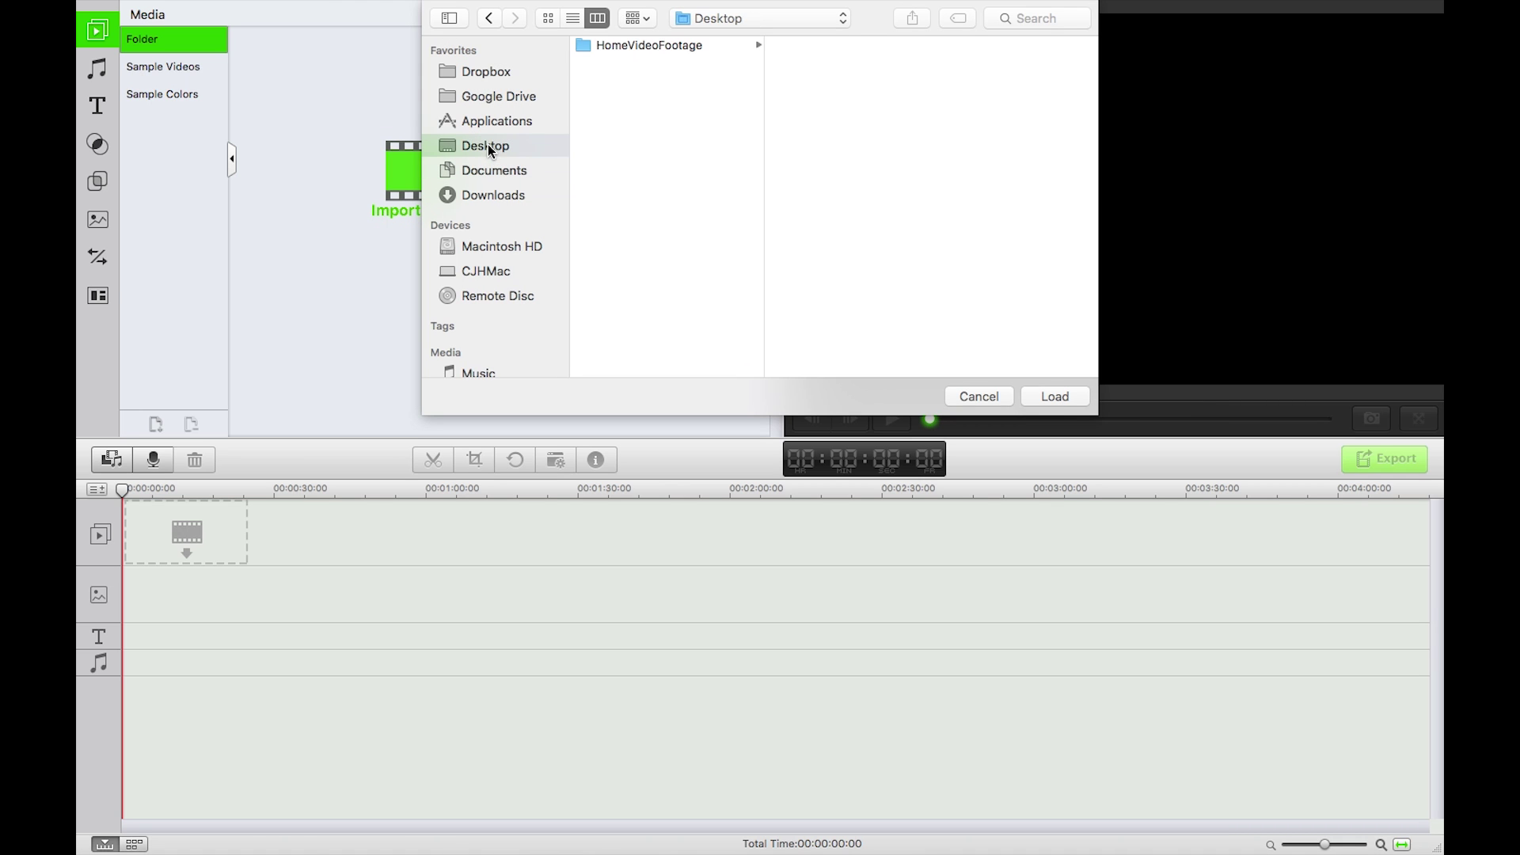
click(650, 47)
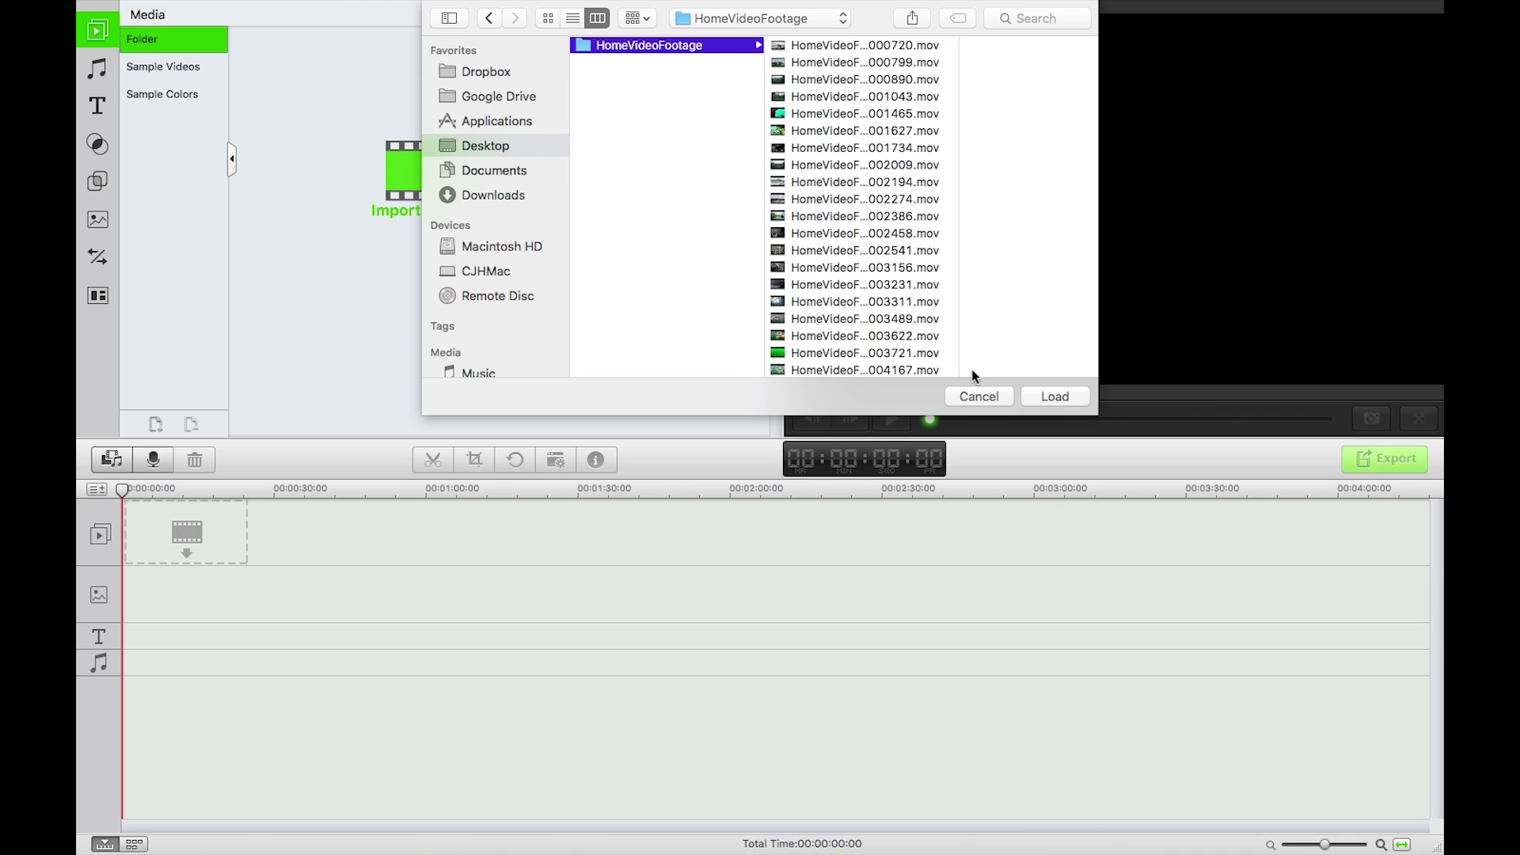
click(974, 396)
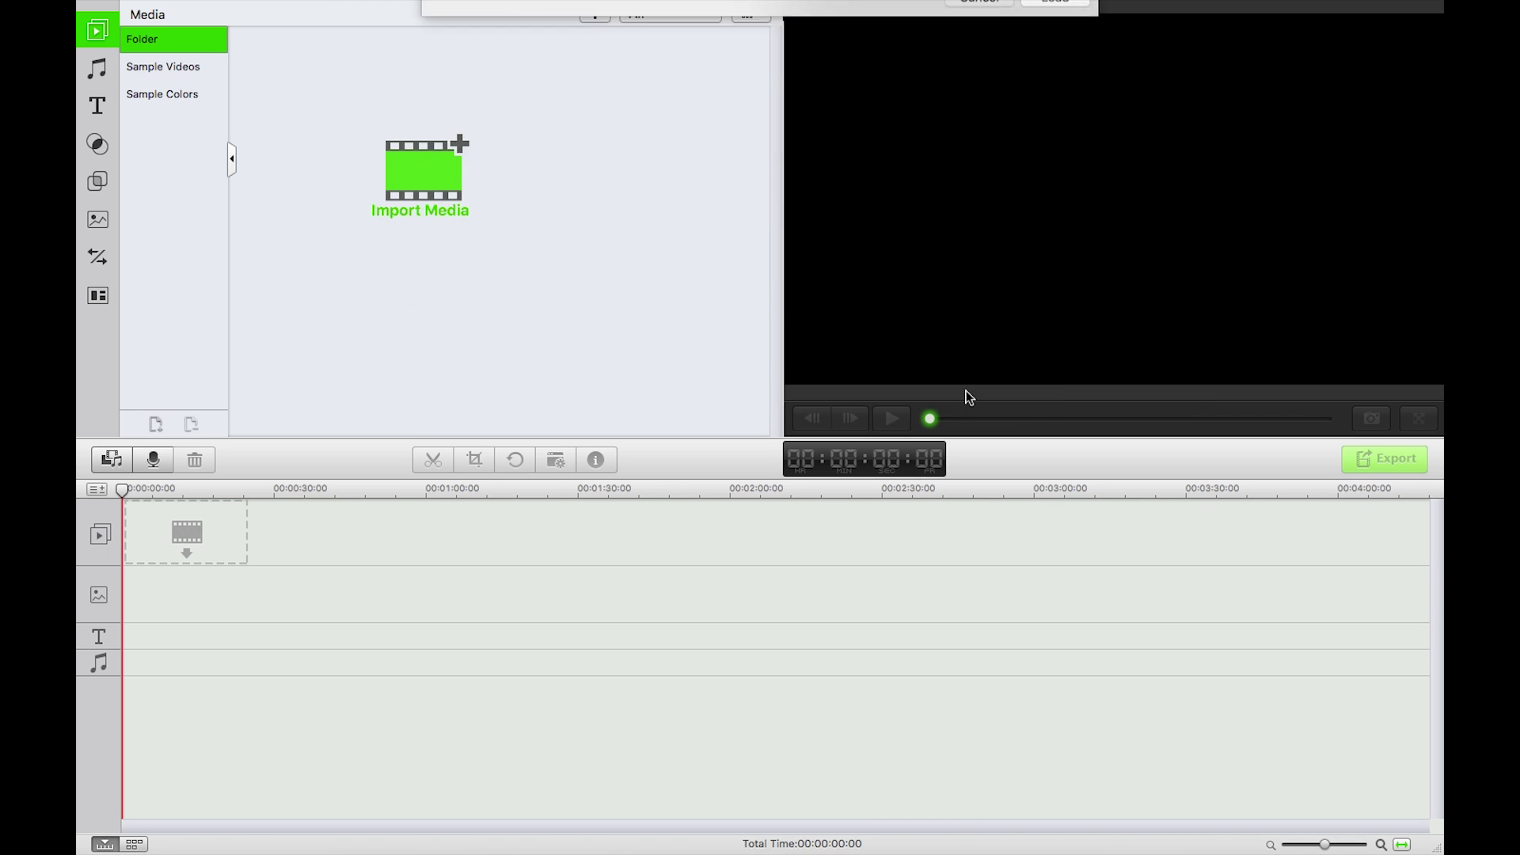
Close the media import window unused, exit full screen, and look through File's import options.
click(111, 461)
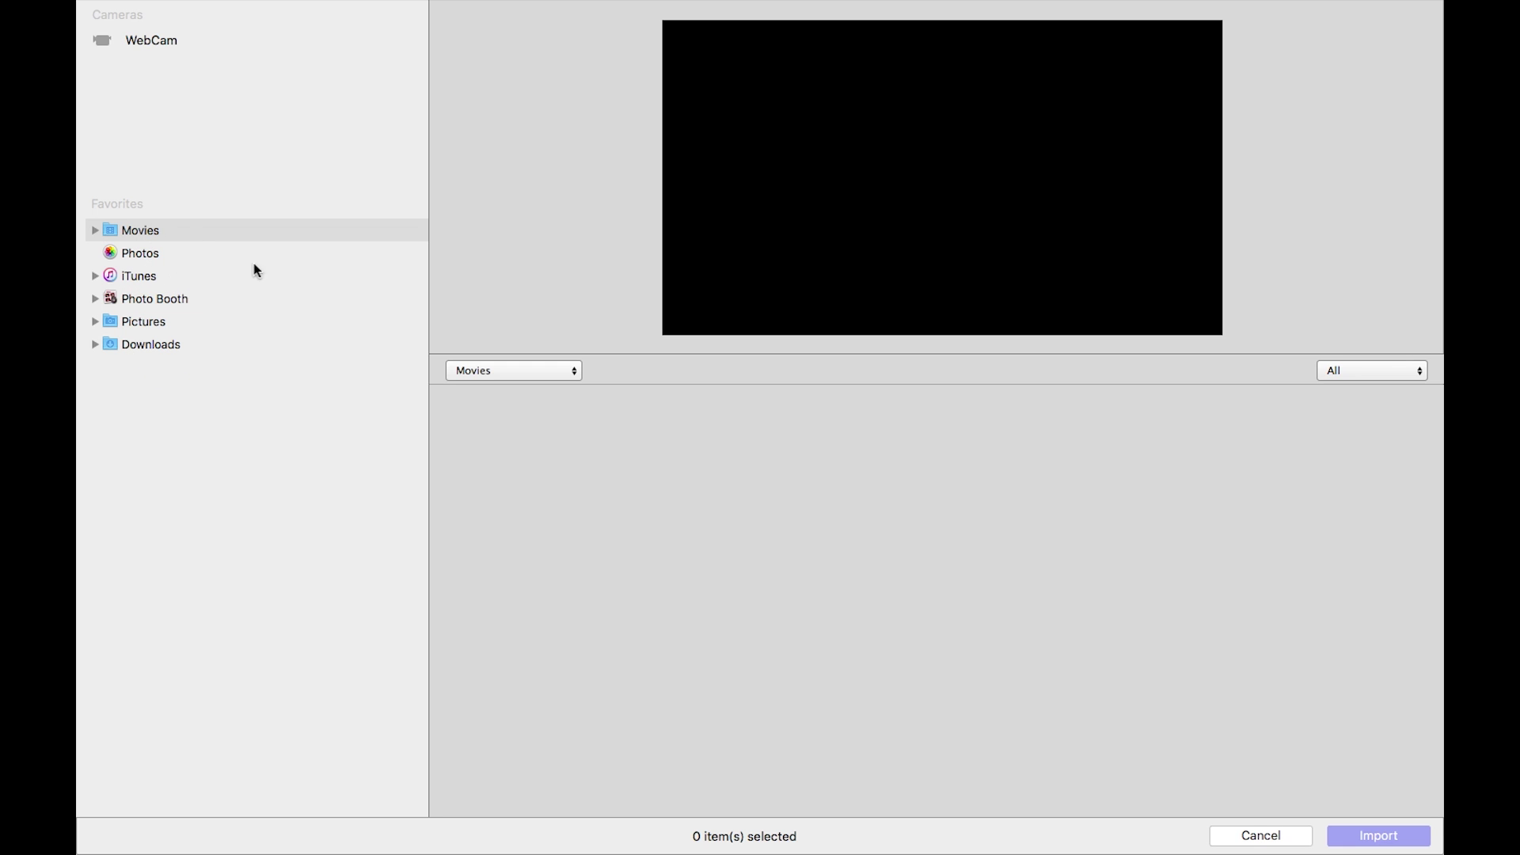
click(1290, 835)
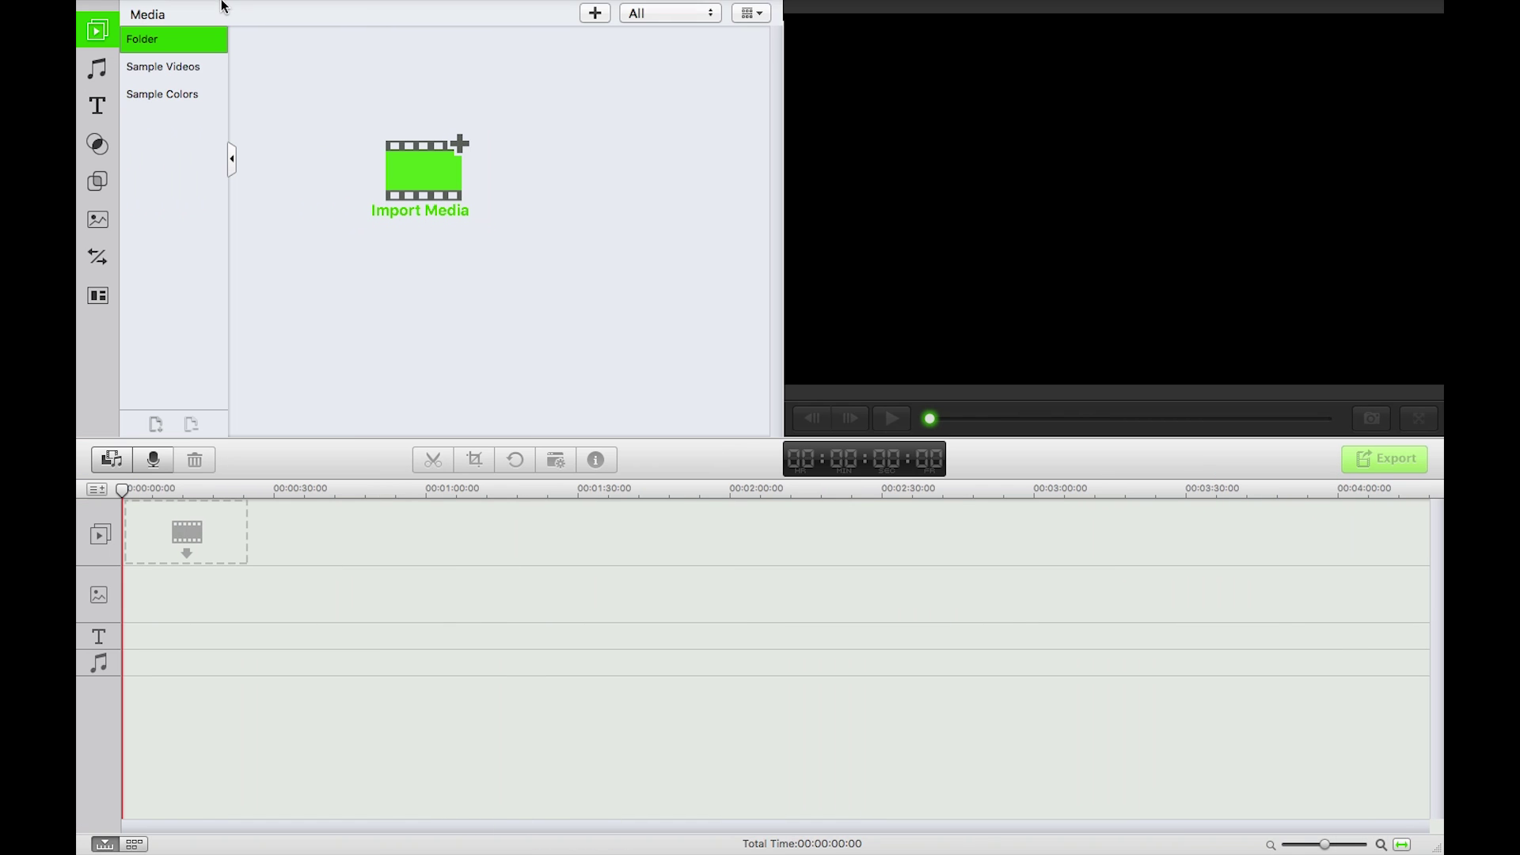
click(129, 32)
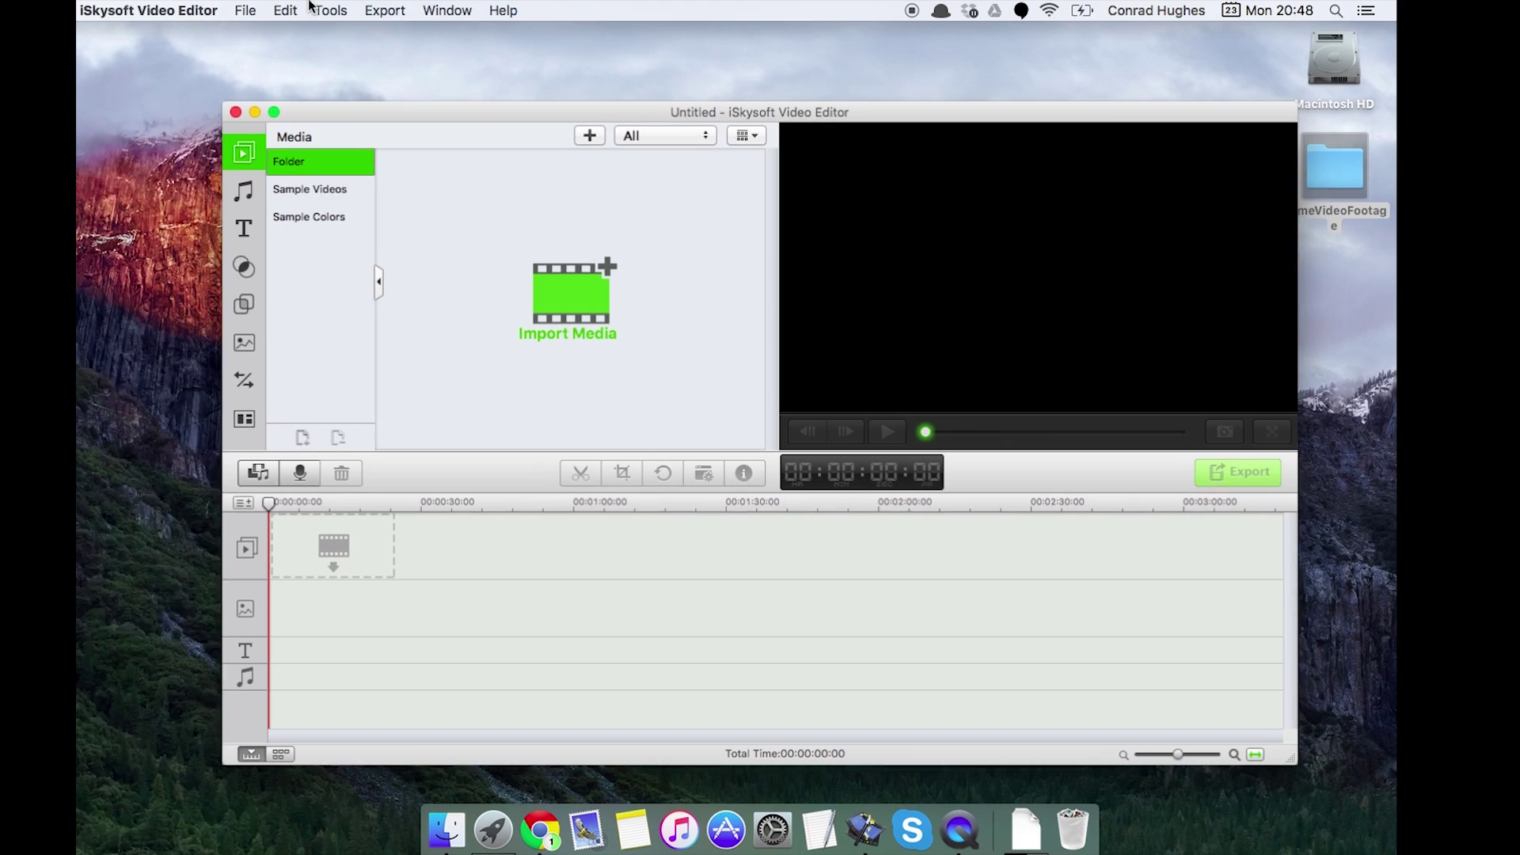
click(300, 10)
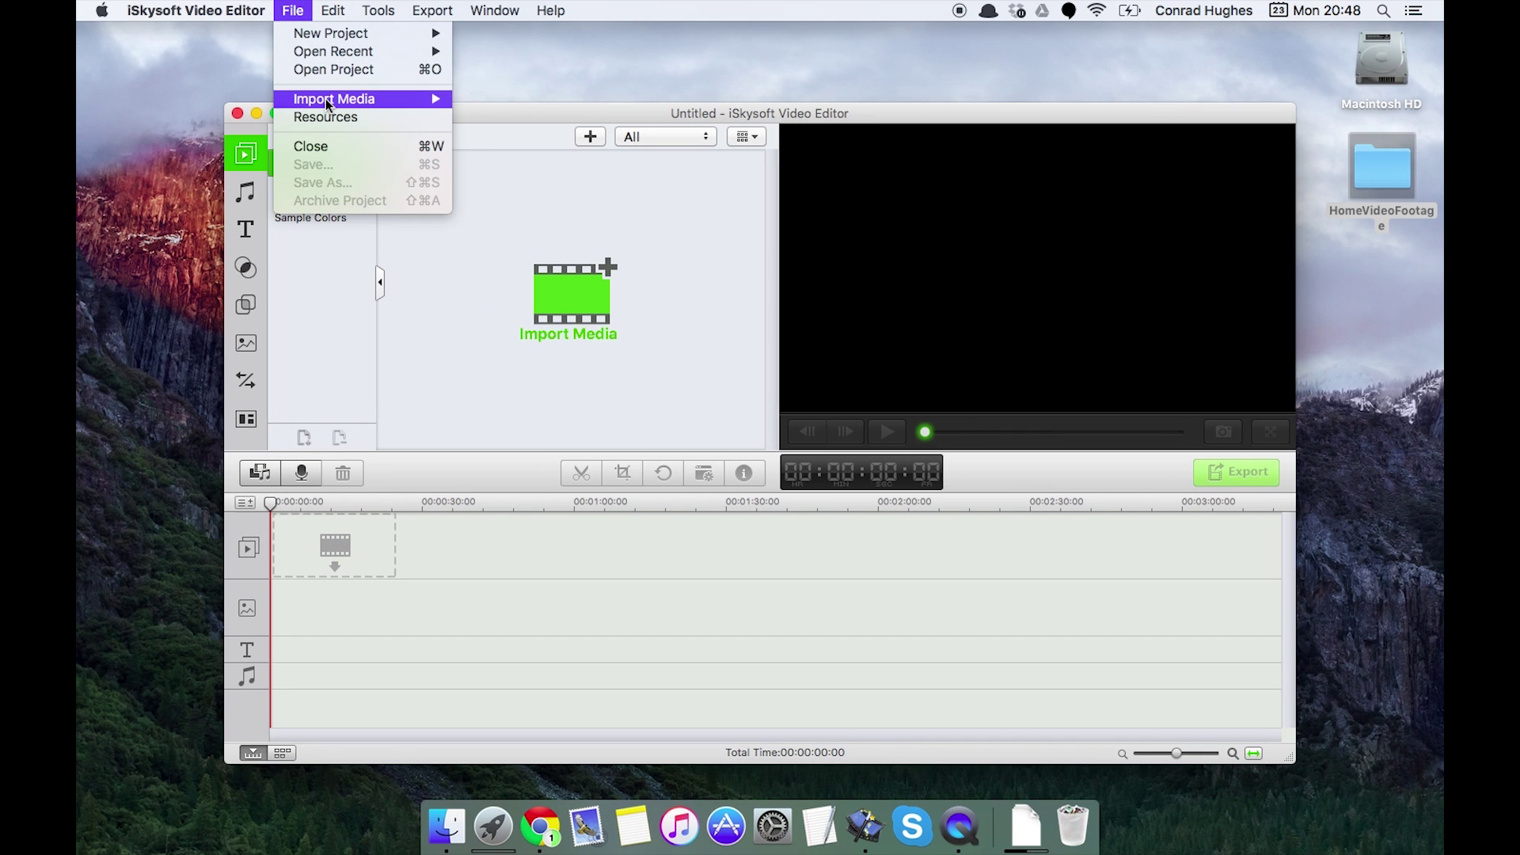
mouse_move(328, 101)
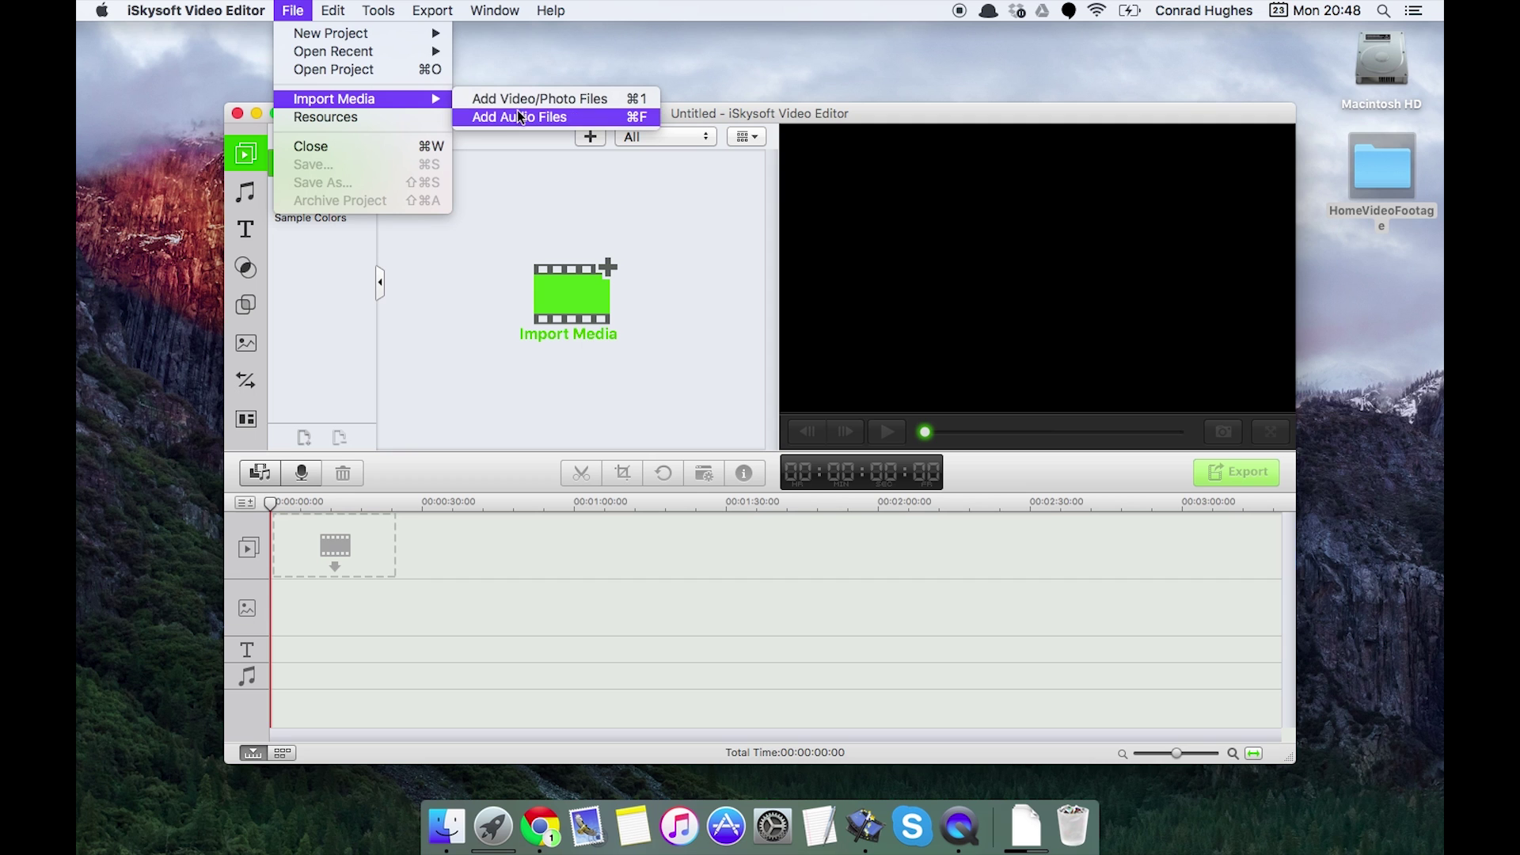
click(475, 239)
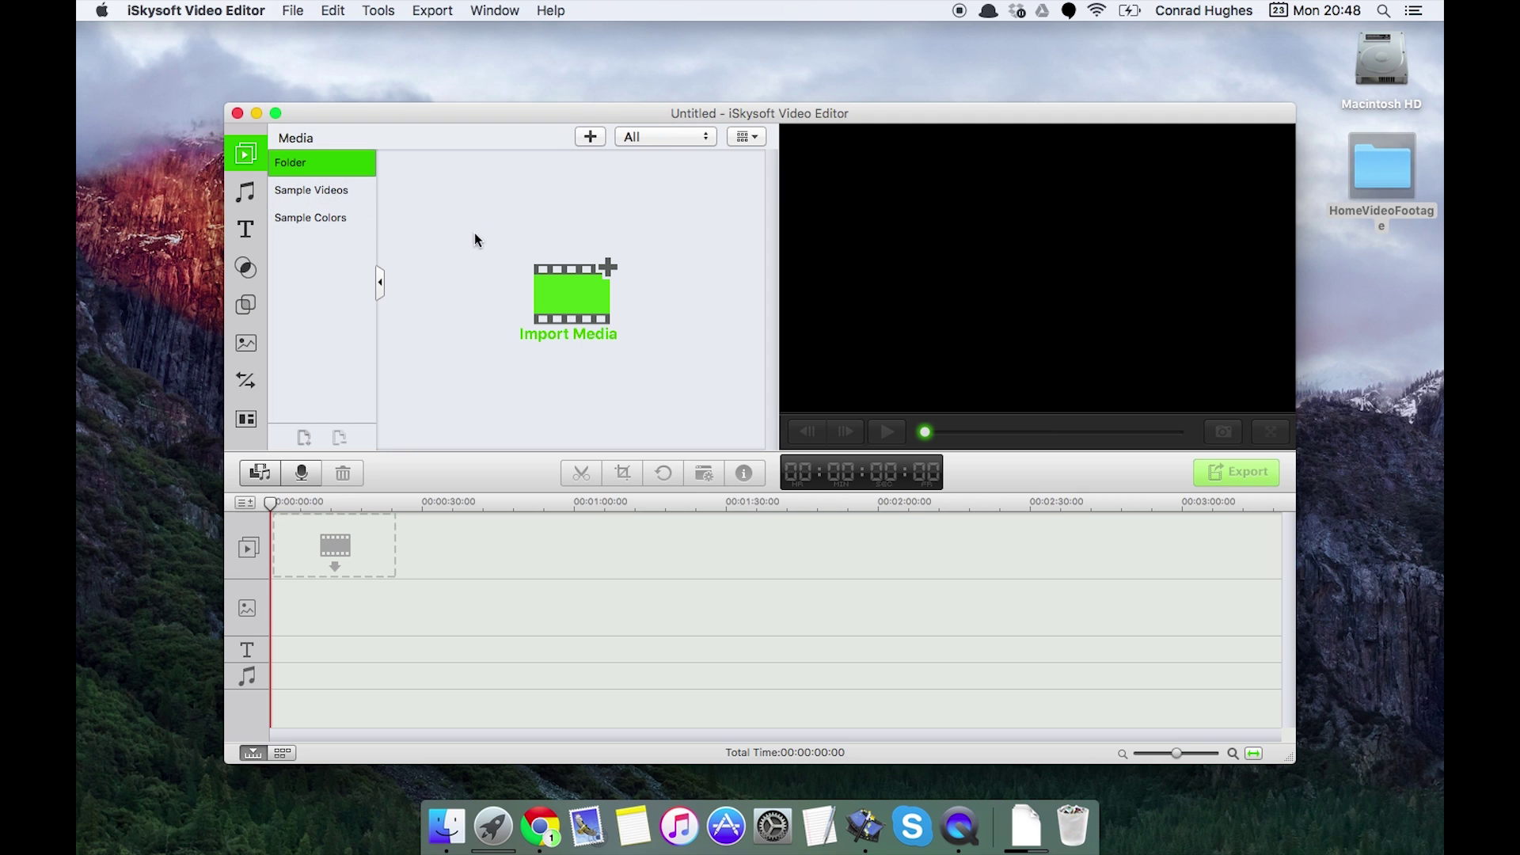
Open the HomeVideoFootage folder and drag 00000799.mov into the editor's media library.
double_click(1376, 166)
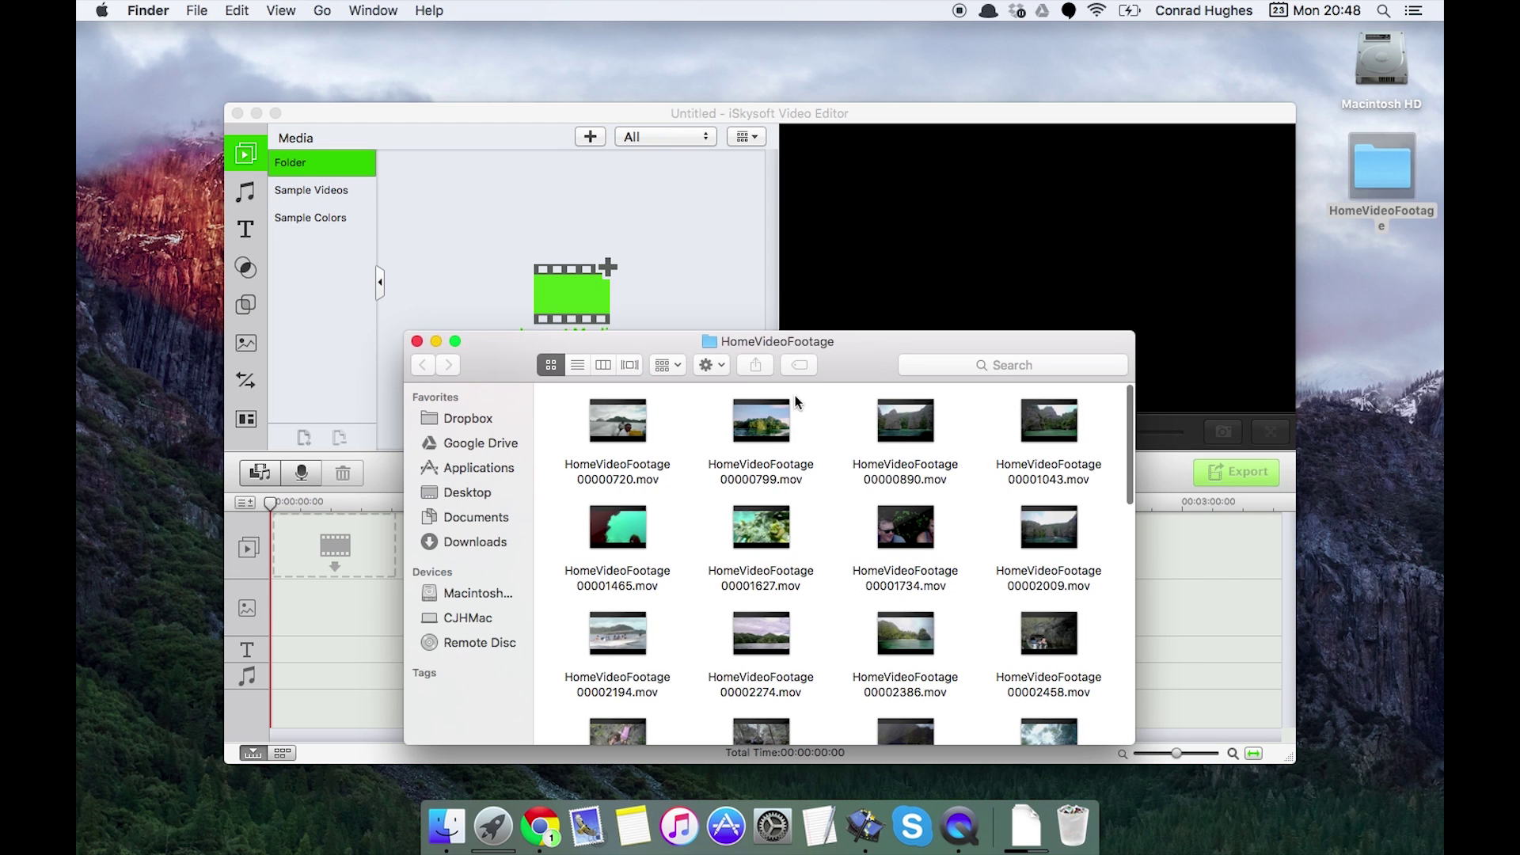
drag(789, 347, 977, 194)
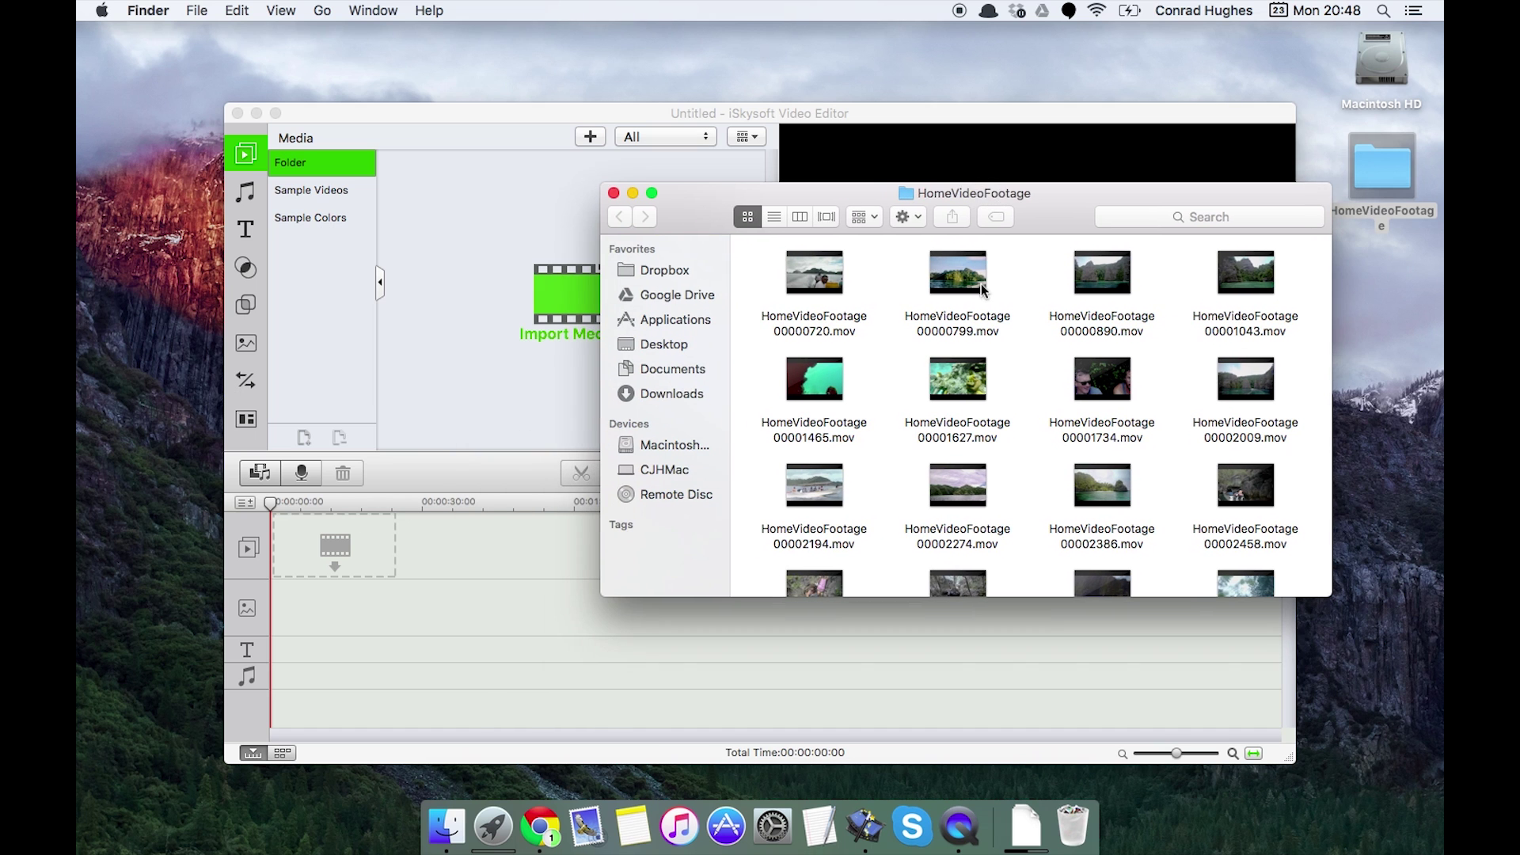
drag(953, 299, 760, 278)
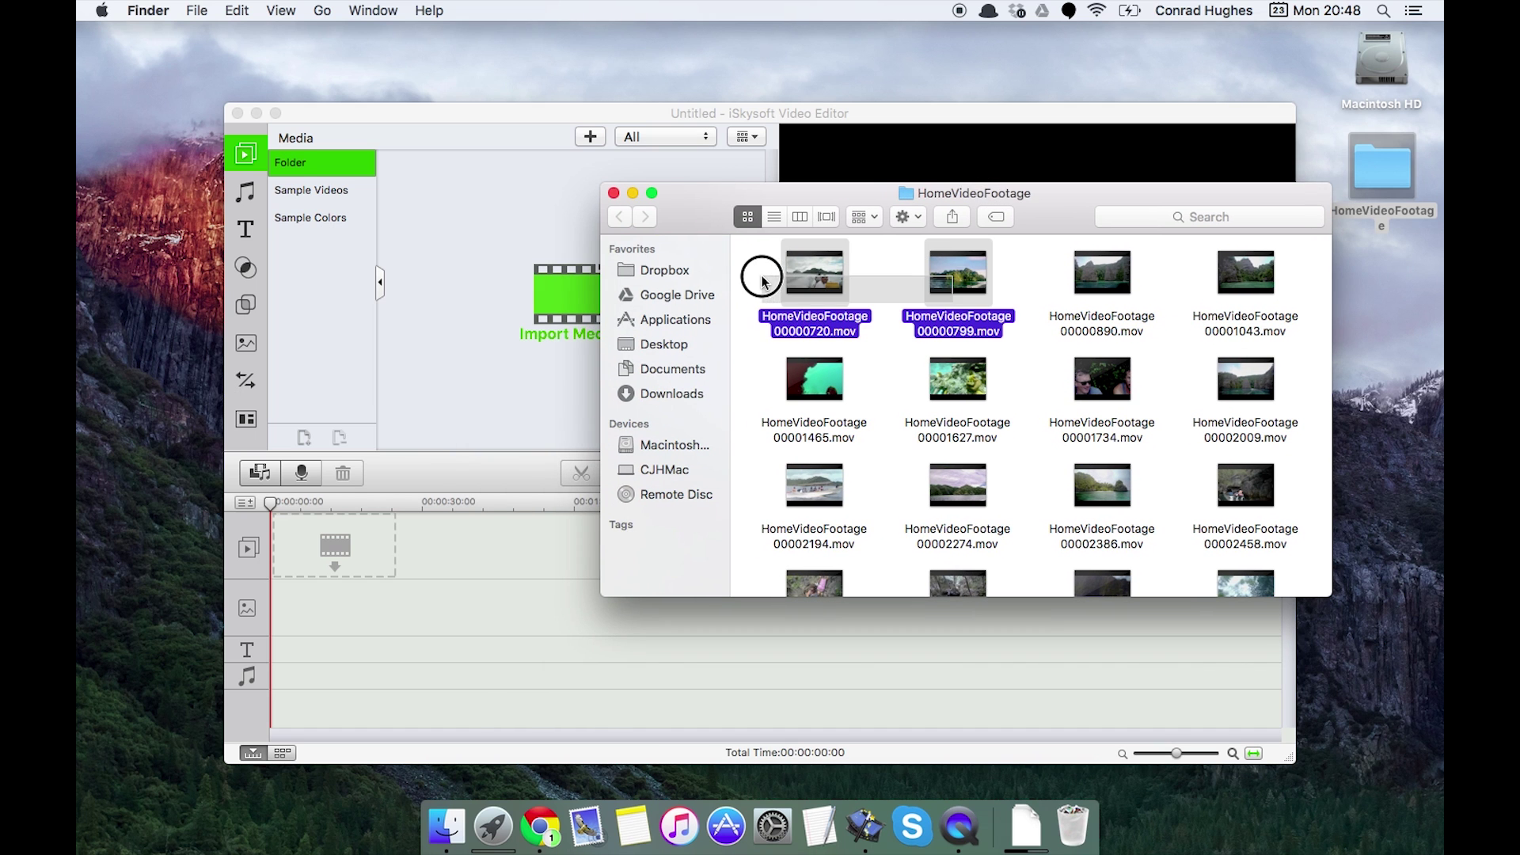
click(917, 304)
drag(980, 275, 522, 277)
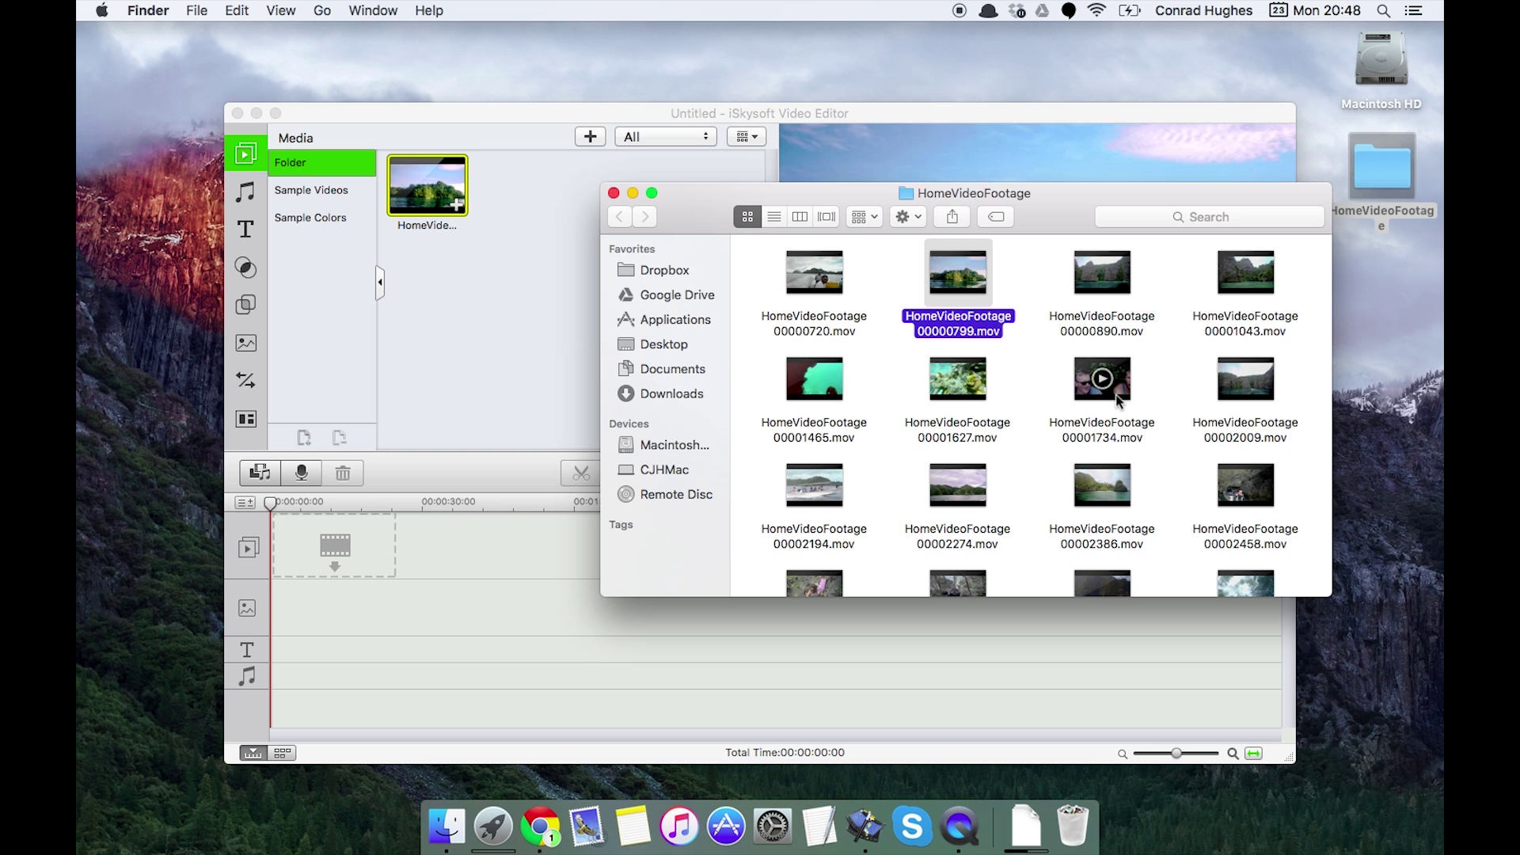
Drag 00002386.mov, 00001627.mov and 00004334.mov into the media library.
scroll(1116, 395, down, 3)
drag(1115, 394, 527, 284)
drag(958, 301, 472, 342)
scroll(1188, 502, down, 4)
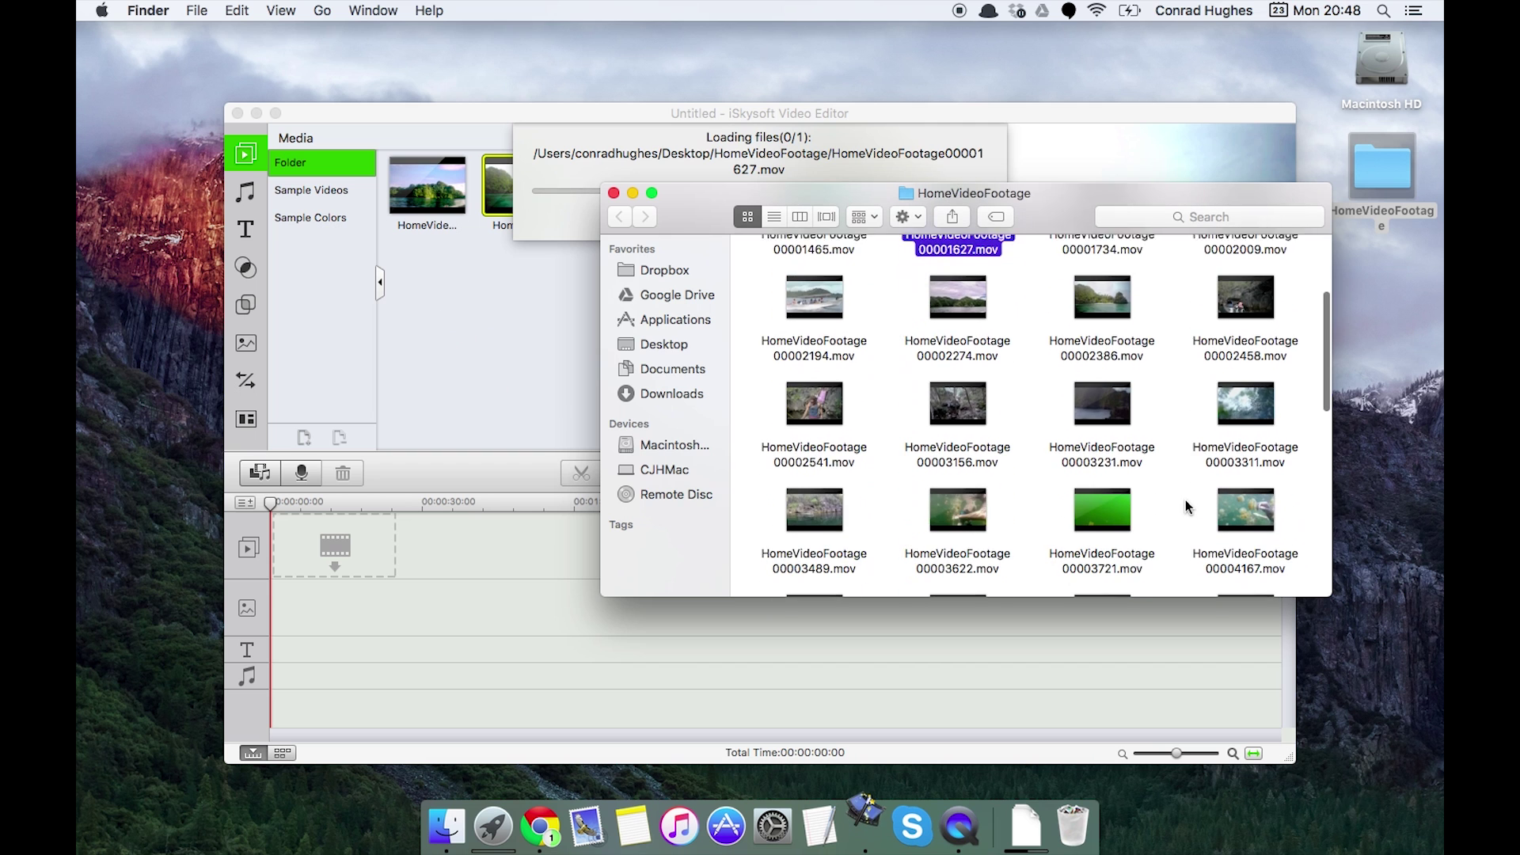
scroll(1083, 519, down, 2)
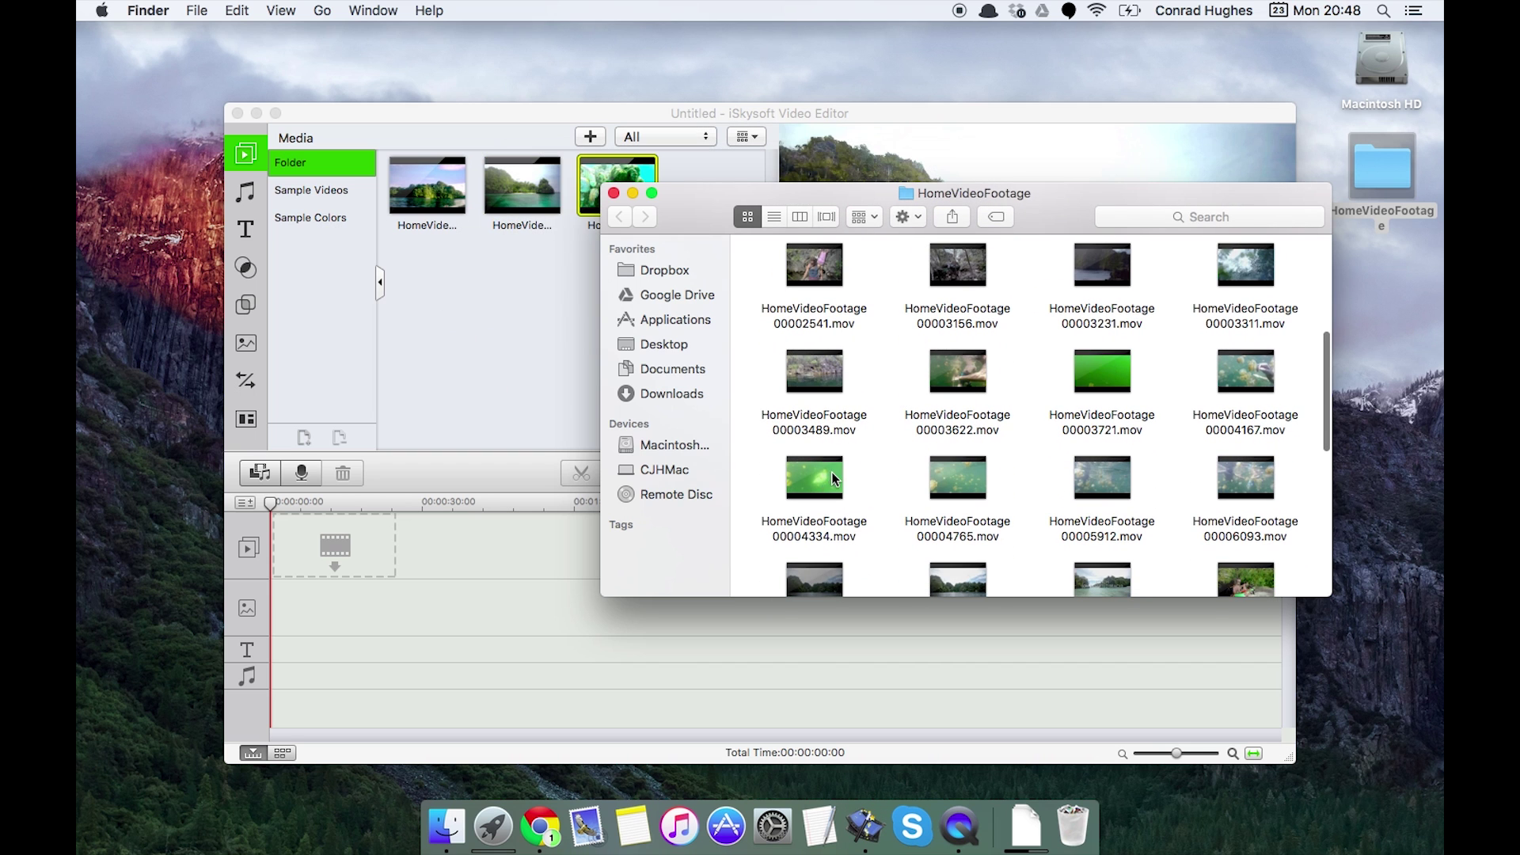
drag(813, 479, 501, 298)
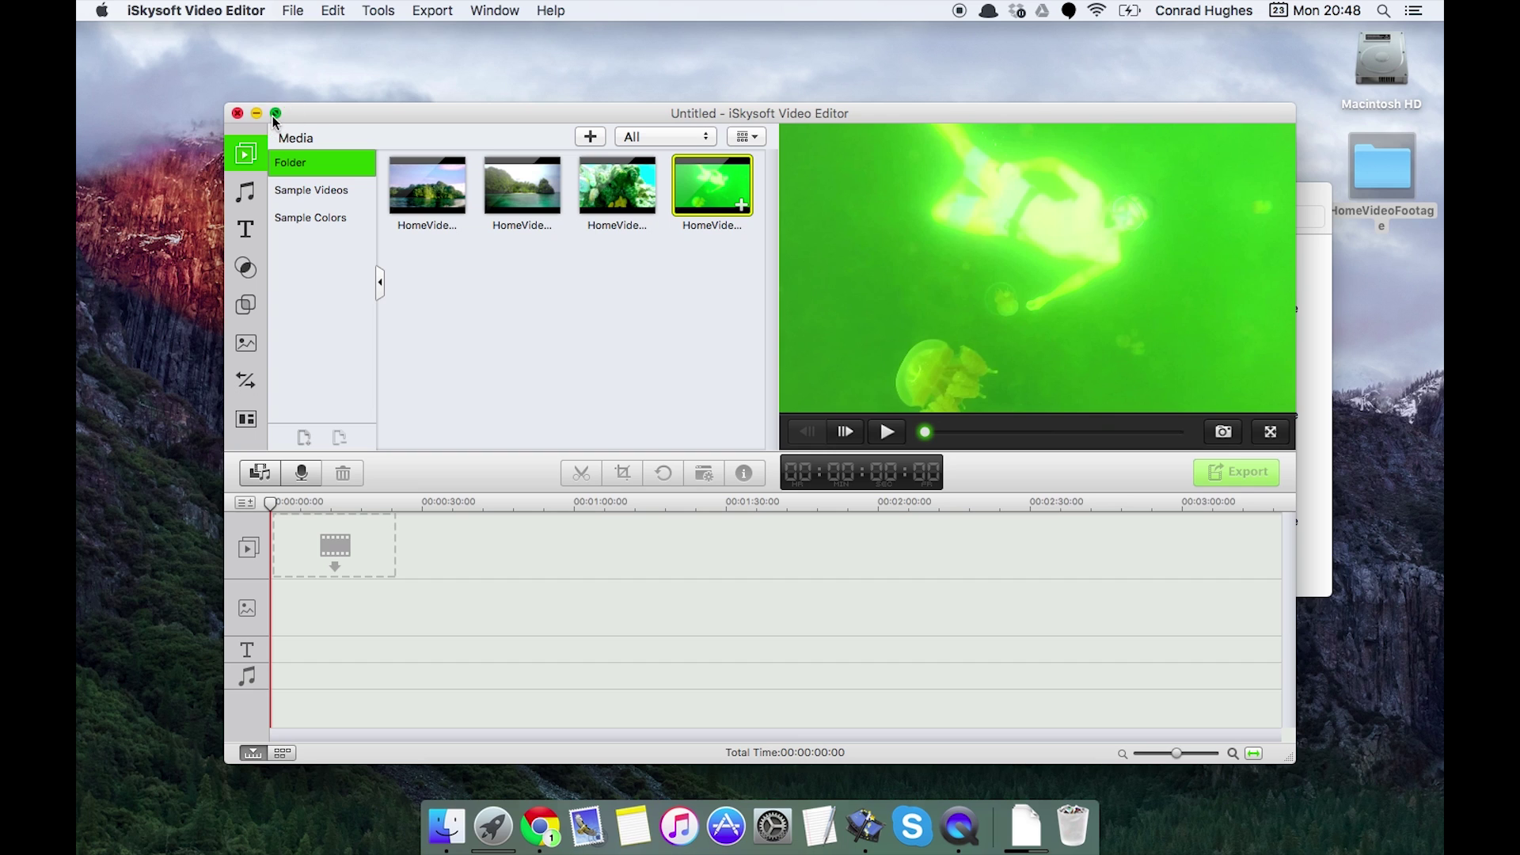
Go full screen, skim about 8 seconds into the green clip, and play the coral clip.
click(274, 114)
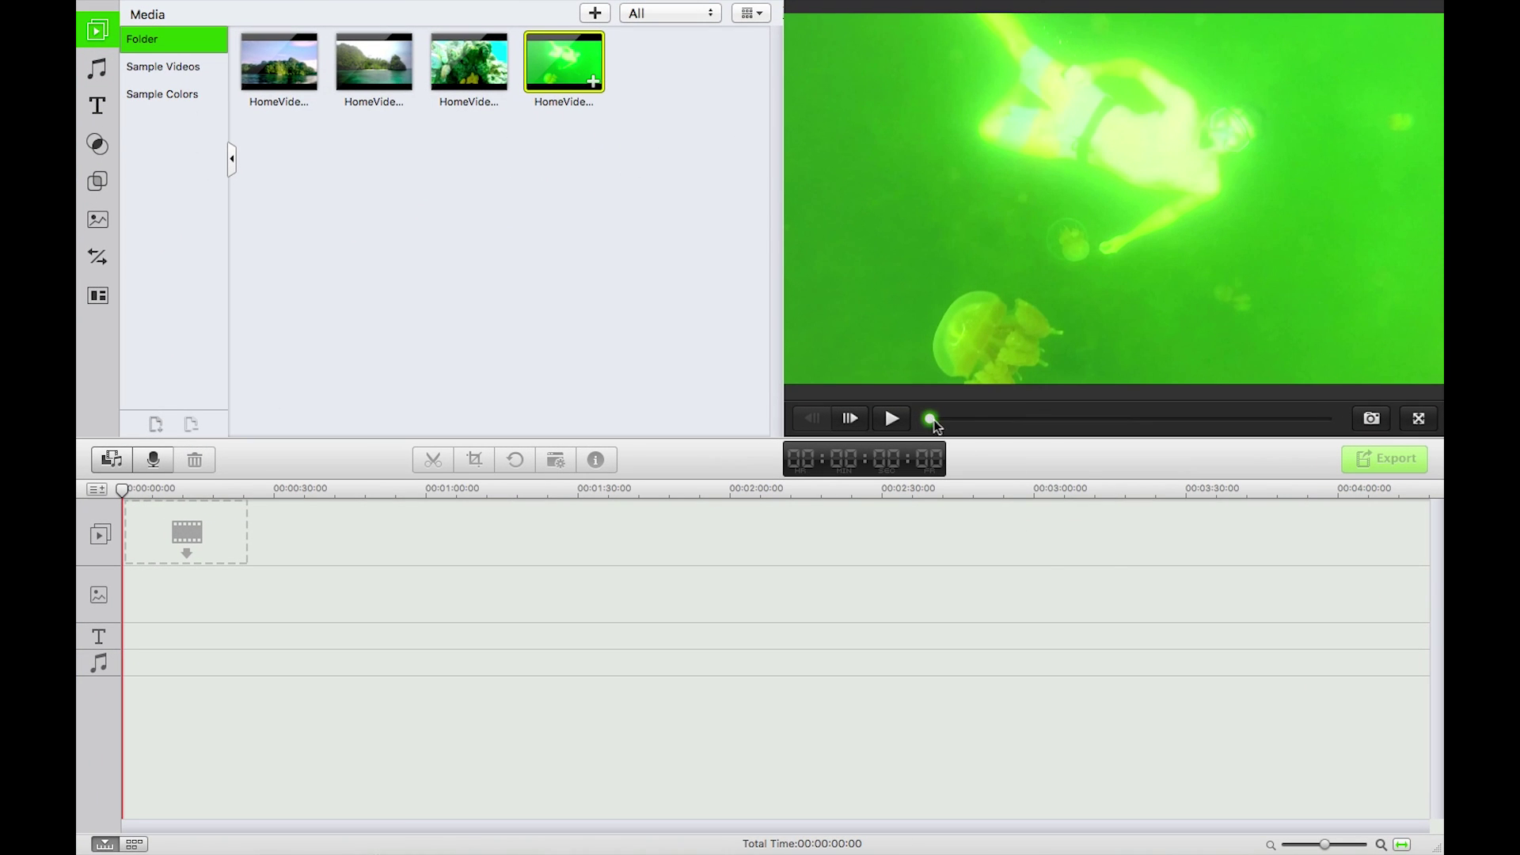
drag(935, 426, 1234, 426)
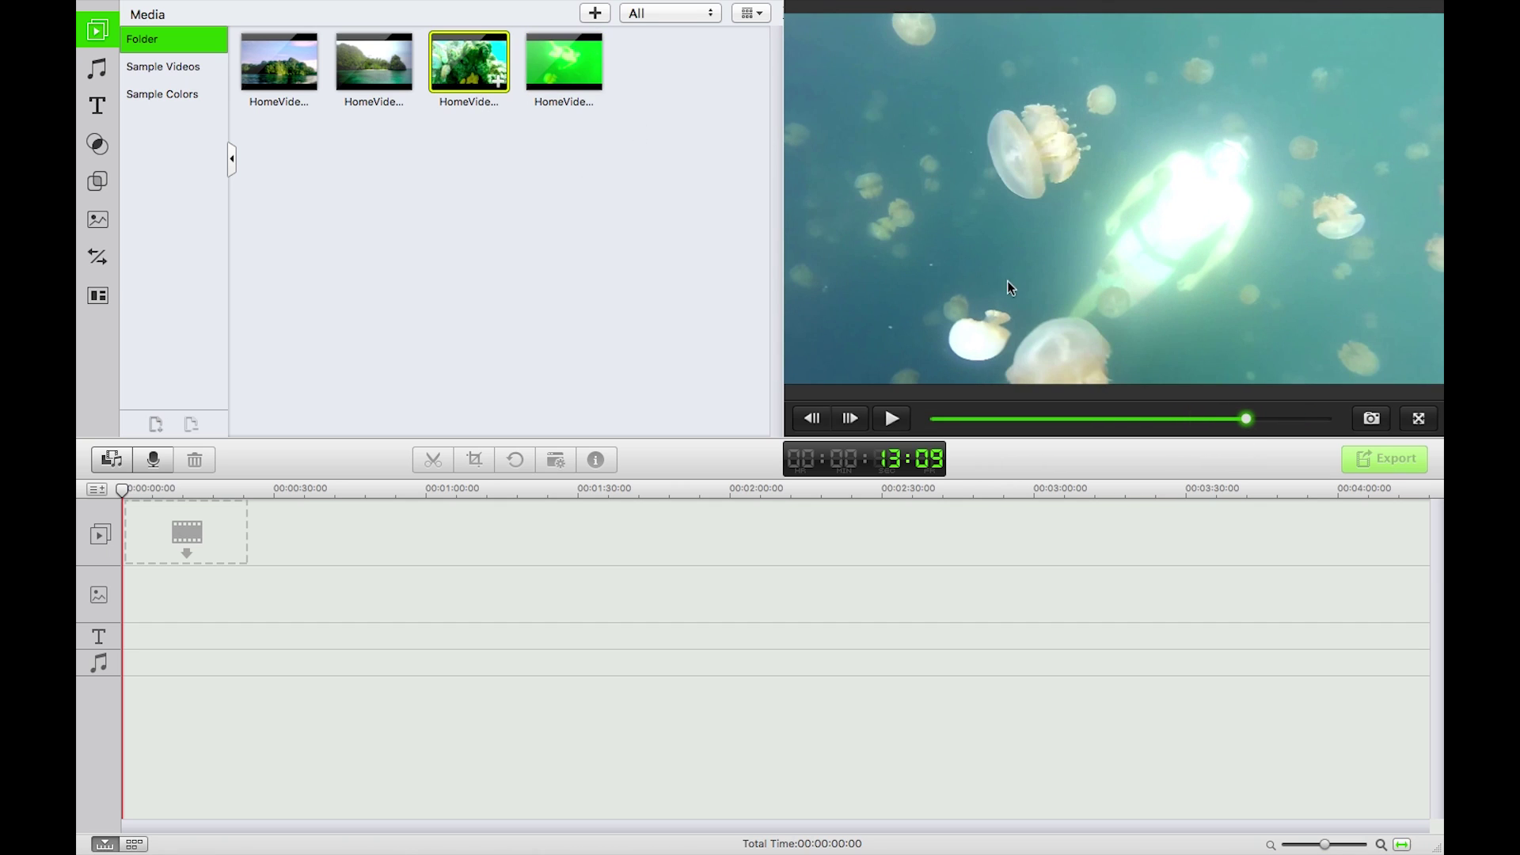
key(space)
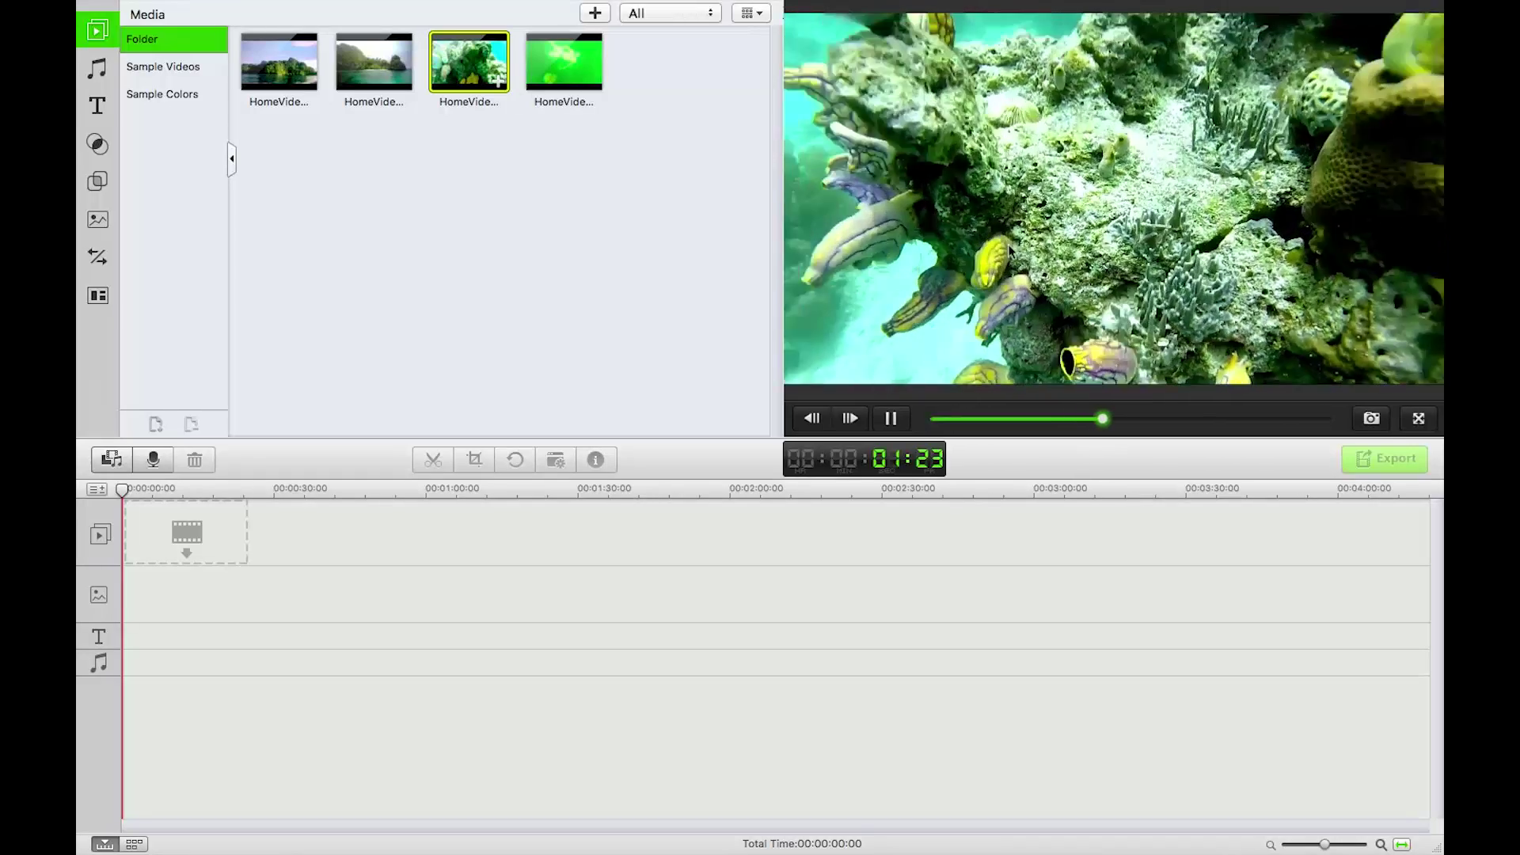
key(space)
Play the second (island) clip, then select and preview the first clip.
click(381, 82)
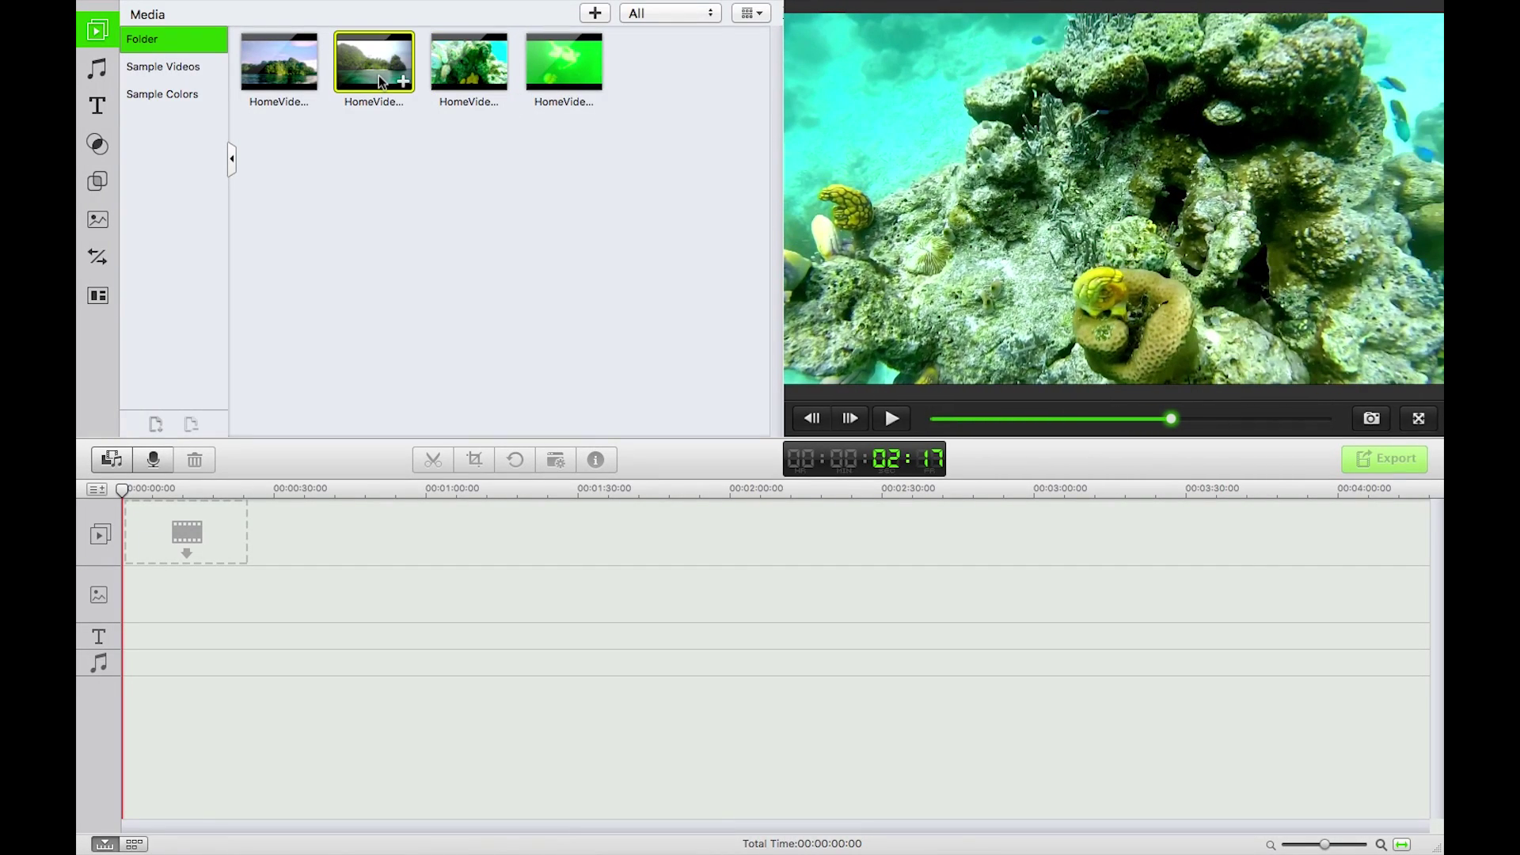
key(space)
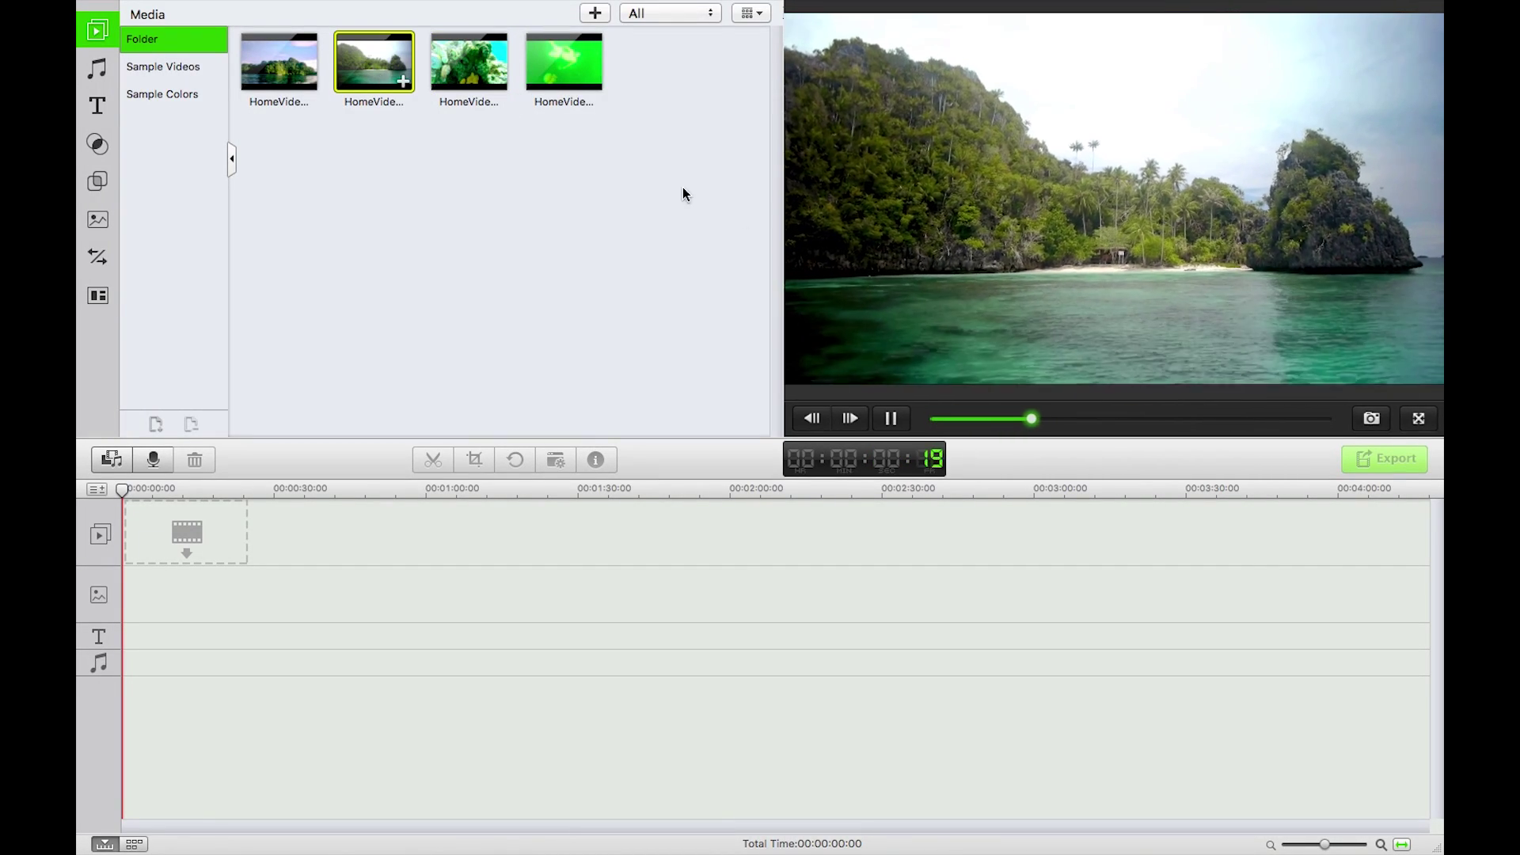
key(space)
click(290, 78)
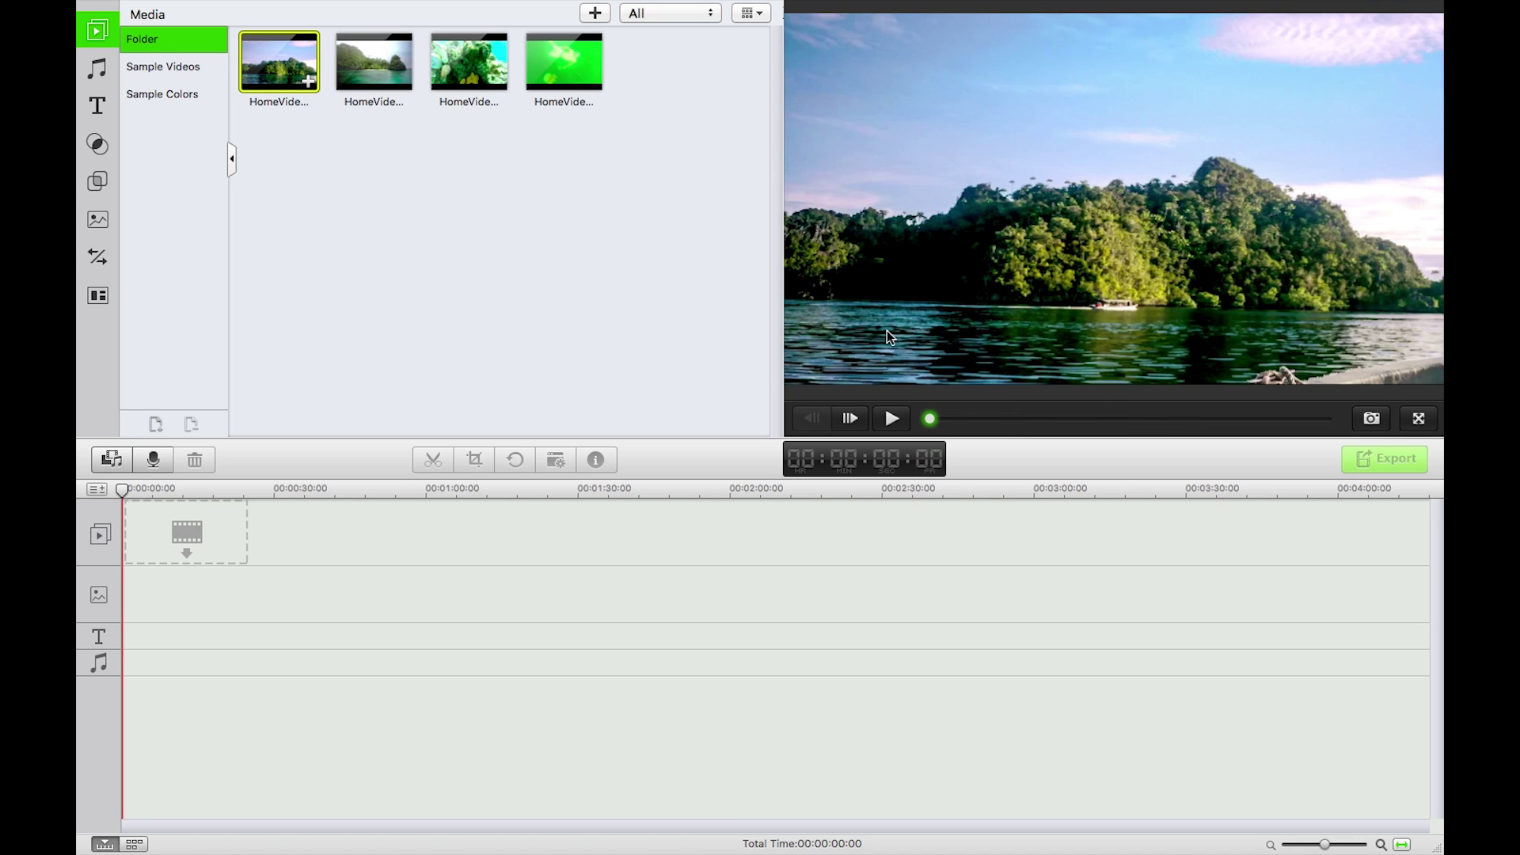
click(900, 420)
Add HomeVideoFootage00000799 to the timeline via Add to project, and zoom to inspect it.
right_click(282, 72)
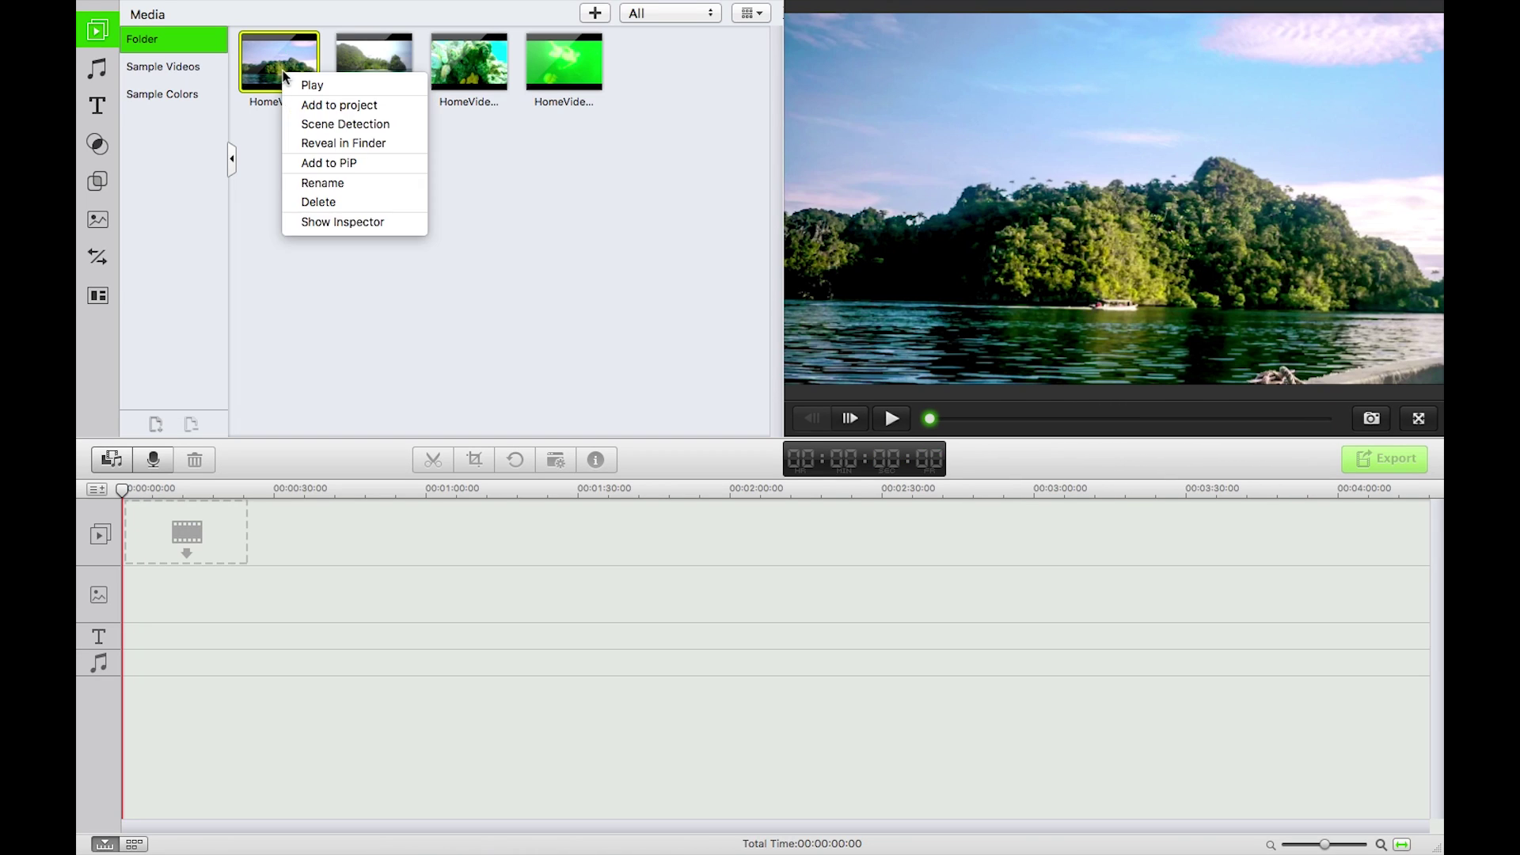
click(315, 104)
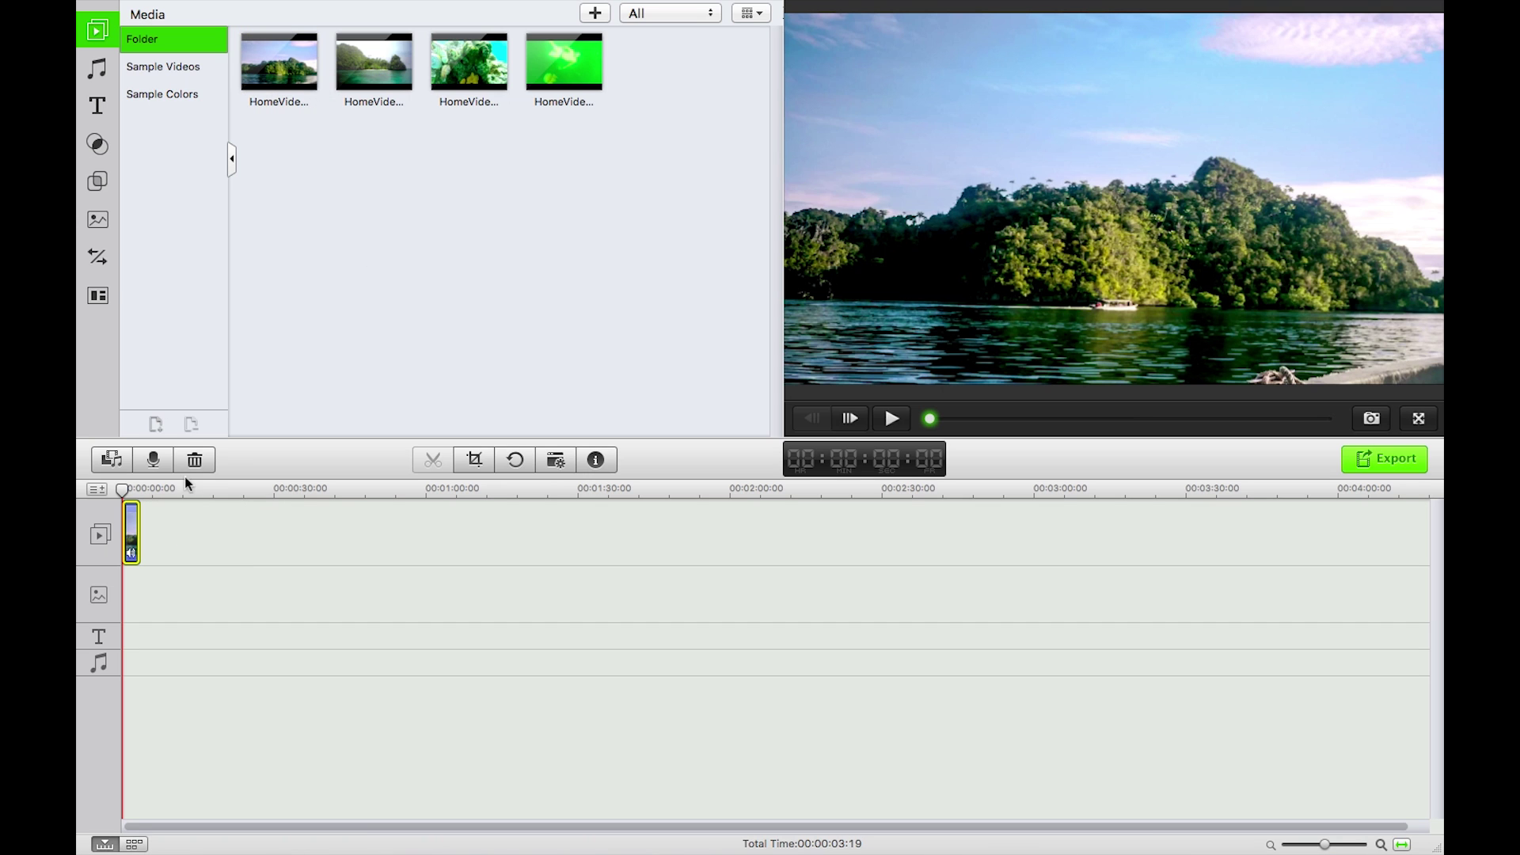
drag(1326, 848, 1348, 846)
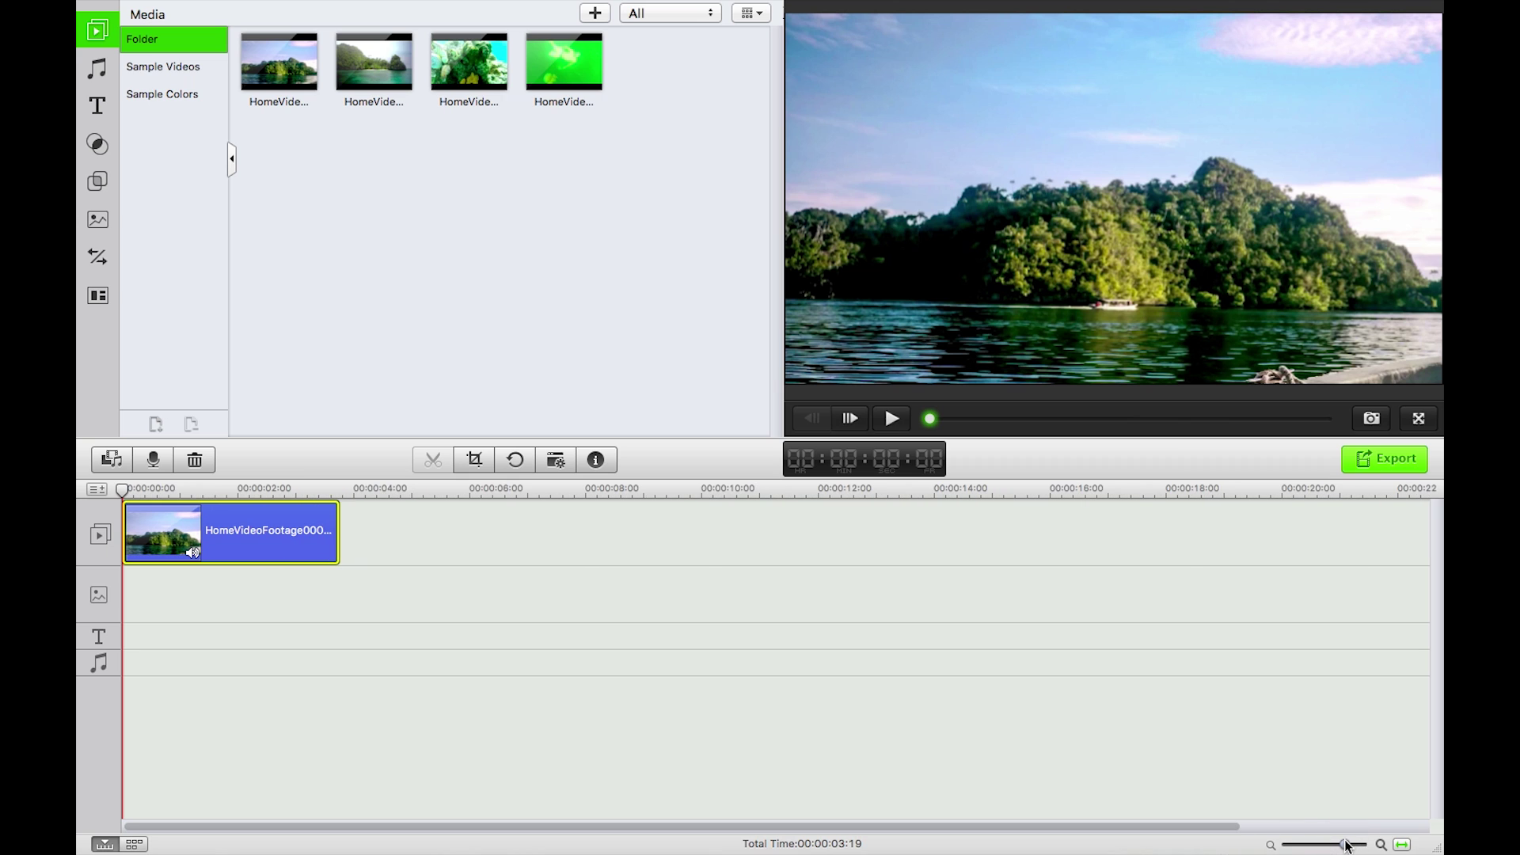
click(1402, 846)
drag(1361, 848, 1342, 849)
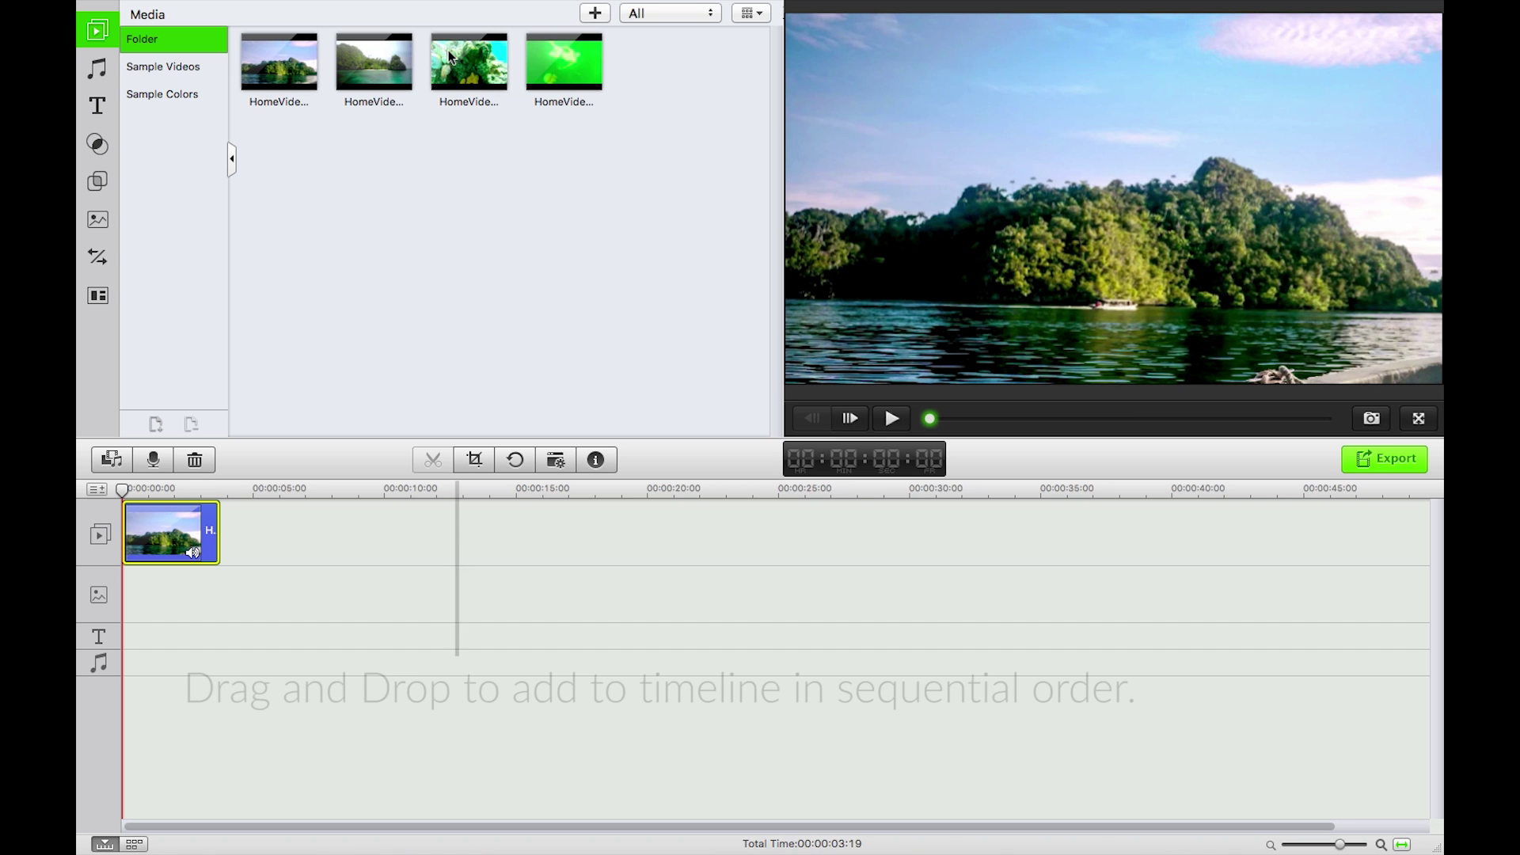
Add the other three clips to the timeline and move the landscape clip into second place.
drag(378, 68, 301, 525)
drag(475, 67, 356, 554)
drag(527, 459, 509, 491)
mouse_move(502, 544)
mouse_down()
mouse_move(288, 540)
mouse_move(483, 533)
mouse_up()
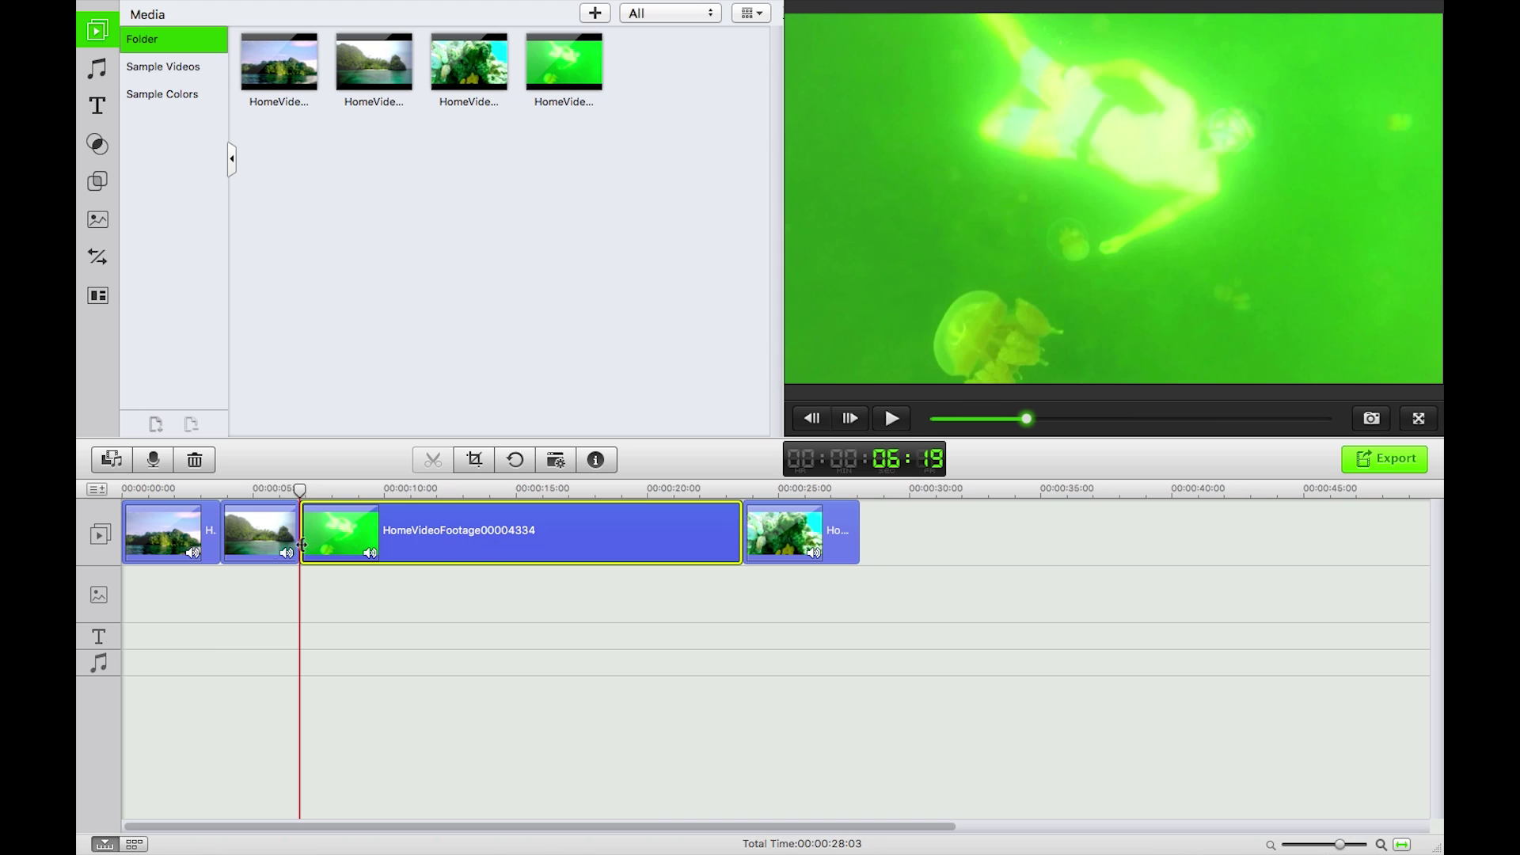
drag(301, 545, 265, 534)
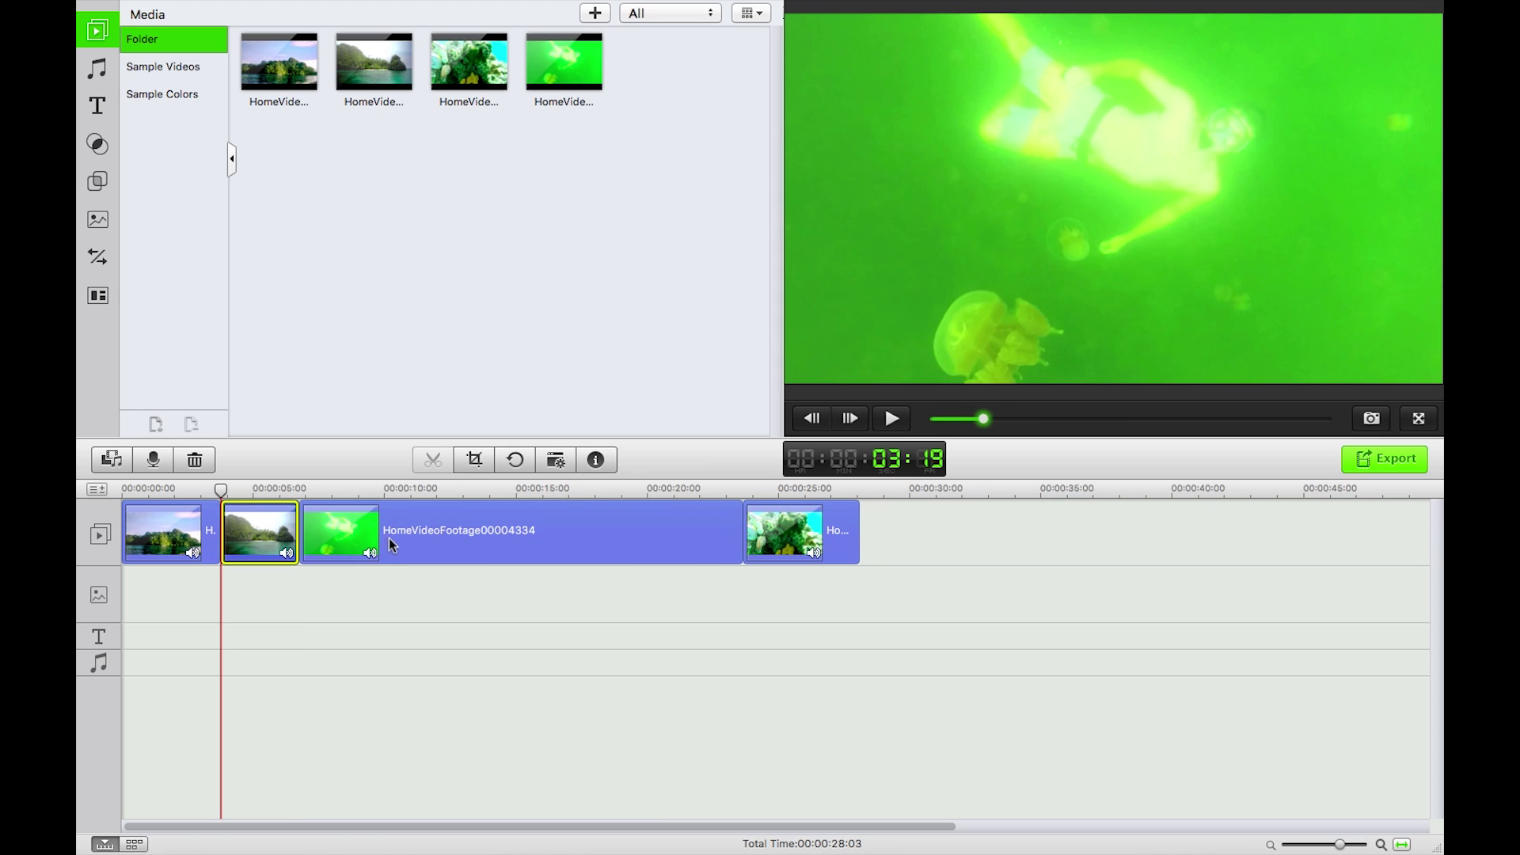
Trim the green jellyfish clip's start, bringing total time to 00:00:21:16.
click(392, 545)
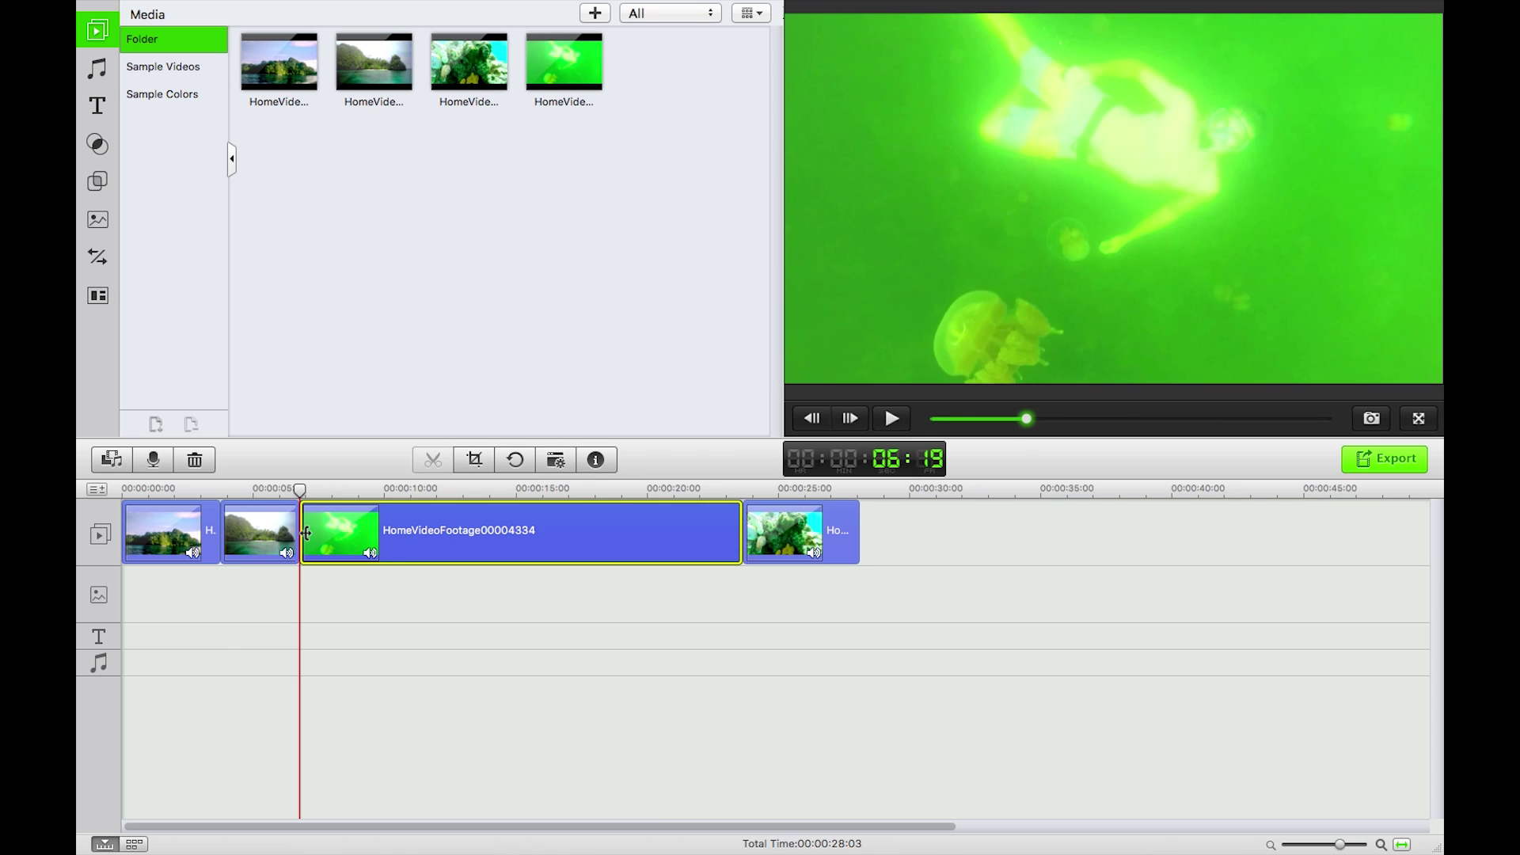
click(306, 533)
drag(306, 533, 434, 541)
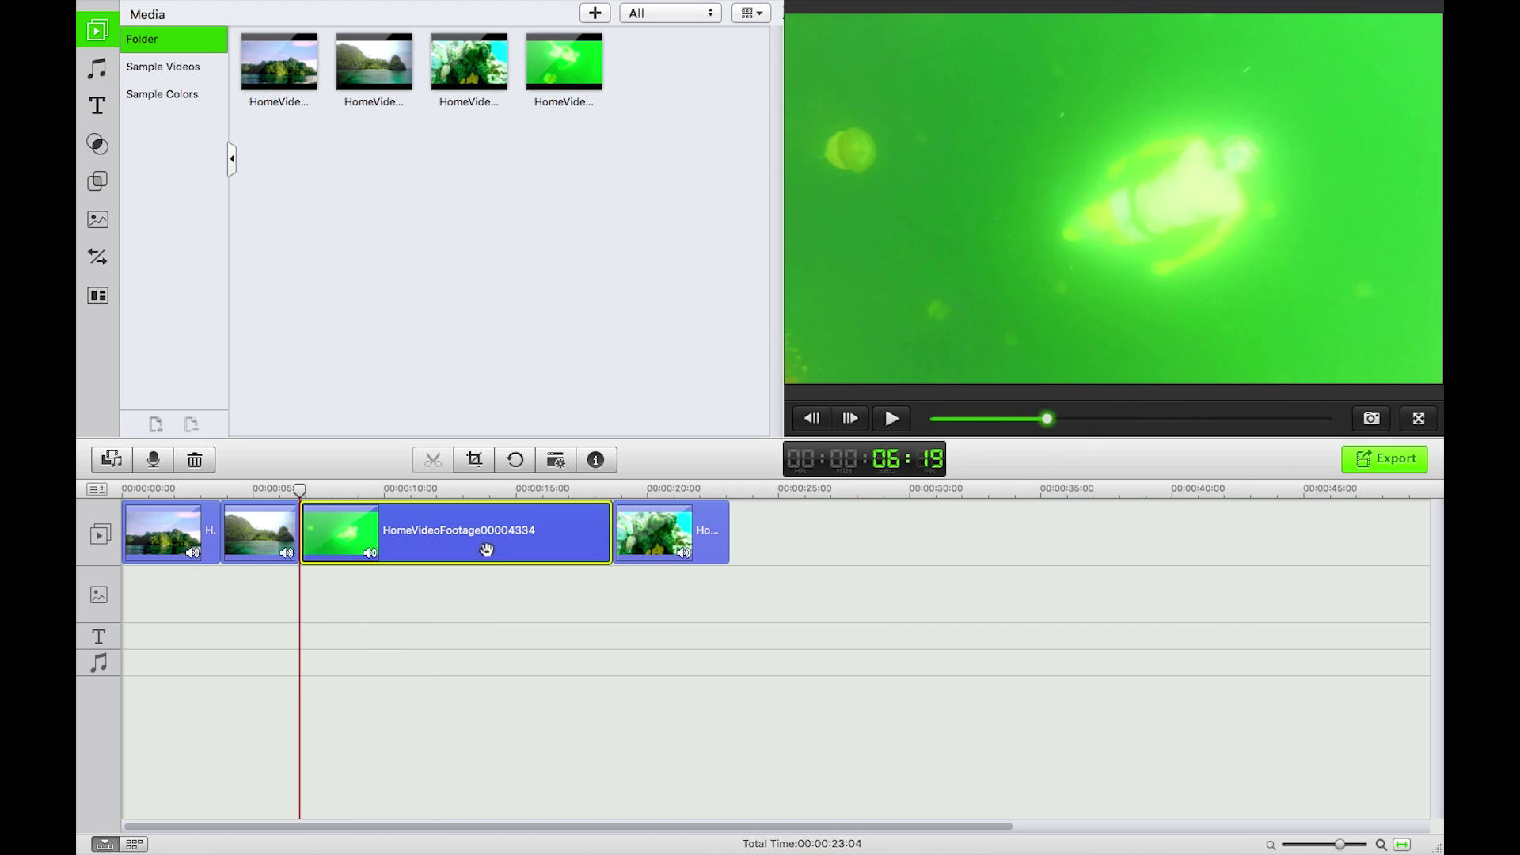
drag(308, 539, 340, 539)
drag(648, 507, 665, 536)
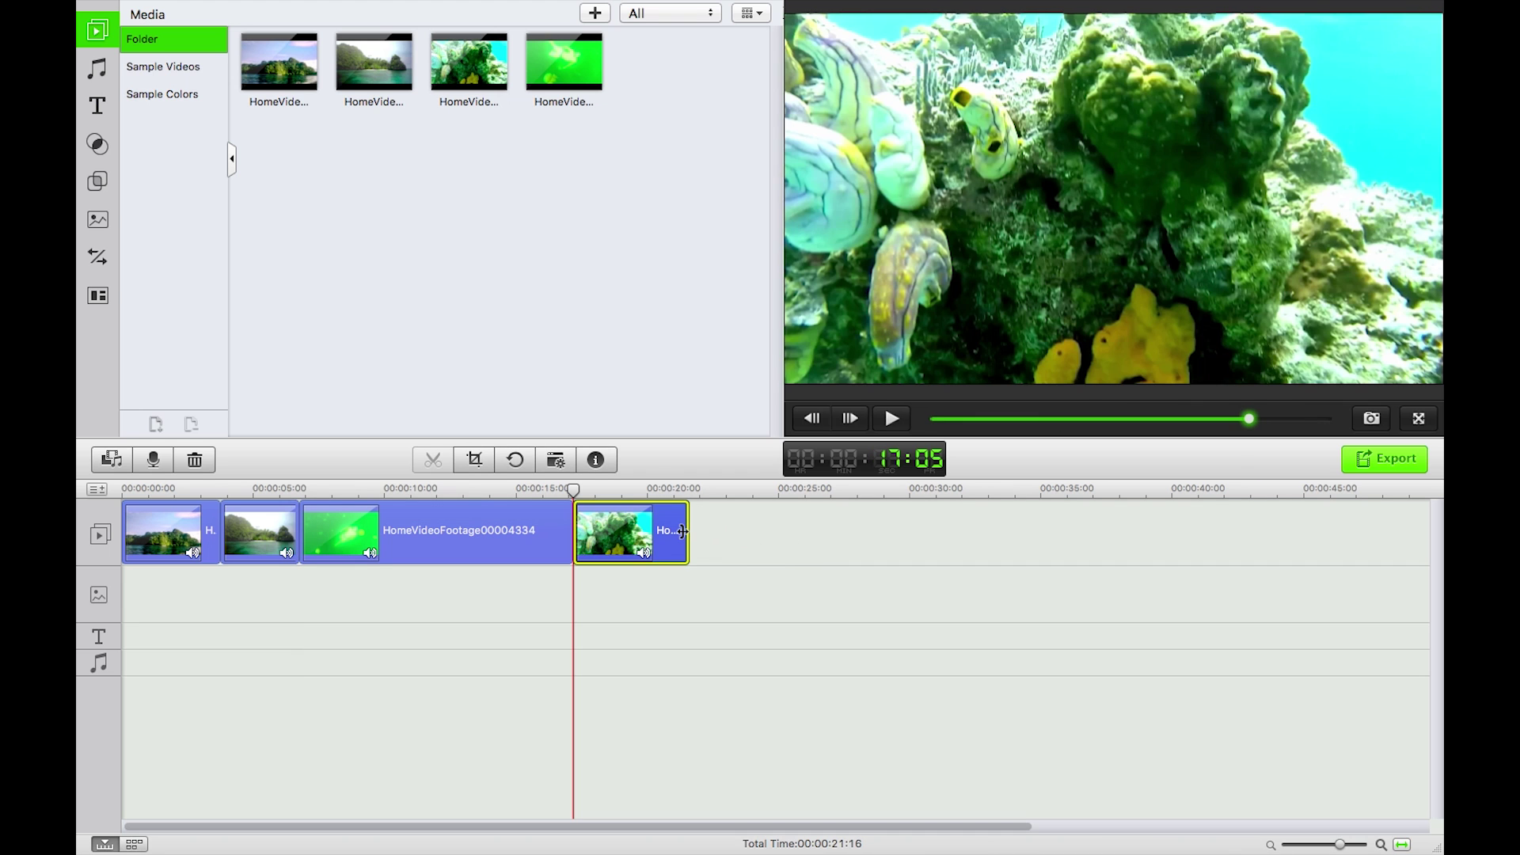
drag(461, 490, 466, 490)
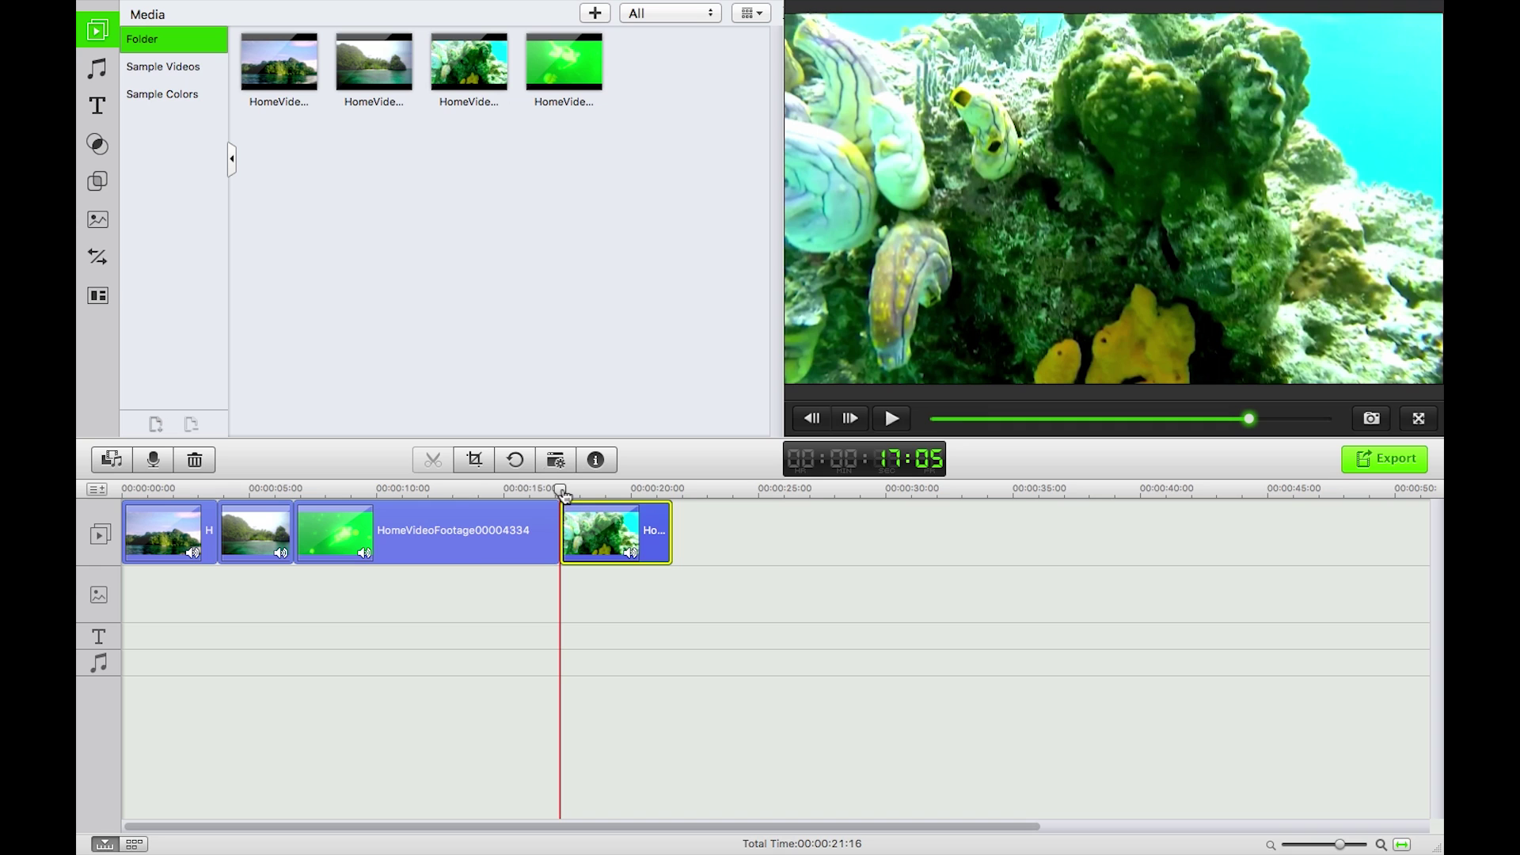
drag(562, 492, 422, 492)
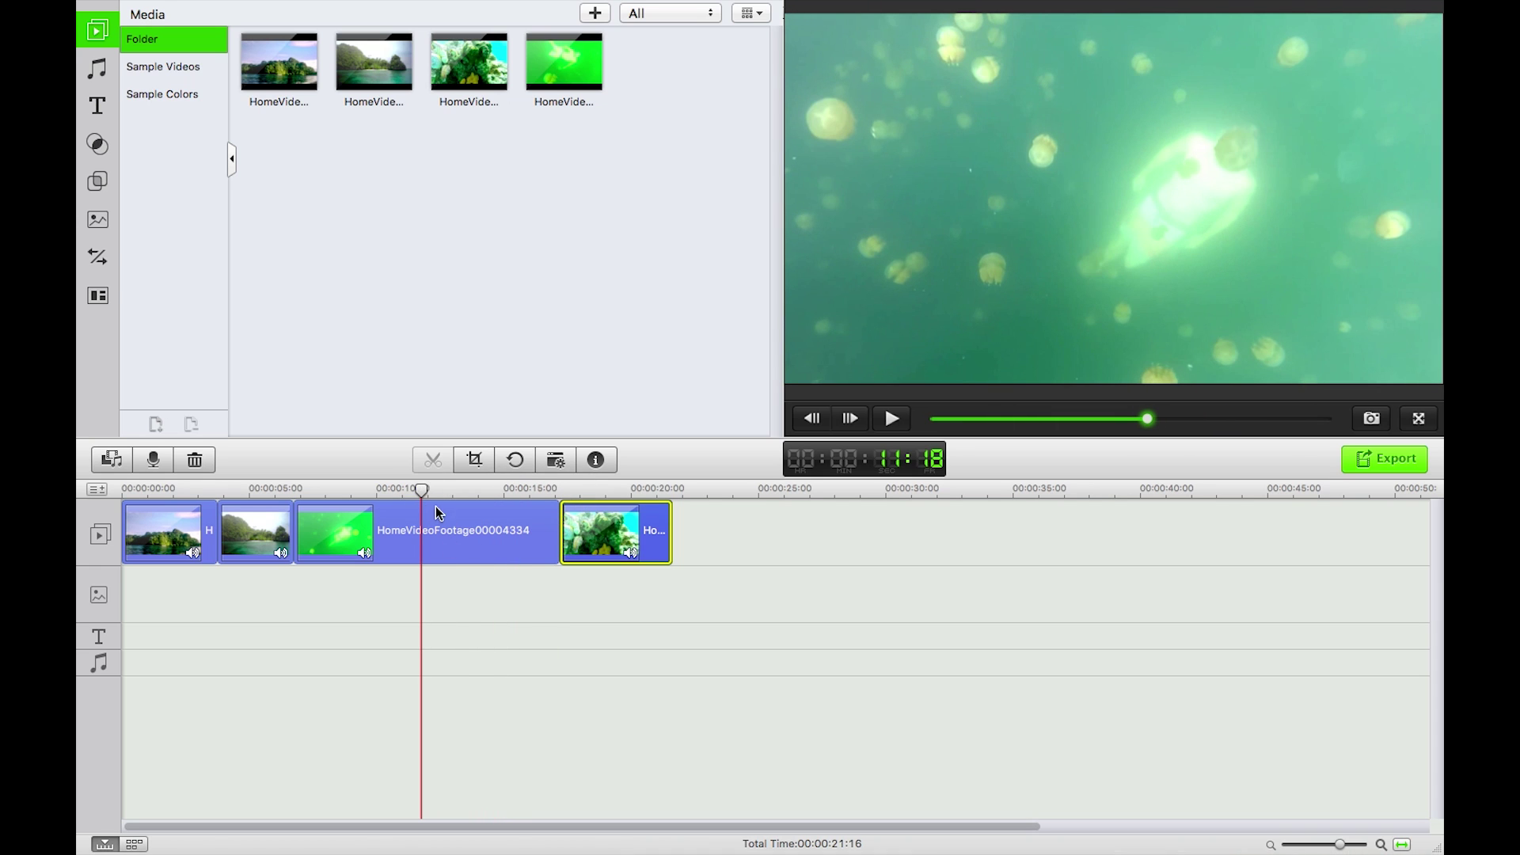
click(449, 558)
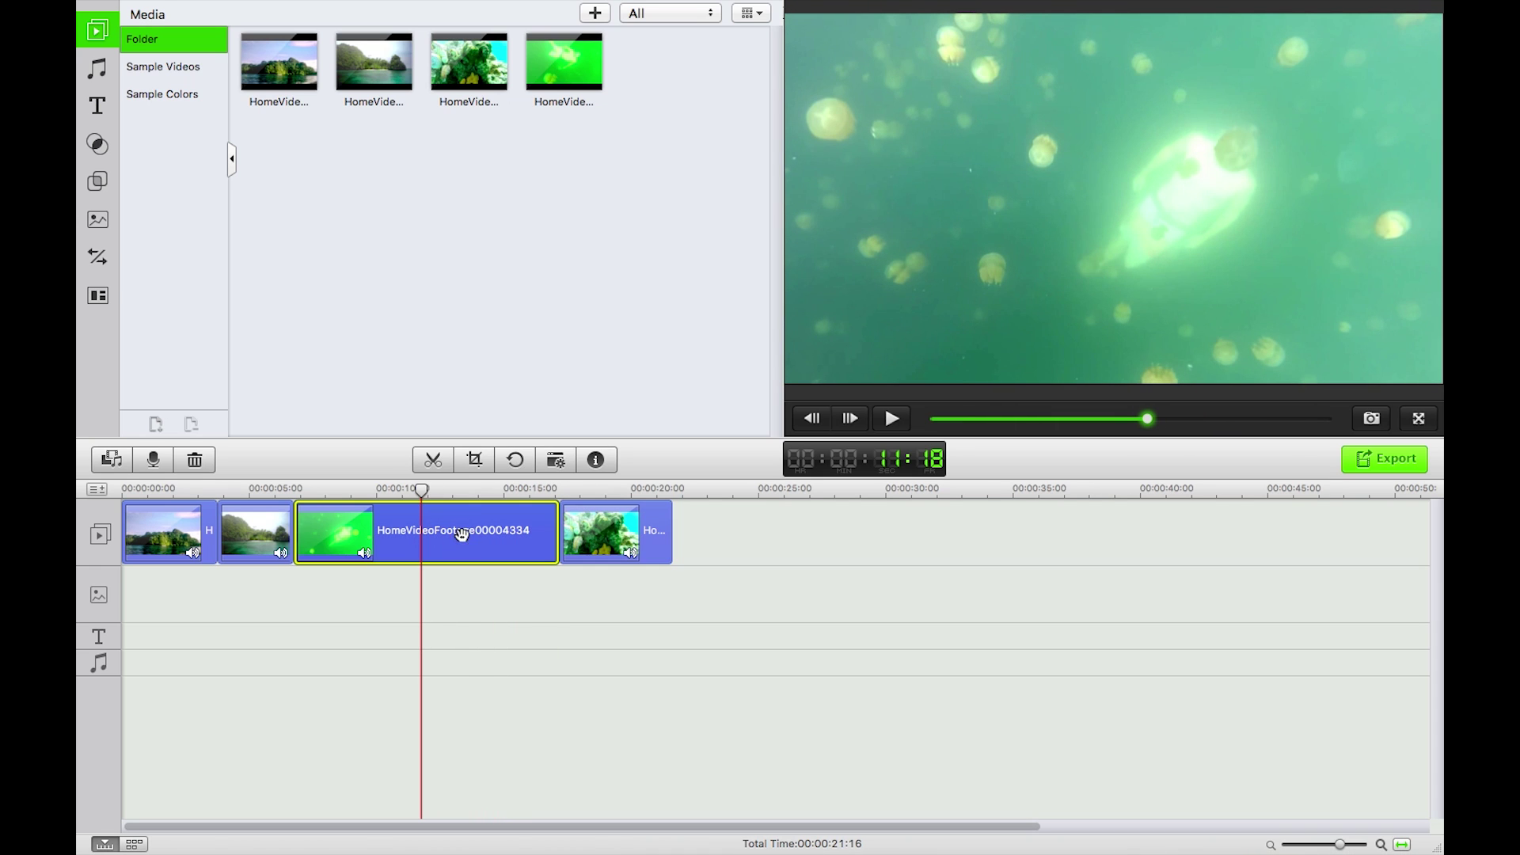
click(434, 462)
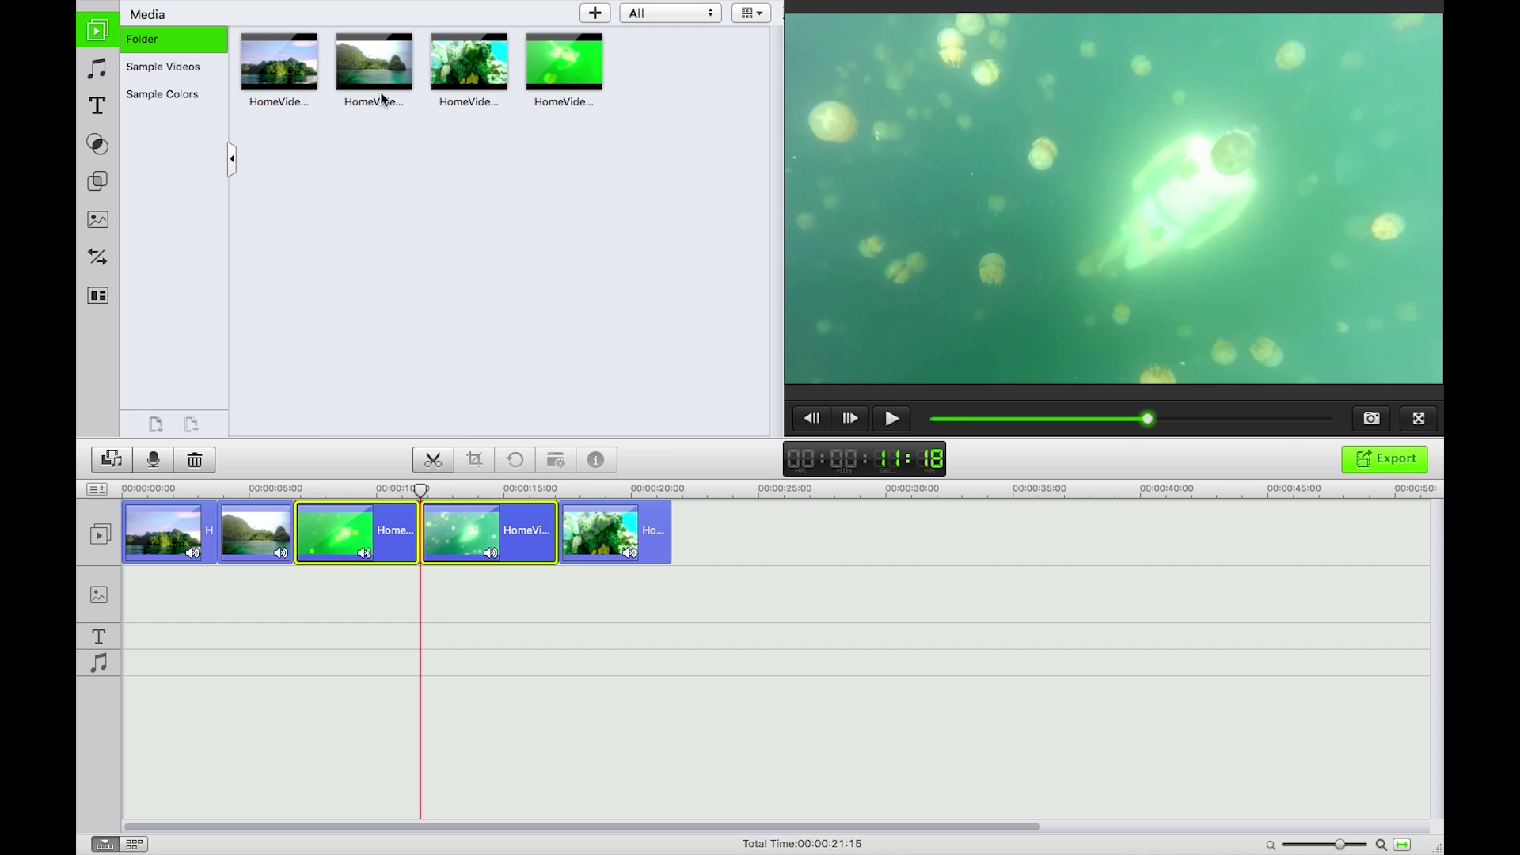
click(334, 10)
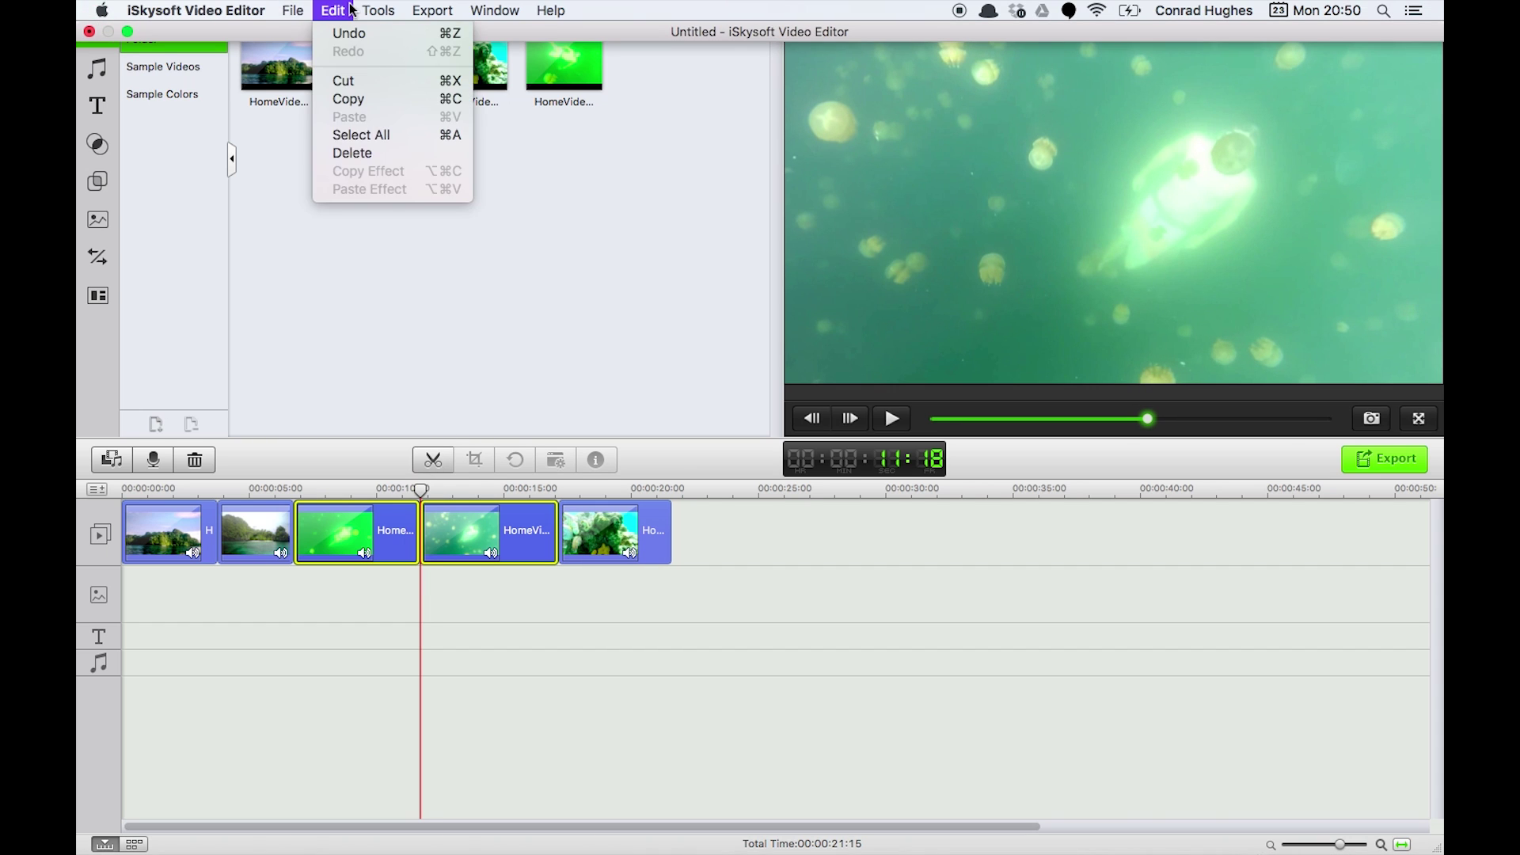
mouse_move(392, 13)
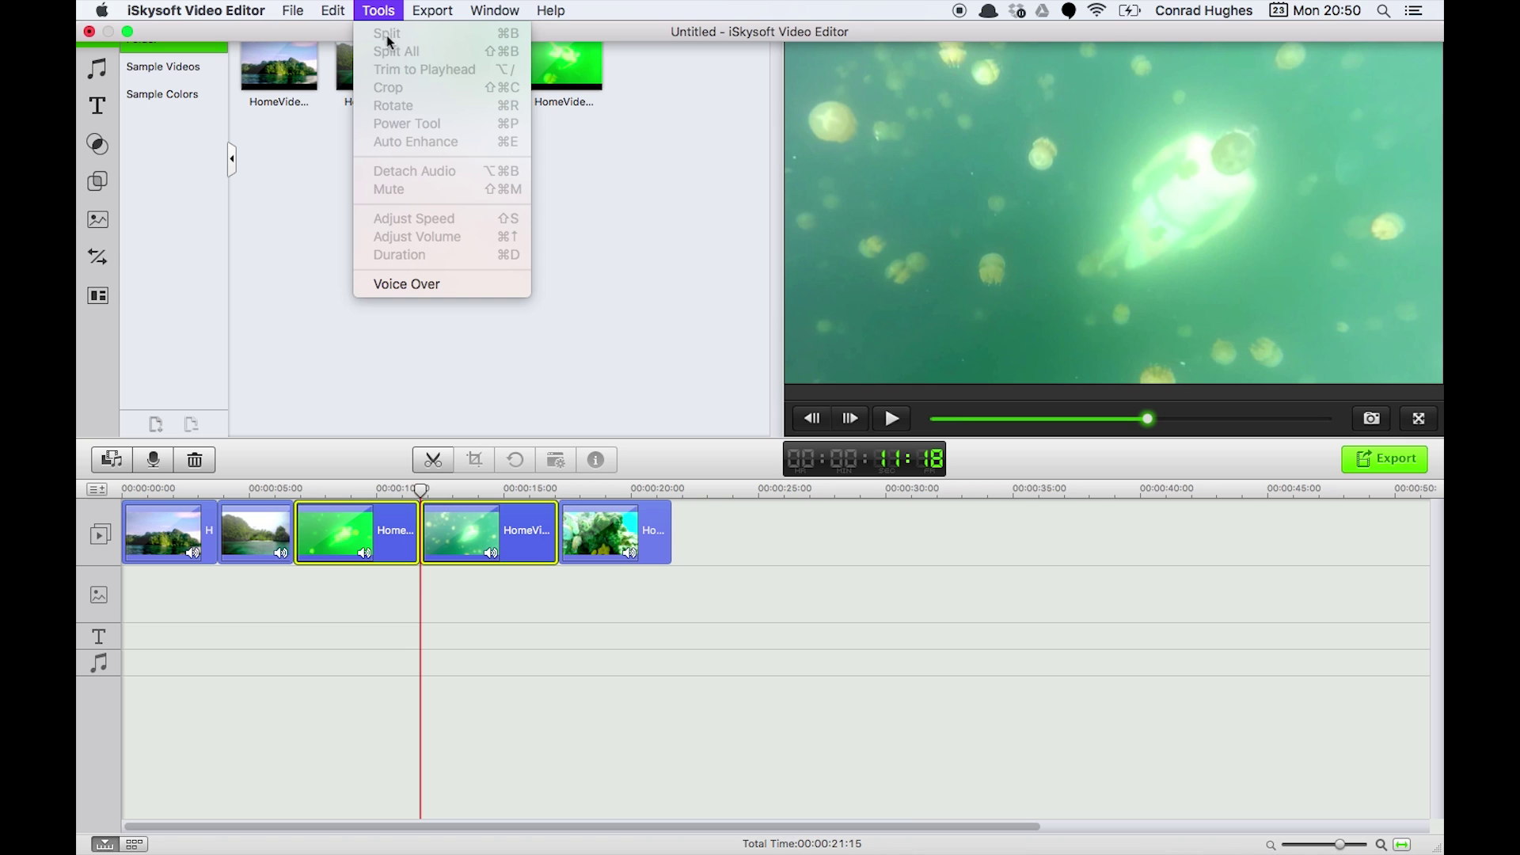
click(473, 530)
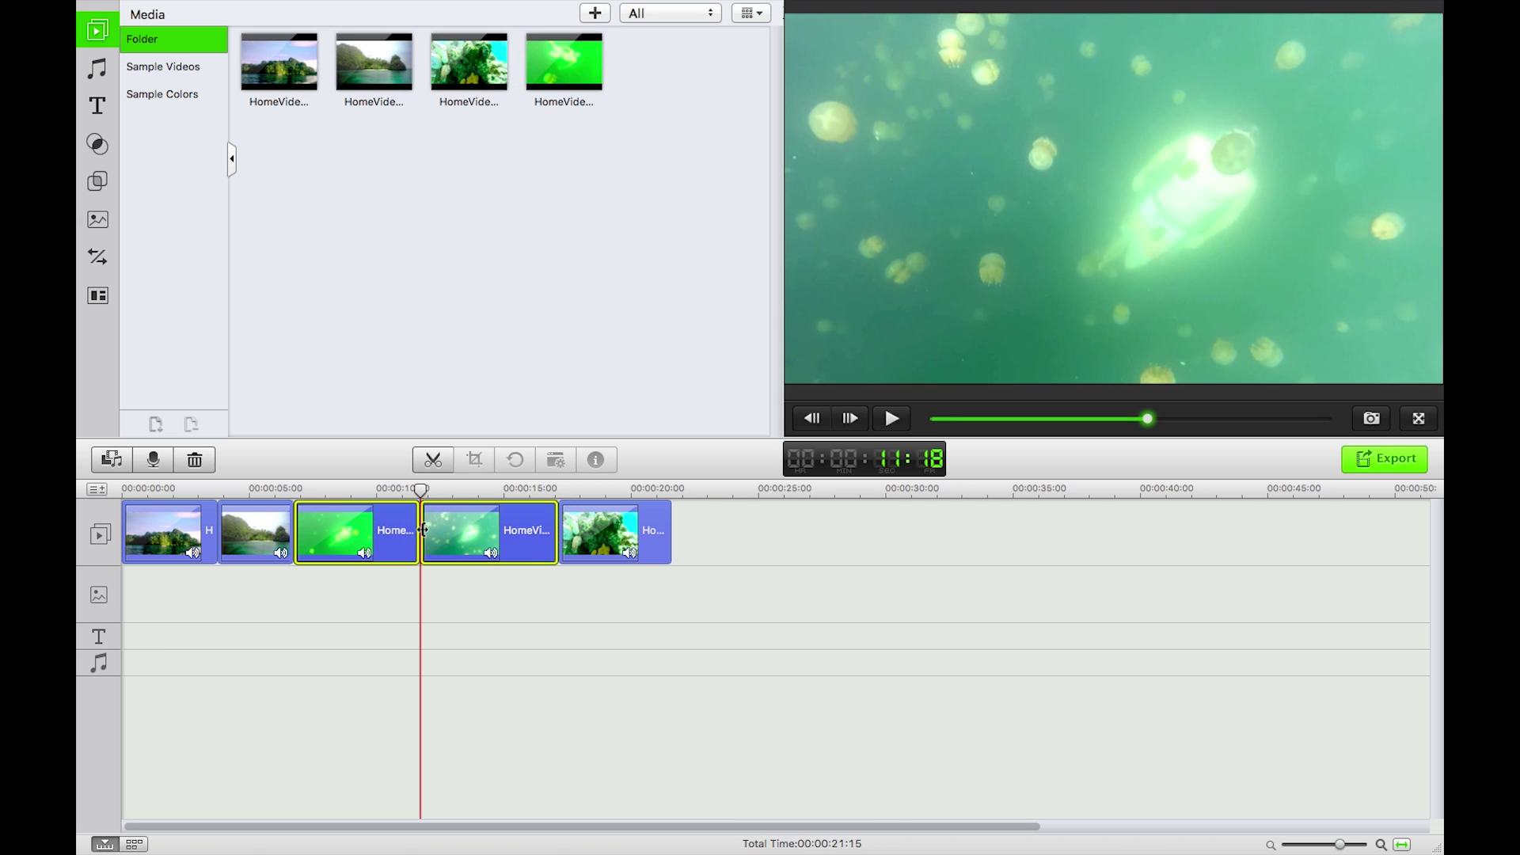
click(481, 528)
mouse_move(450, 528)
mouse_down()
mouse_move(340, 528)
mouse_move(734, 521)
mouse_move(468, 545)
mouse_up()
drag(311, 488, 254, 491)
scroll(143, 492, down, 5)
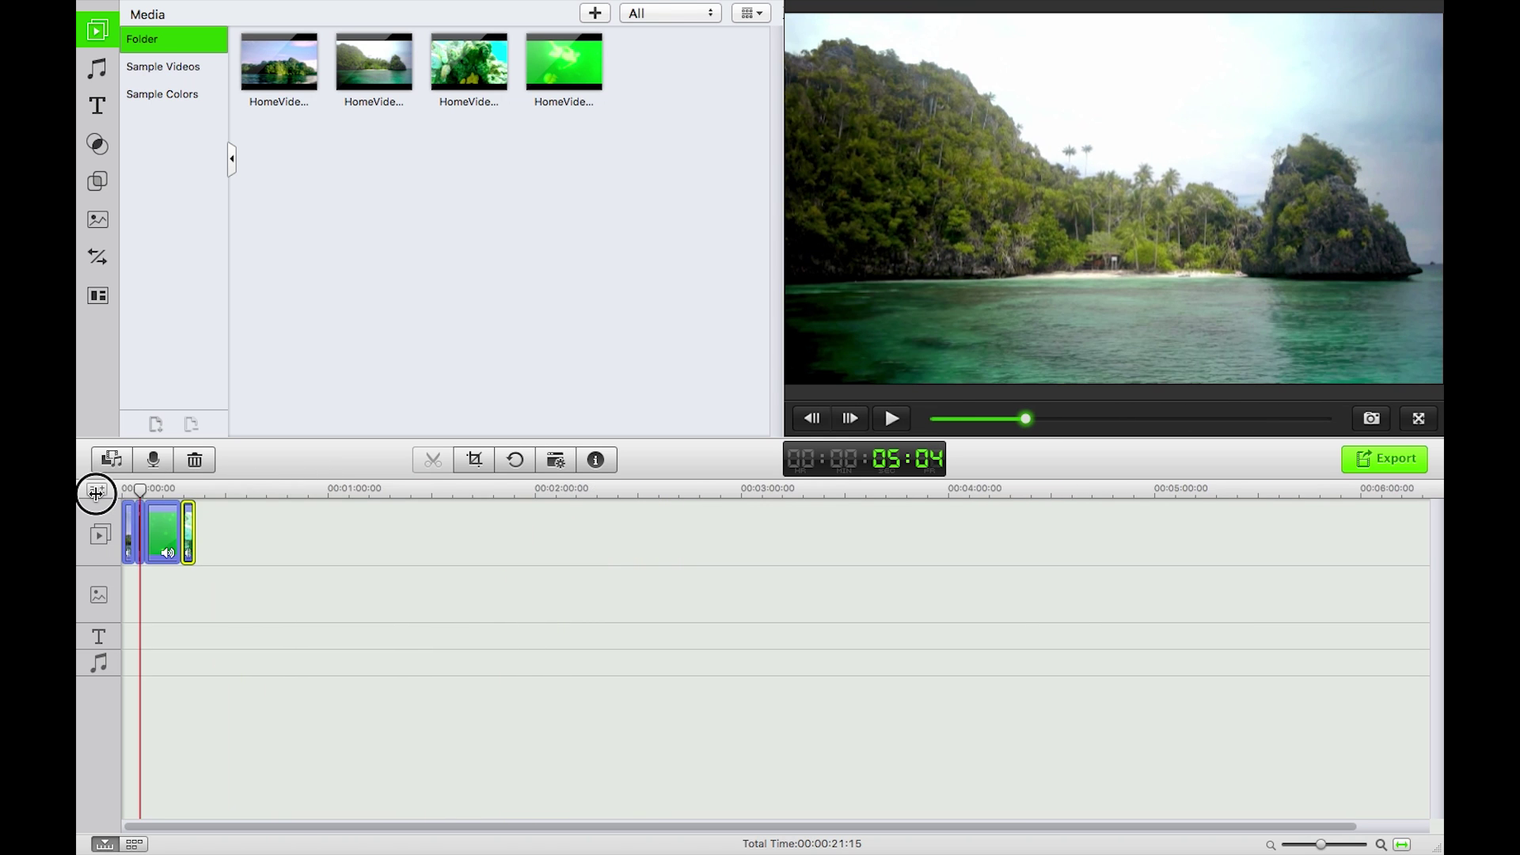
scroll(158, 493, up, 3)
scroll(157, 493, up, 4)
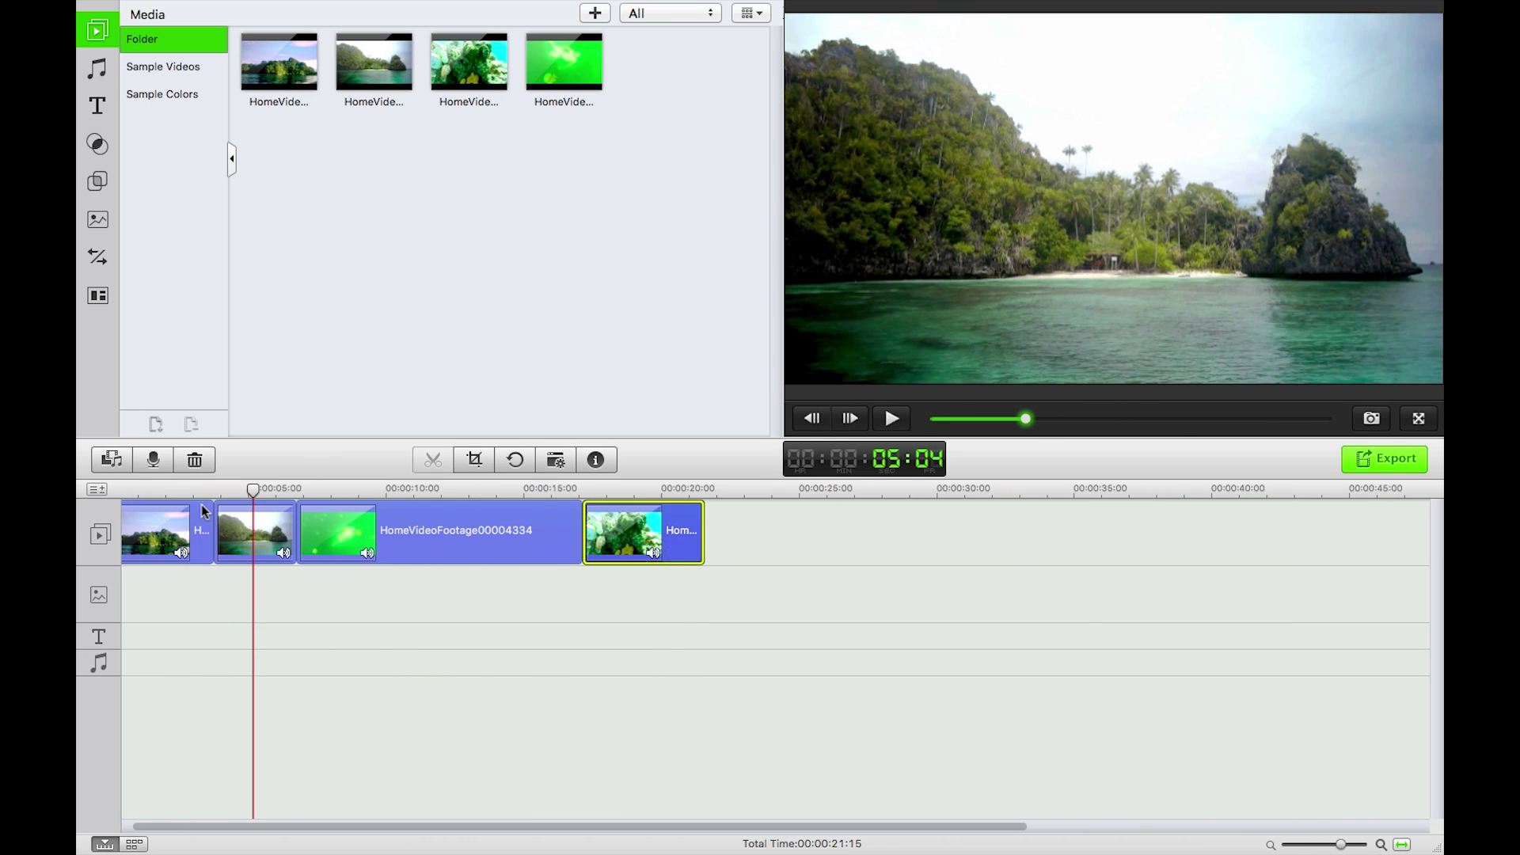
click(1402, 845)
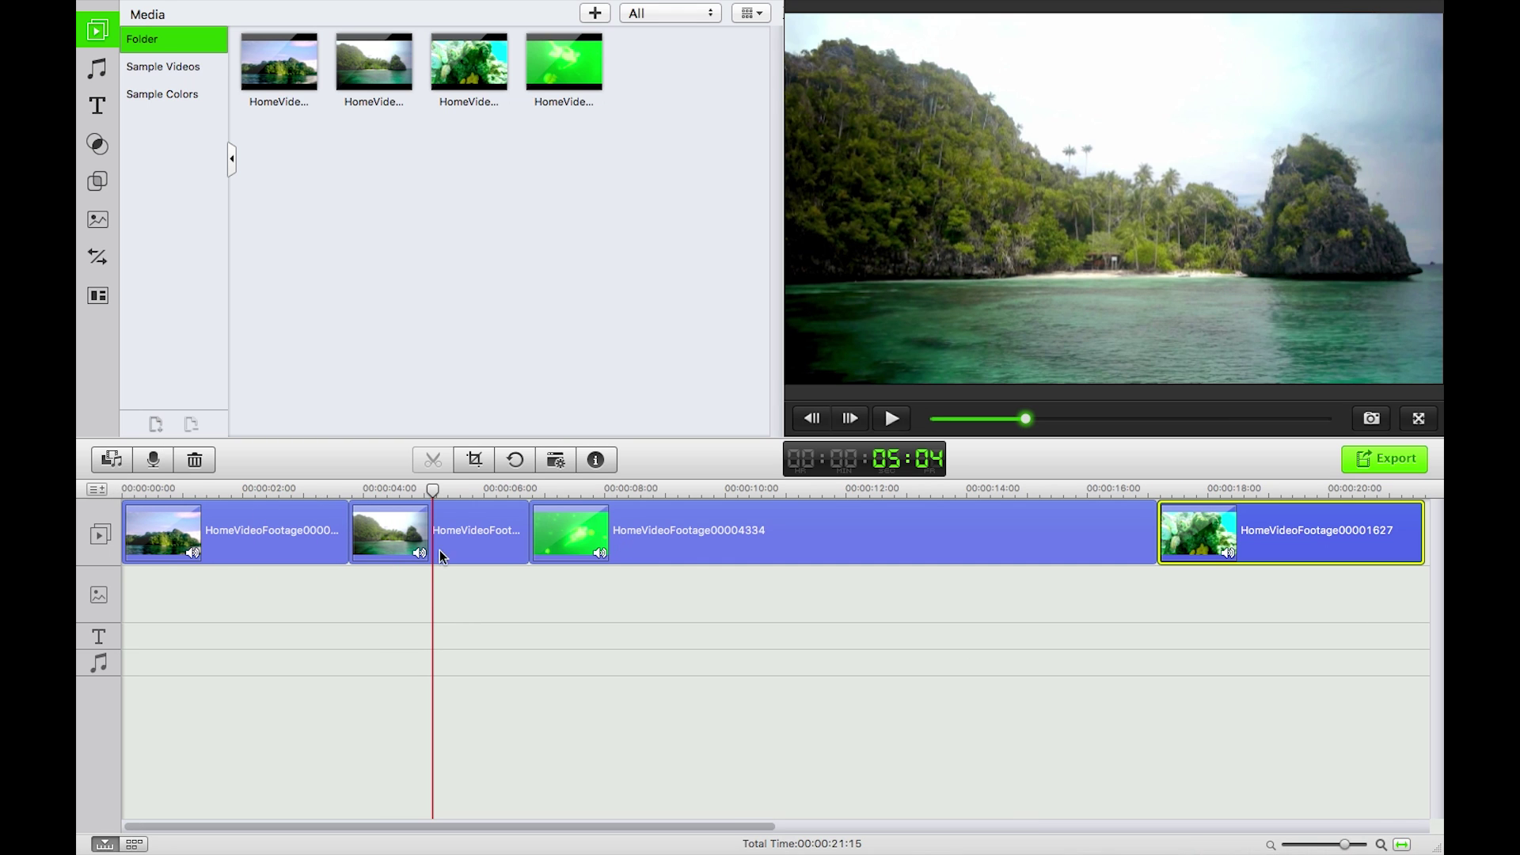
drag(433, 491, 102, 489)
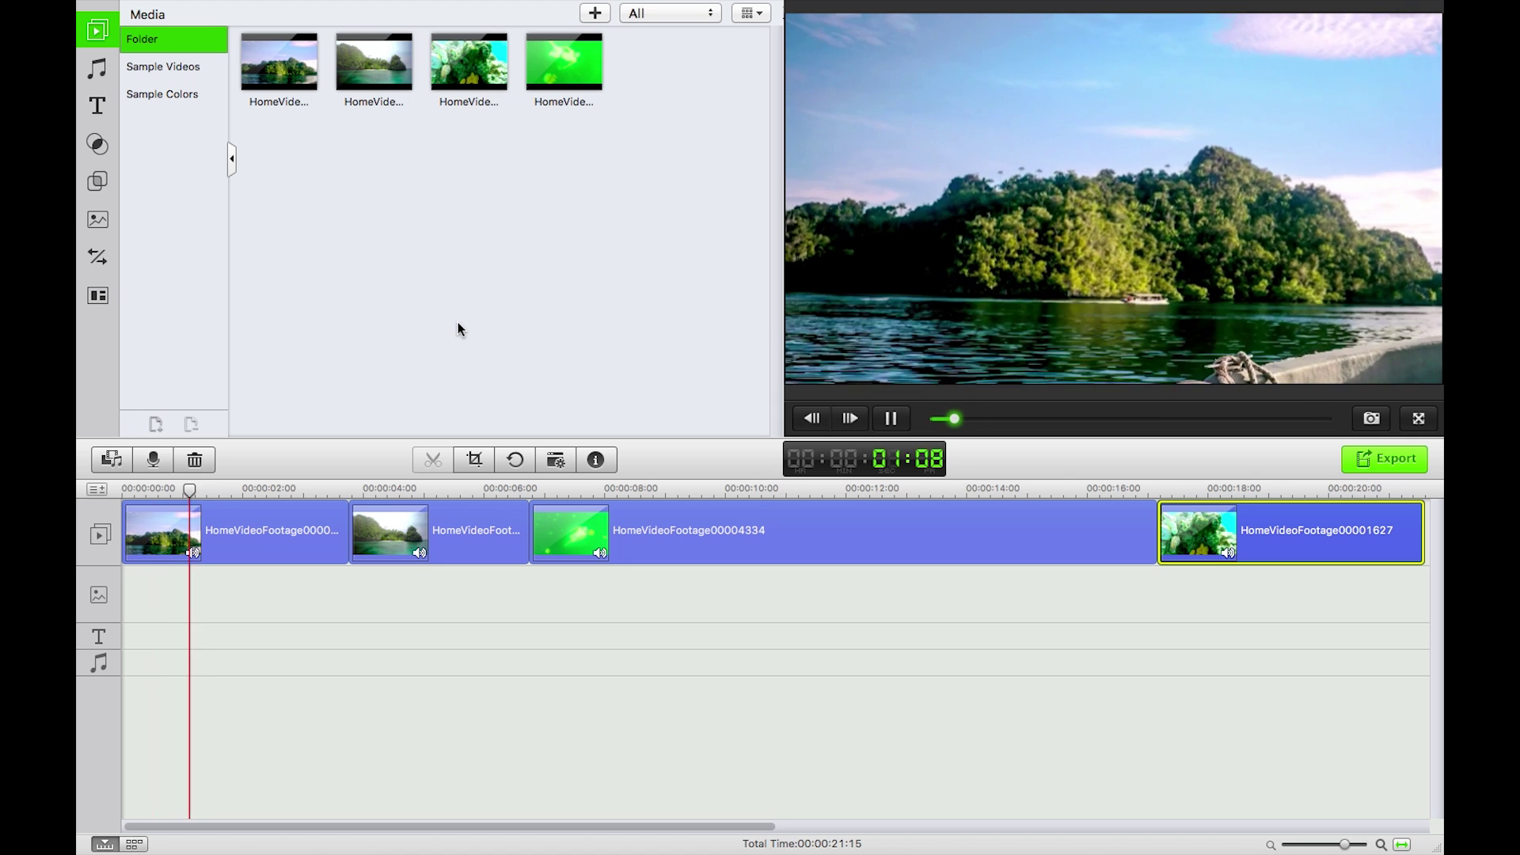
key(space)
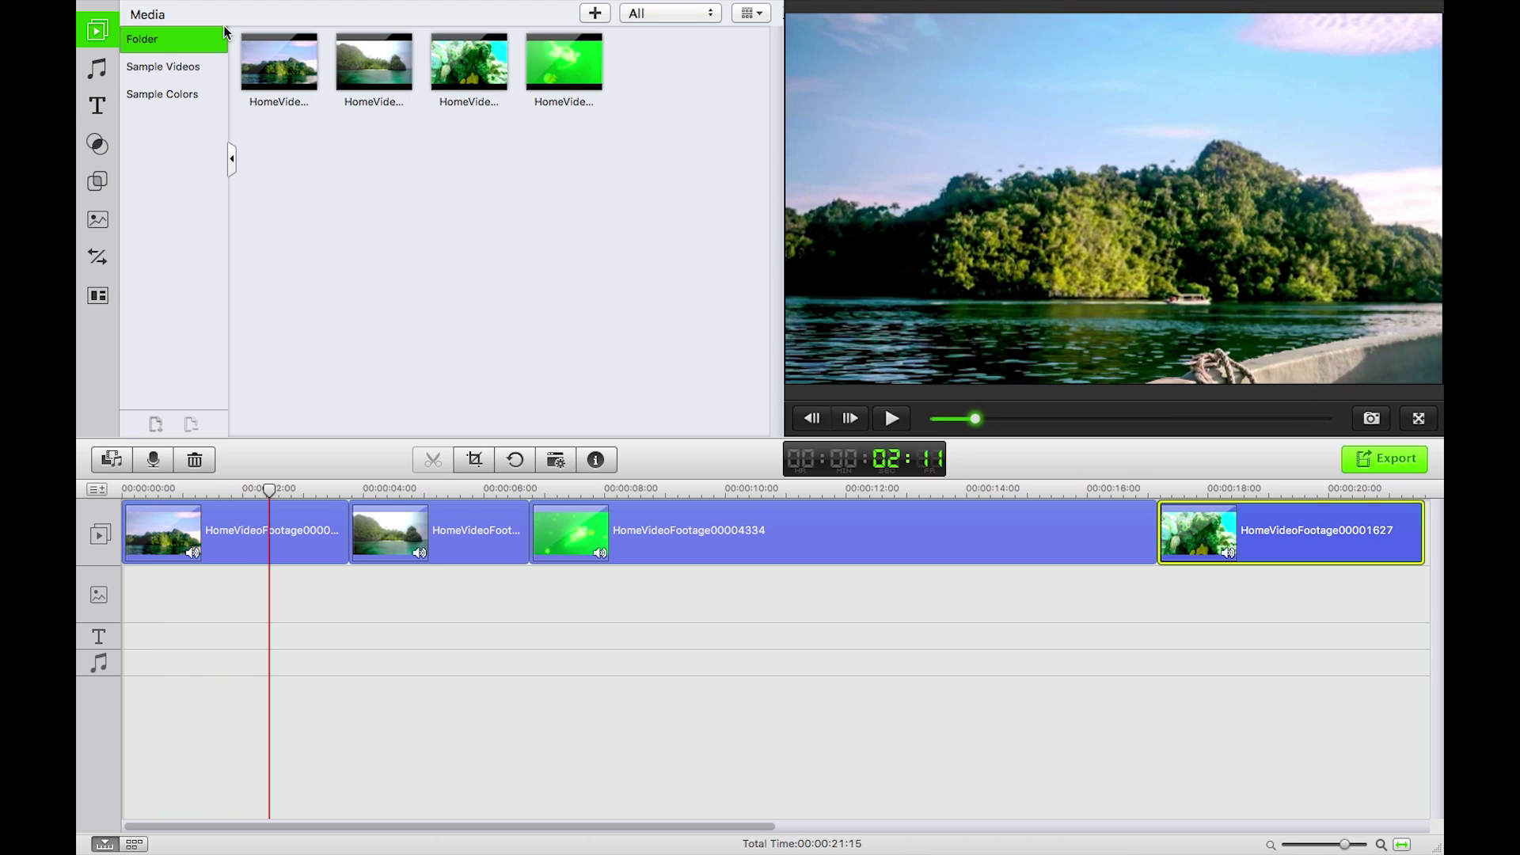
Add the Orange Red track to the music track, starting at zero.
click(95, 107)
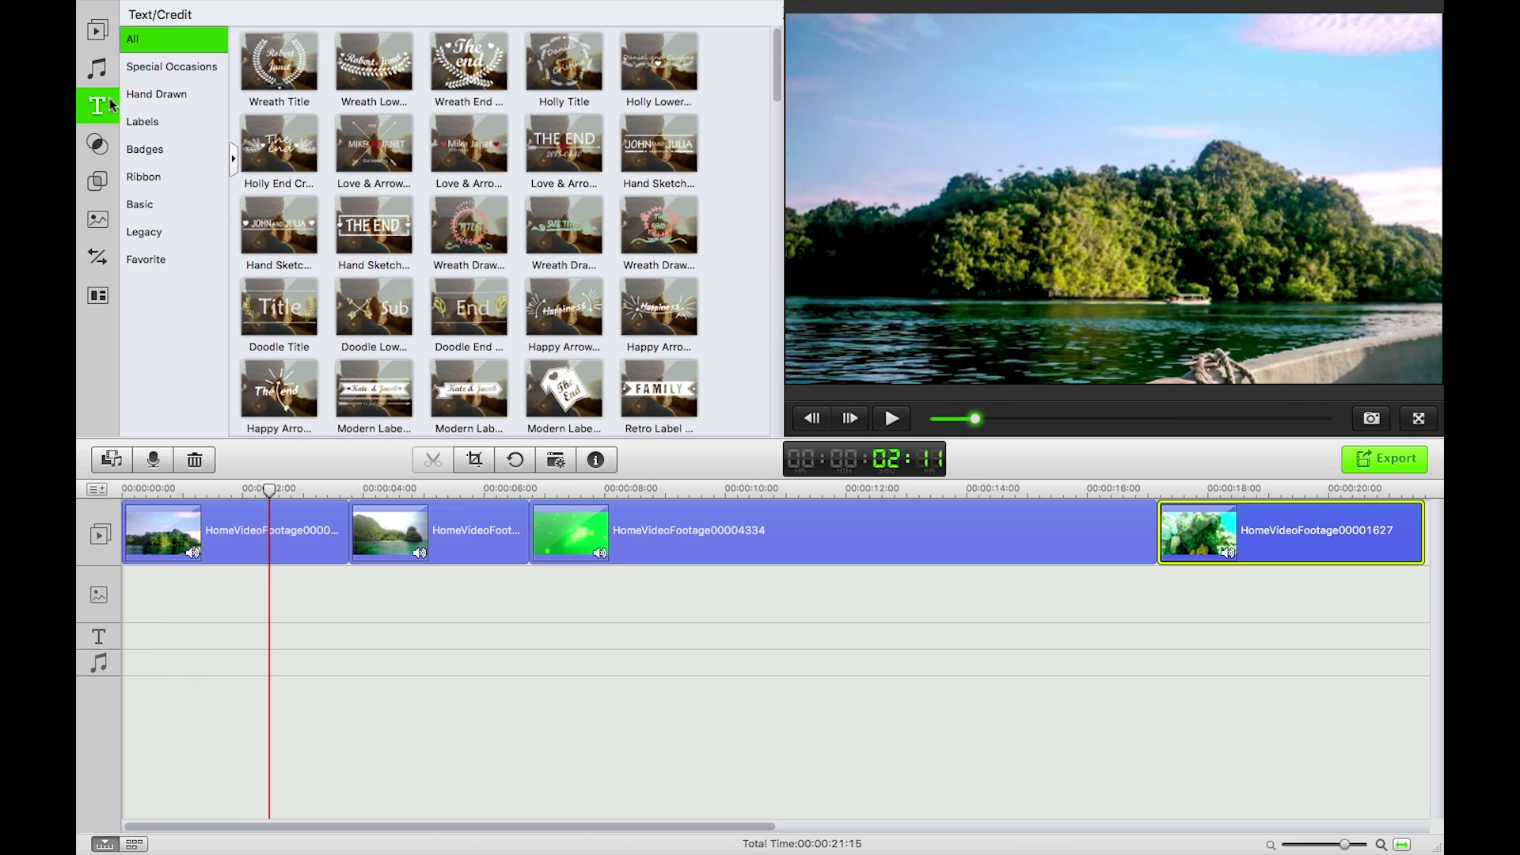
click(104, 73)
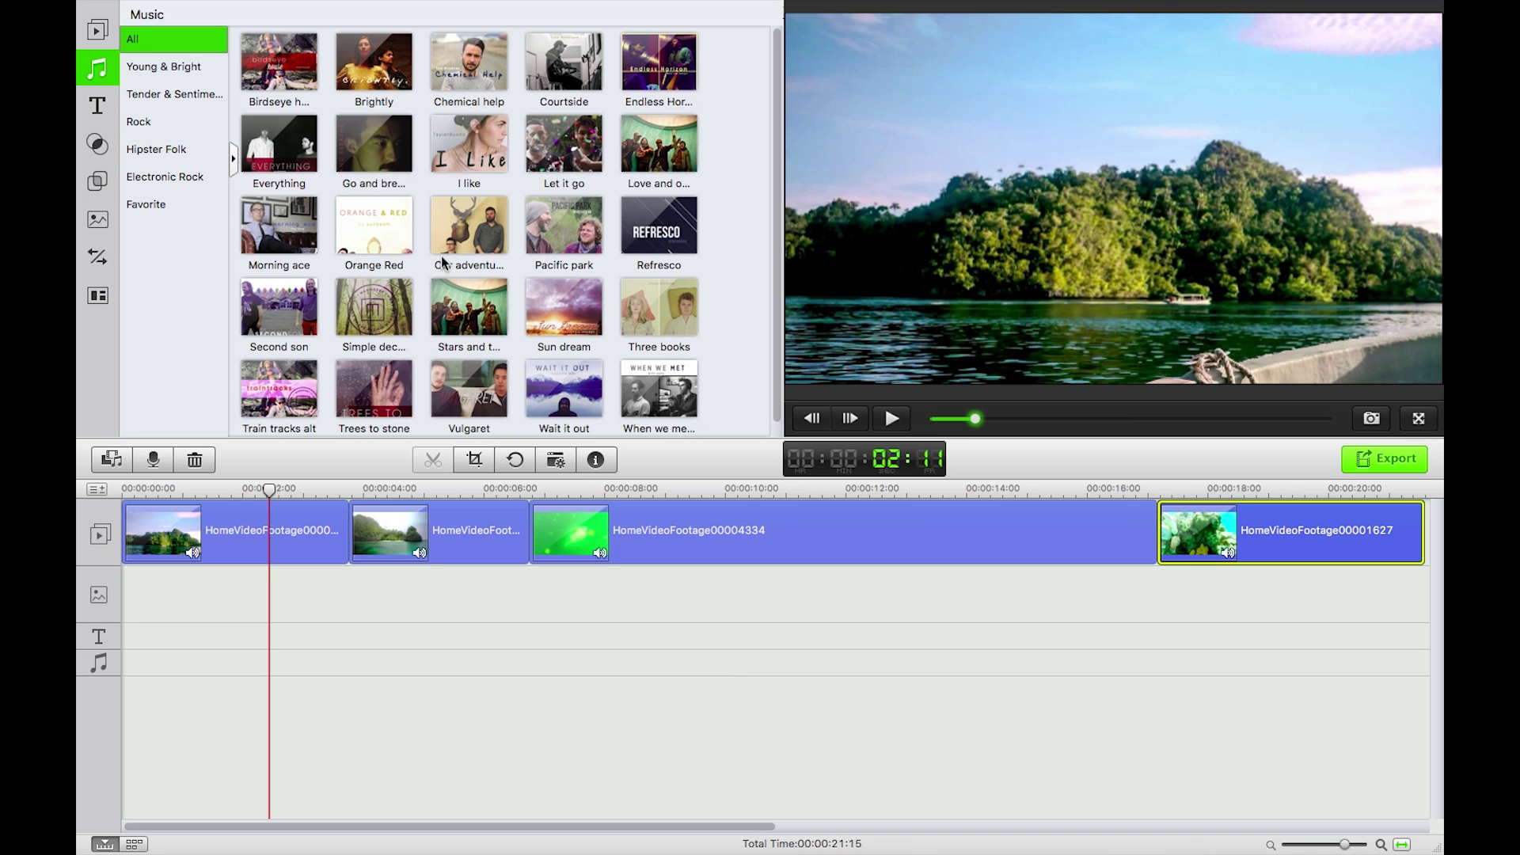
scroll(626, 291, down, 1)
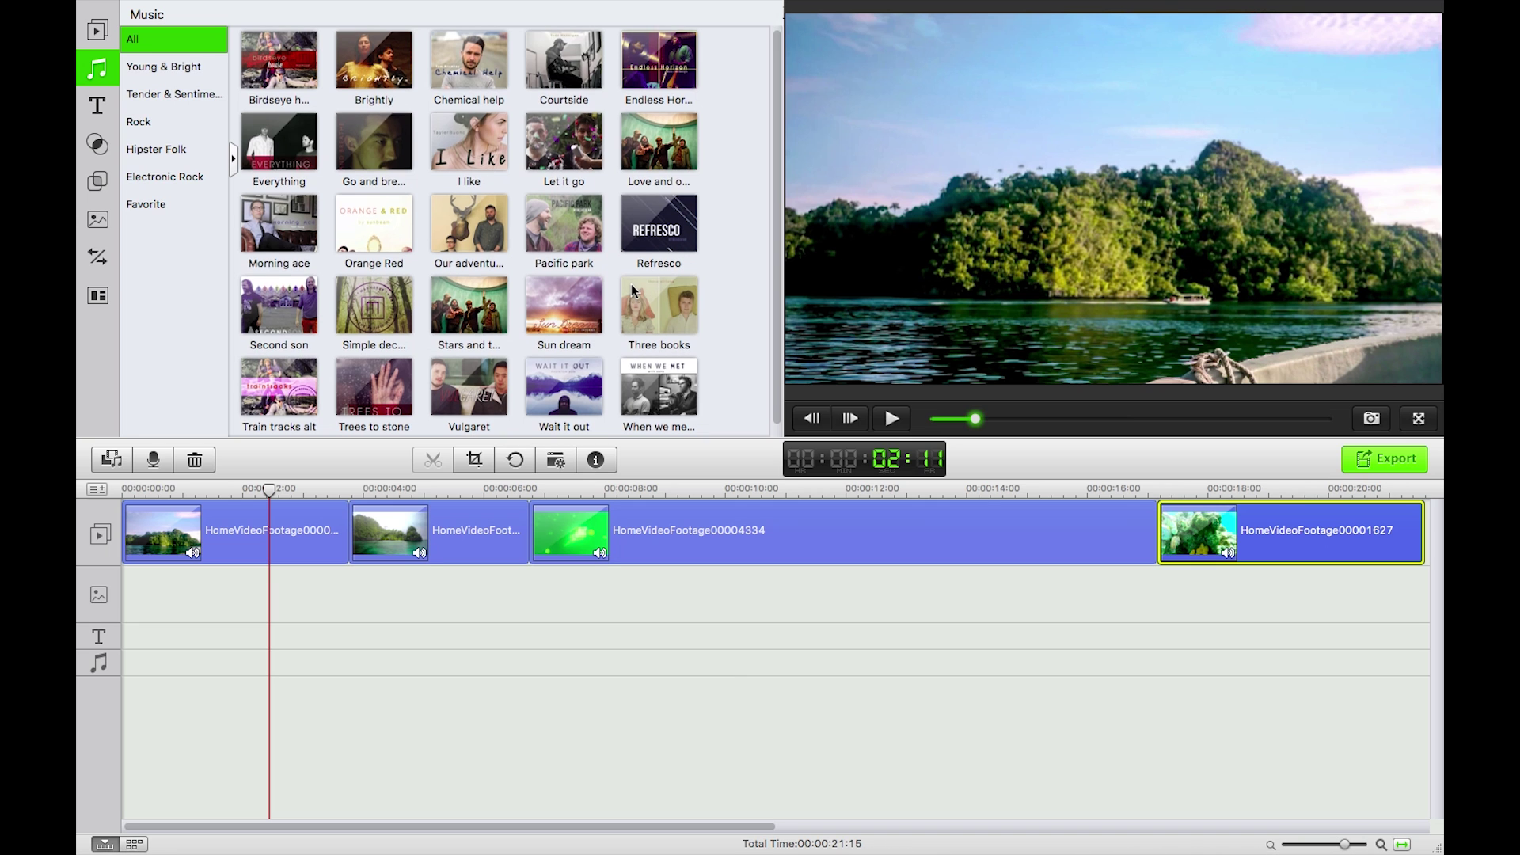
drag(361, 232, 129, 643)
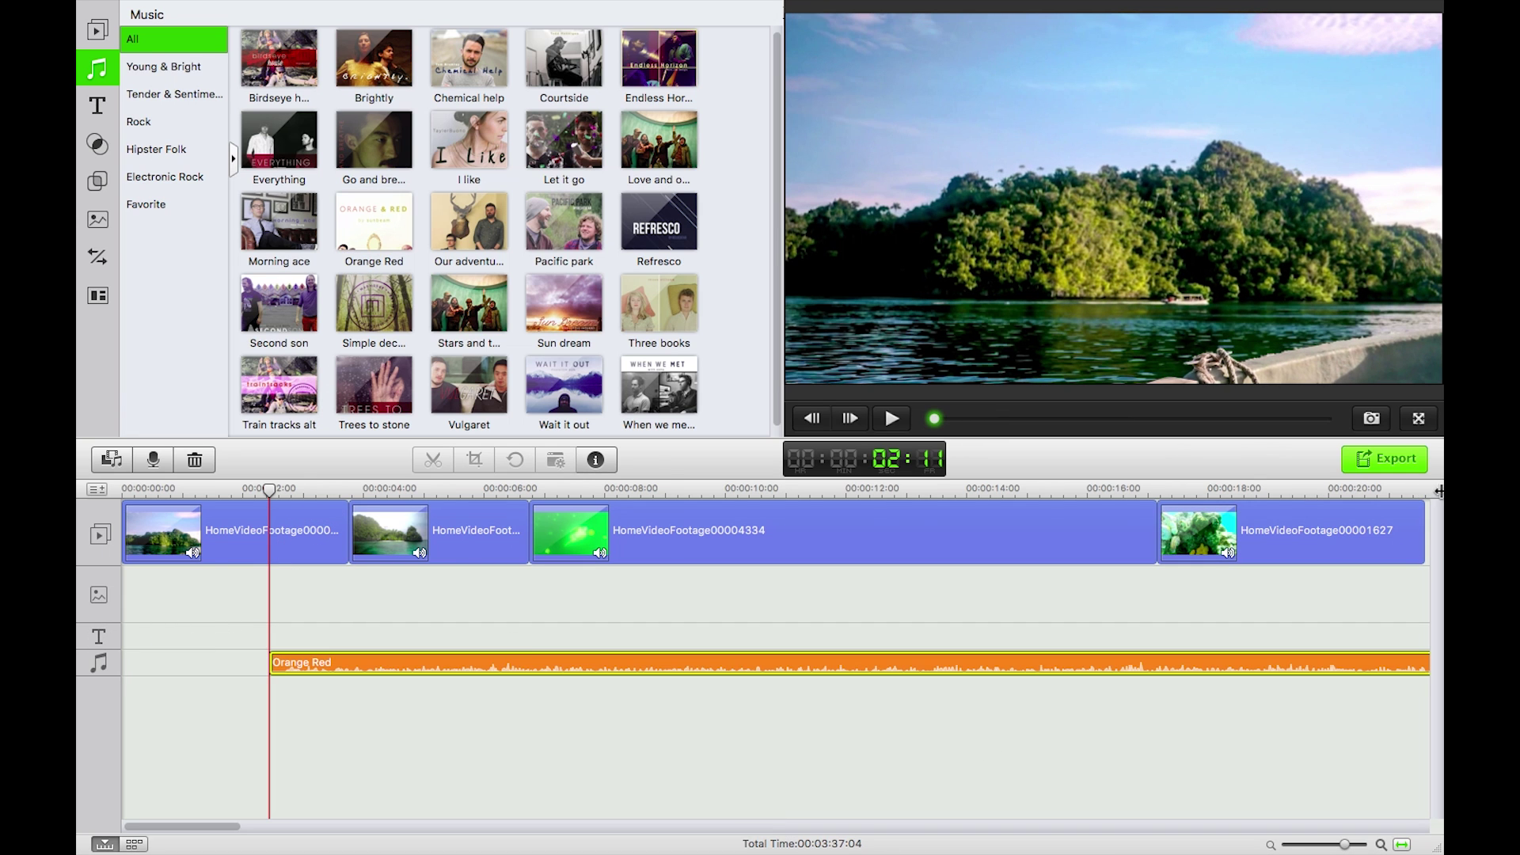
drag(376, 661, 190, 657)
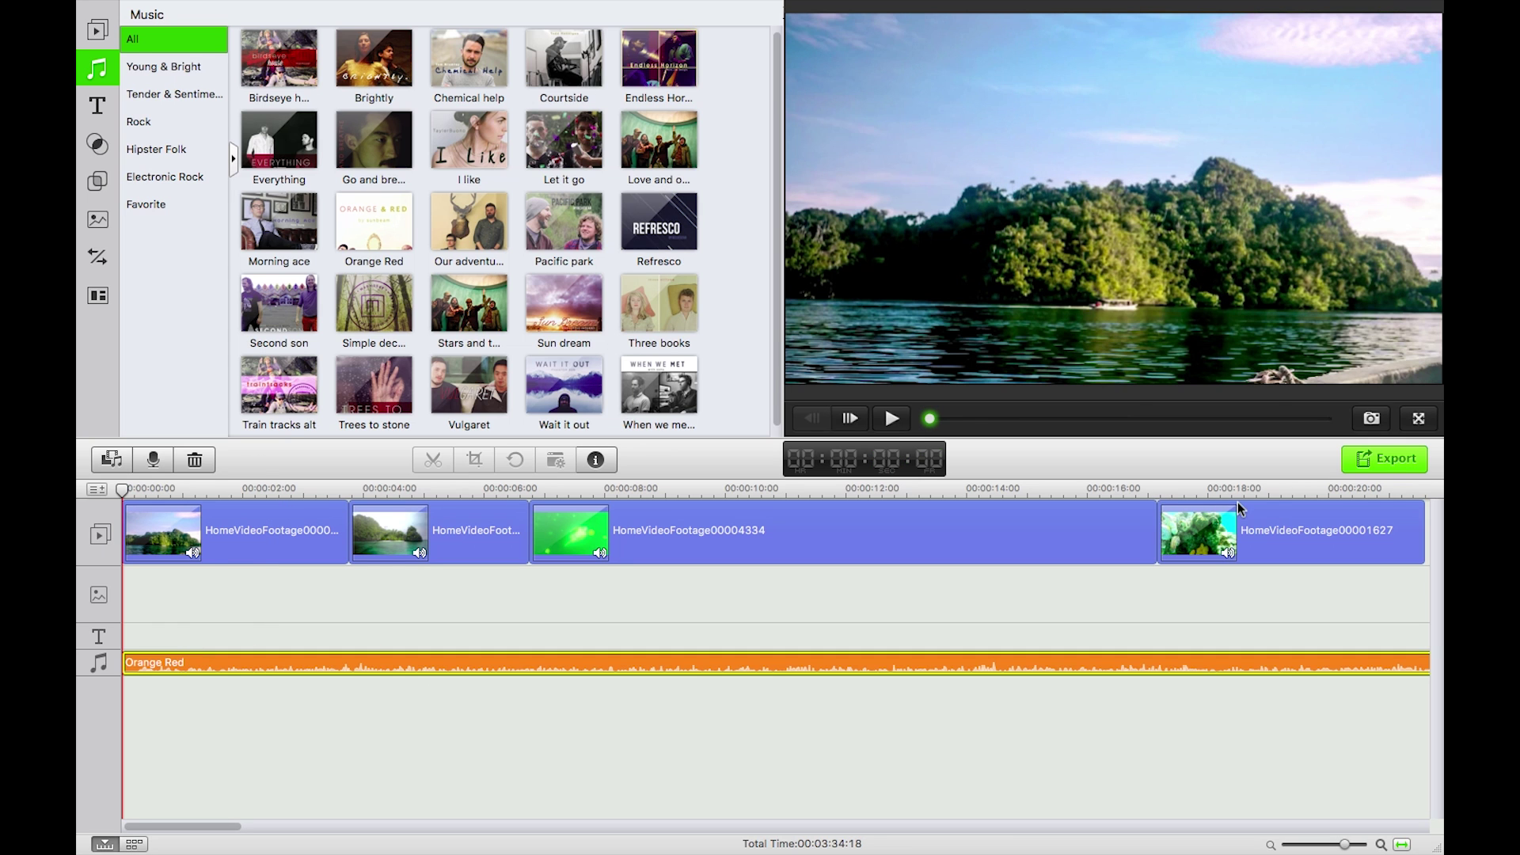
Split the music at the video's last frame and delete the overrunning piece.
drag(1411, 490, 1422, 489)
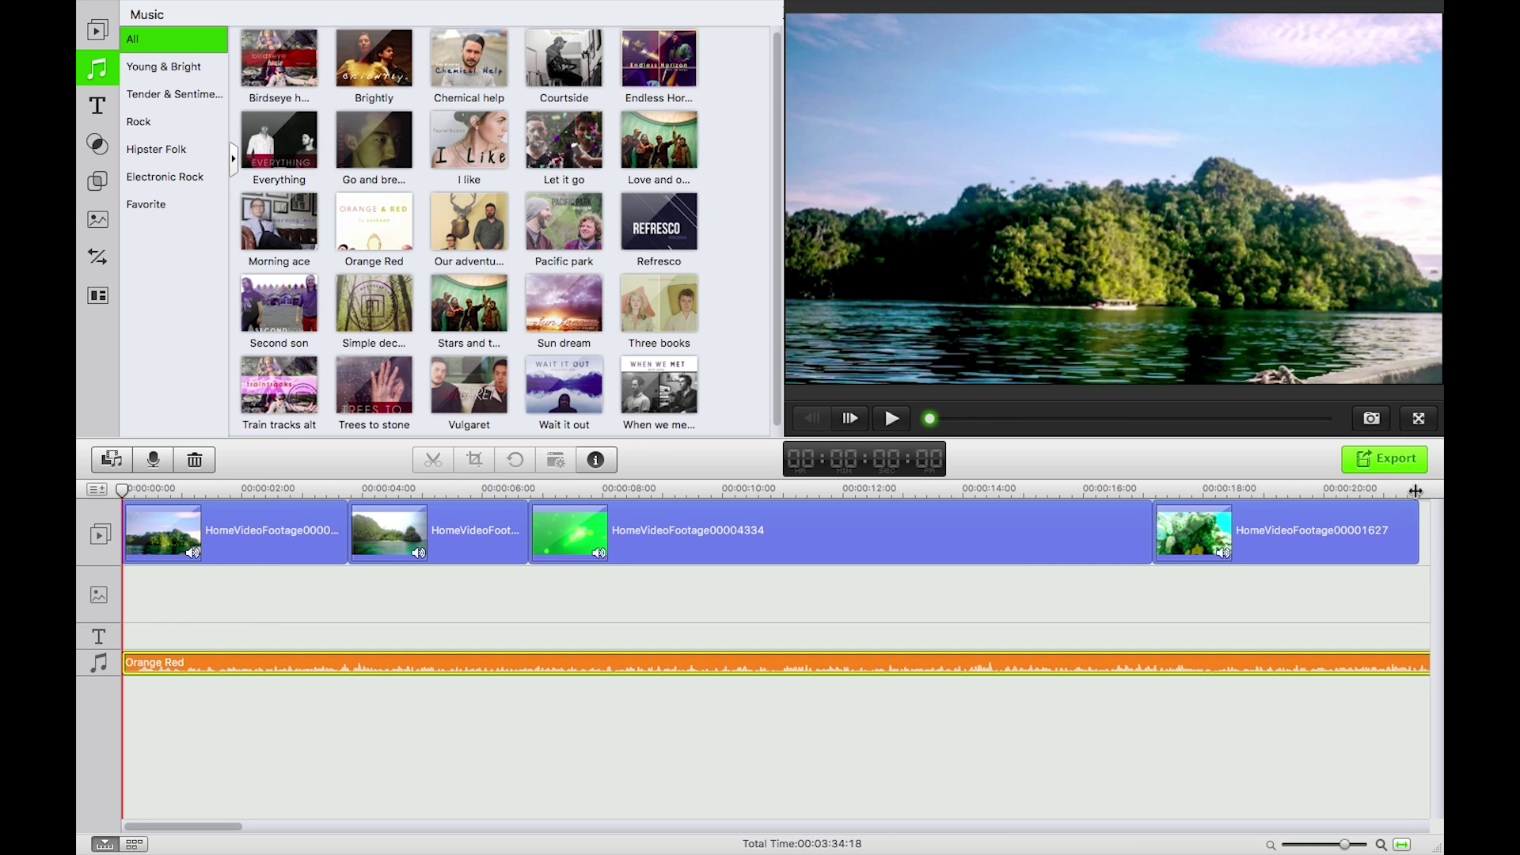
click(1422, 490)
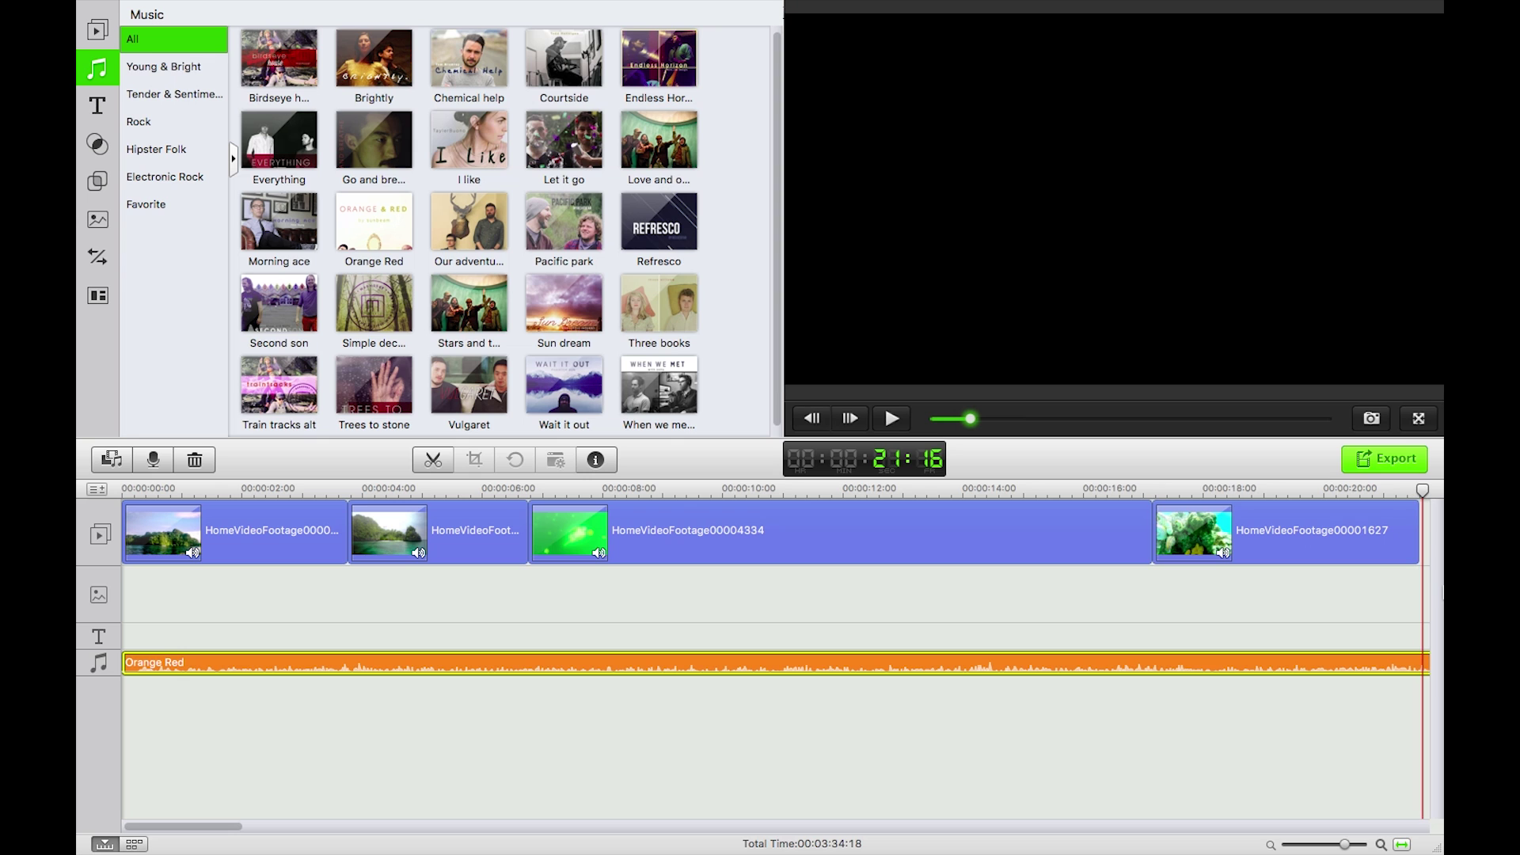
key(Left)
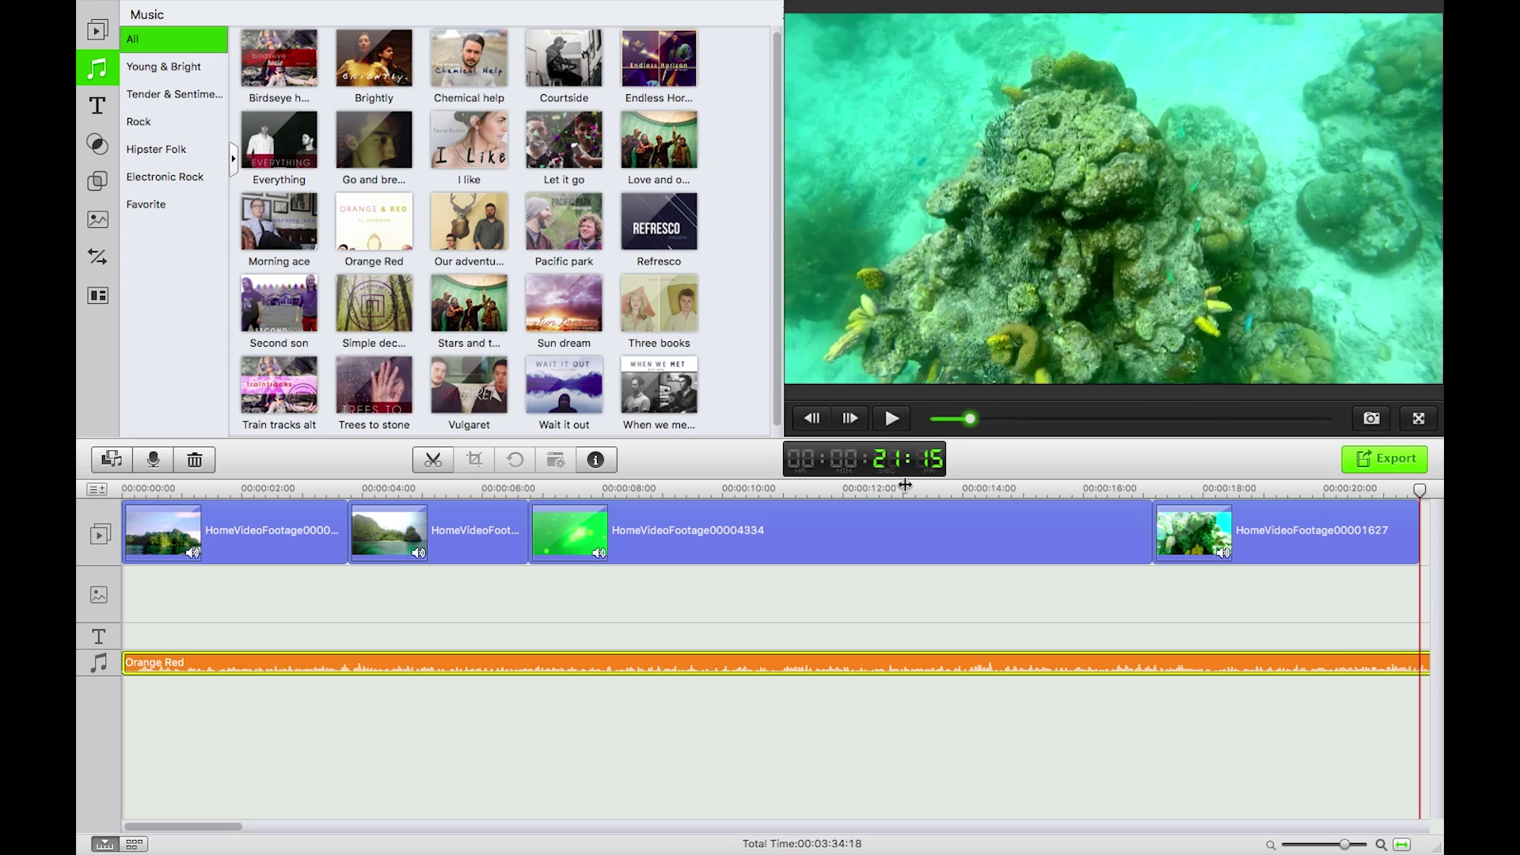
click(433, 460)
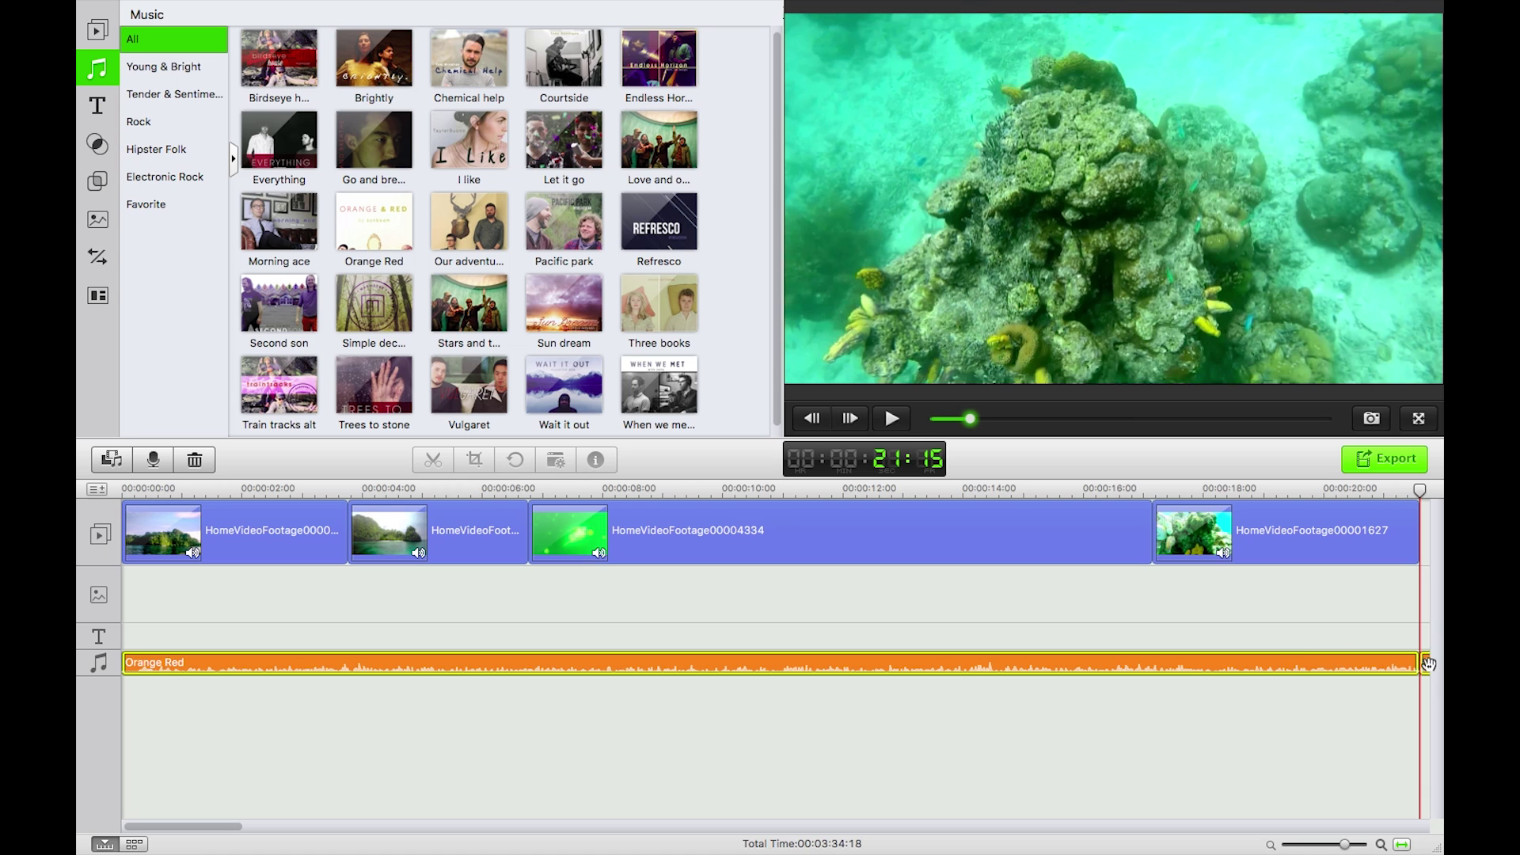
click(1425, 664)
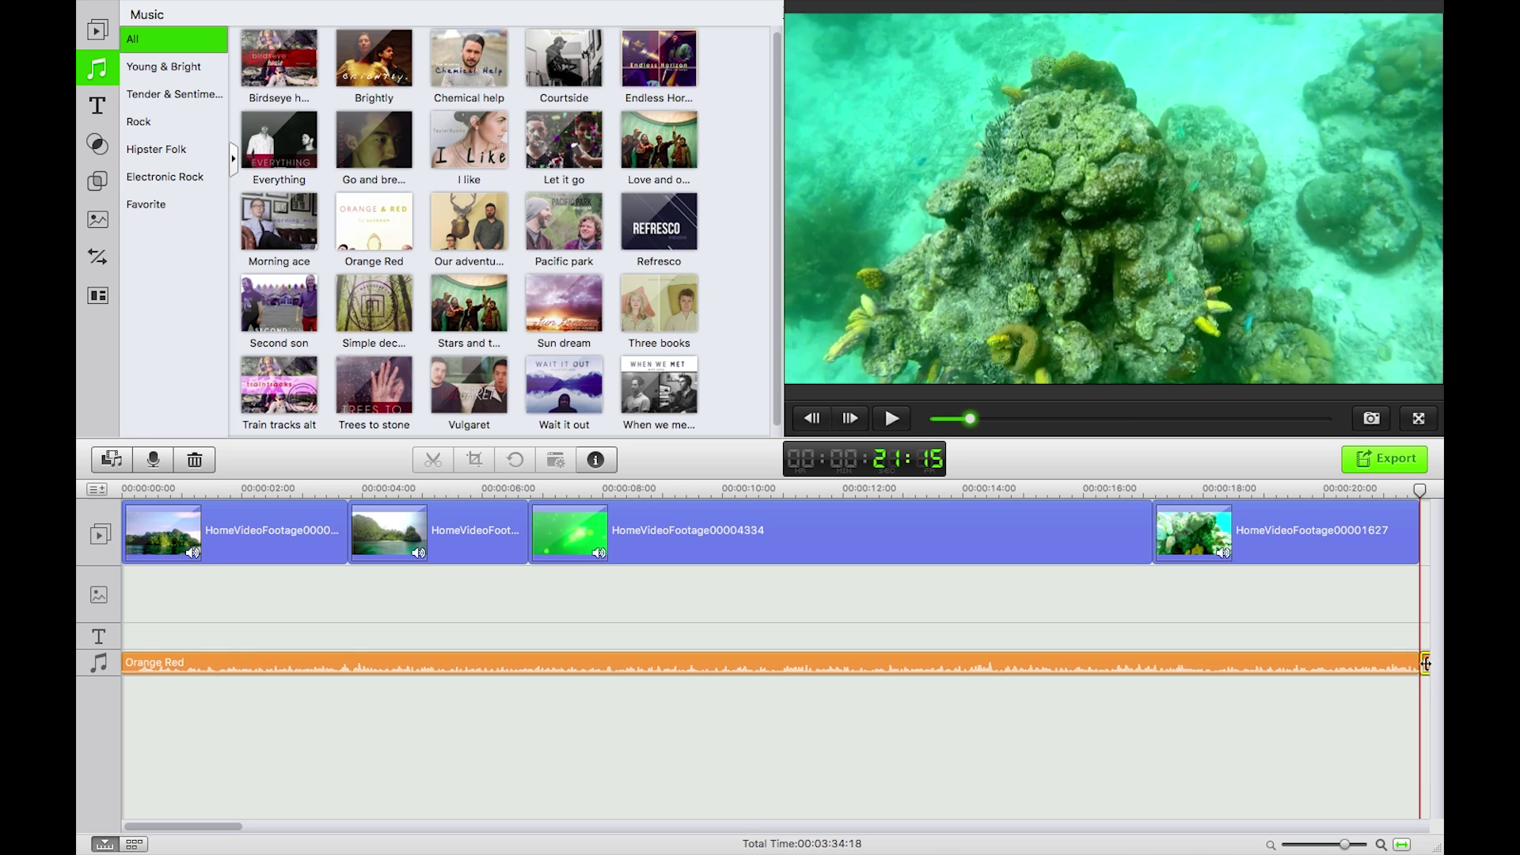
key(Delete)
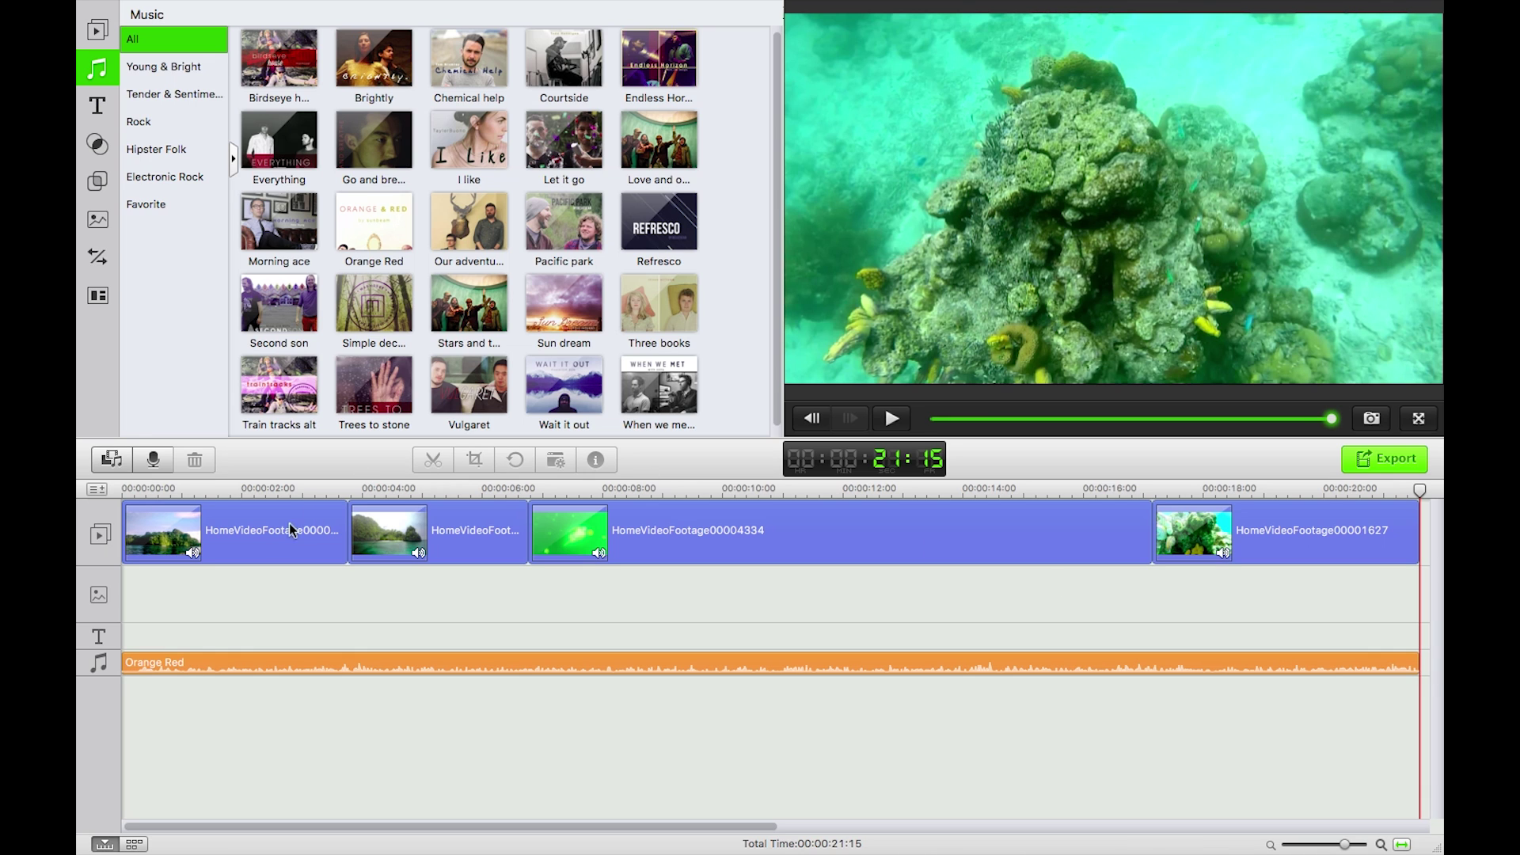
click(285, 663)
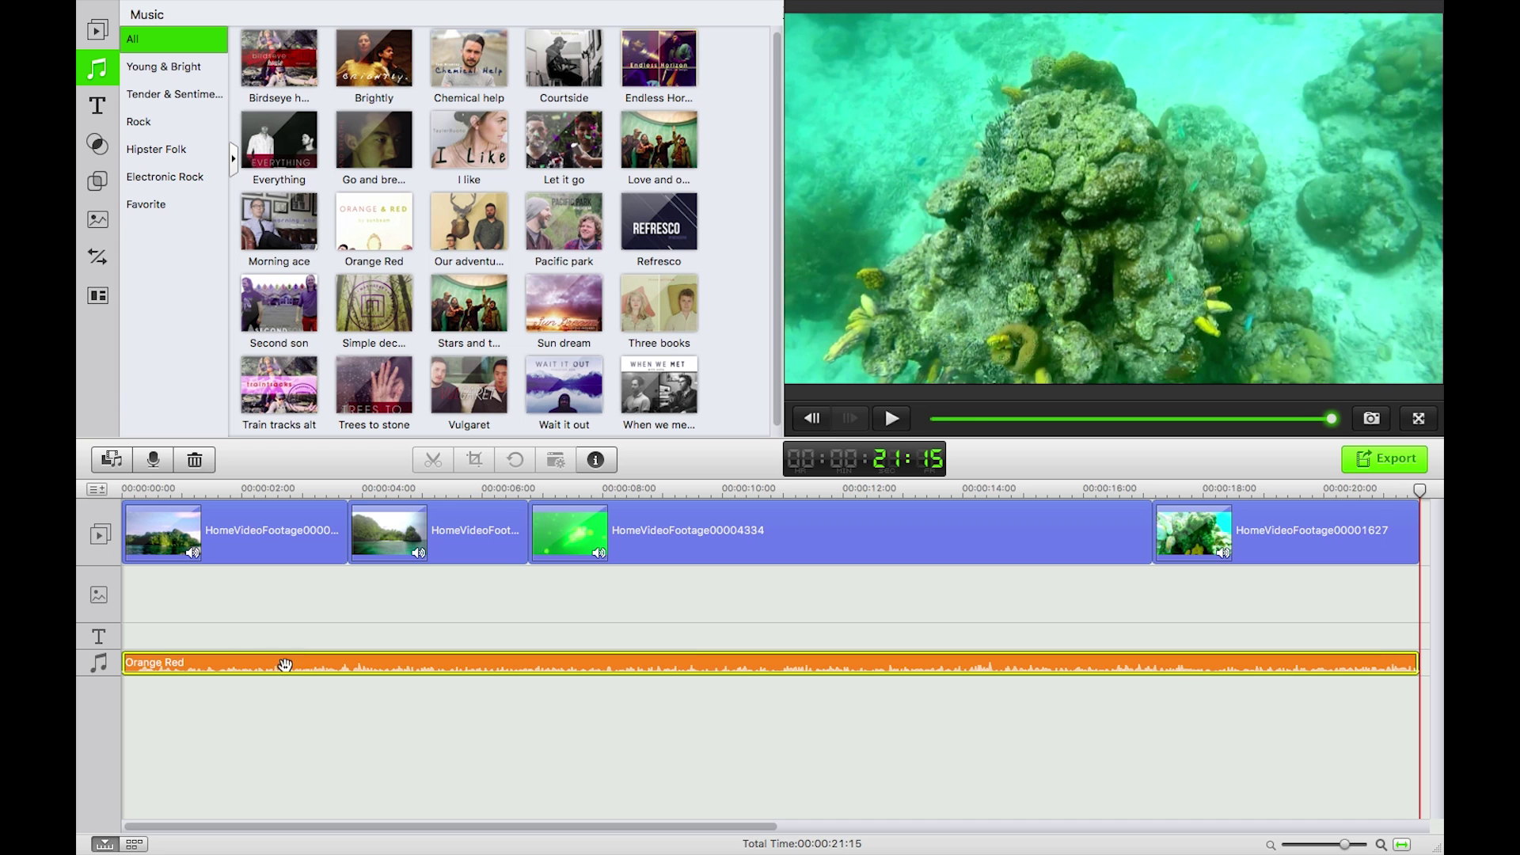
click(142, 490)
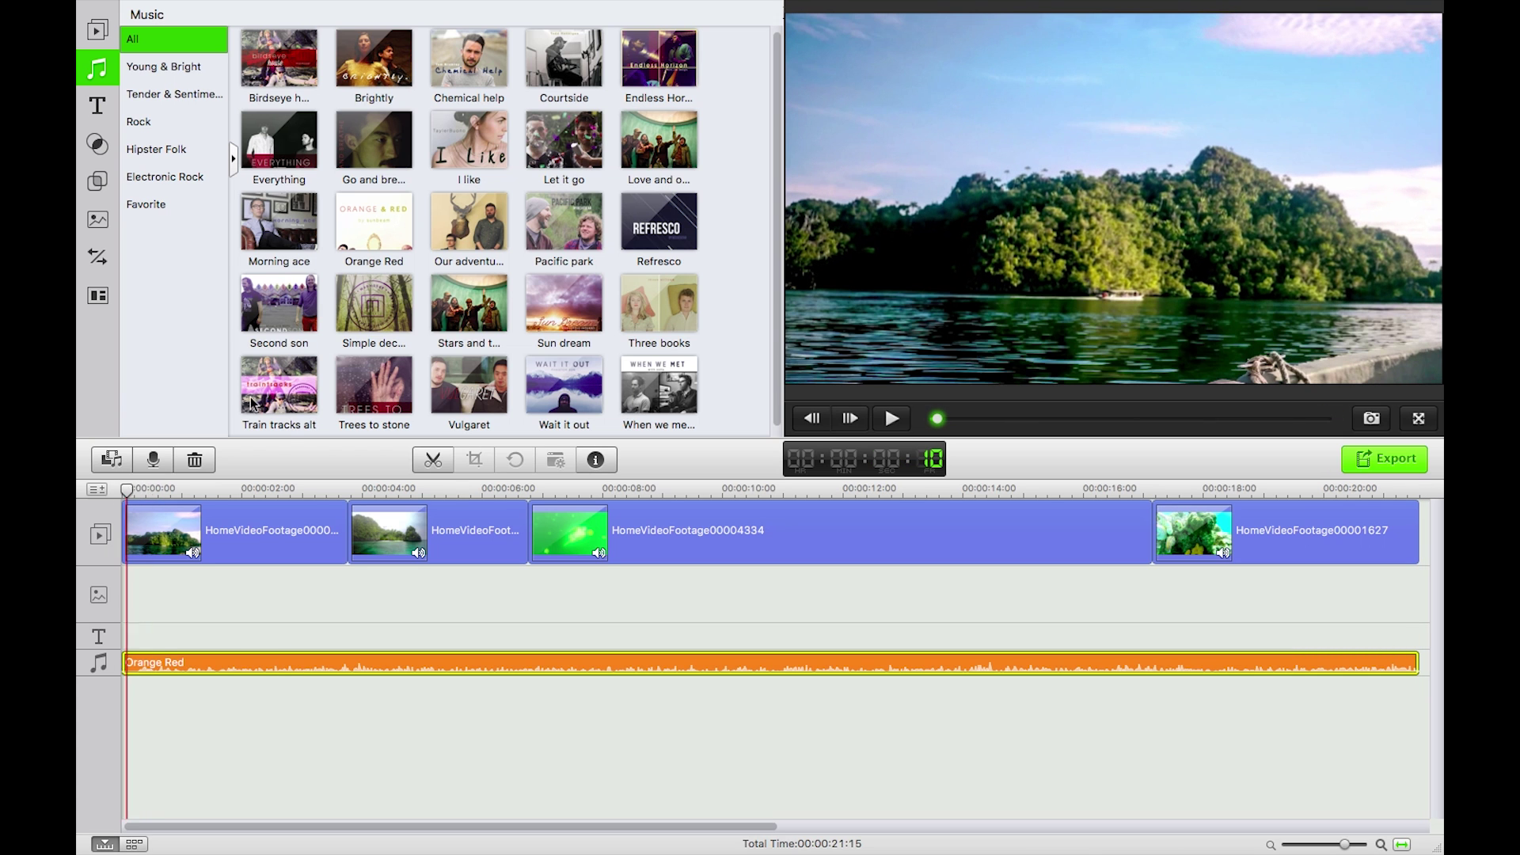
Browse the title templates and place Happy Arrows on the text track at 00:00.
click(98, 106)
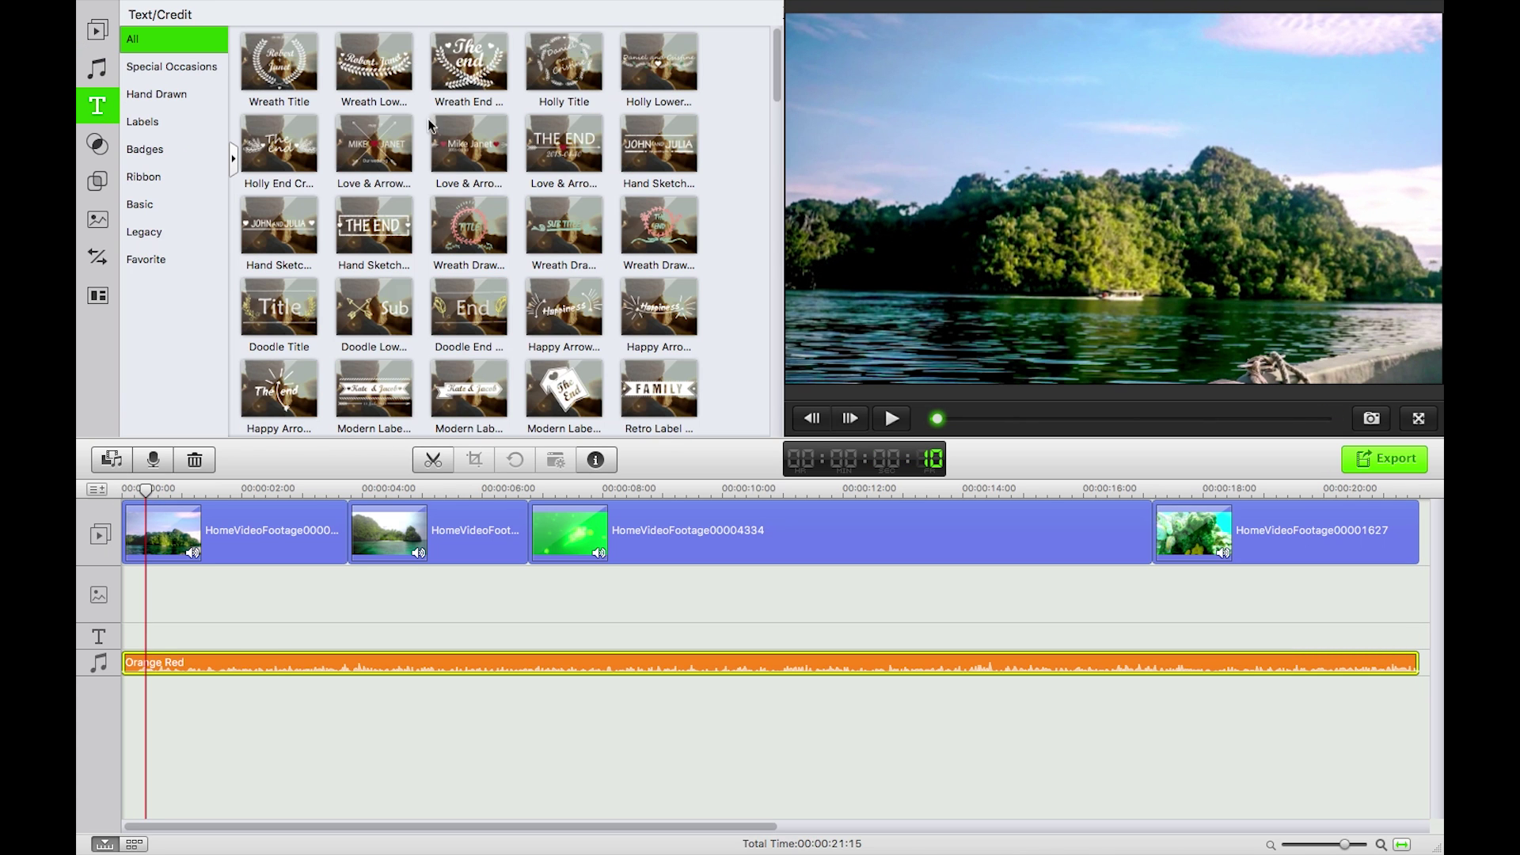
click(388, 154)
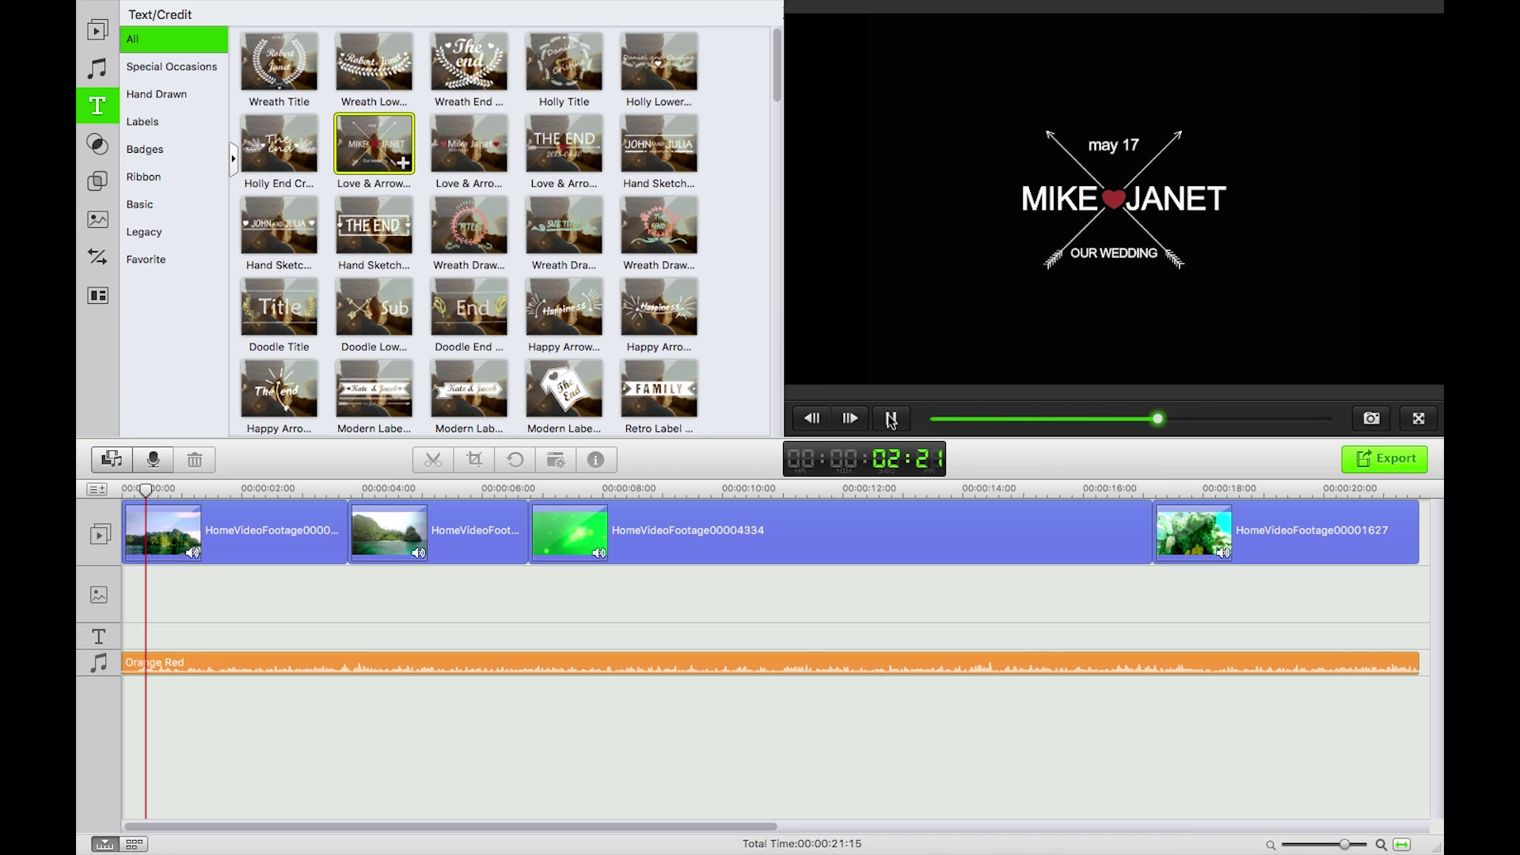
scroll(449, 266, down, 10)
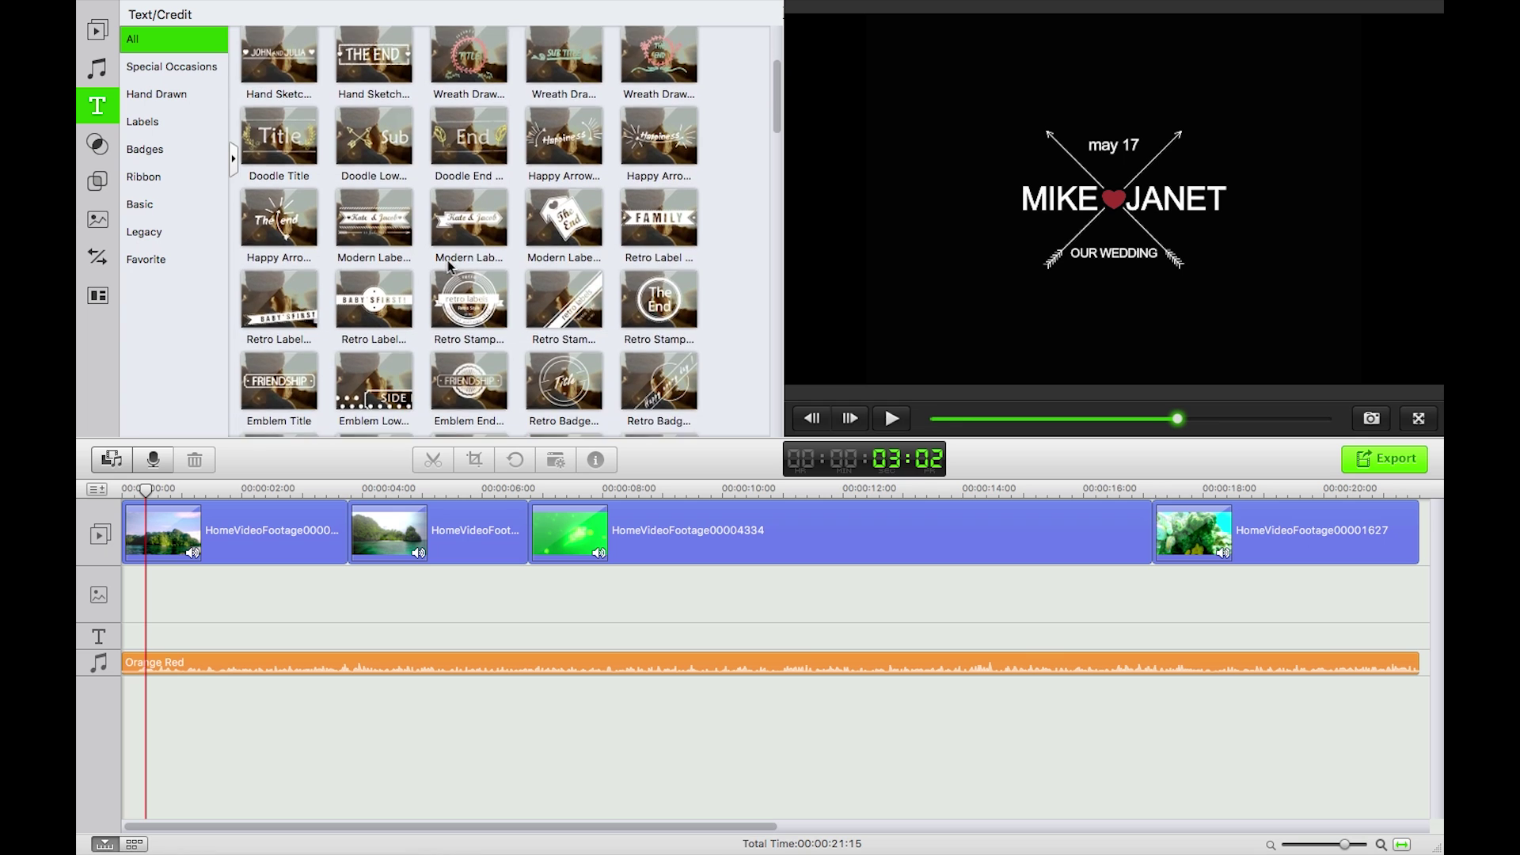
scroll(449, 267, down, 10)
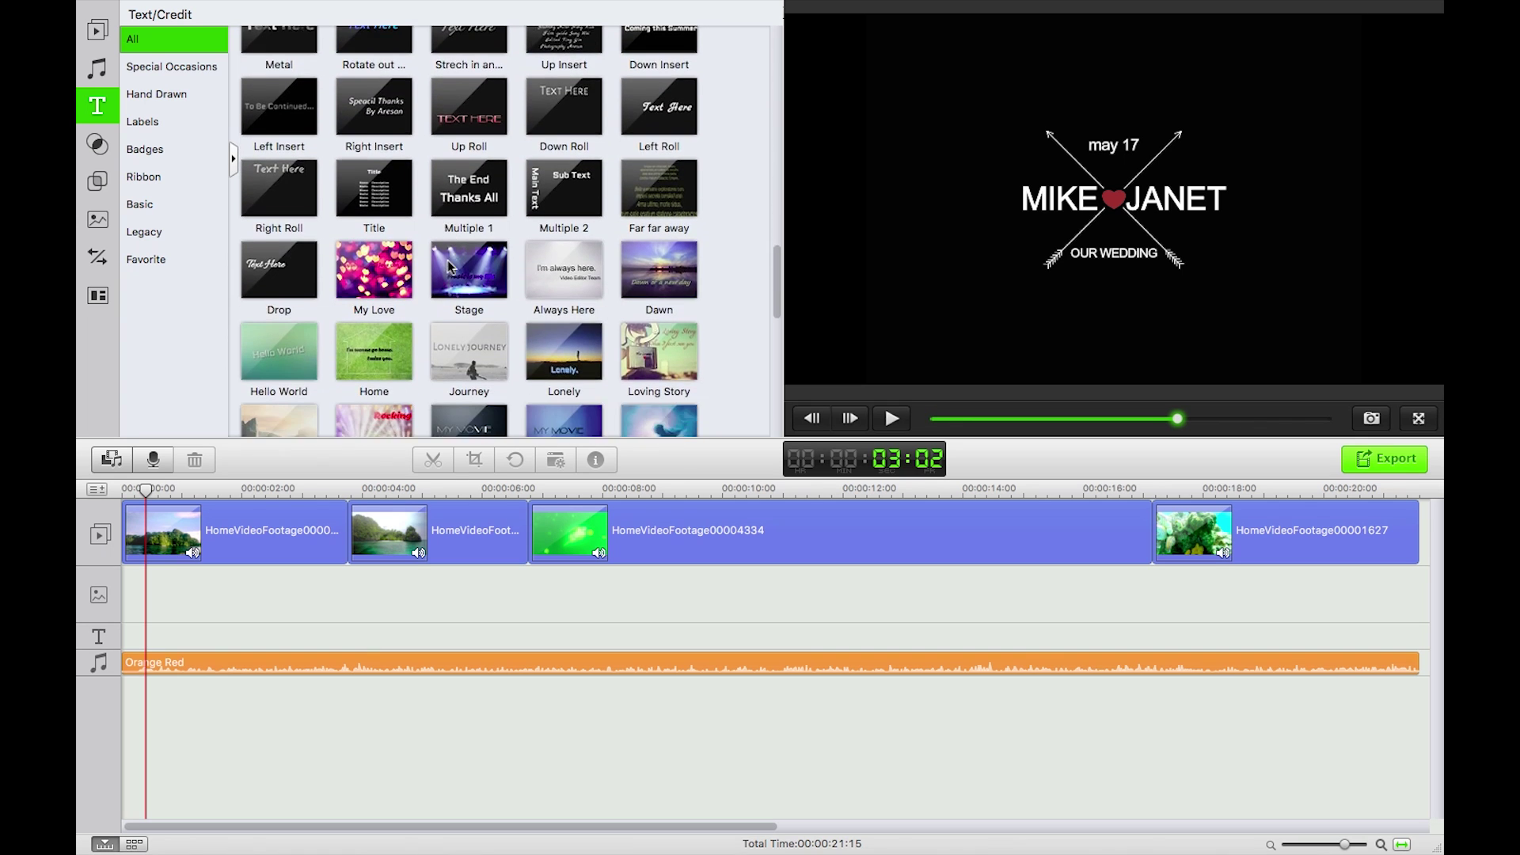
scroll(449, 267, down, 1)
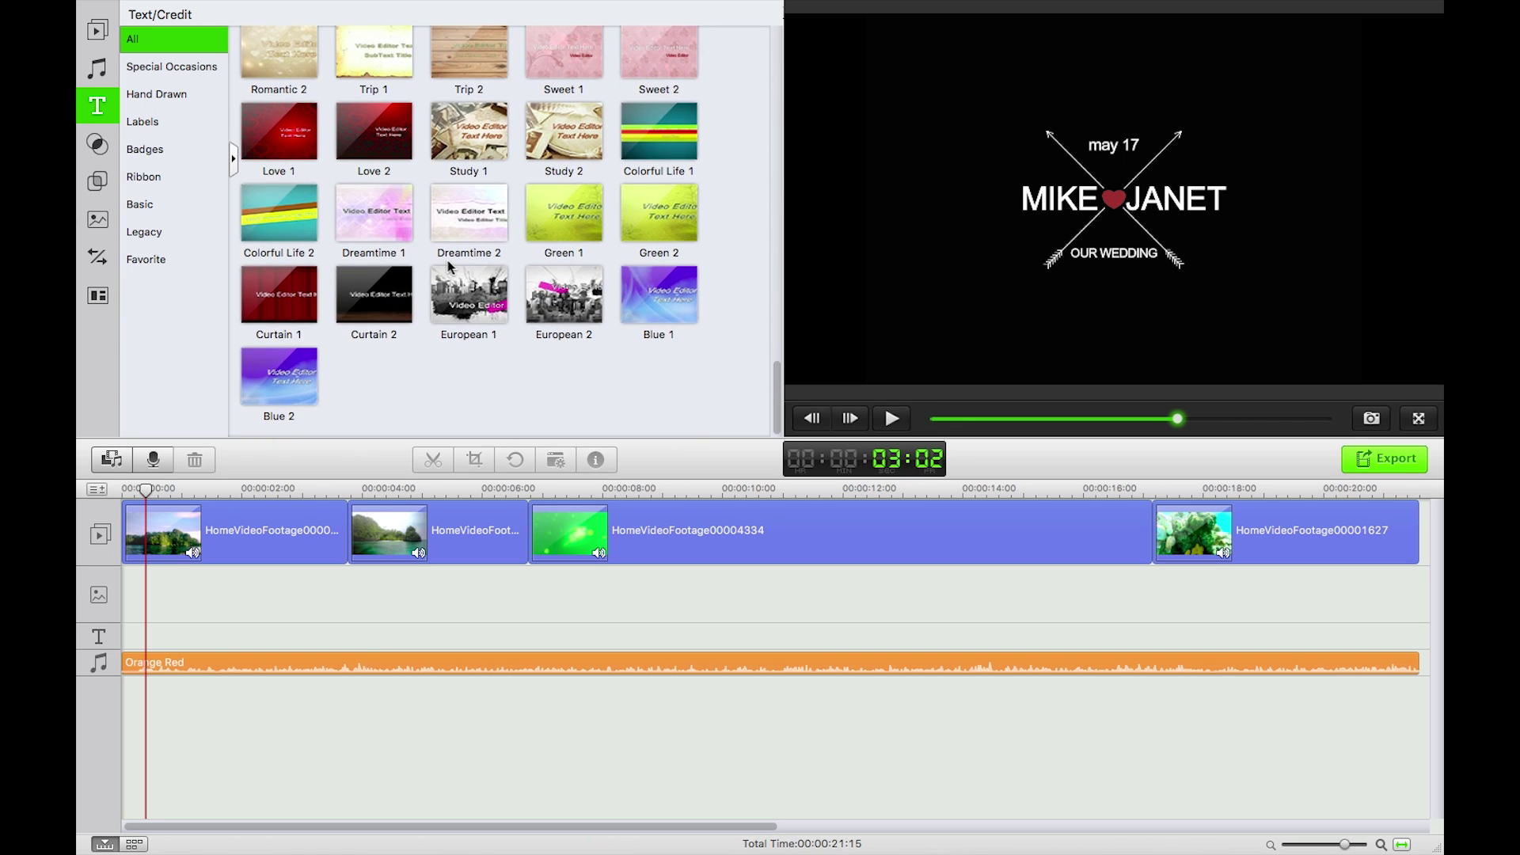
scroll(449, 266, up, 20)
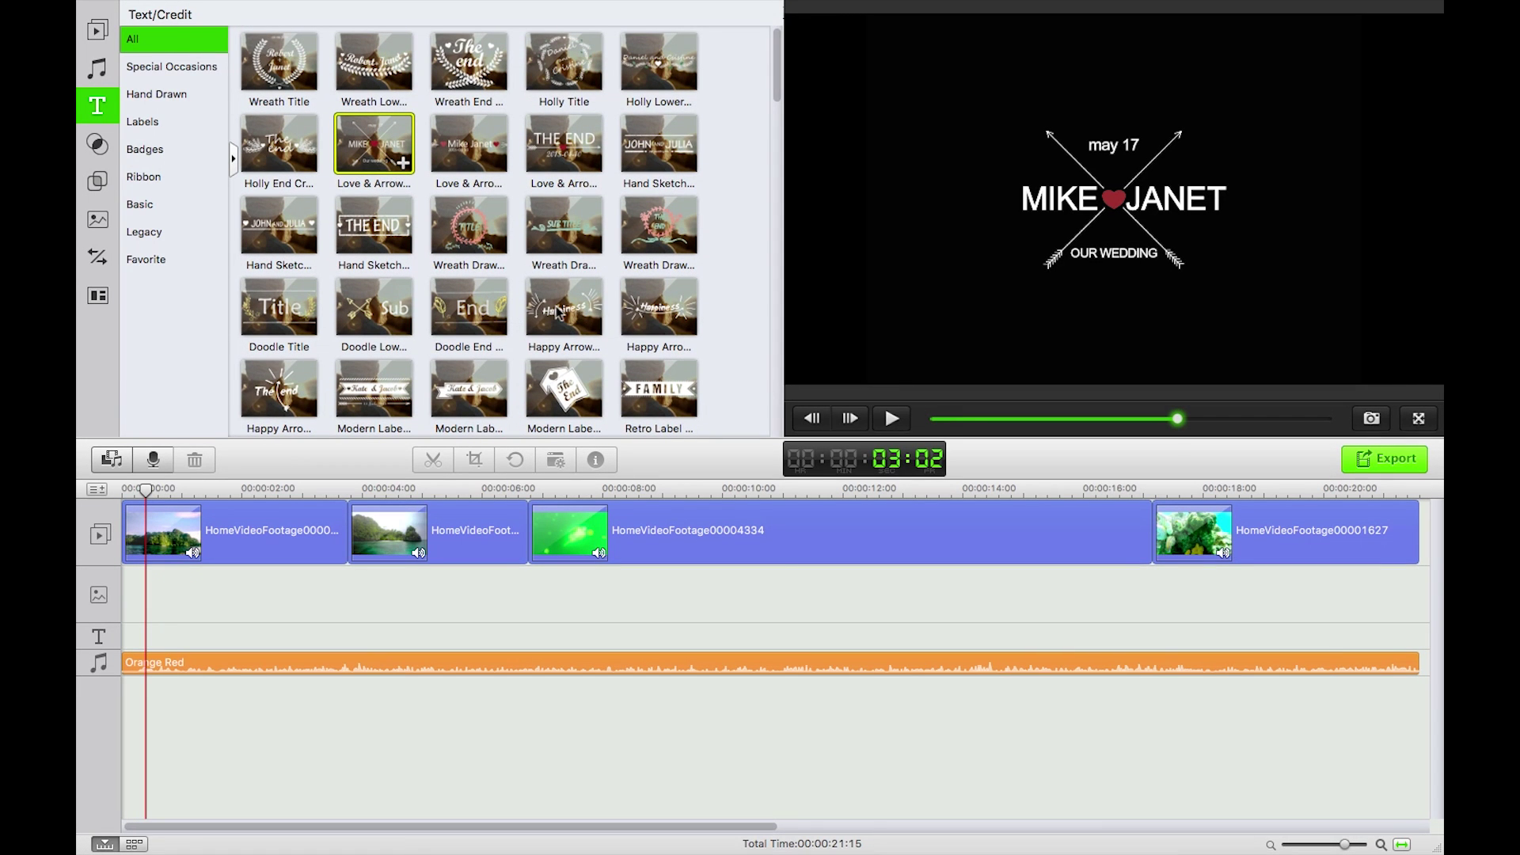
drag(558, 312, 127, 572)
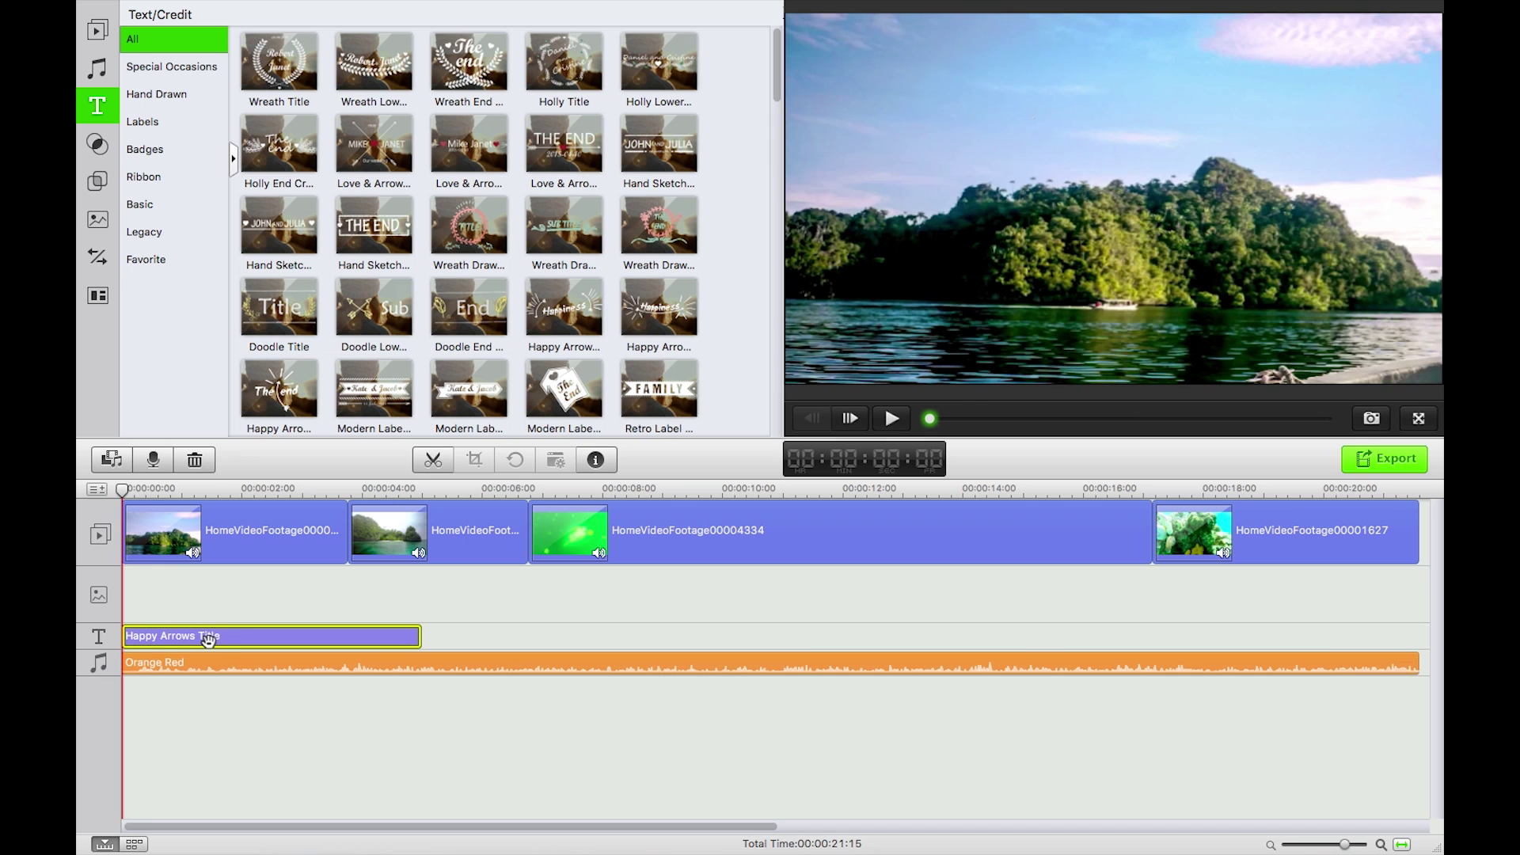
Change the title text to 'Swimming' / 'With Jellyfish' on two lines at font size 60.
double_click(231, 635)
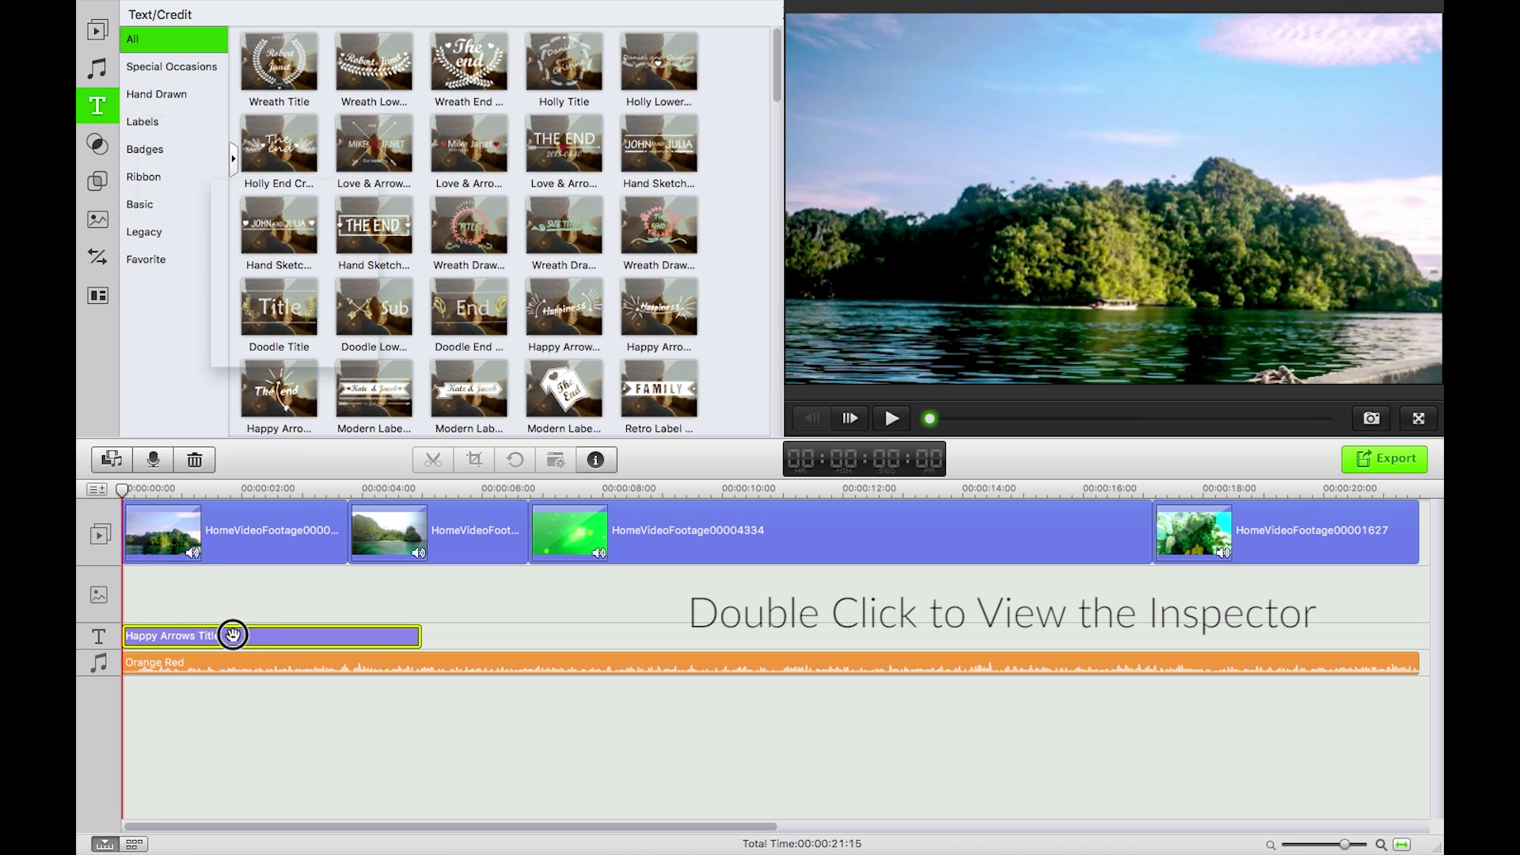
mouse_move(245, 4)
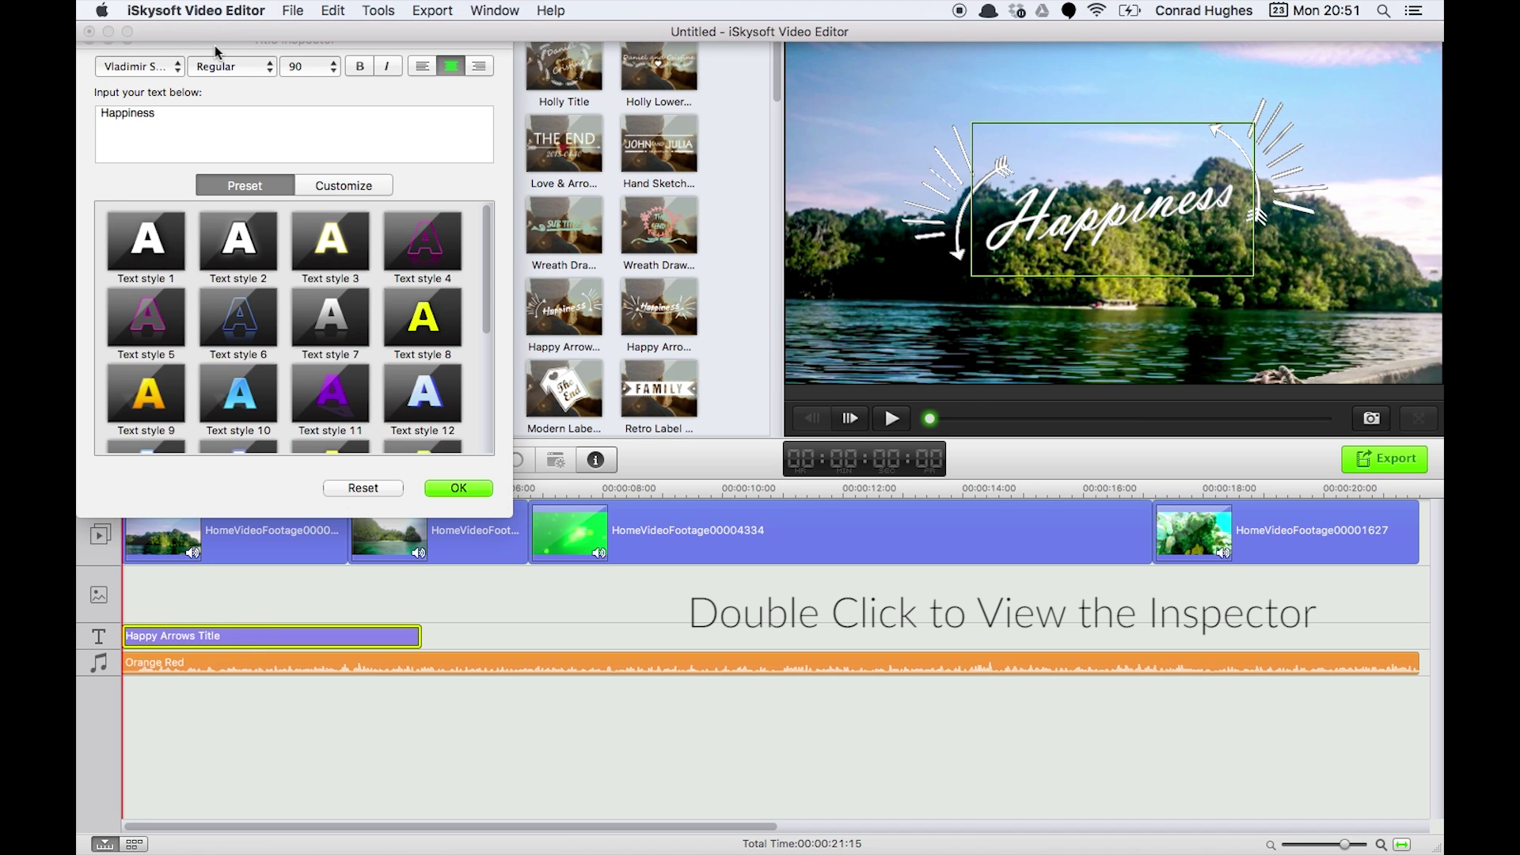
click(241, 107)
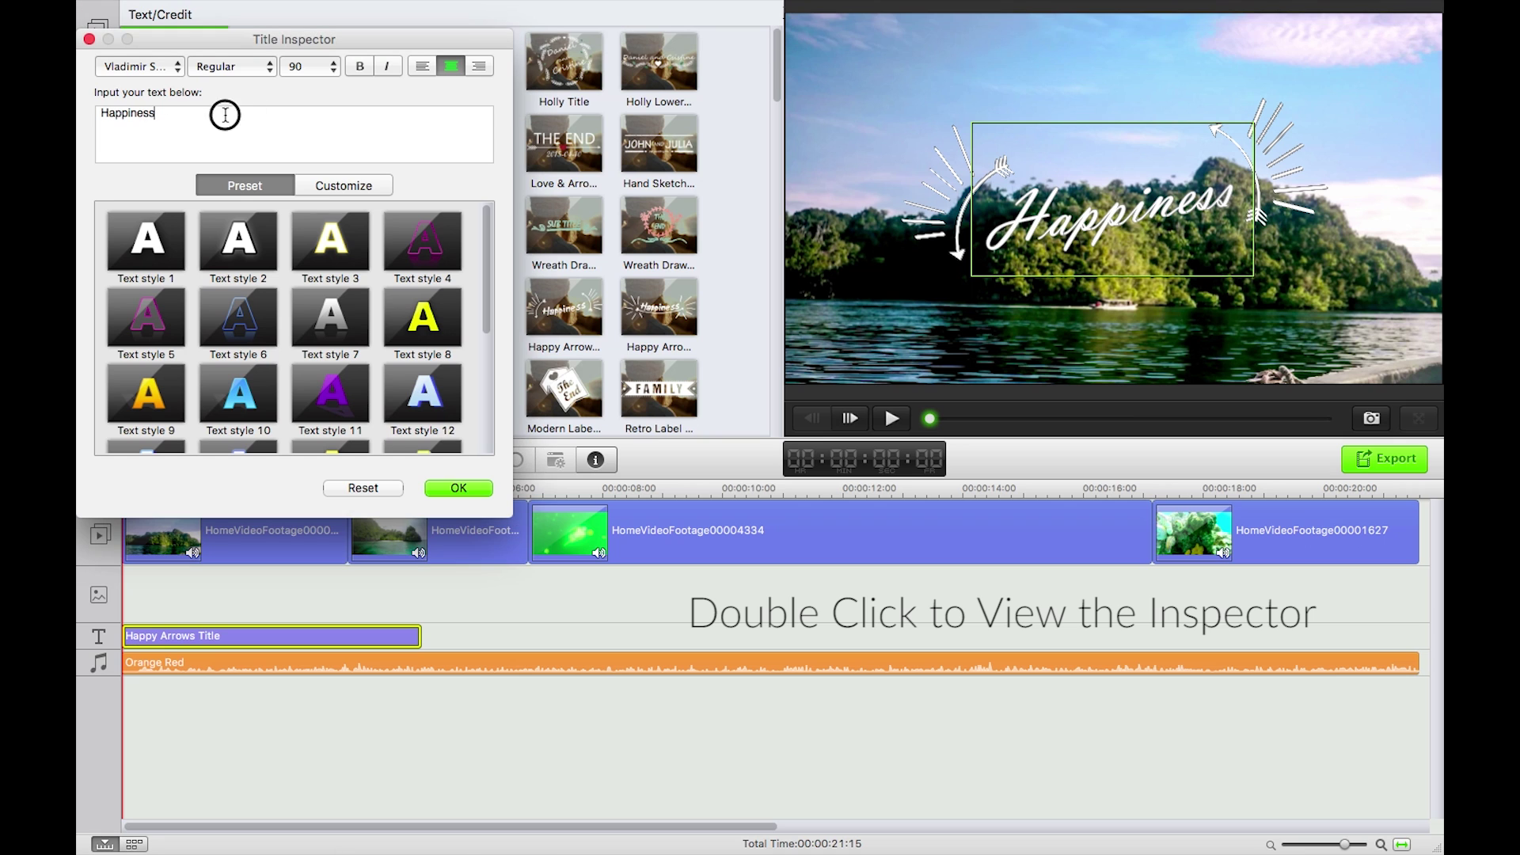
key(super+a)
text(Swimming)
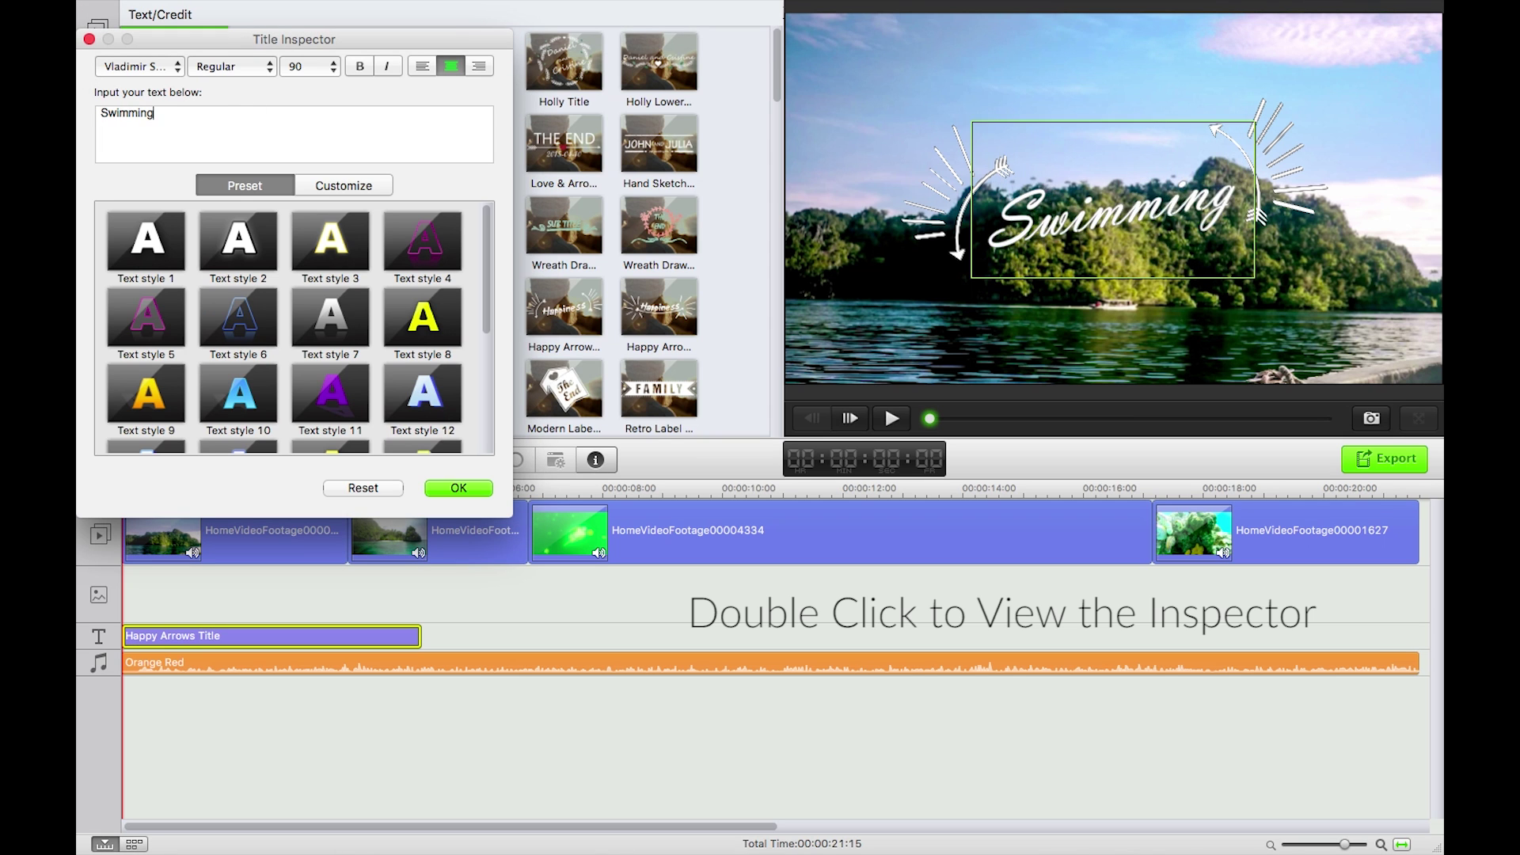
key(Return)
text(With Jellyfish)
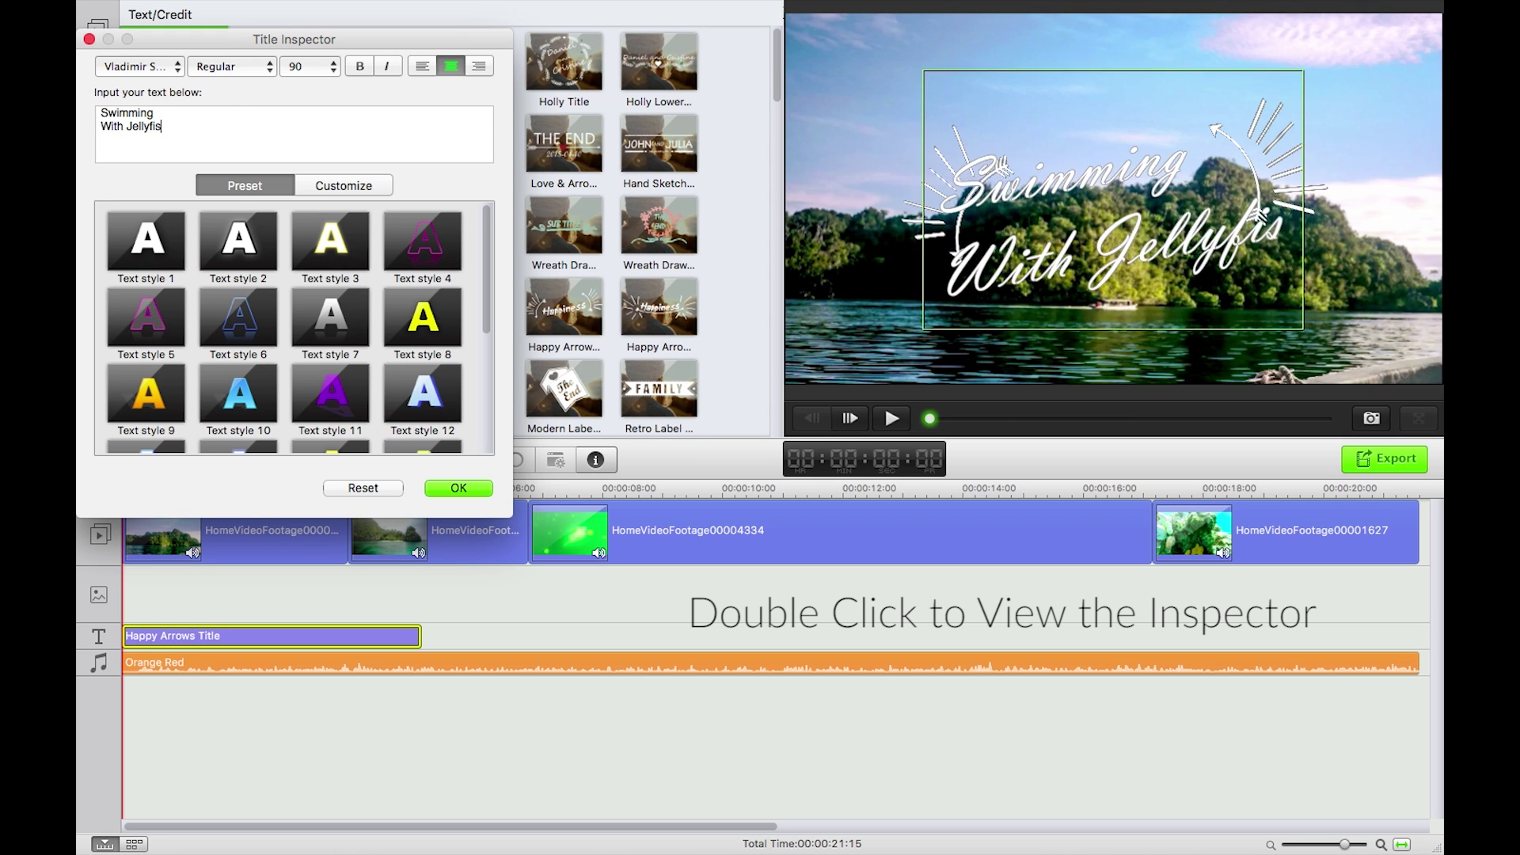
click(331, 66)
click(307, 40)
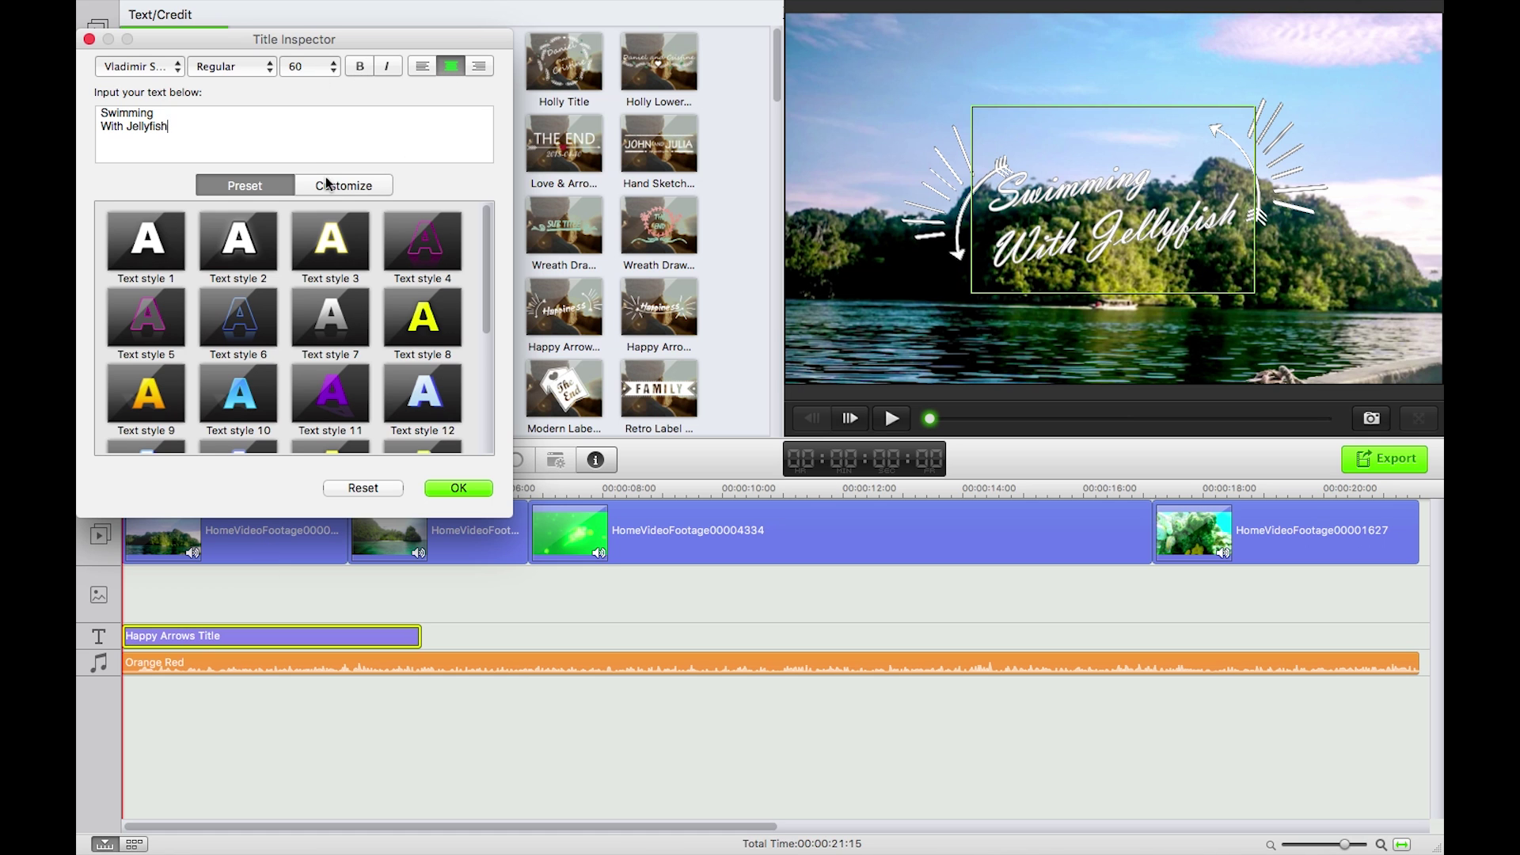
click(456, 489)
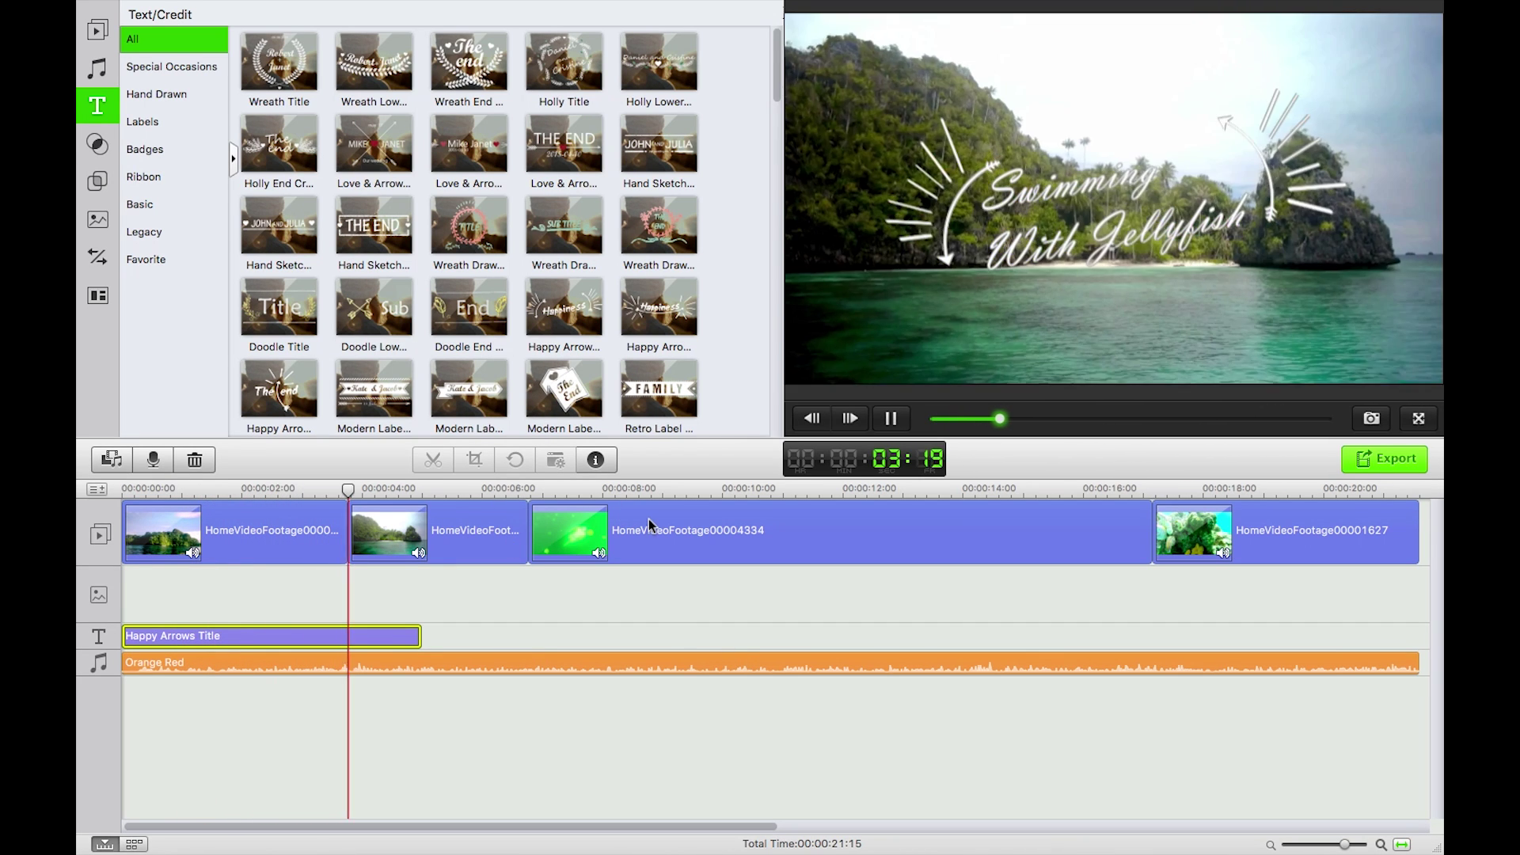
Stop playback and select the first video clip on the timeline.
key(space)
click(304, 547)
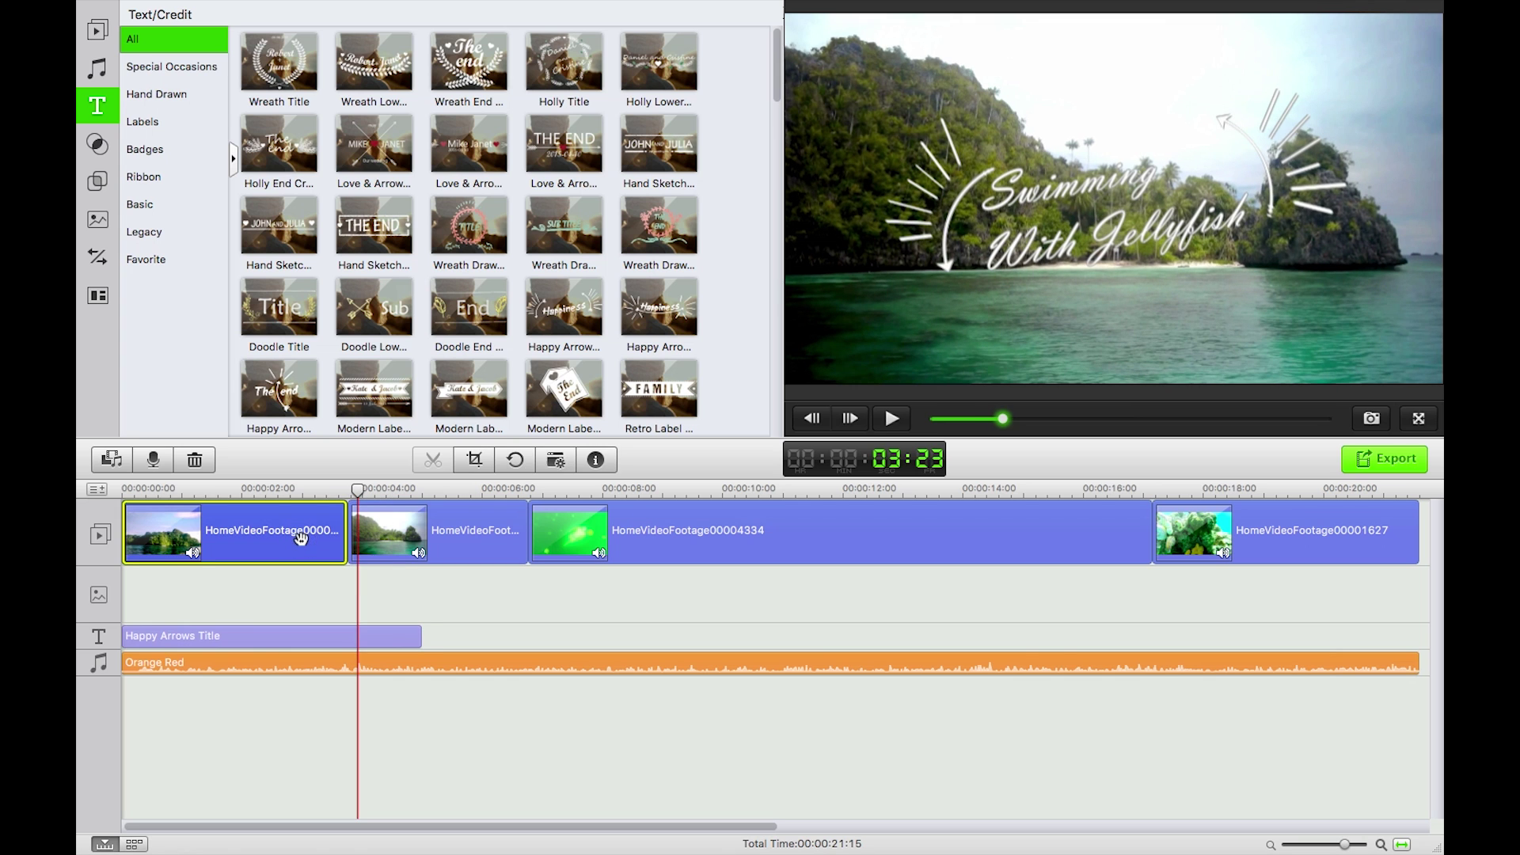
click(376, 541)
click(342, 541)
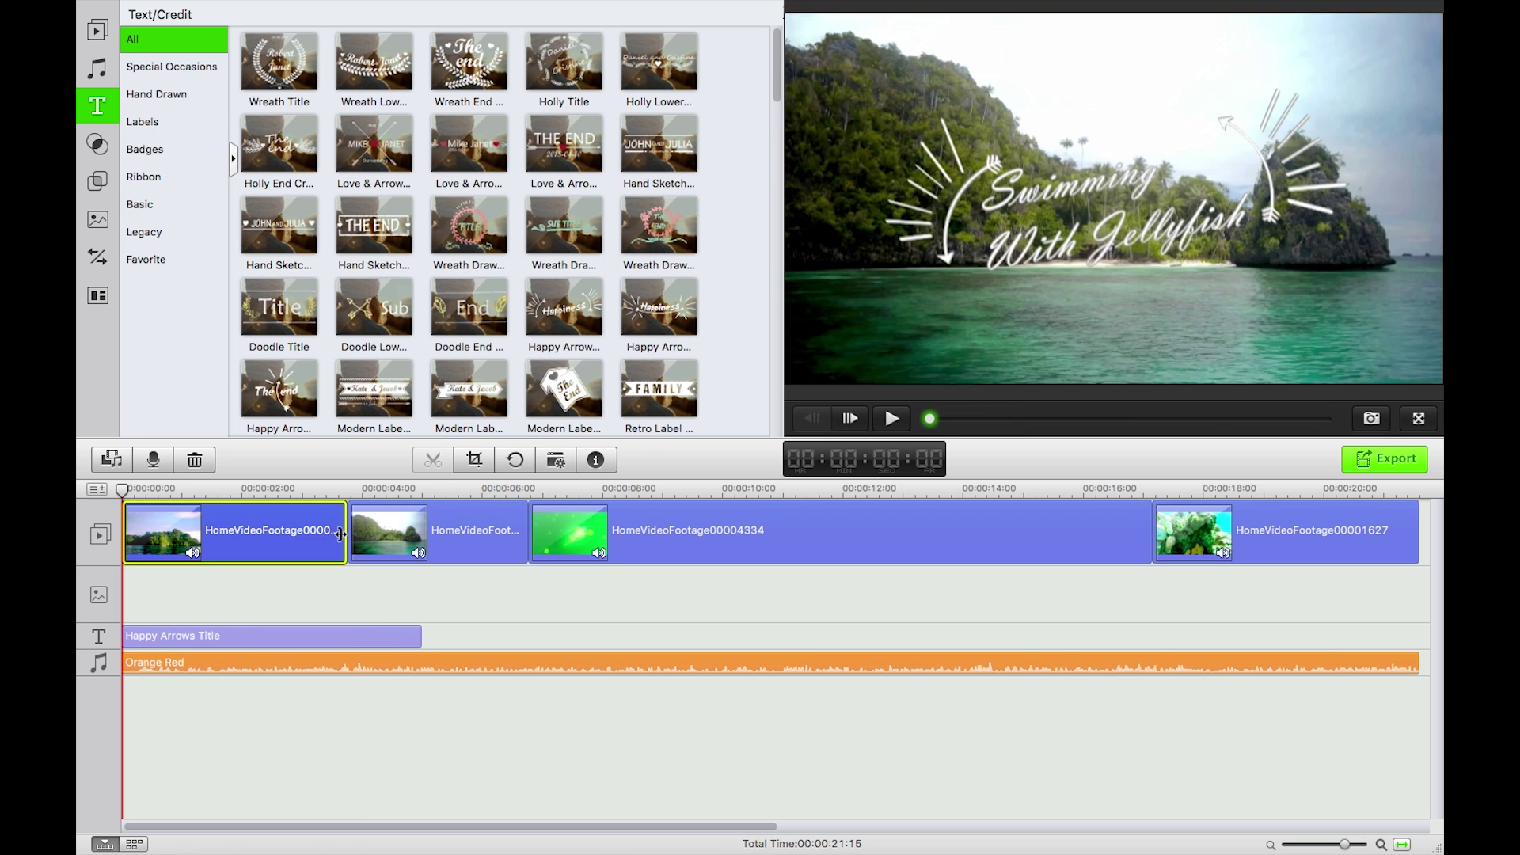
Add a Bar transition between the first two clips and preview it.
click(96, 256)
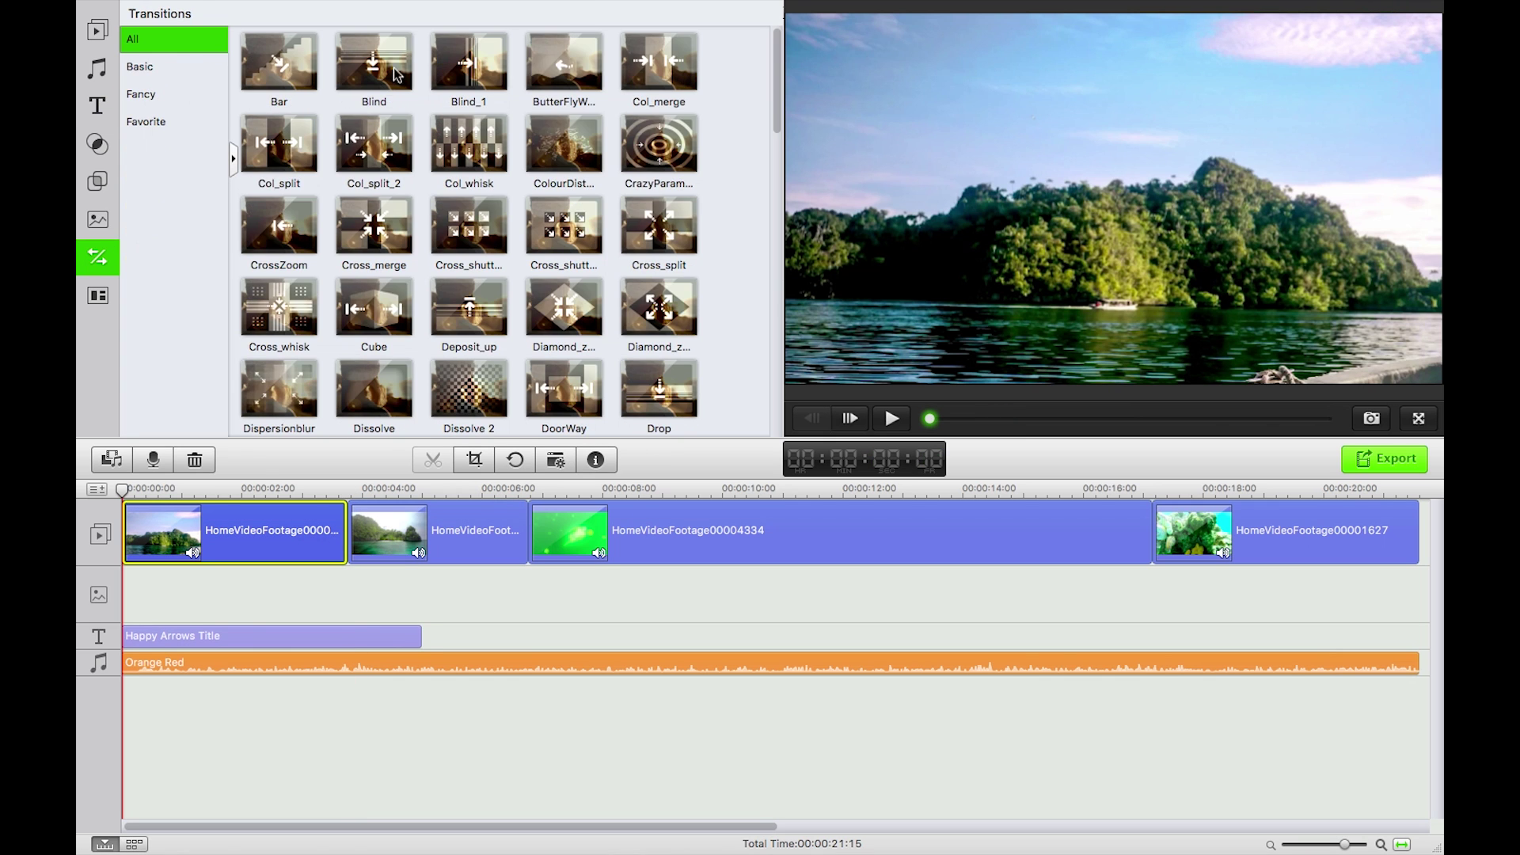
drag(277, 74, 316, 529)
click(274, 546)
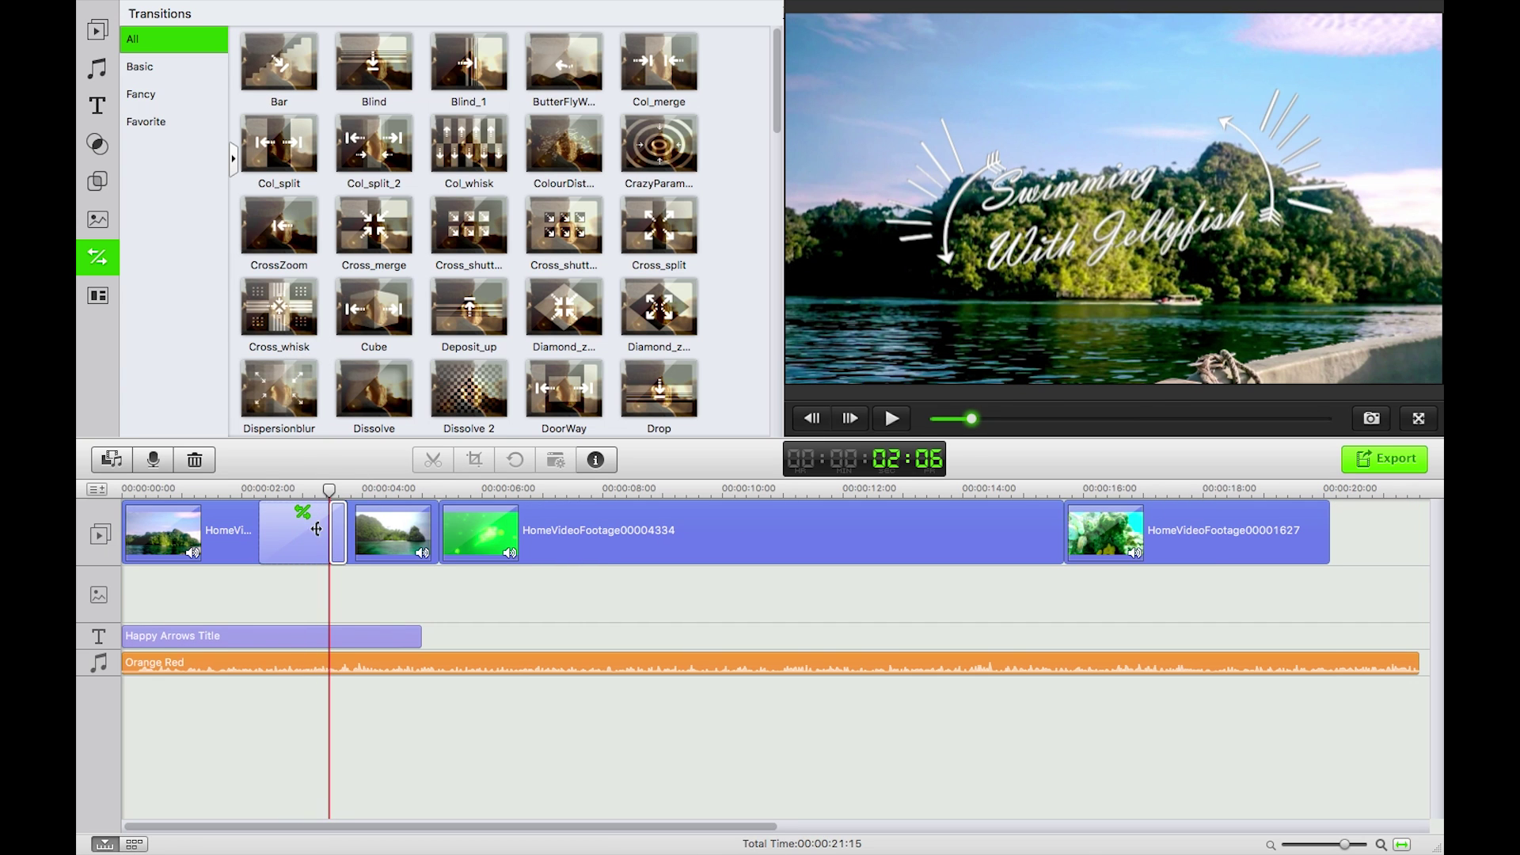
click(232, 497)
key(space)
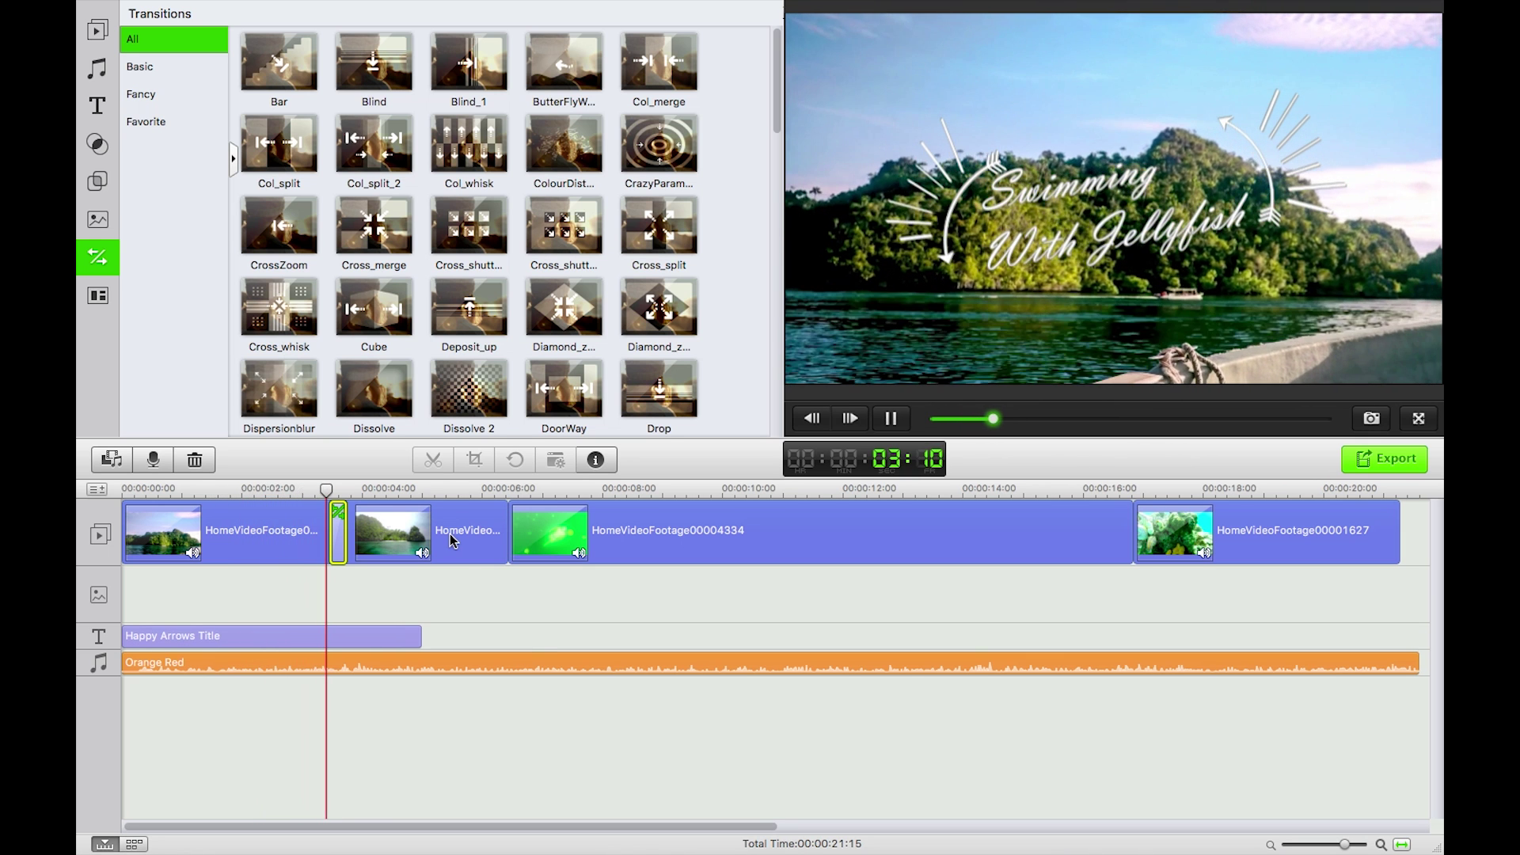
key(space)
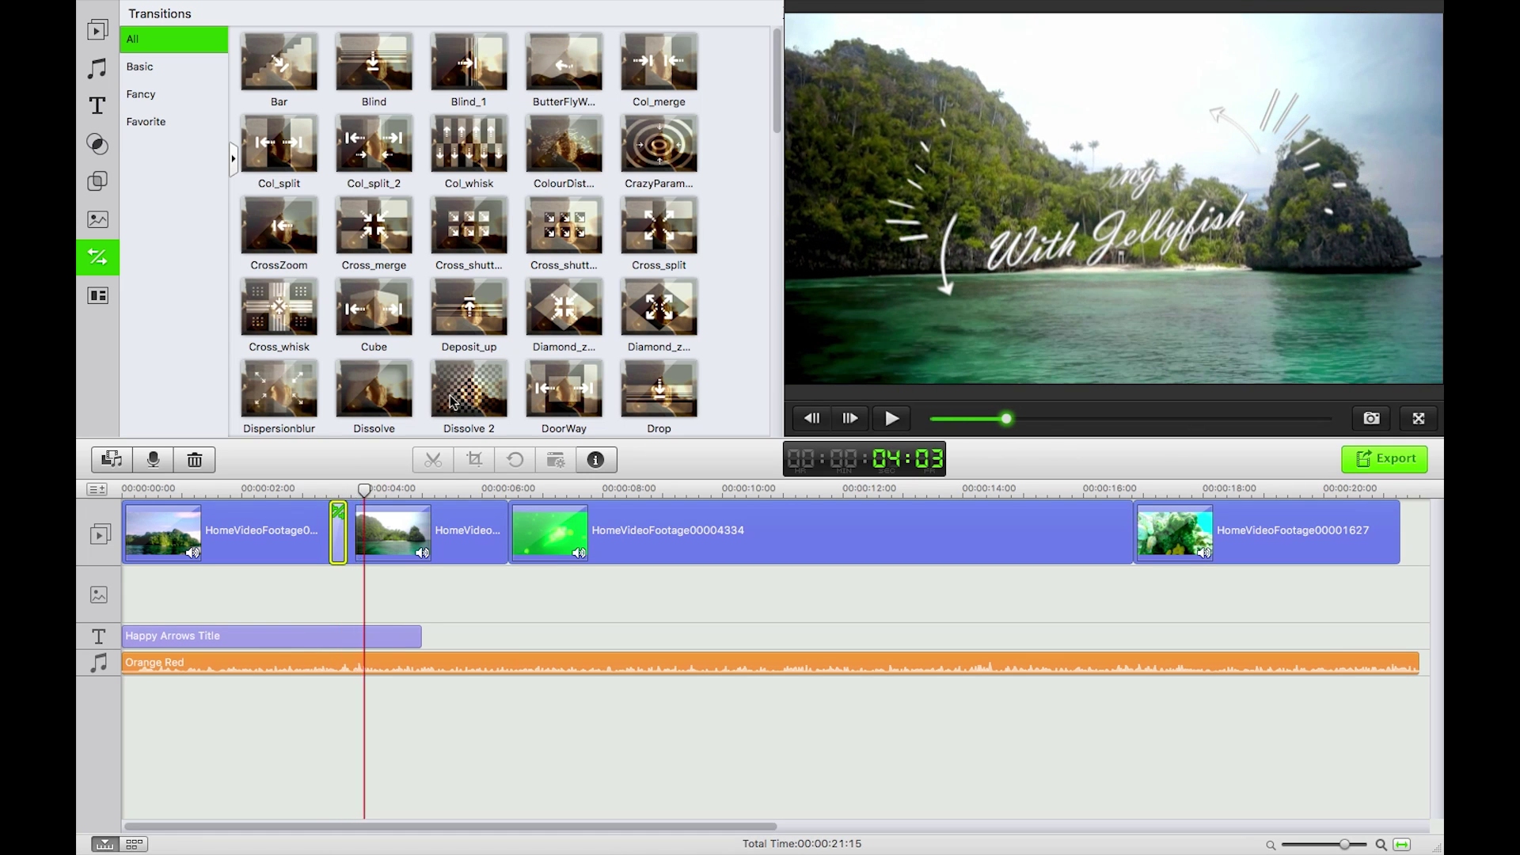
Add Bar transitions after the second clip and before the last clip, previewing them.
drag(301, 64, 496, 530)
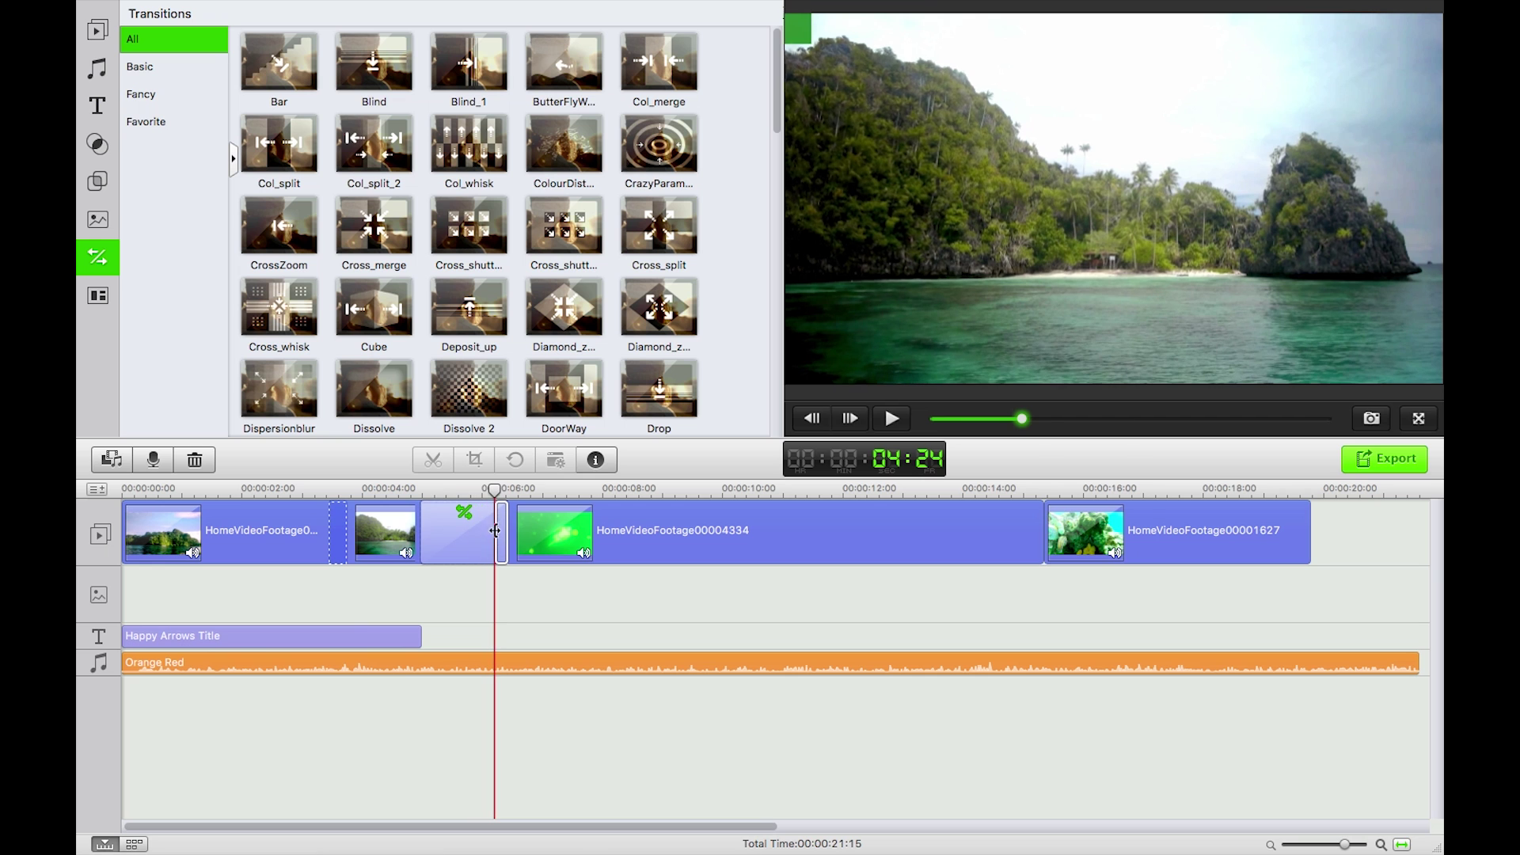
click(449, 496)
key(space)
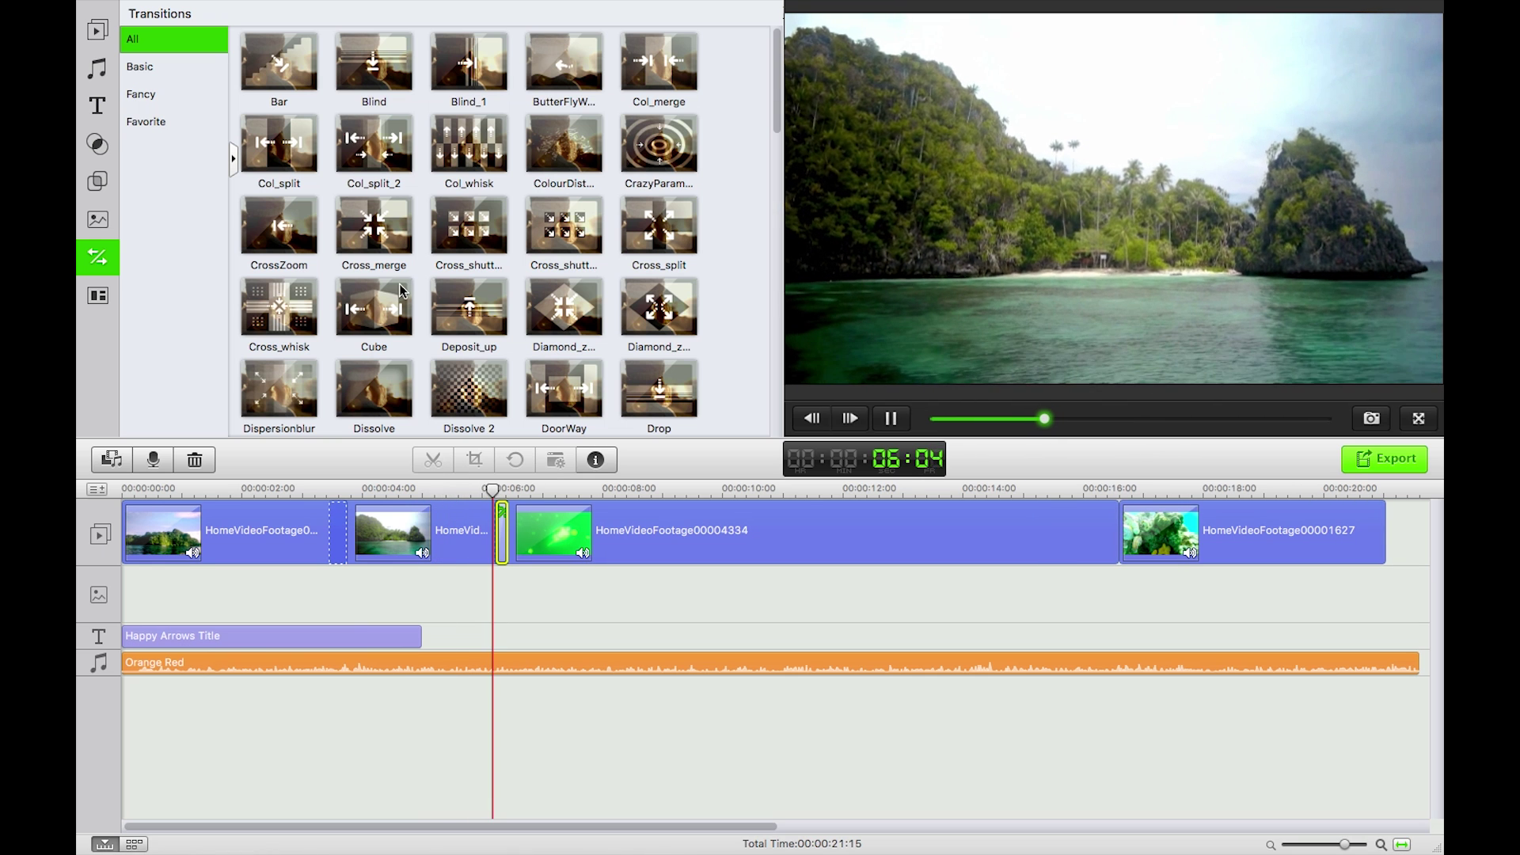
key(space)
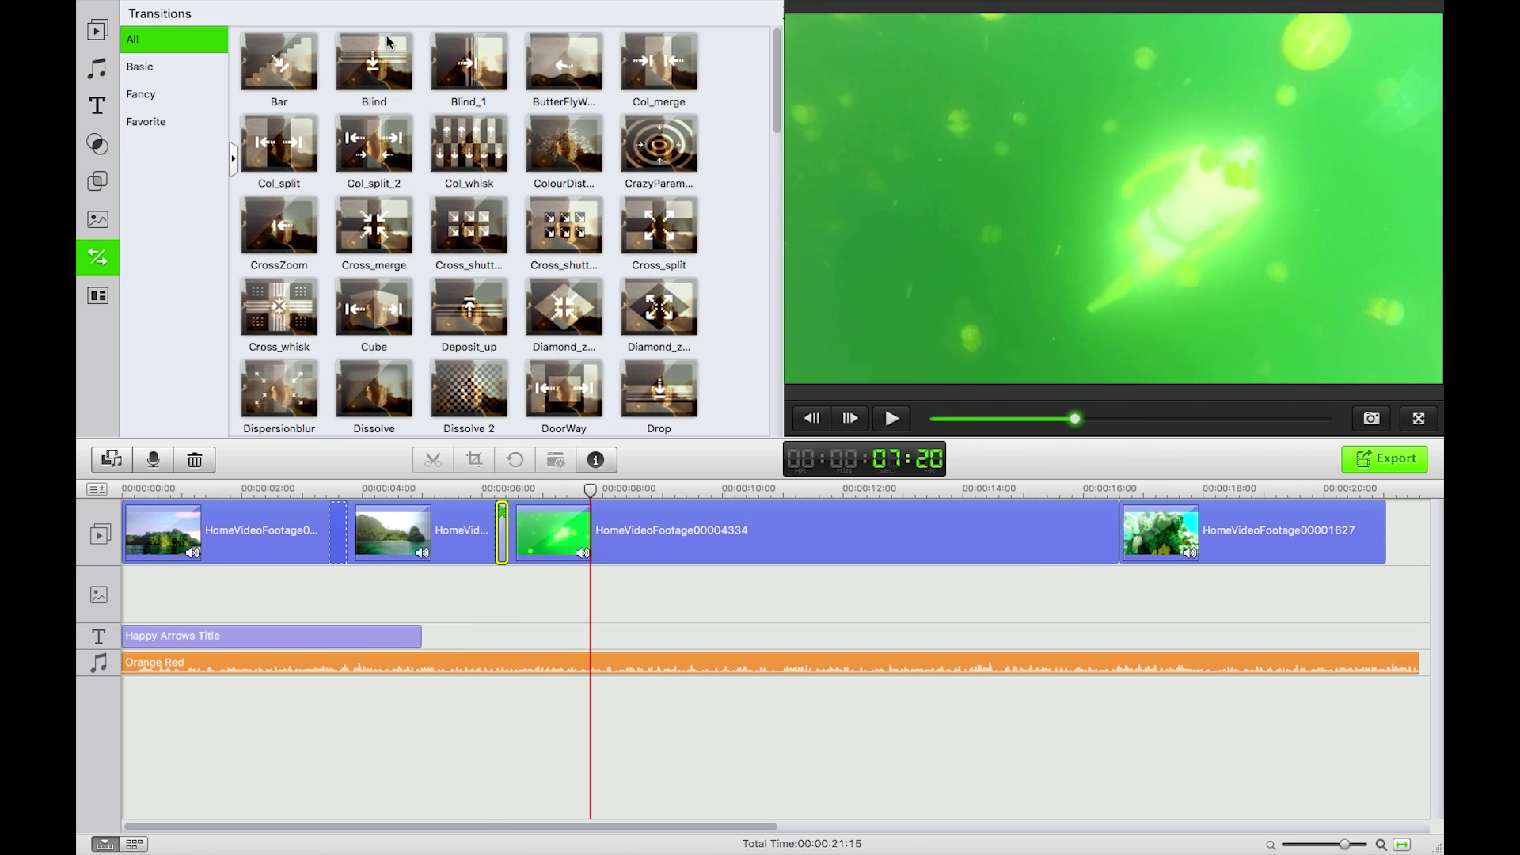
drag(277, 78, 1009, 539)
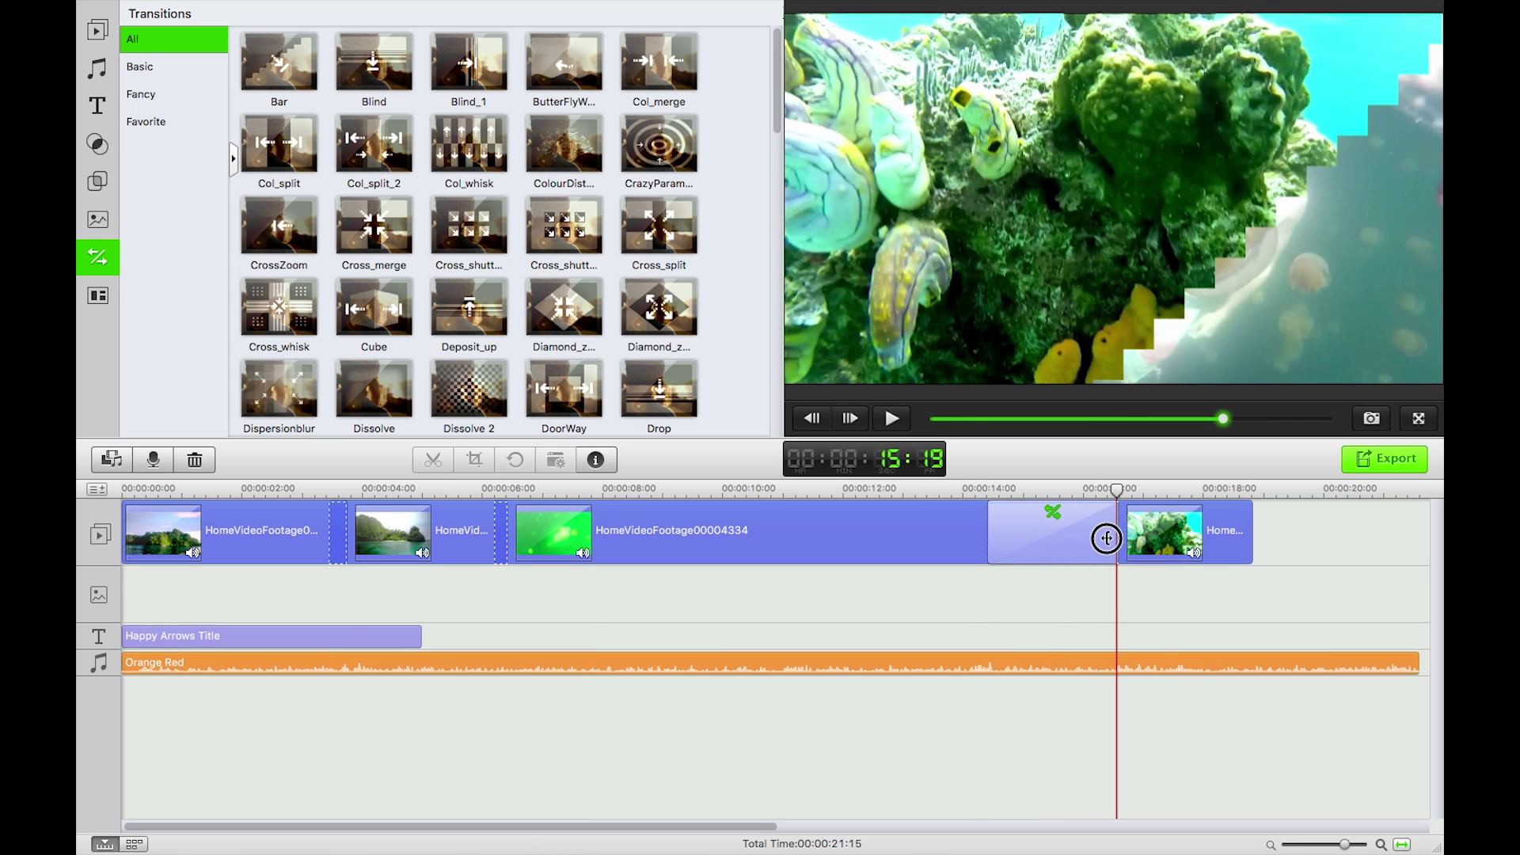
click(971, 492)
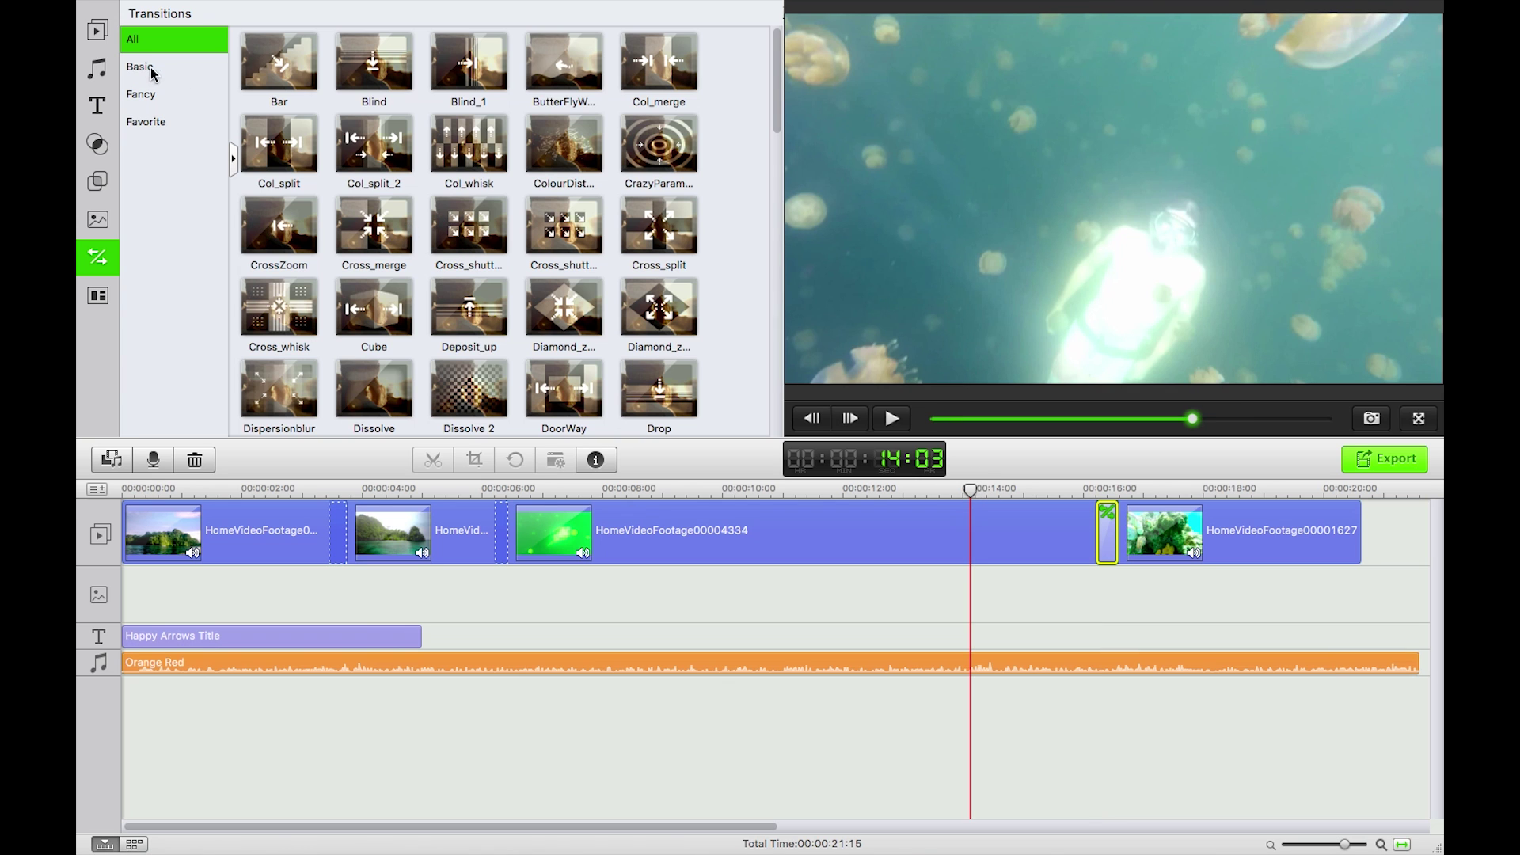
Pick and preview the Light Leaks 1 overlay from the Light Leaks Pack.
click(108, 294)
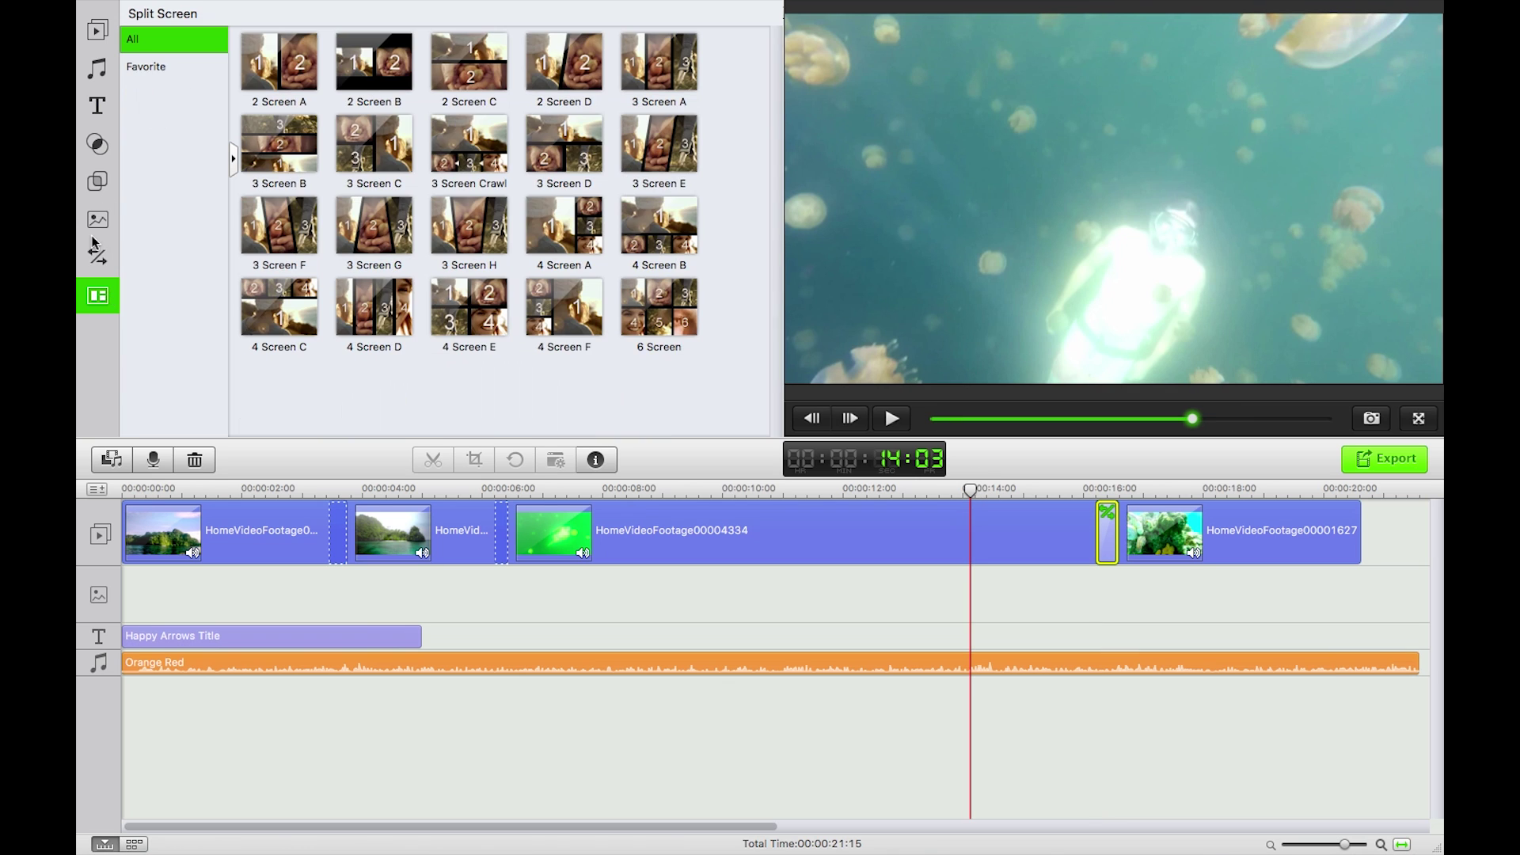
click(97, 222)
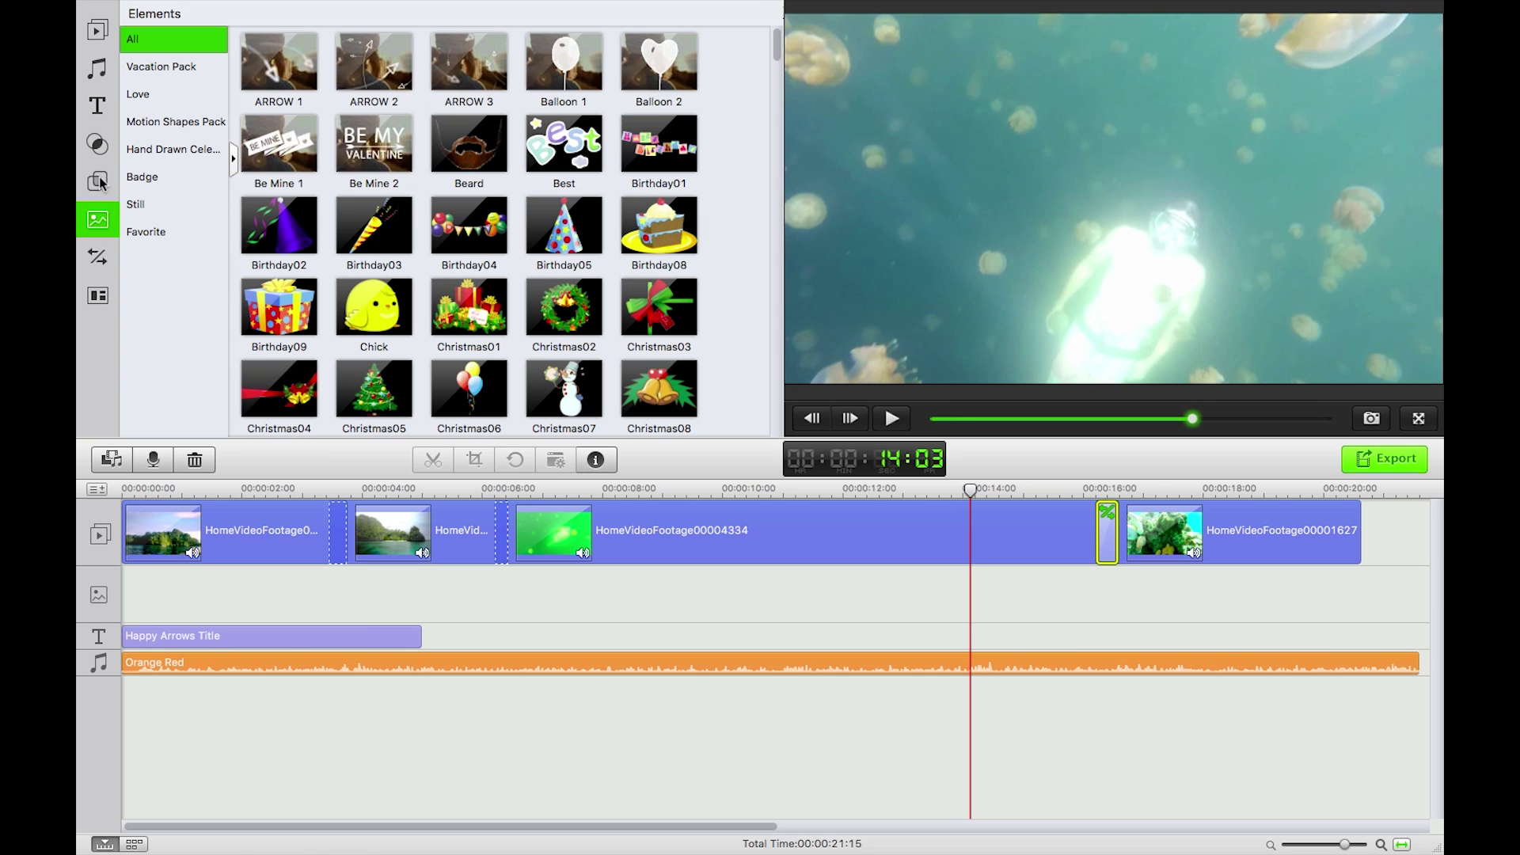
click(99, 182)
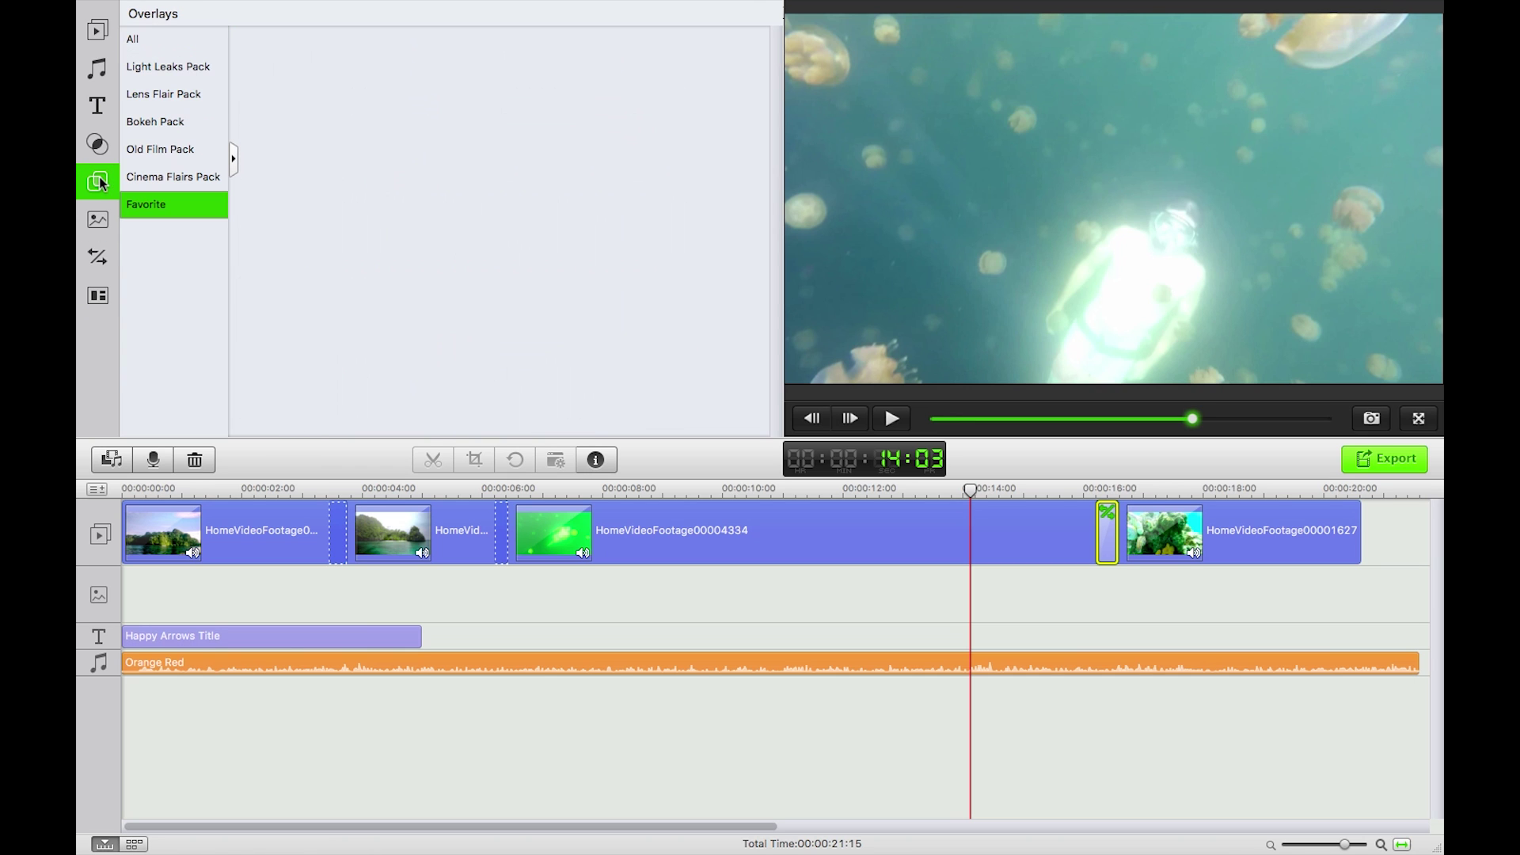
click(154, 65)
click(304, 58)
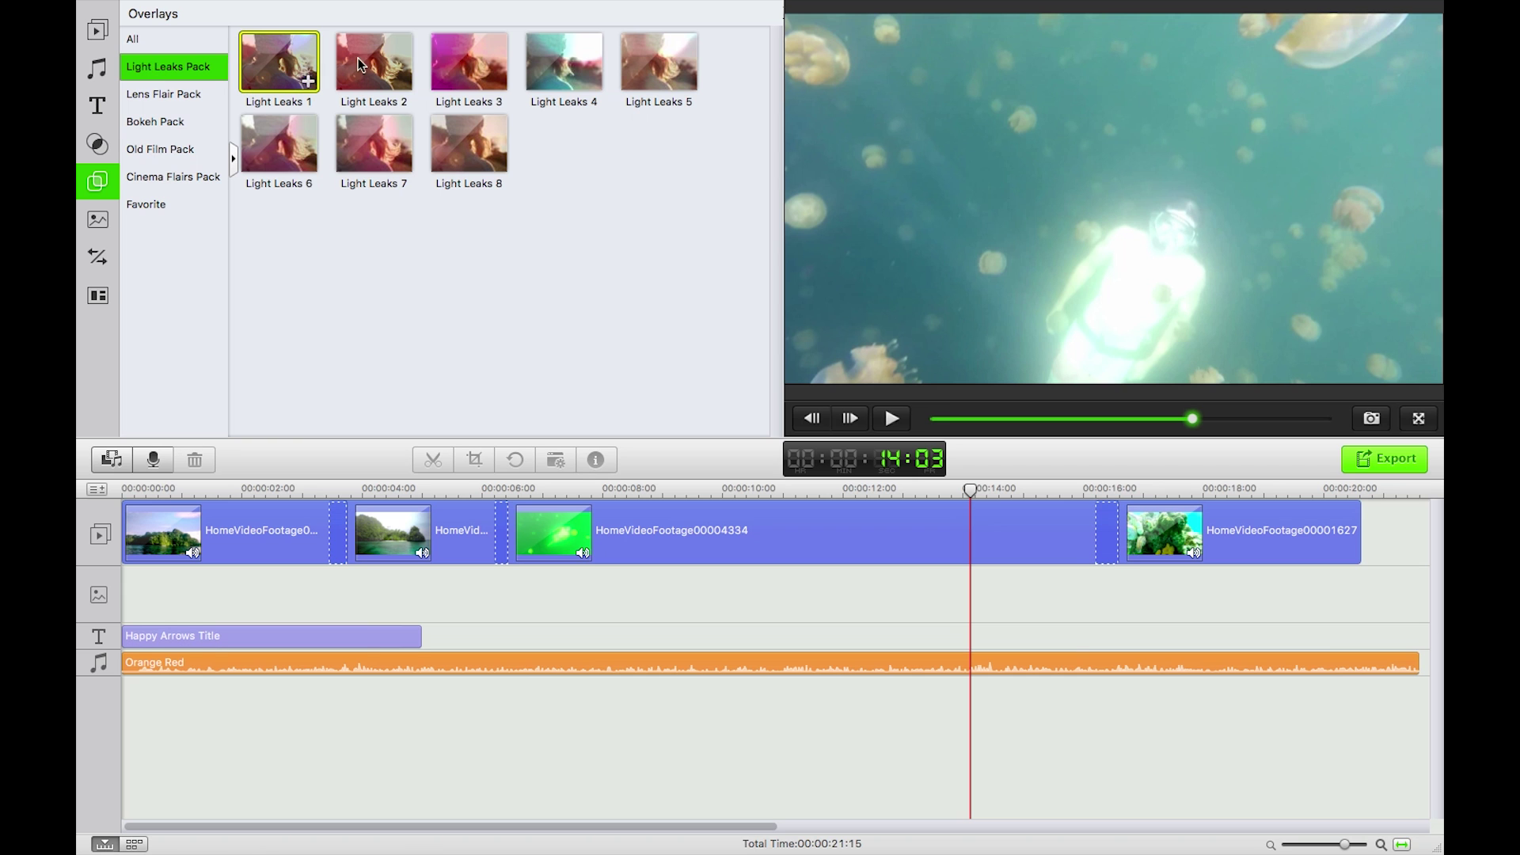
click(568, 64)
click(285, 79)
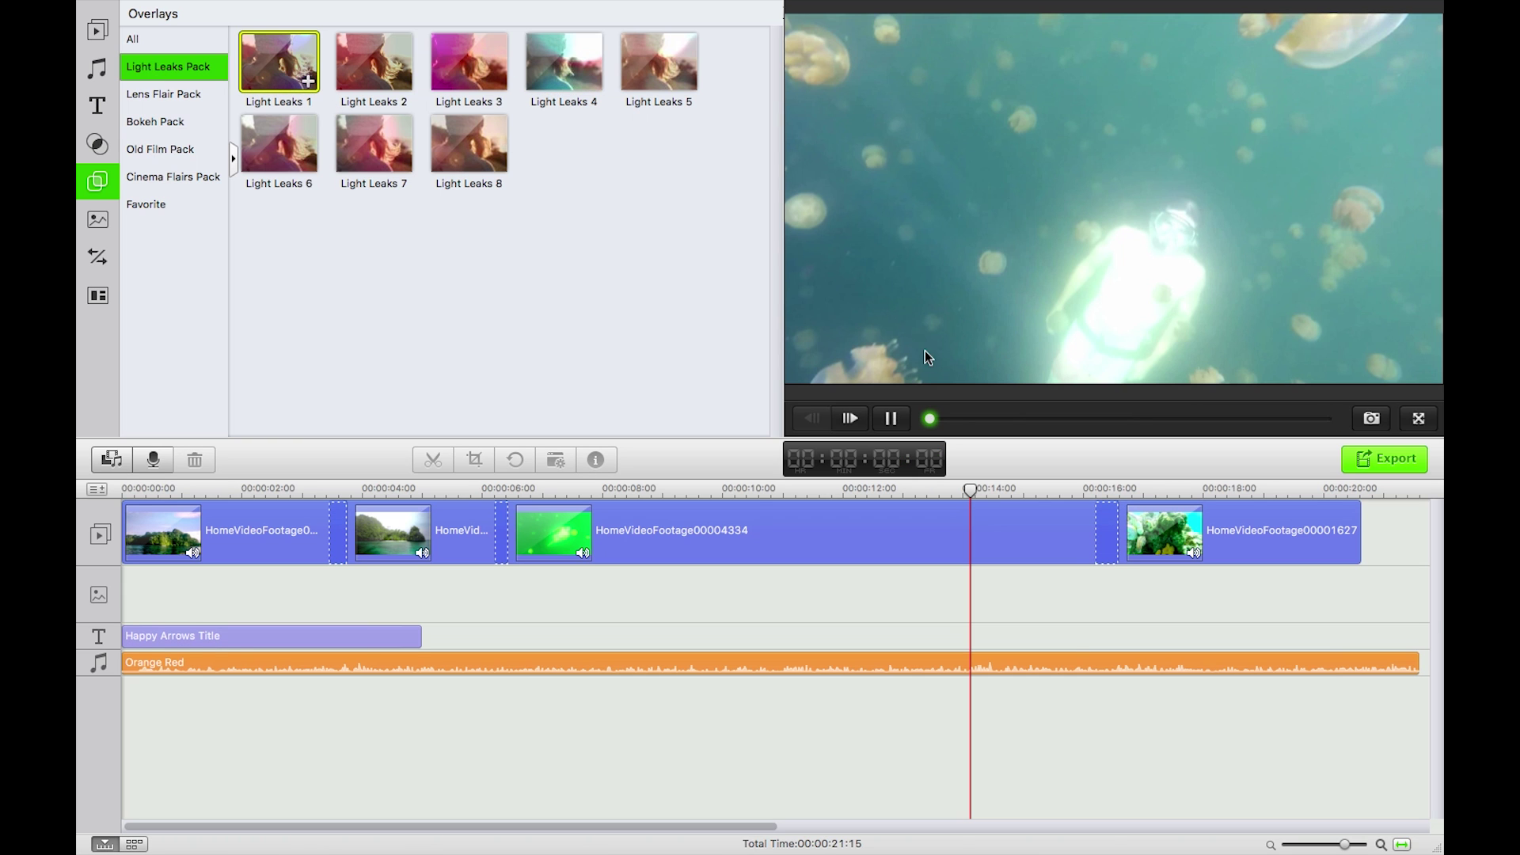
click(891, 419)
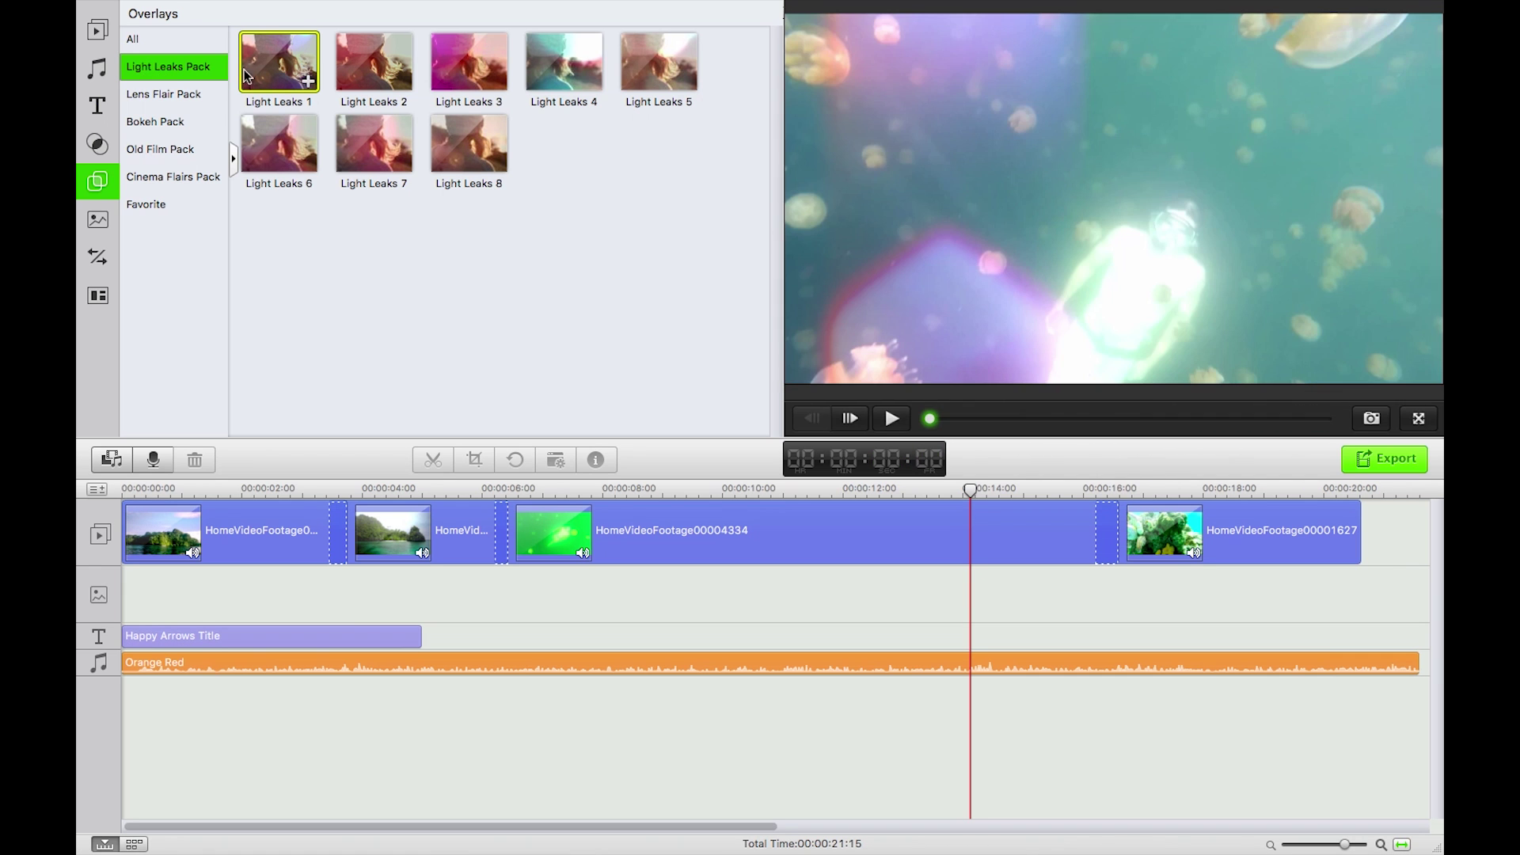
Put Light Leaks 1 on the overlay track at 0:00 and review it with the title.
drag(281, 80, 192, 521)
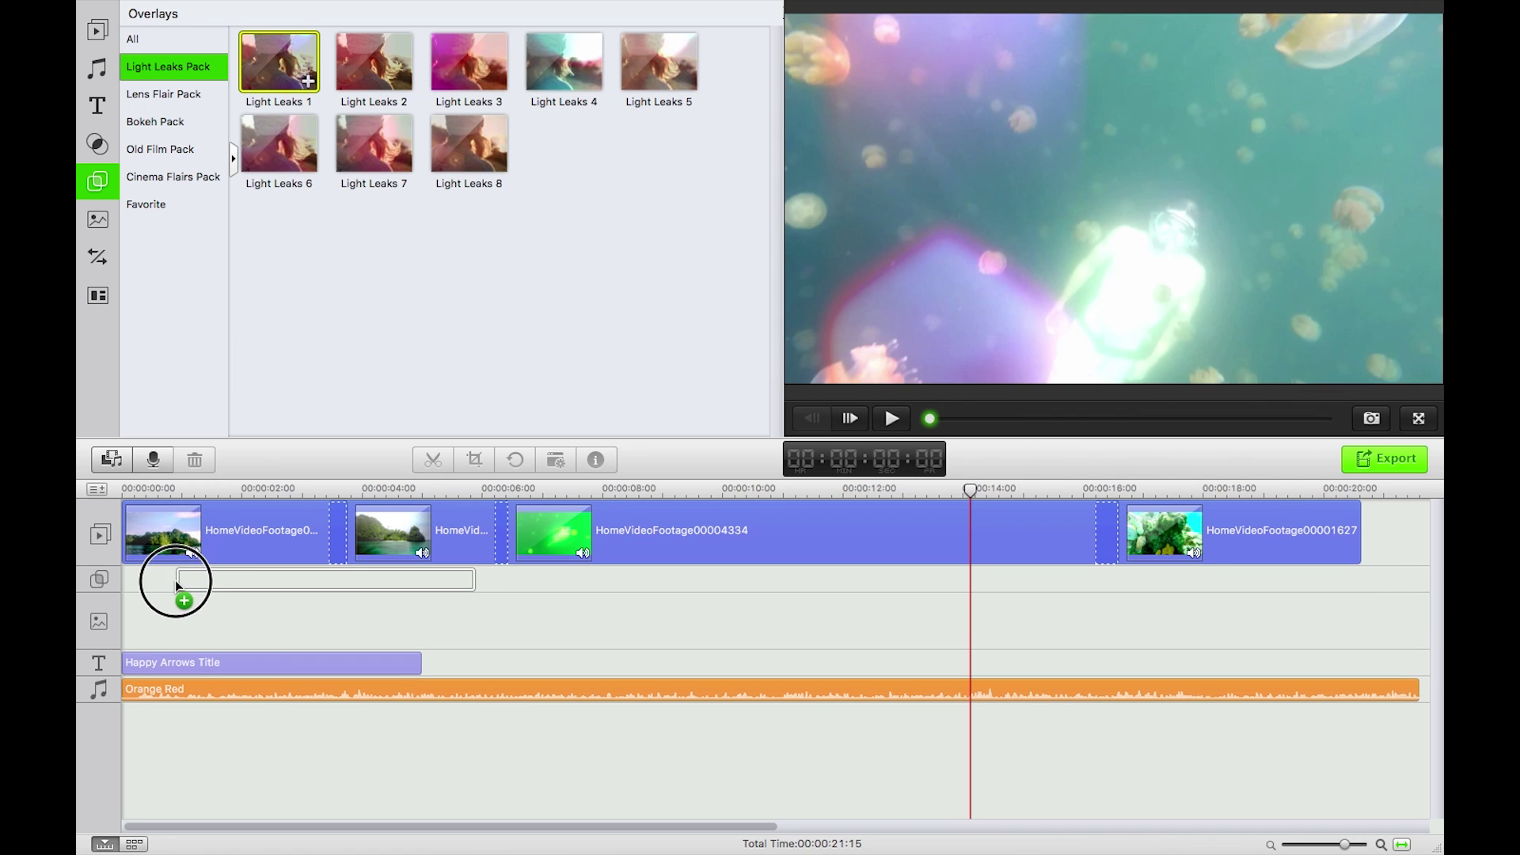
drag(126, 584, 128, 583)
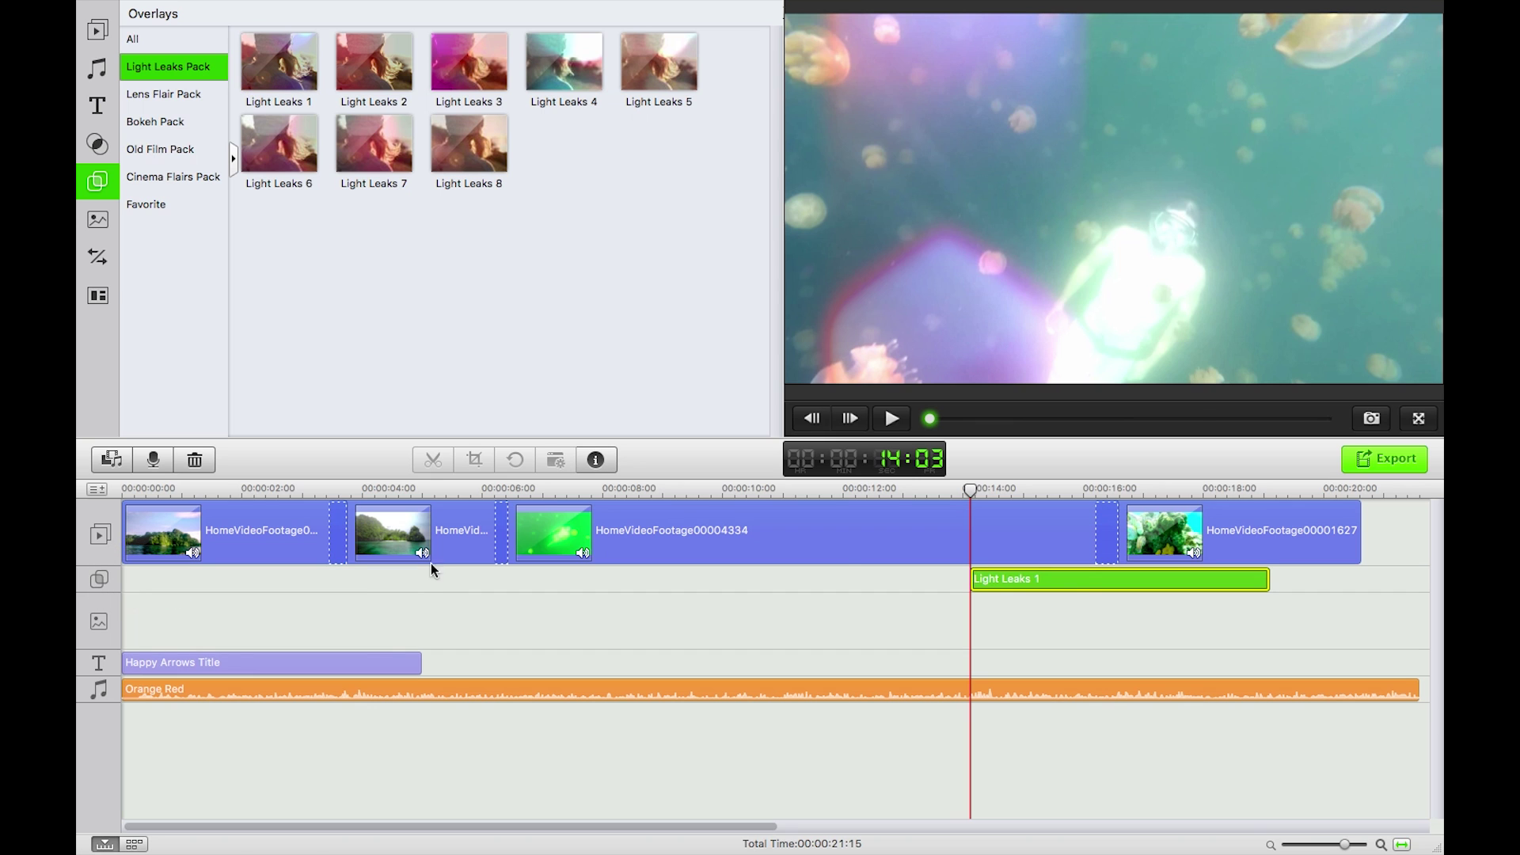
drag(991, 585, 208, 584)
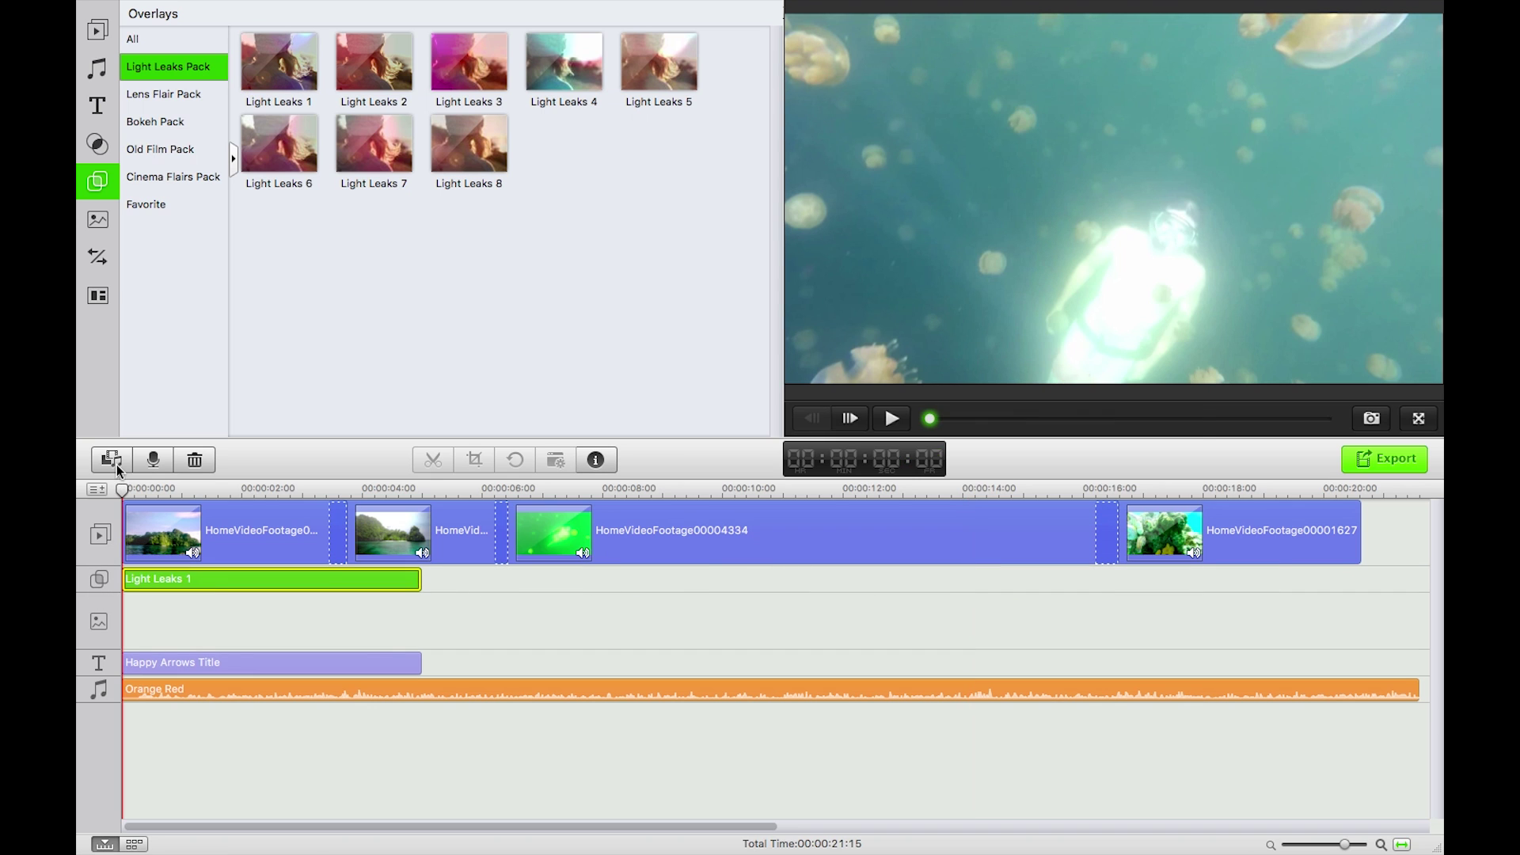
click(162, 484)
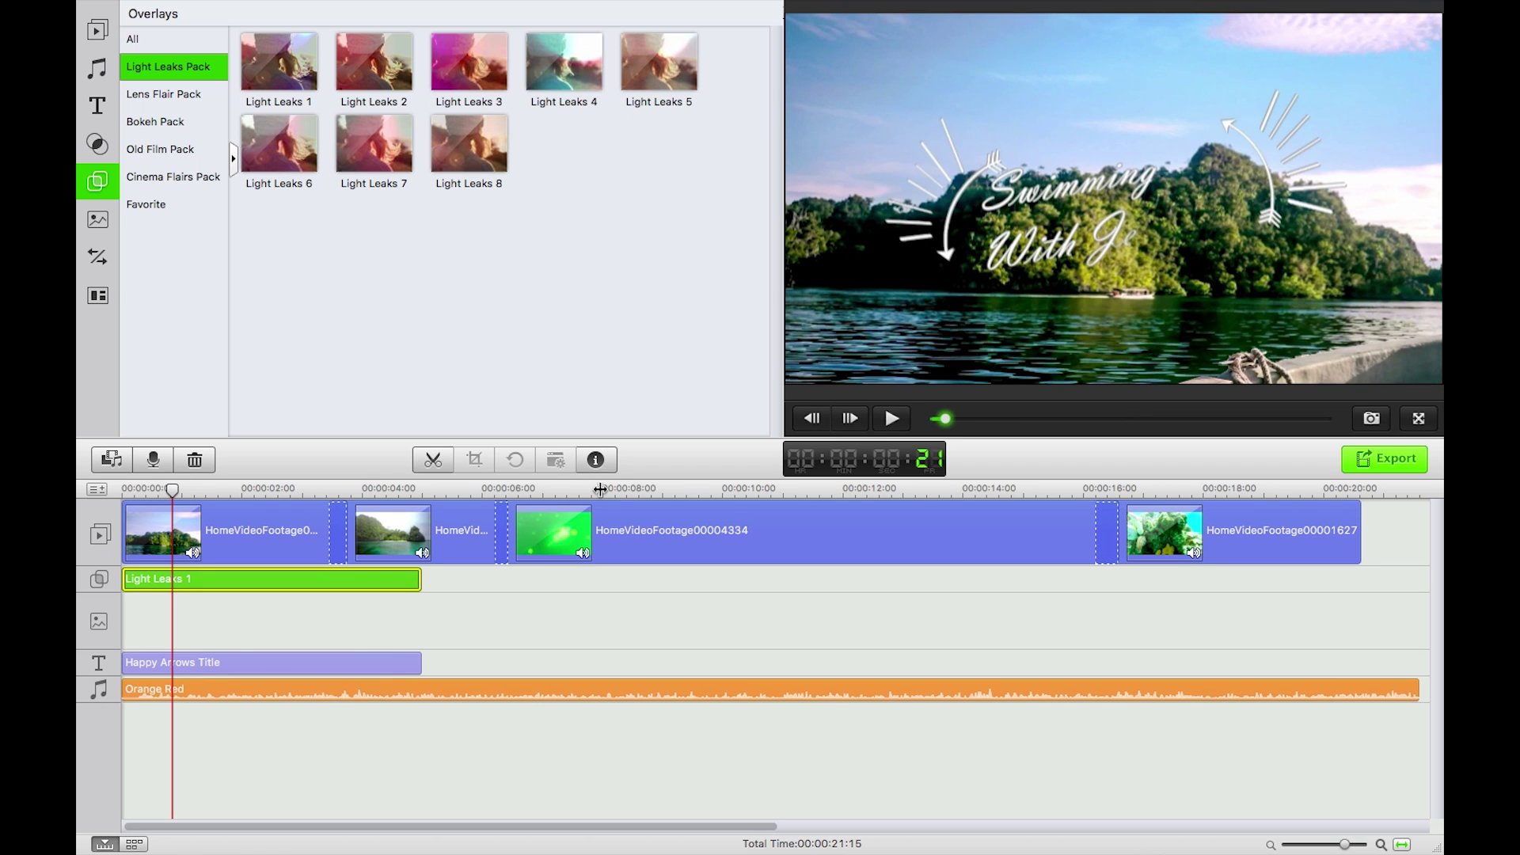
click(588, 489)
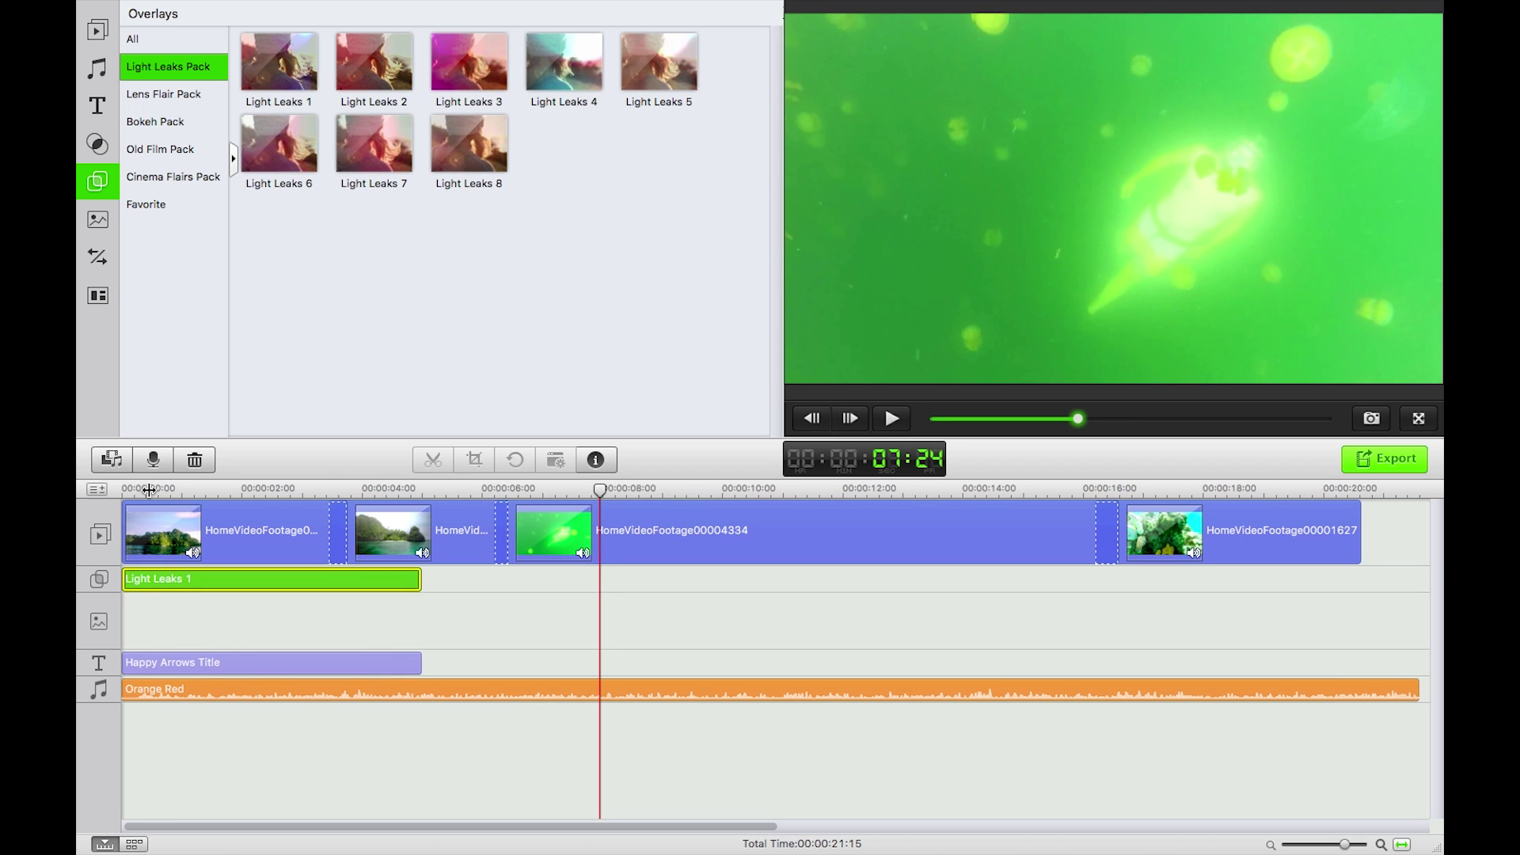
click(148, 490)
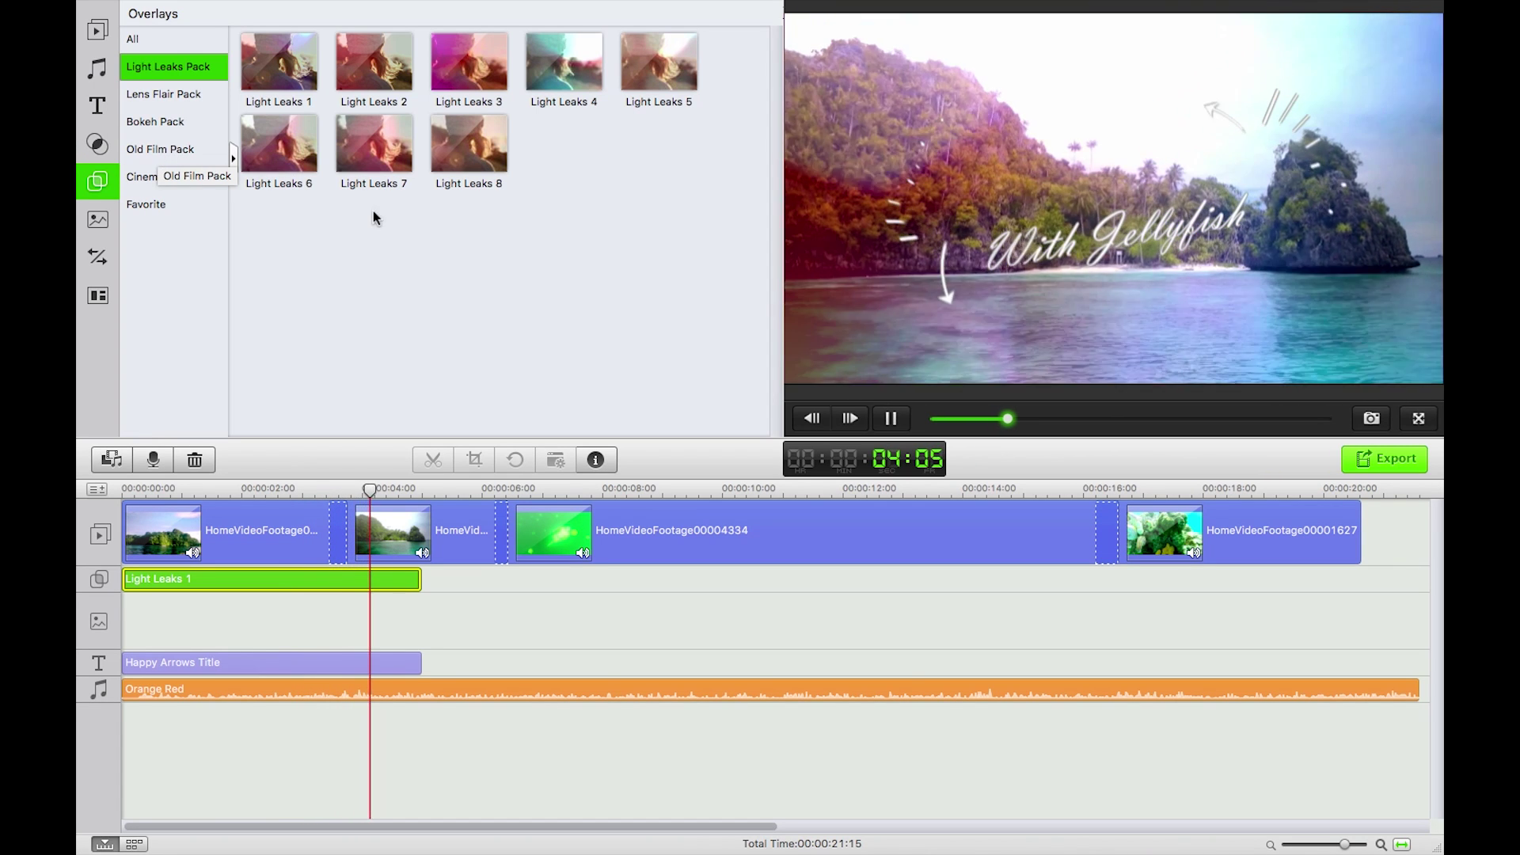
key(space)
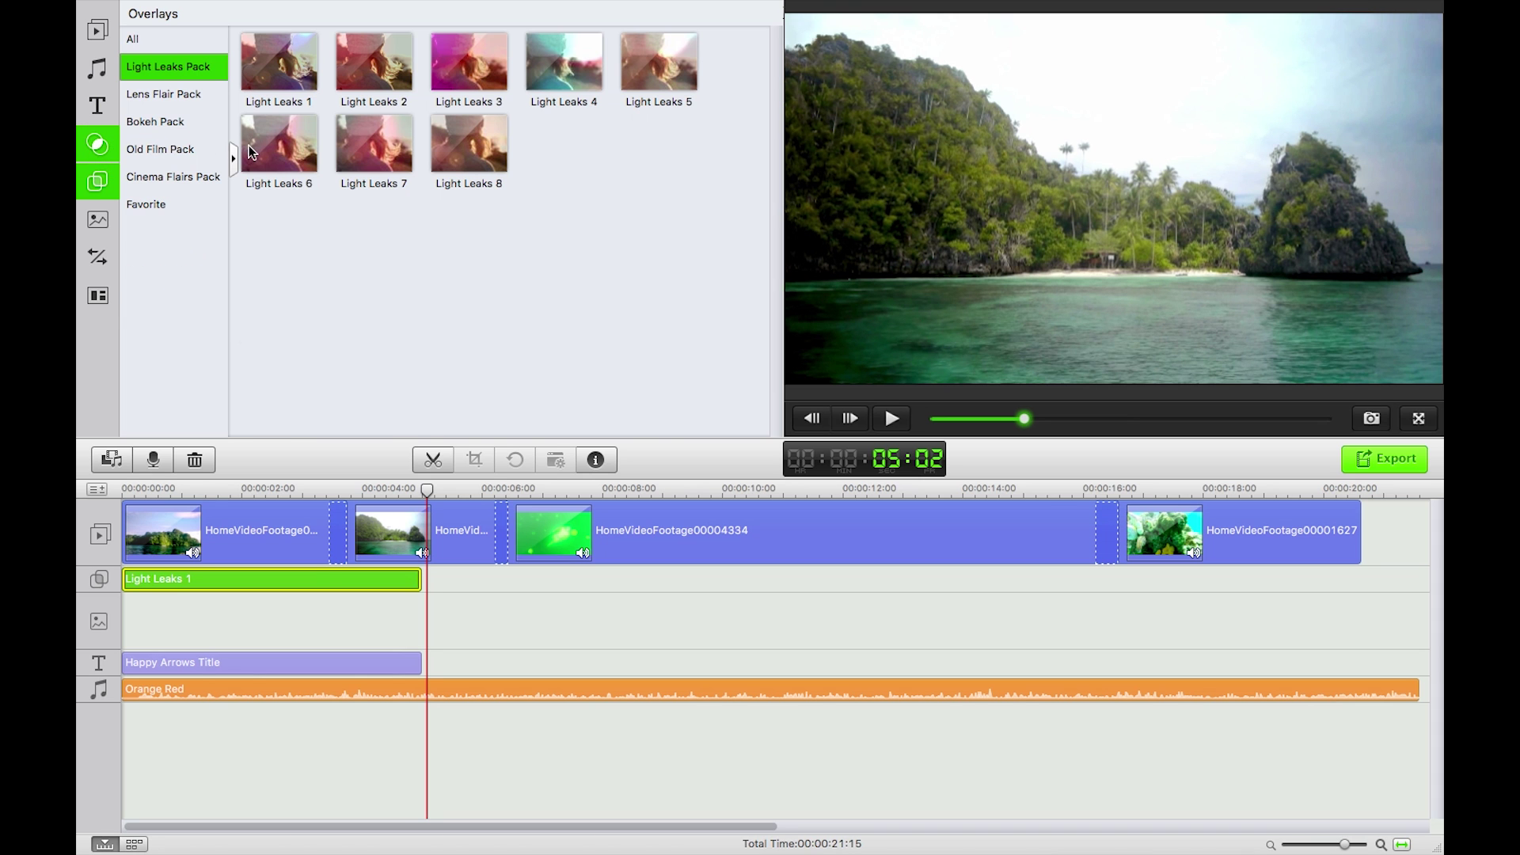
Apply the Lomography PurpleLomo filter over the final clip, trimmed to end with it.
scroll(528, 246, down, 10)
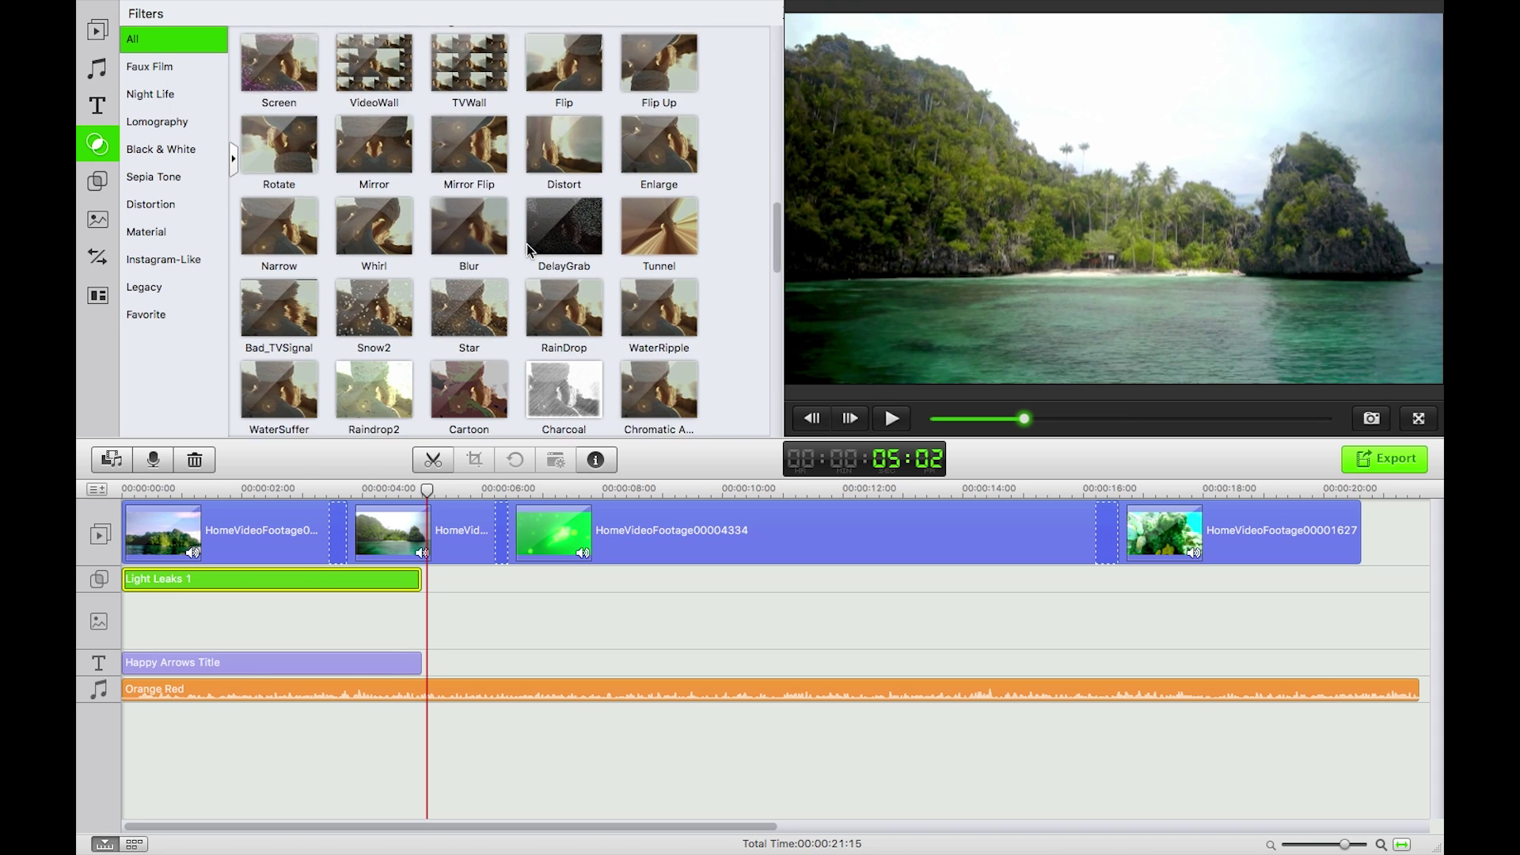
scroll(526, 244, down, 10)
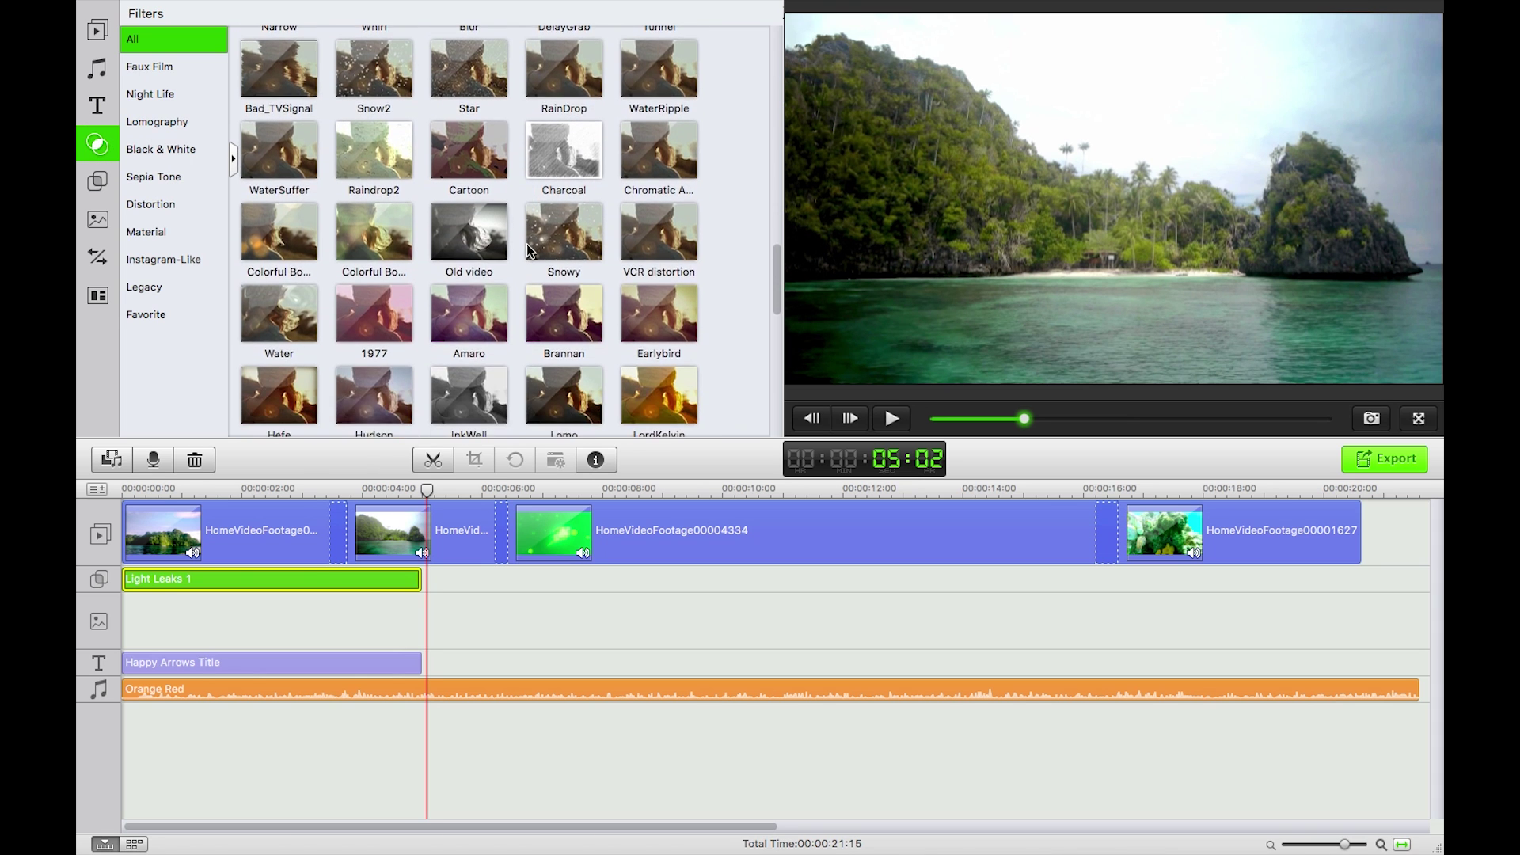
click(149, 124)
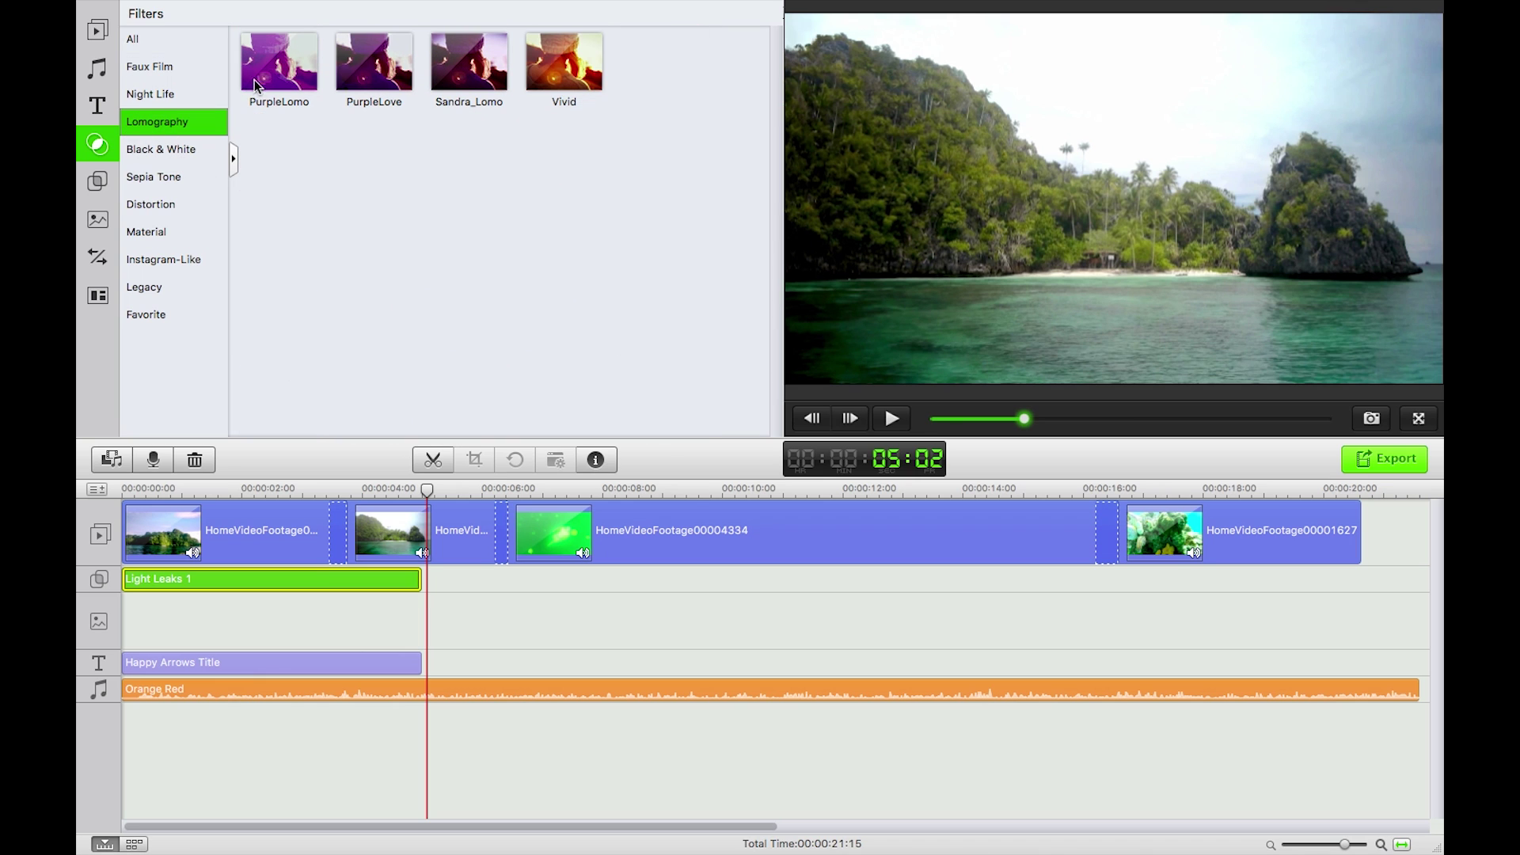
click(262, 69)
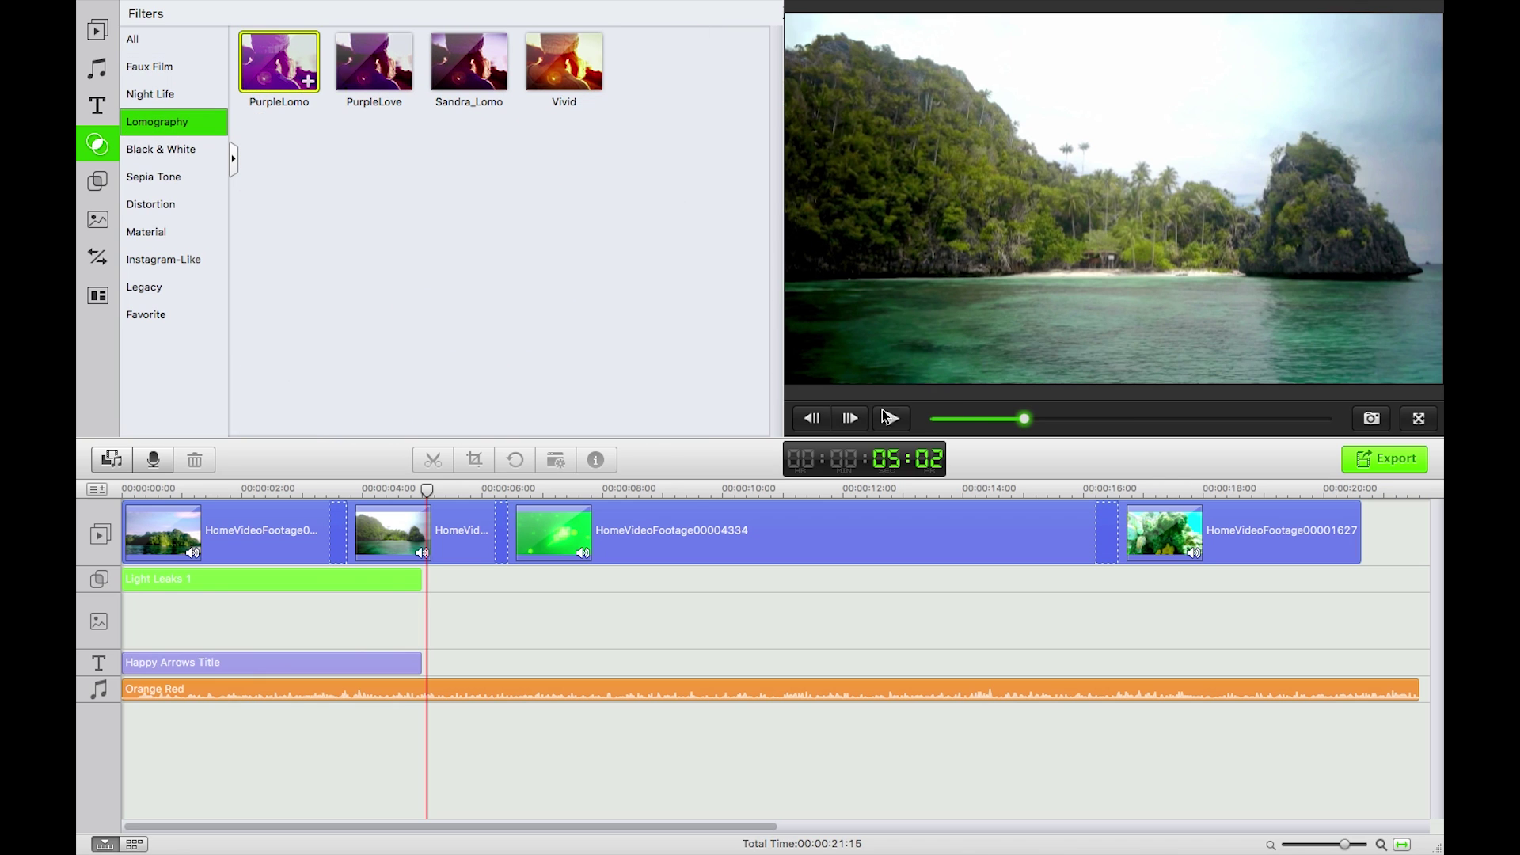
click(887, 417)
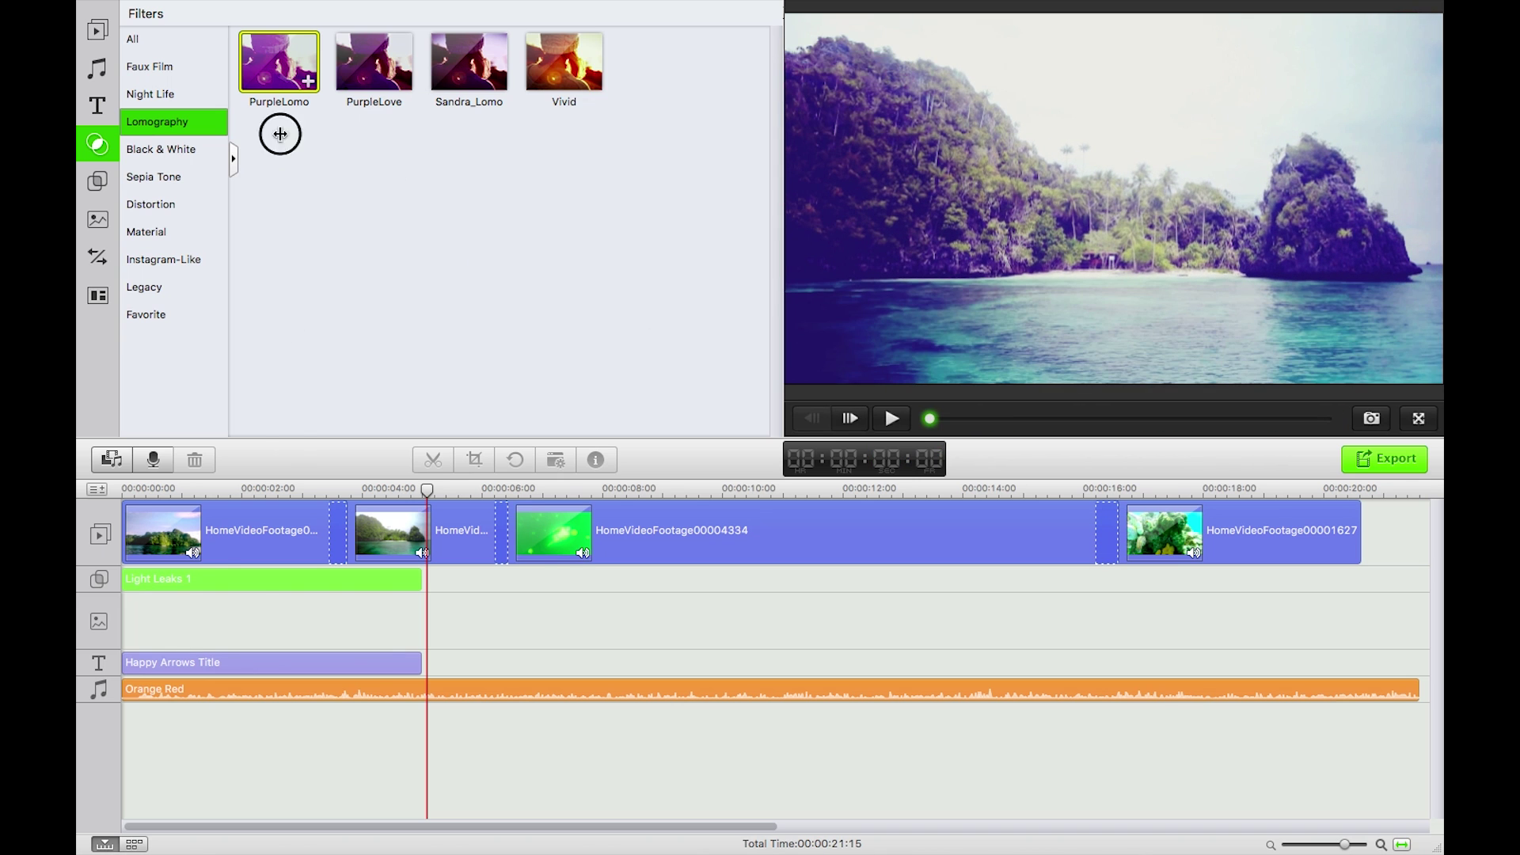
drag(280, 134, 921, 618)
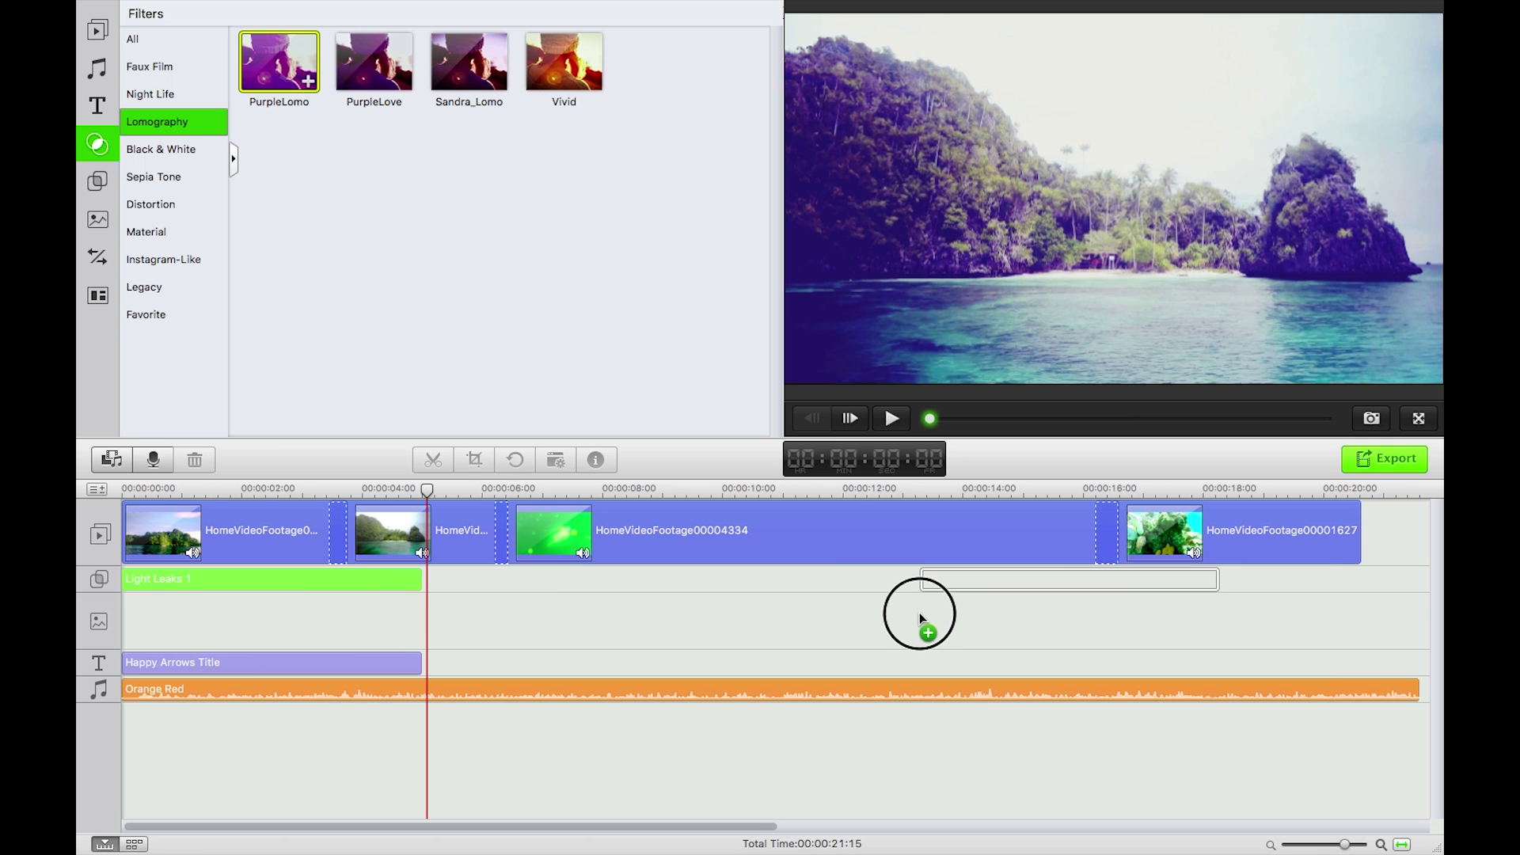
drag(1124, 608, 1124, 609)
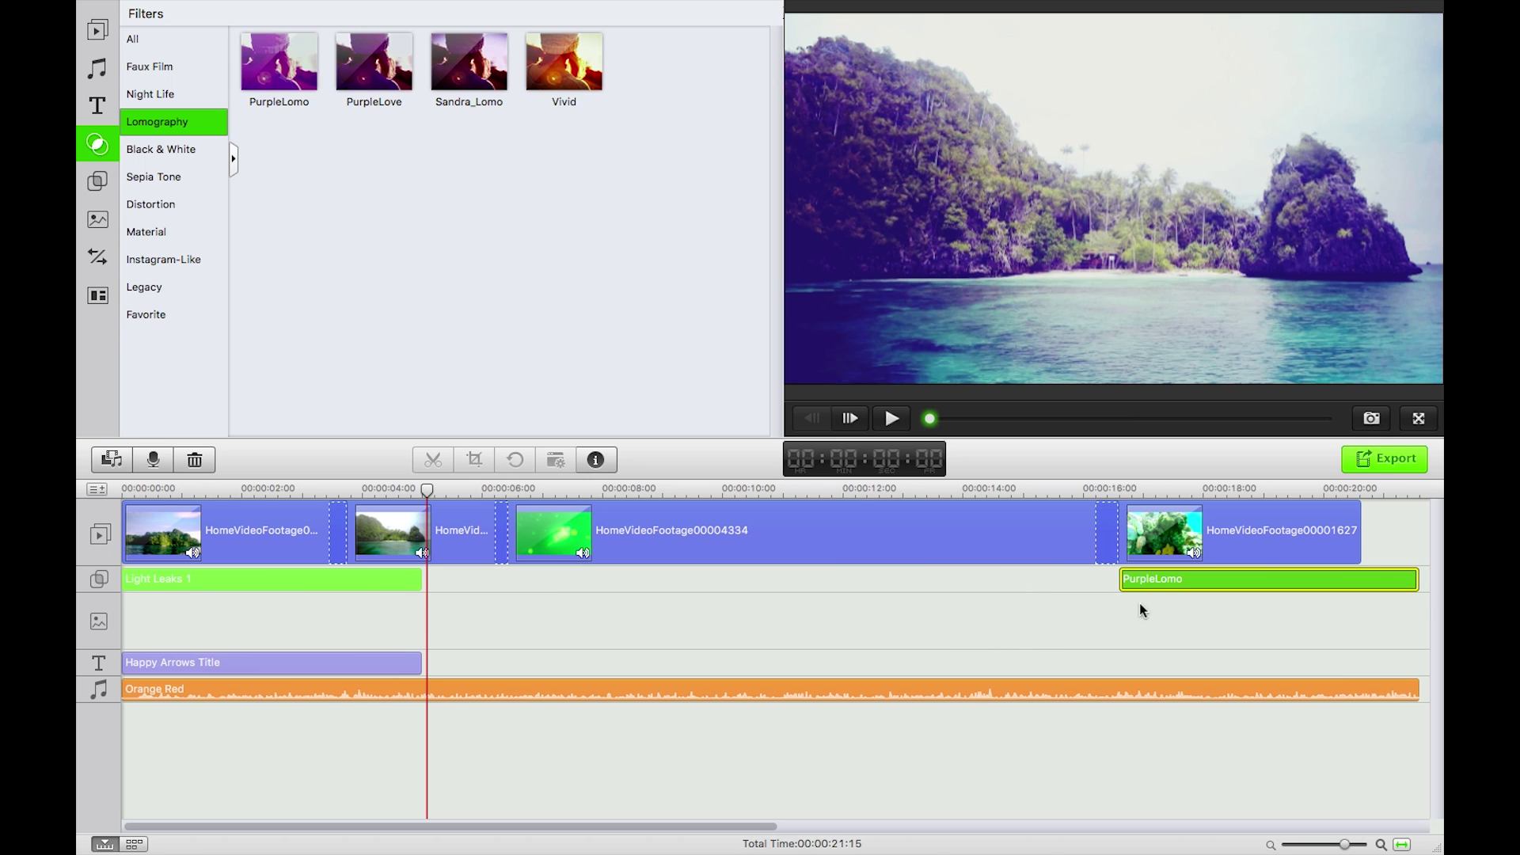
click(1414, 579)
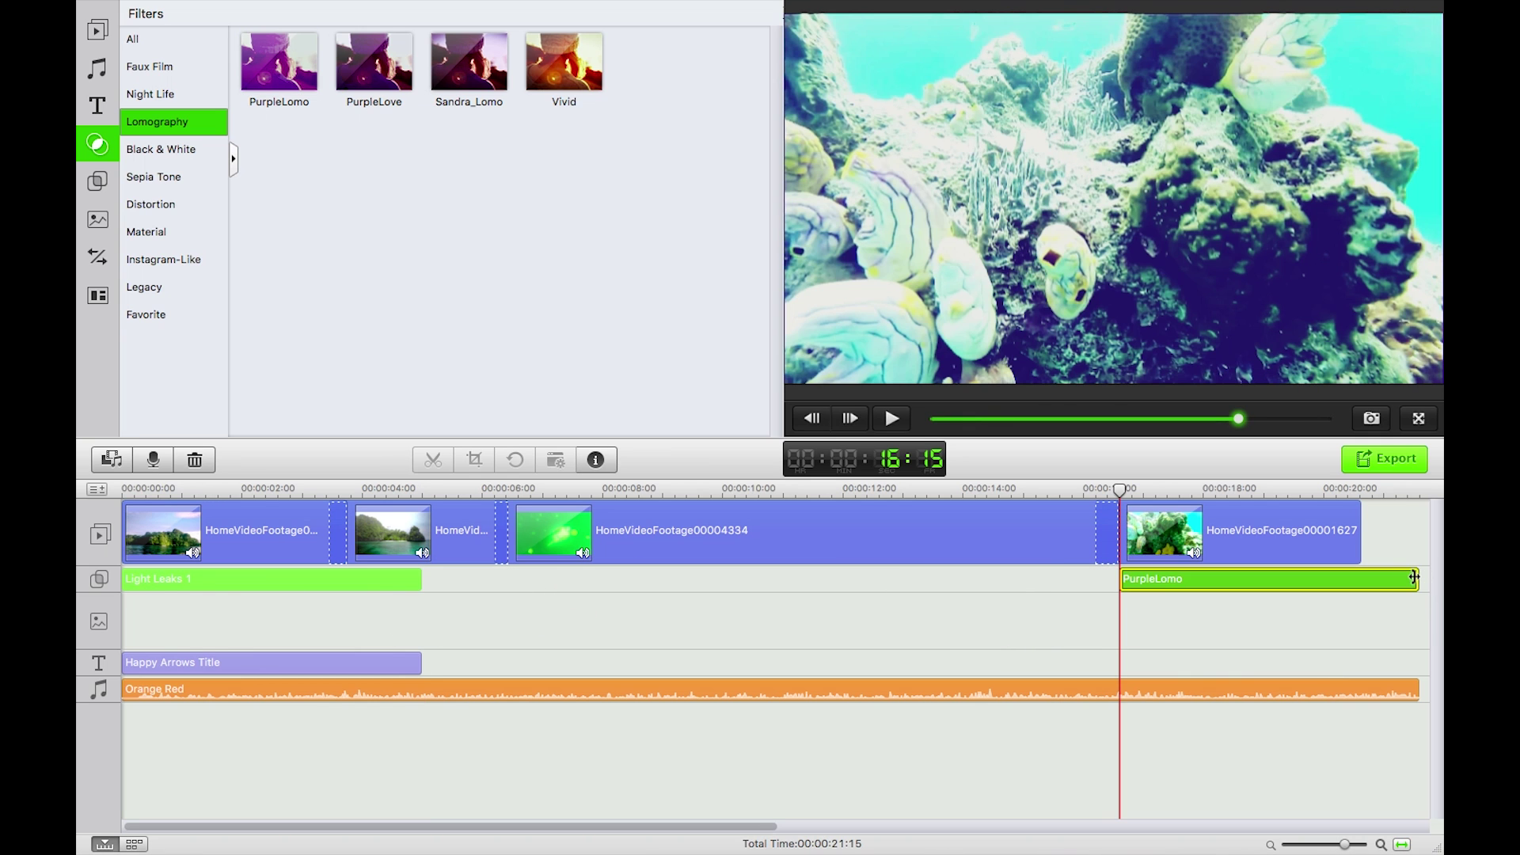
drag(1411, 579, 1354, 579)
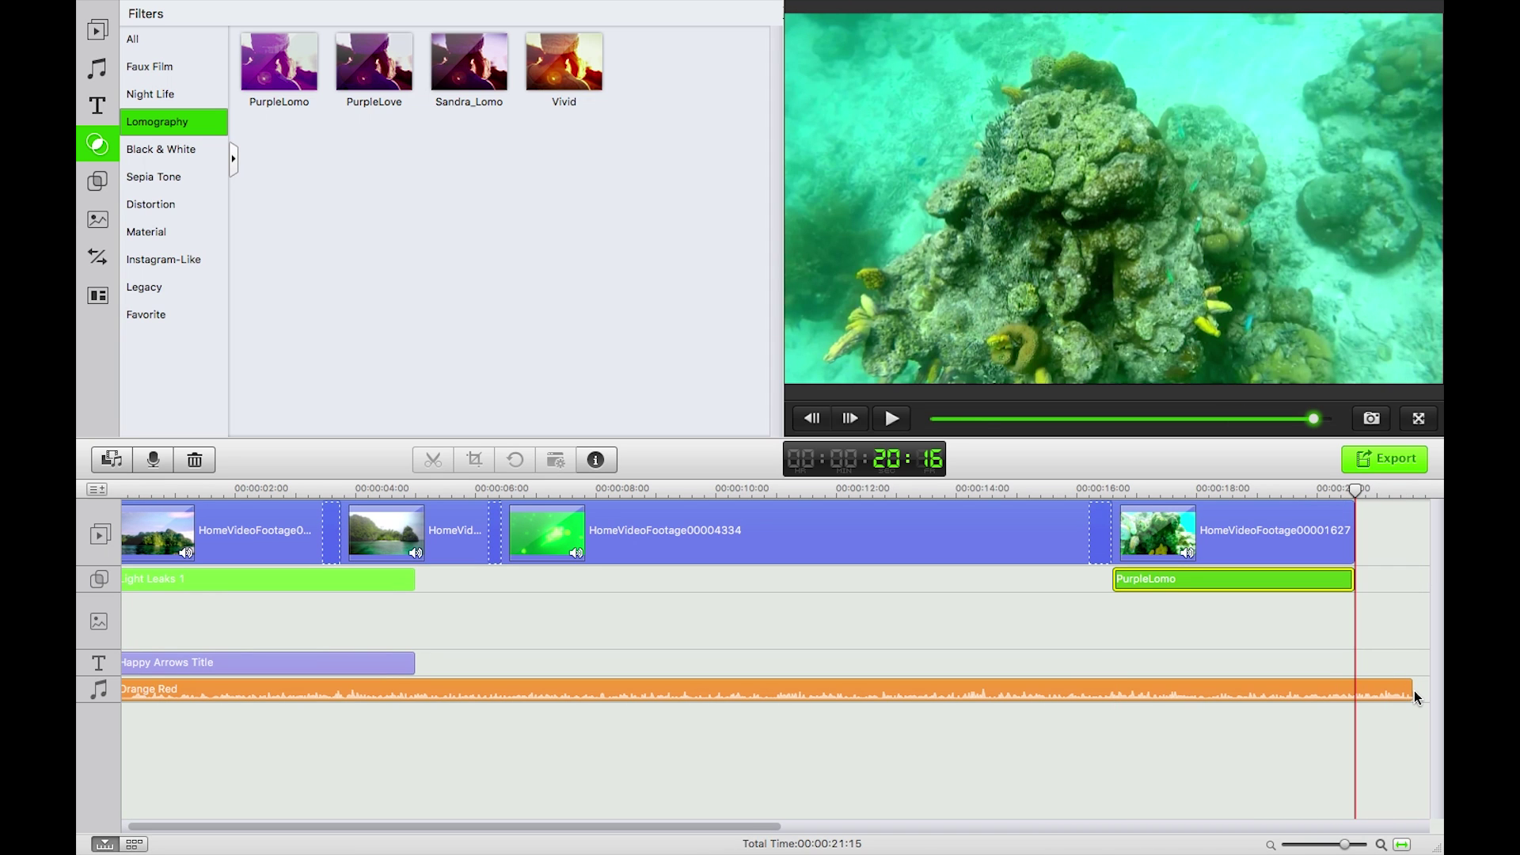
Delete the Orange Red music running past the video's end and return to the start.
click(1415, 692)
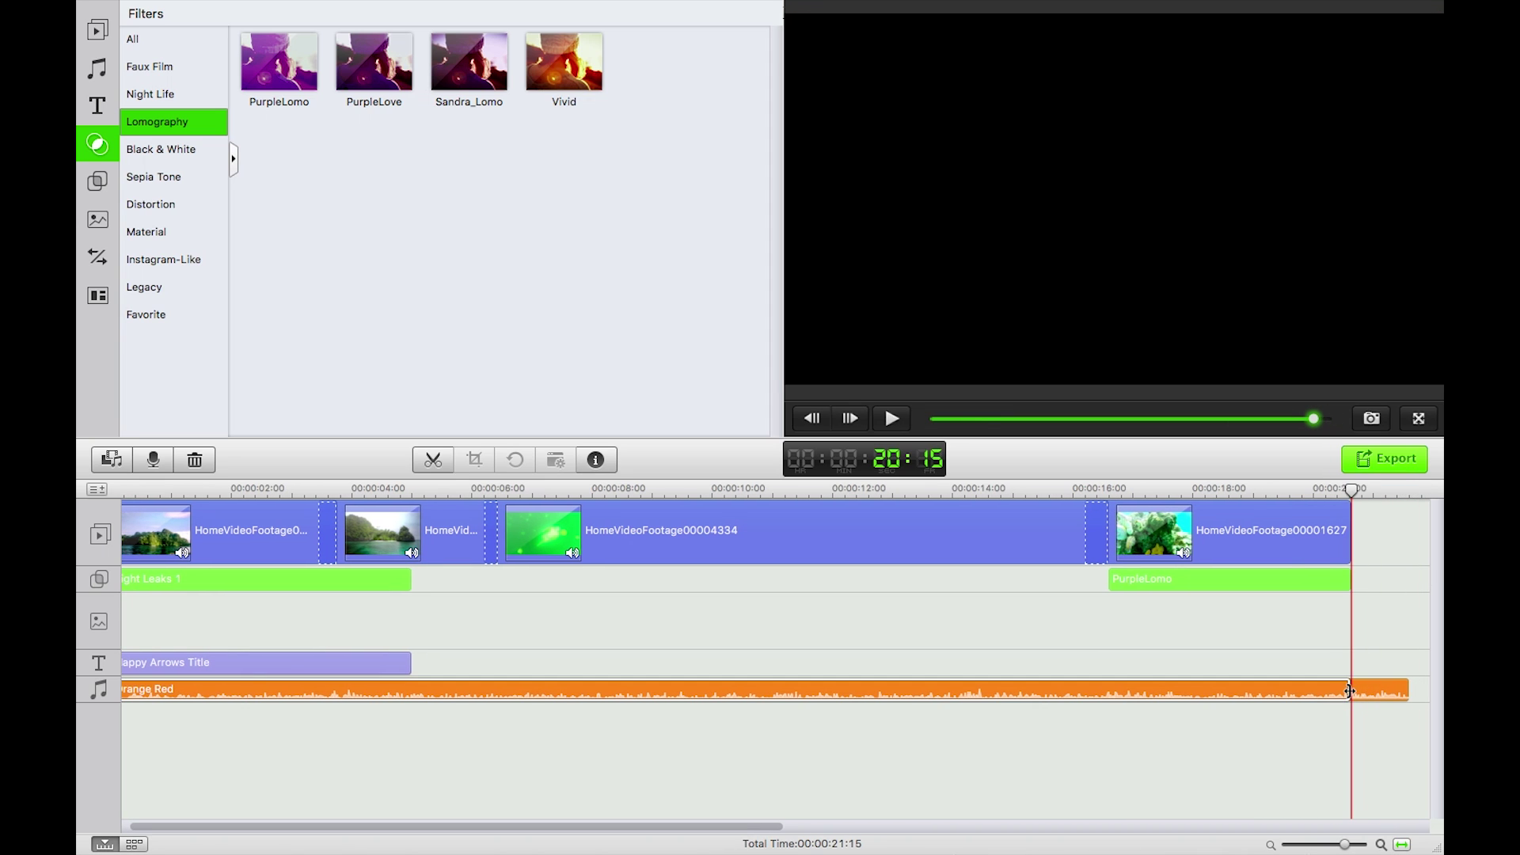
key(Delete)
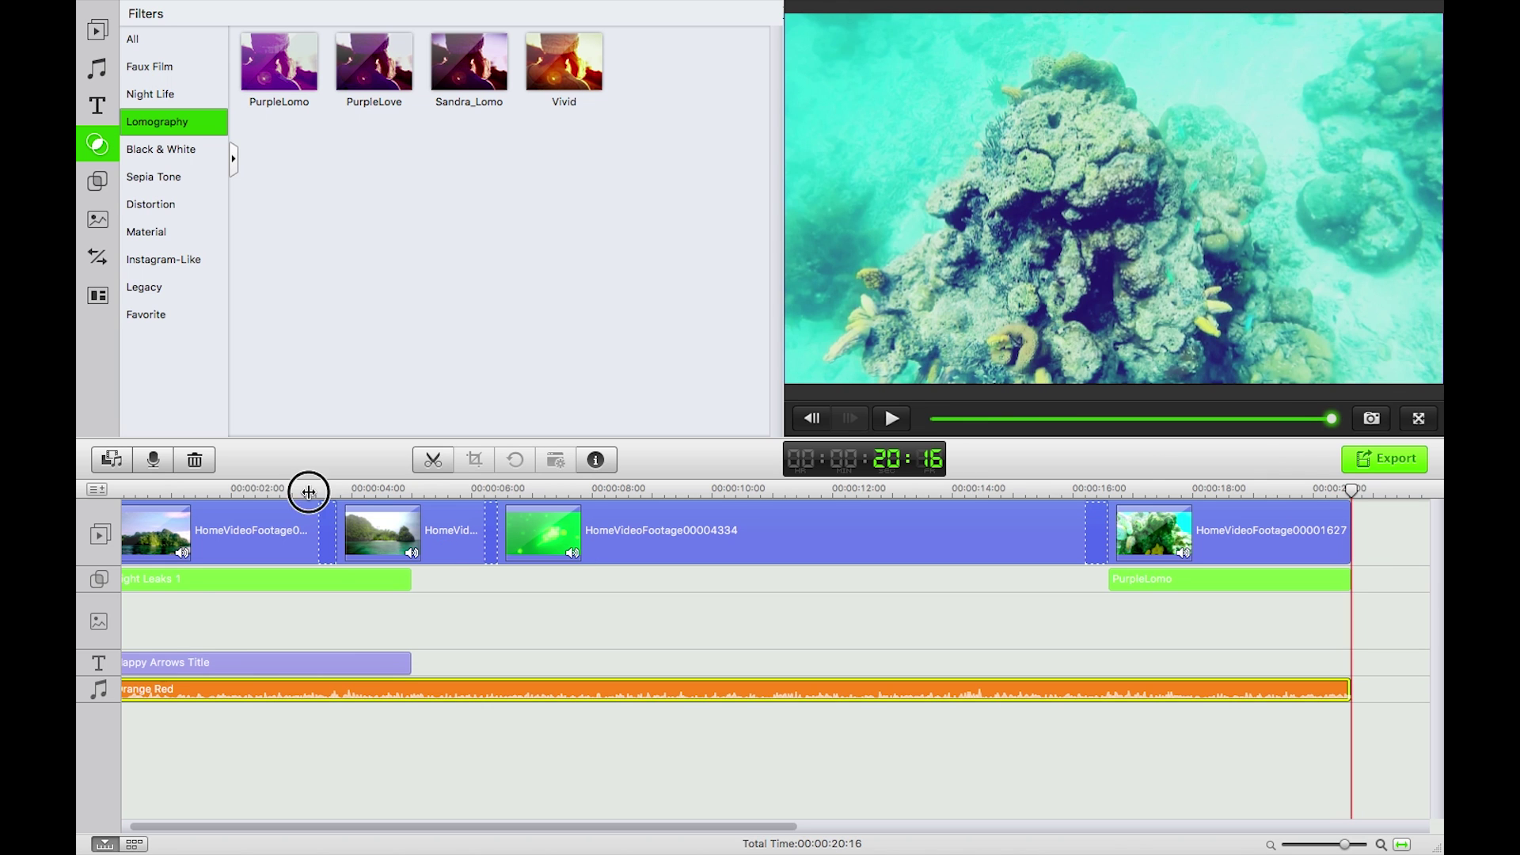
drag(308, 493, 88, 491)
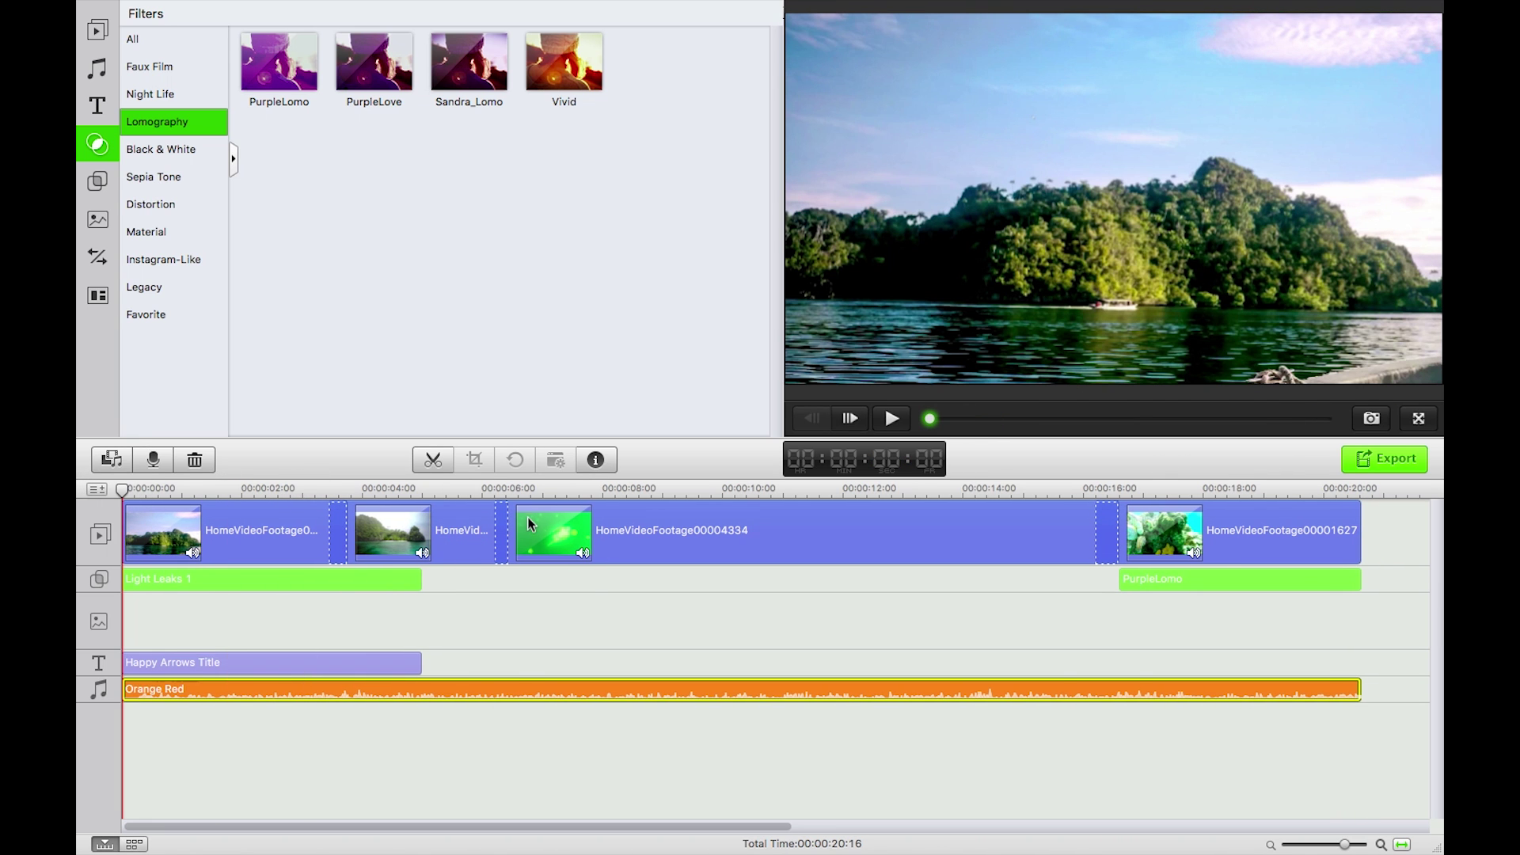
Play the video, extend PurpleLomo back to start at 16:15, and preview the filtered section.
key(space)
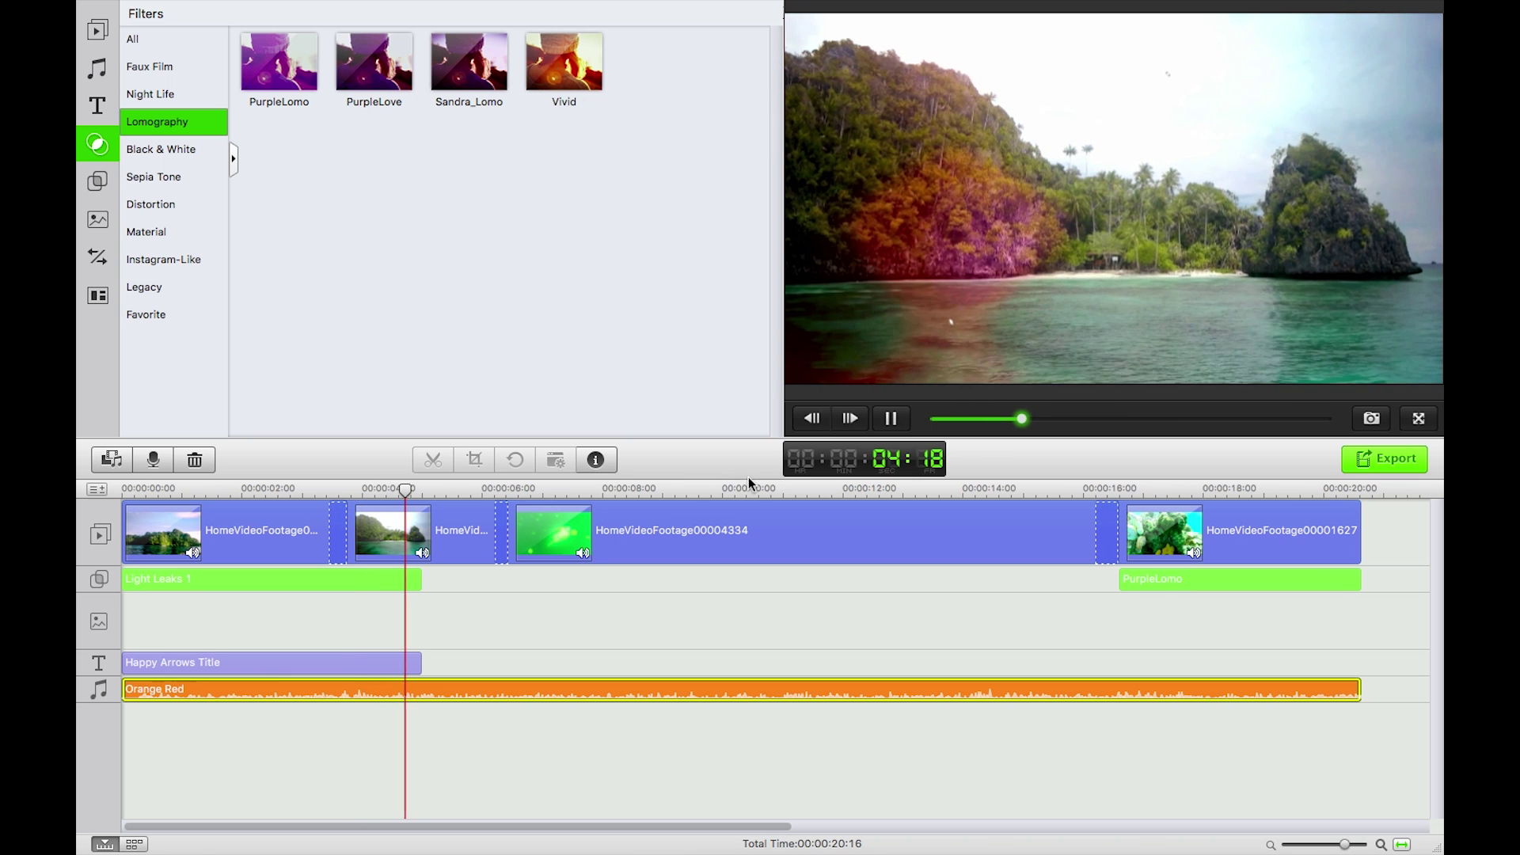
click(748, 491)
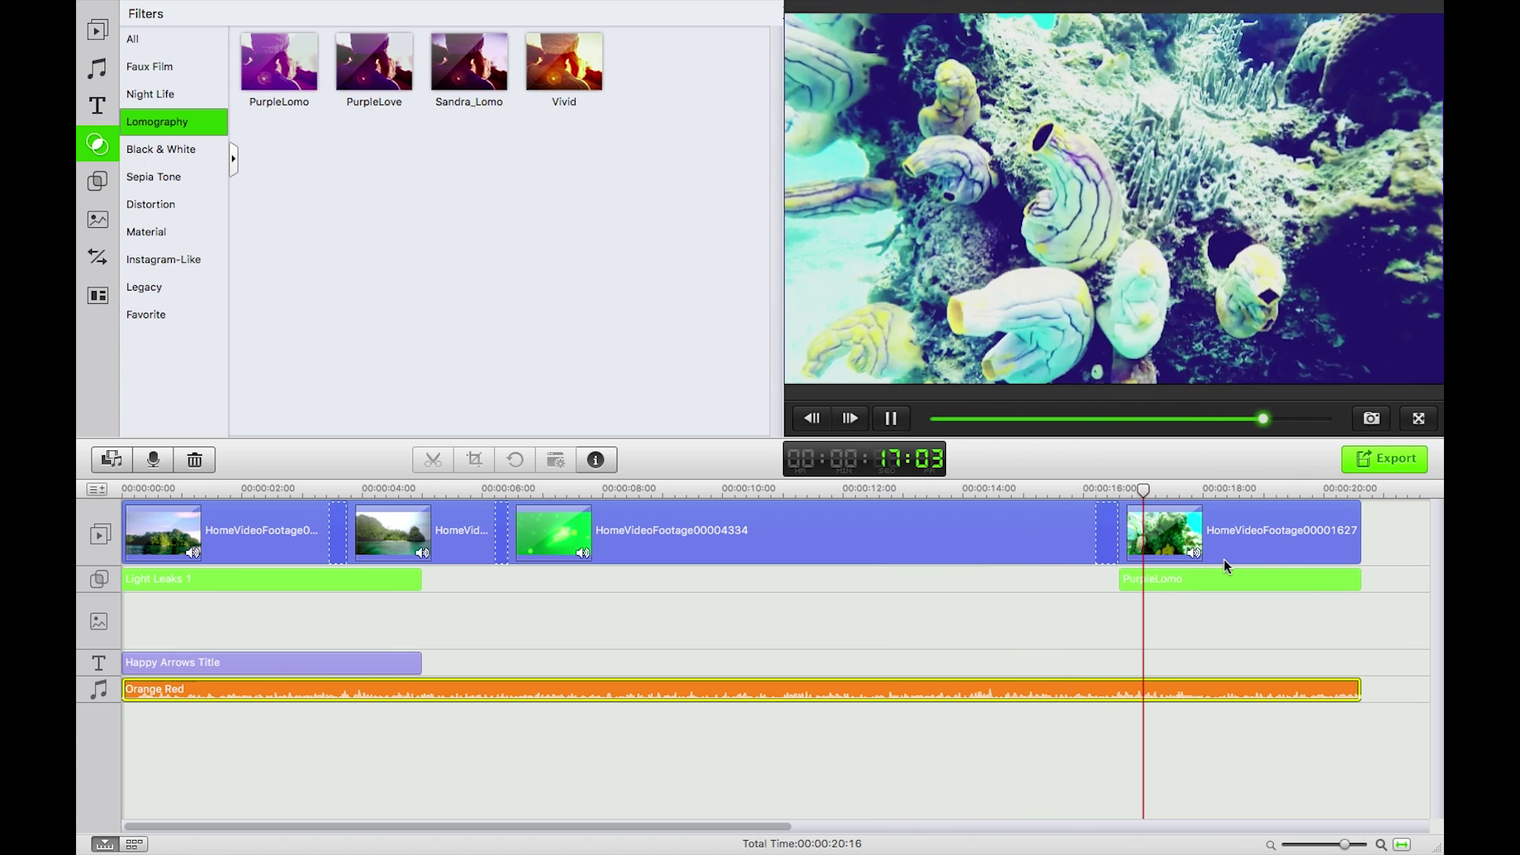
click(1144, 586)
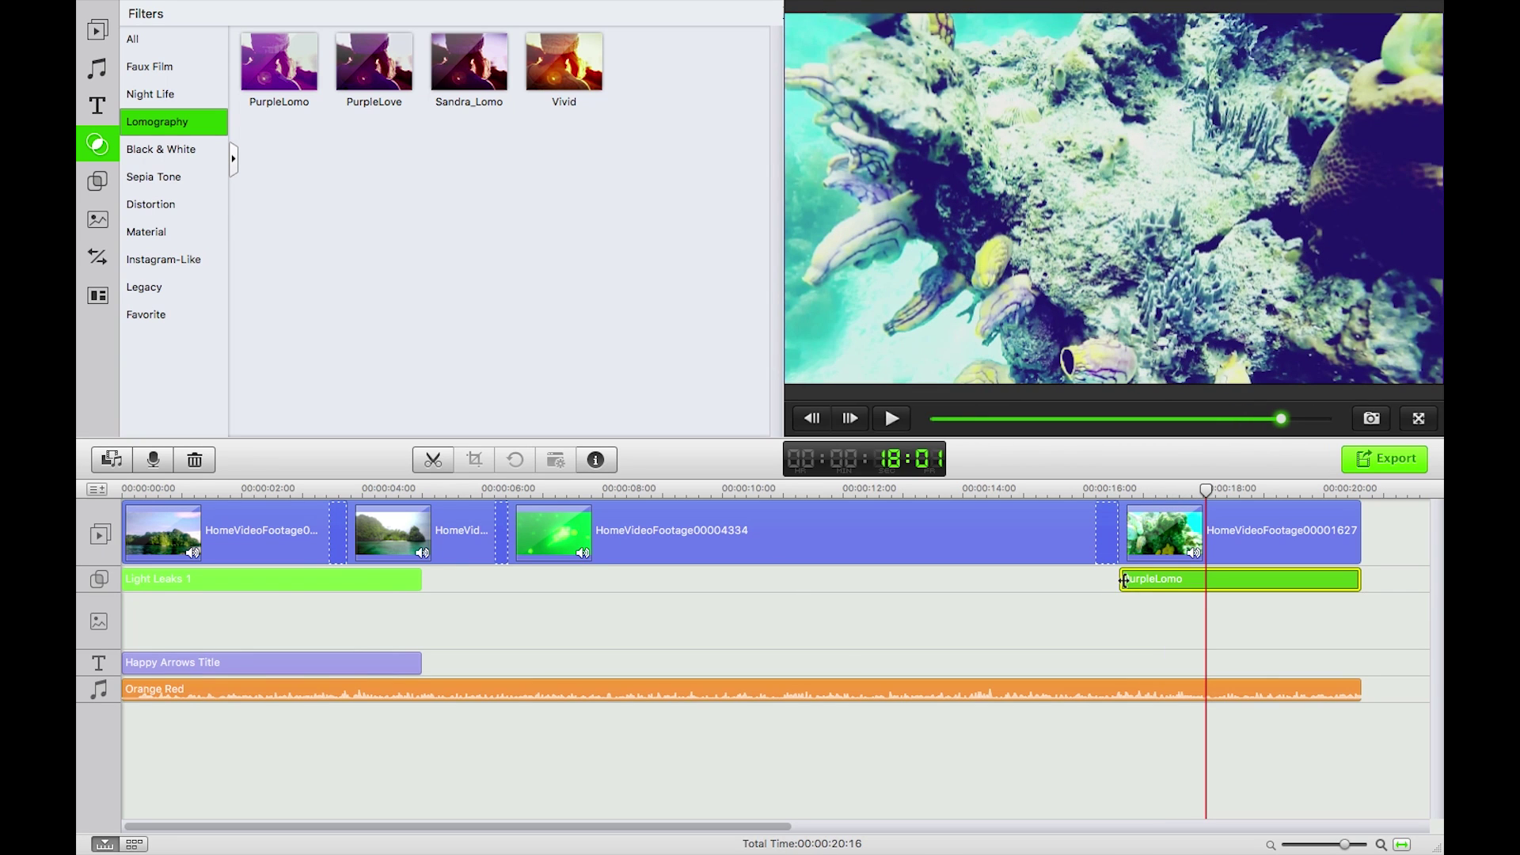
drag(1124, 581, 1098, 581)
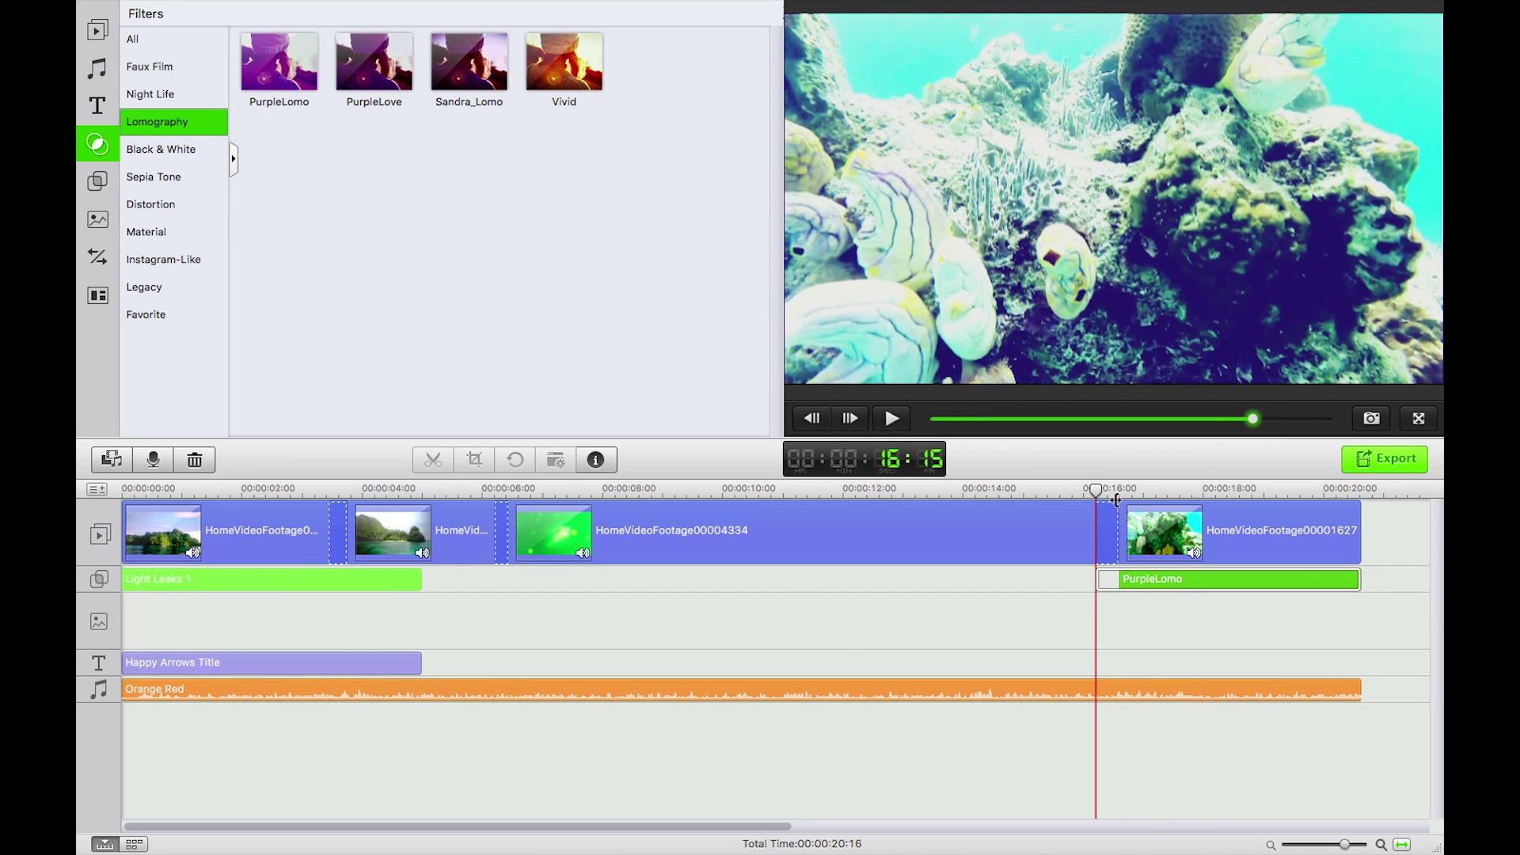
key(space)
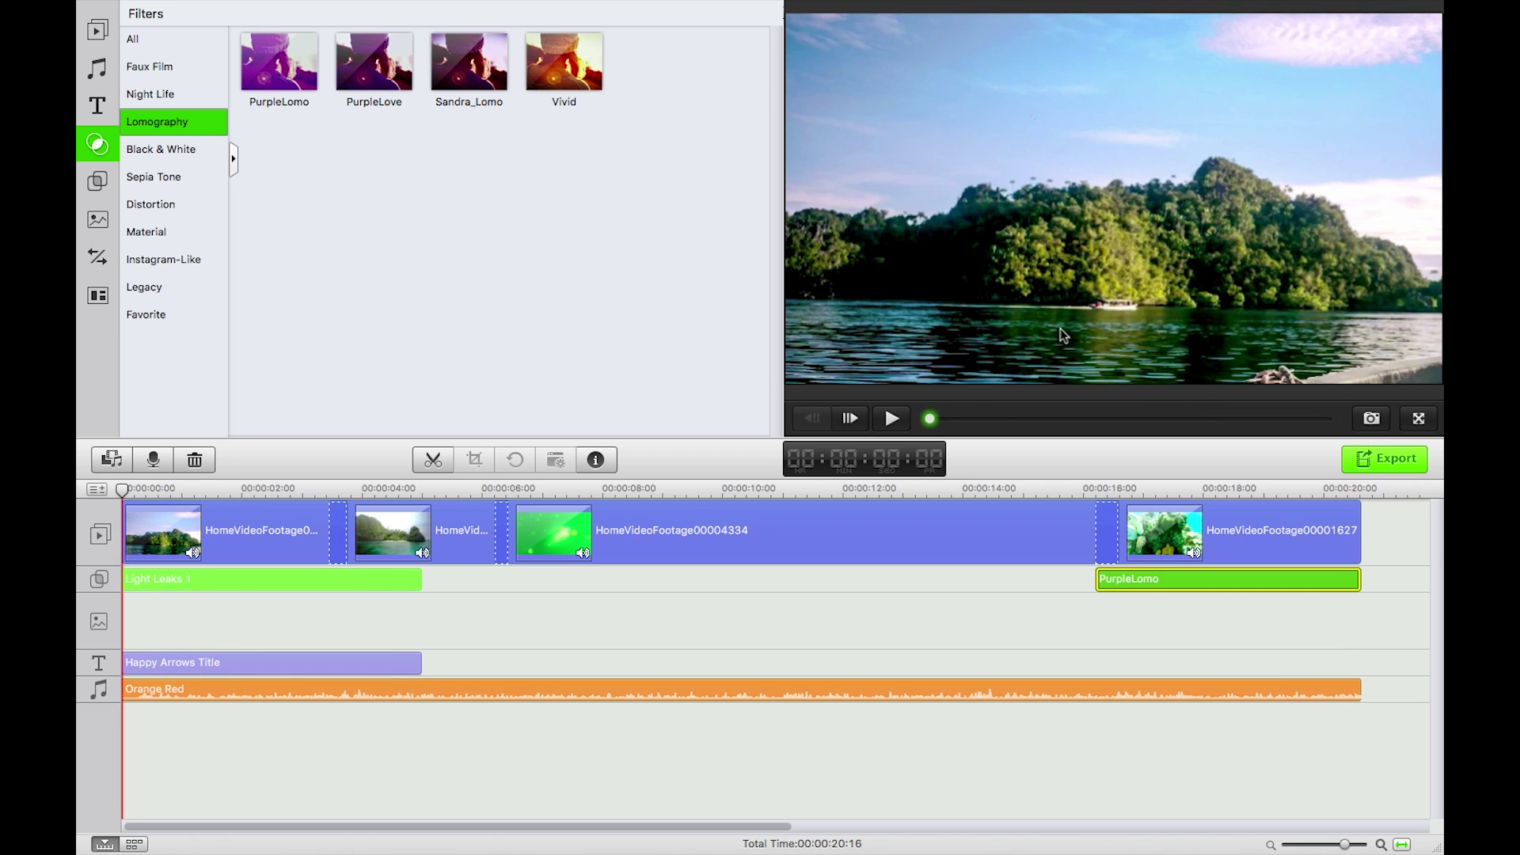
Save the project with Cmd+S under the name SwimmingWithJellyfish.isve.
key(super+s)
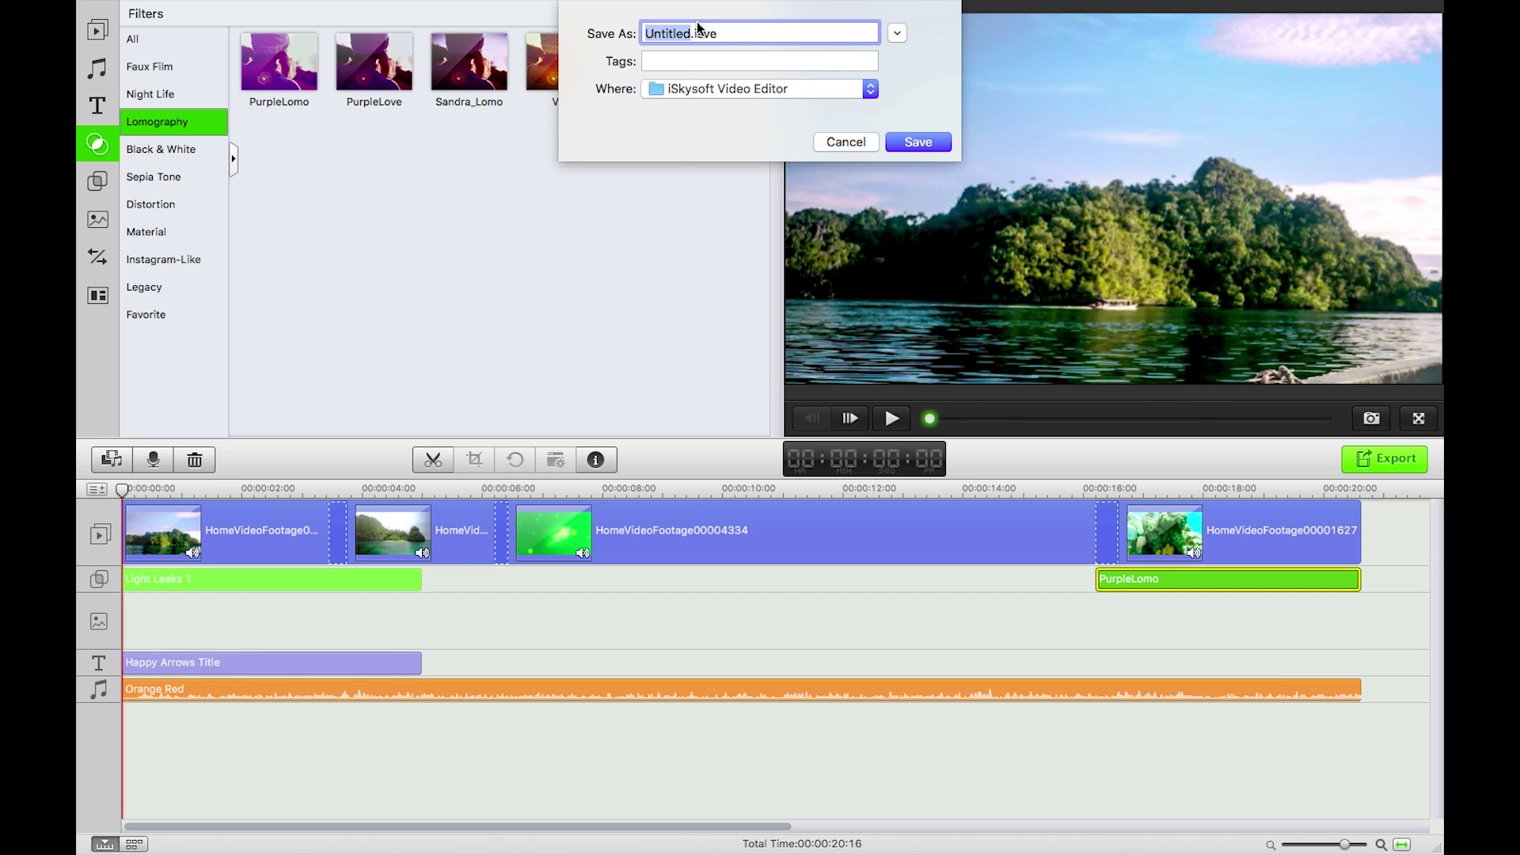
click(722, 34)
text(sh)
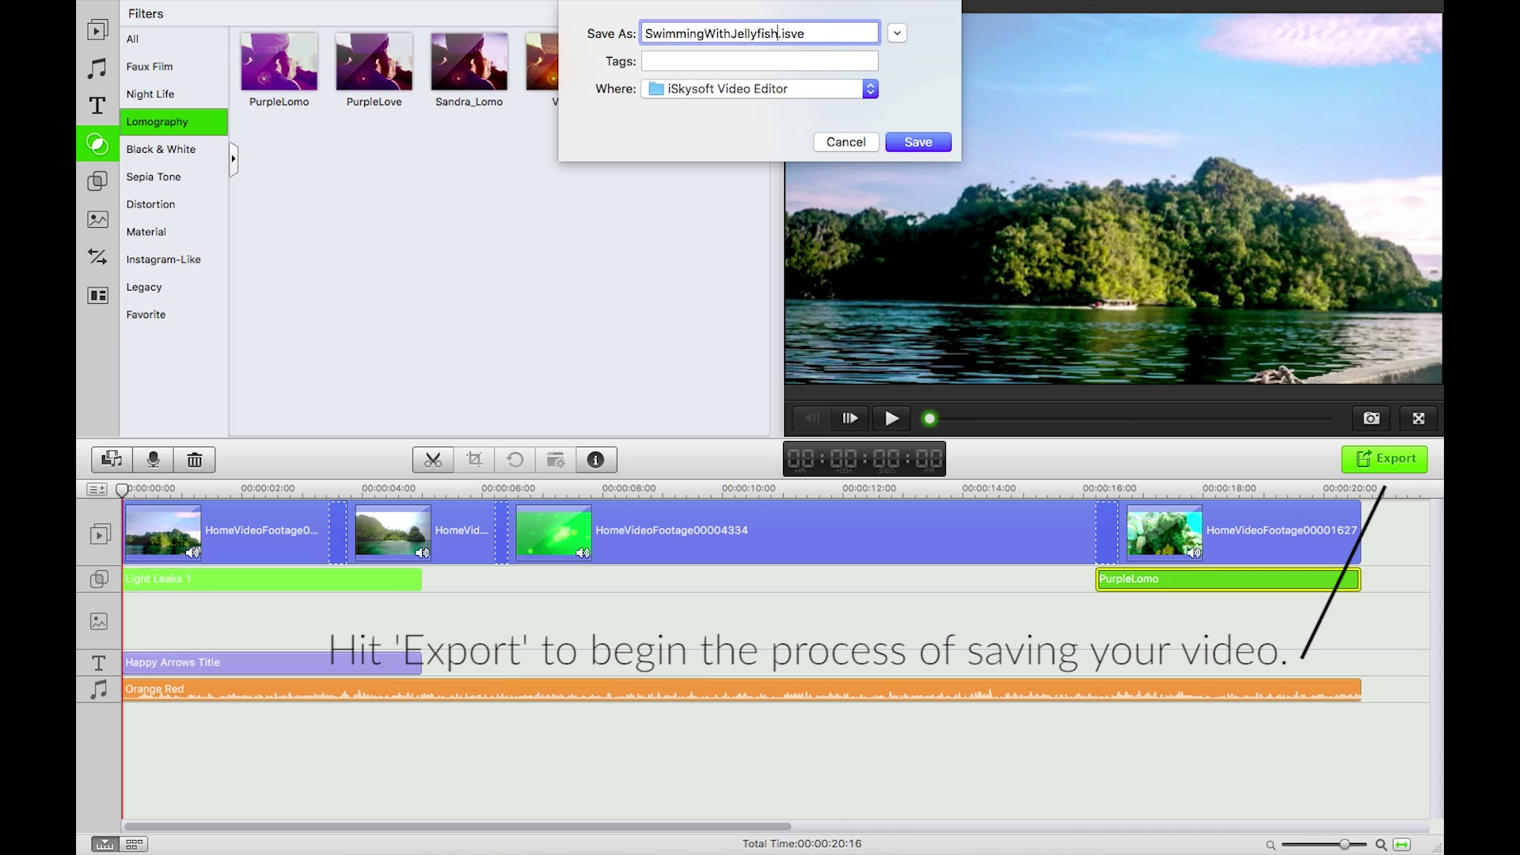
key(Return)
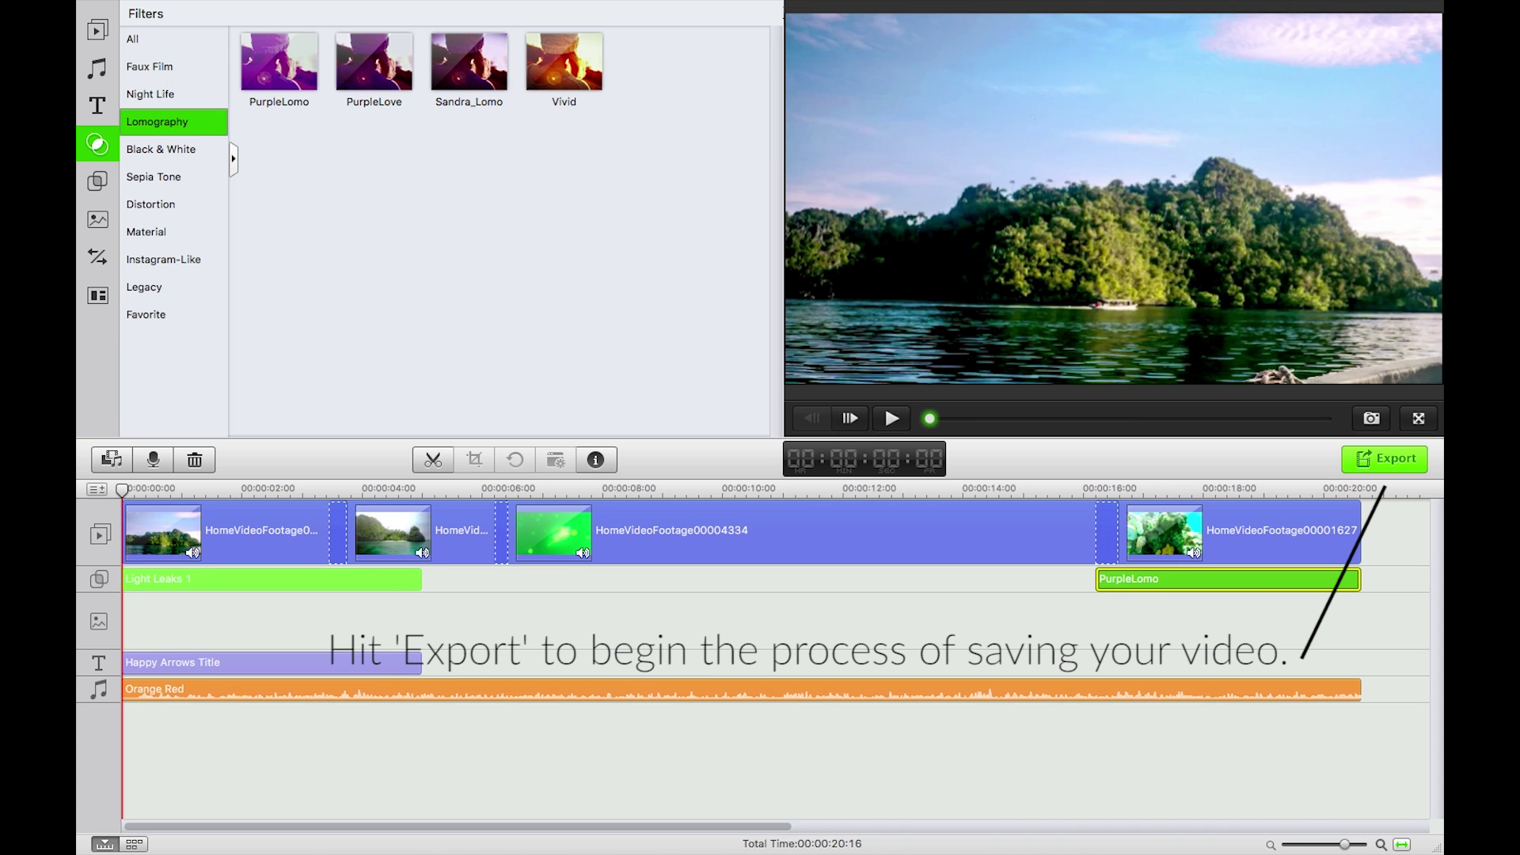
Open Export, look through the Devices, YouTube and Facebook options, then return to Formats.
click(1366, 465)
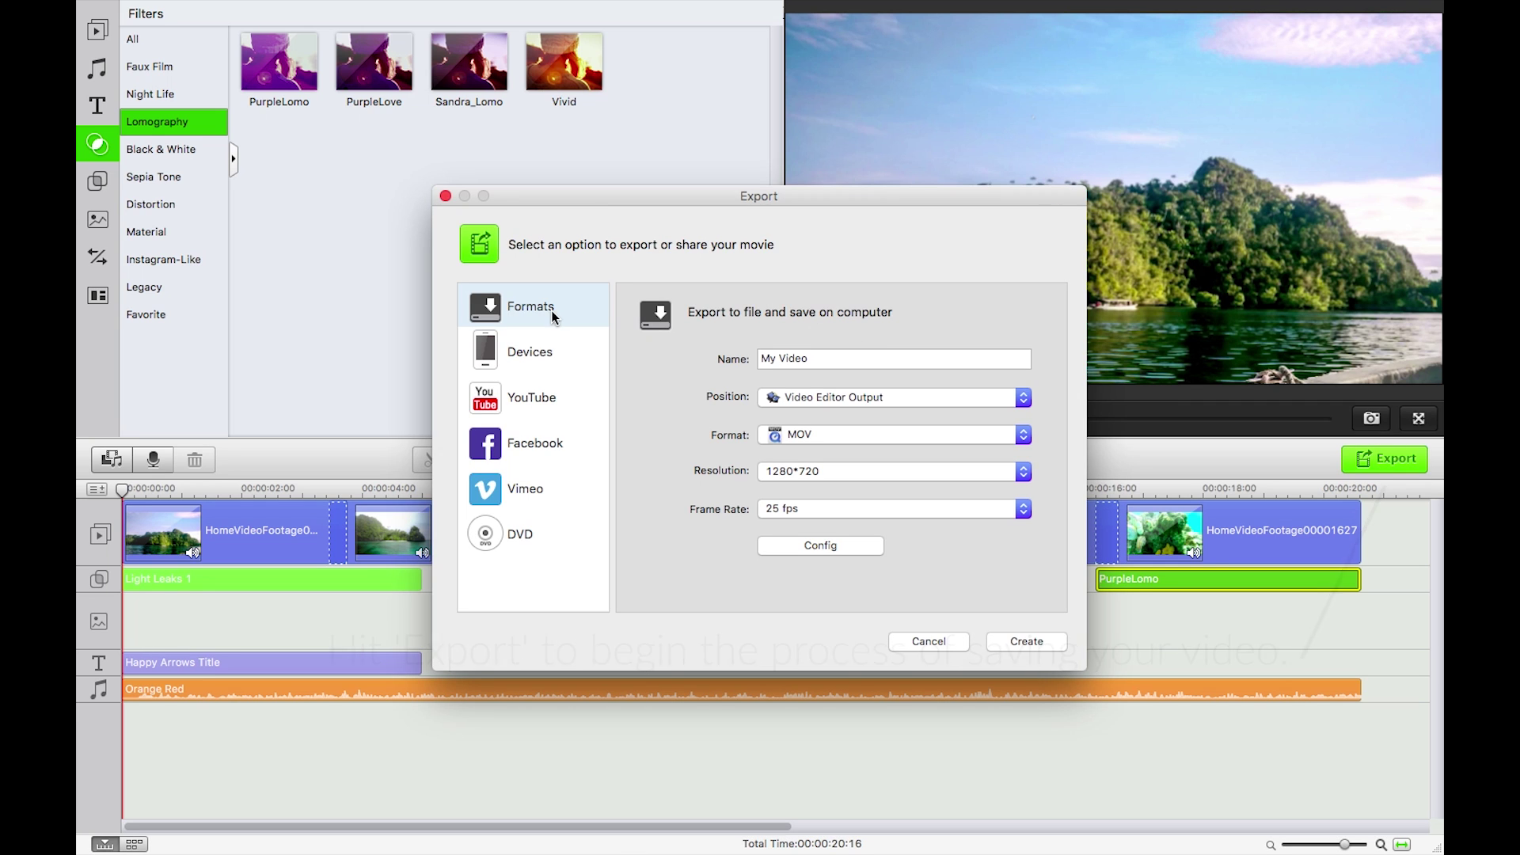
click(526, 350)
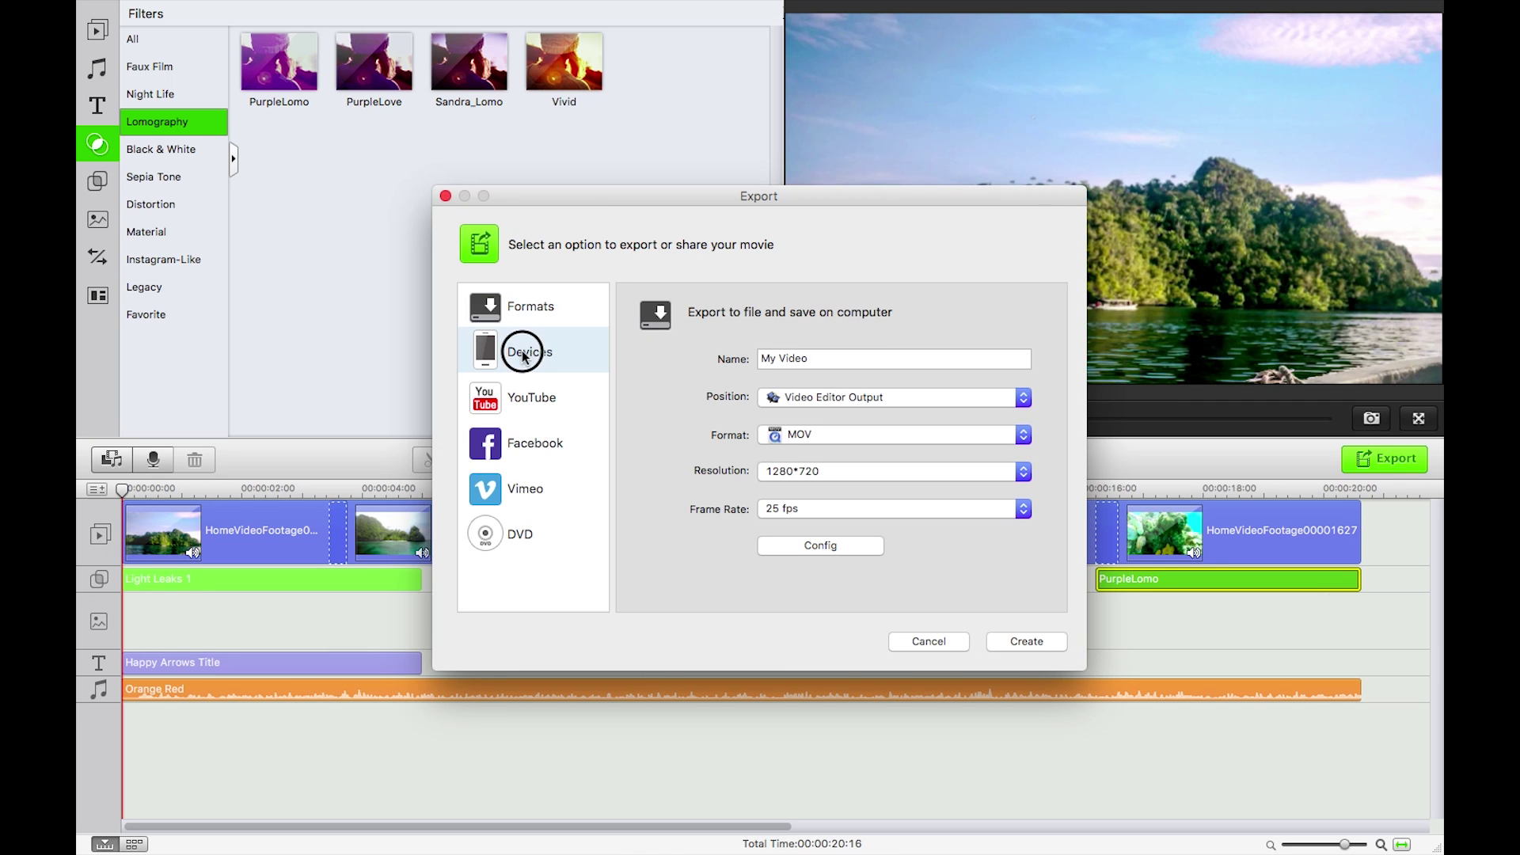
click(526, 396)
click(526, 446)
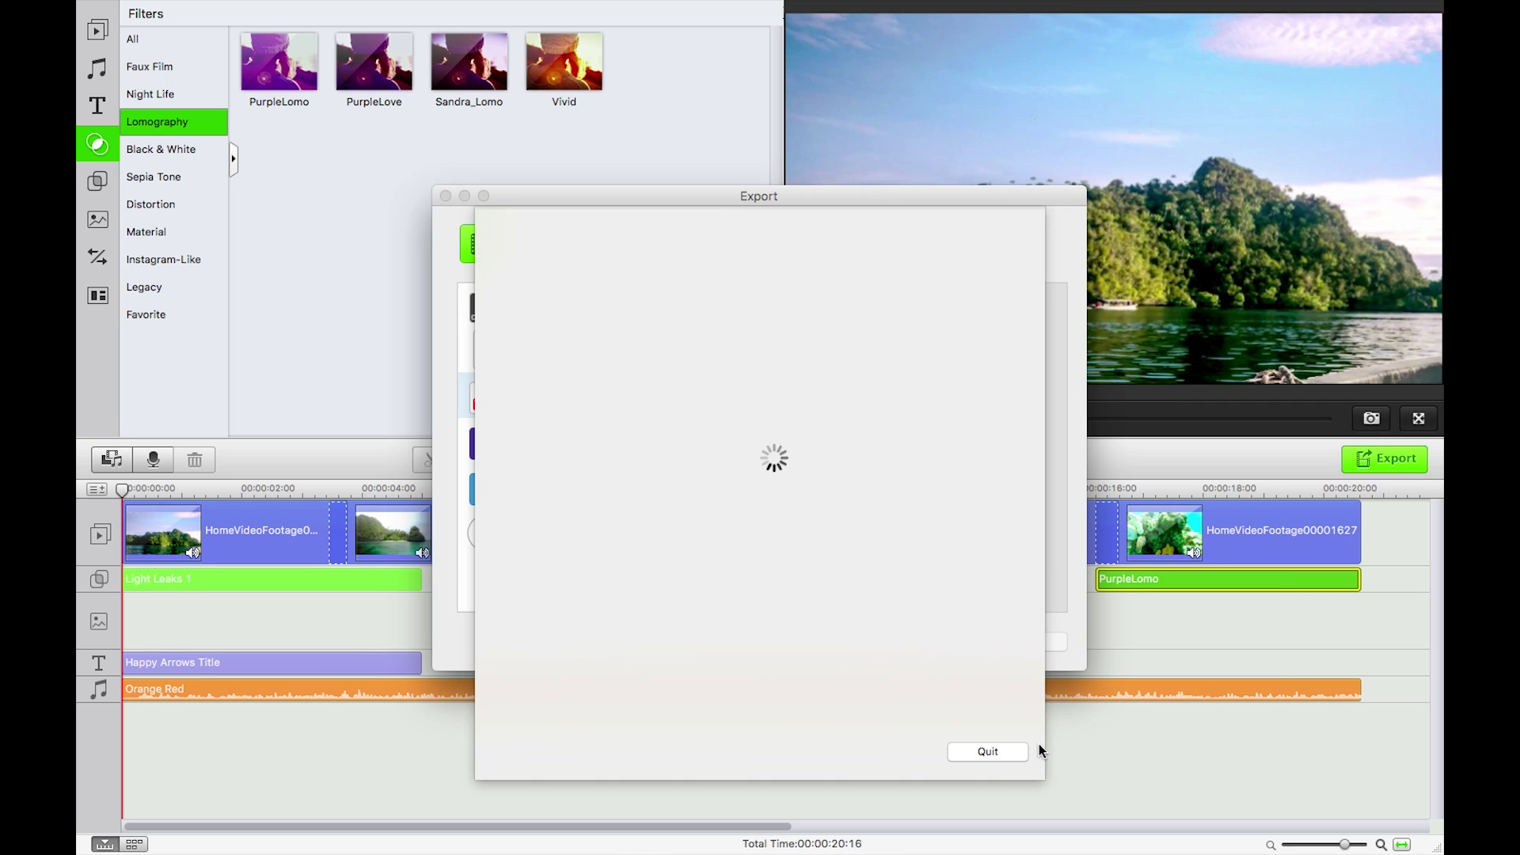
click(989, 751)
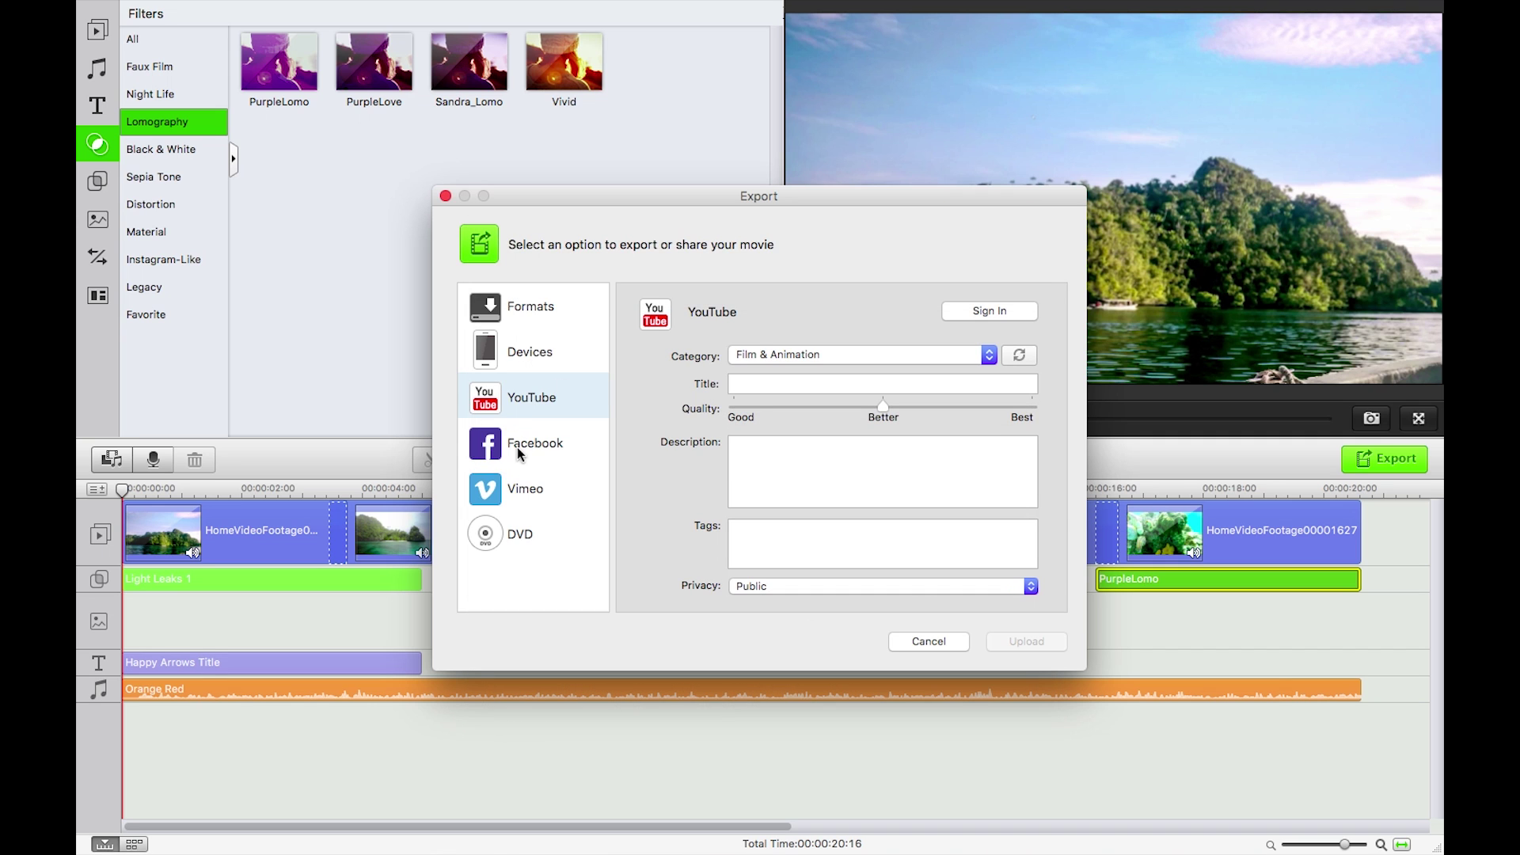
click(520, 449)
click(987, 749)
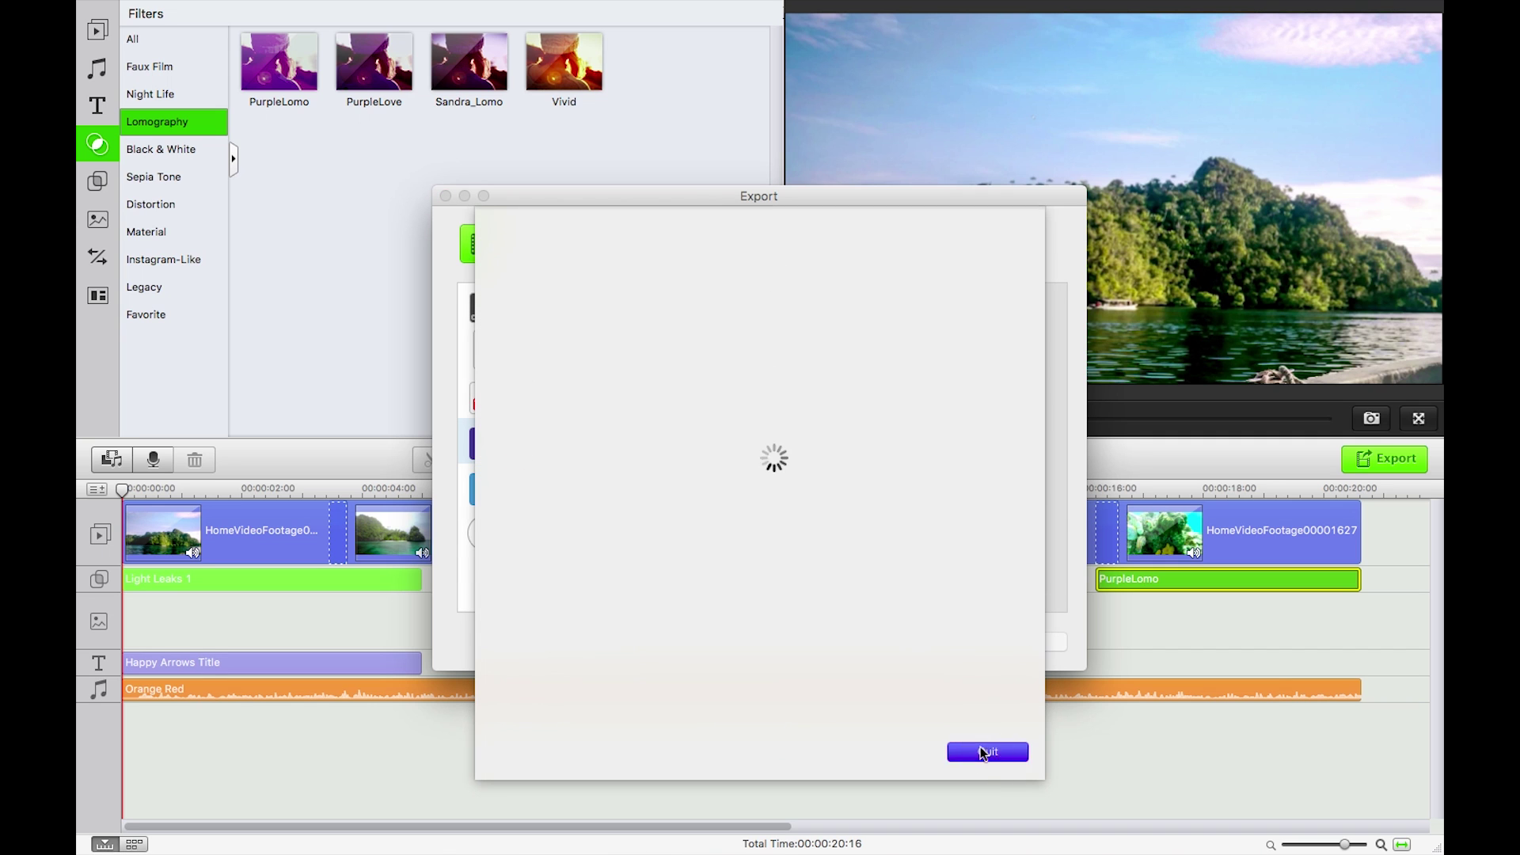
click(507, 313)
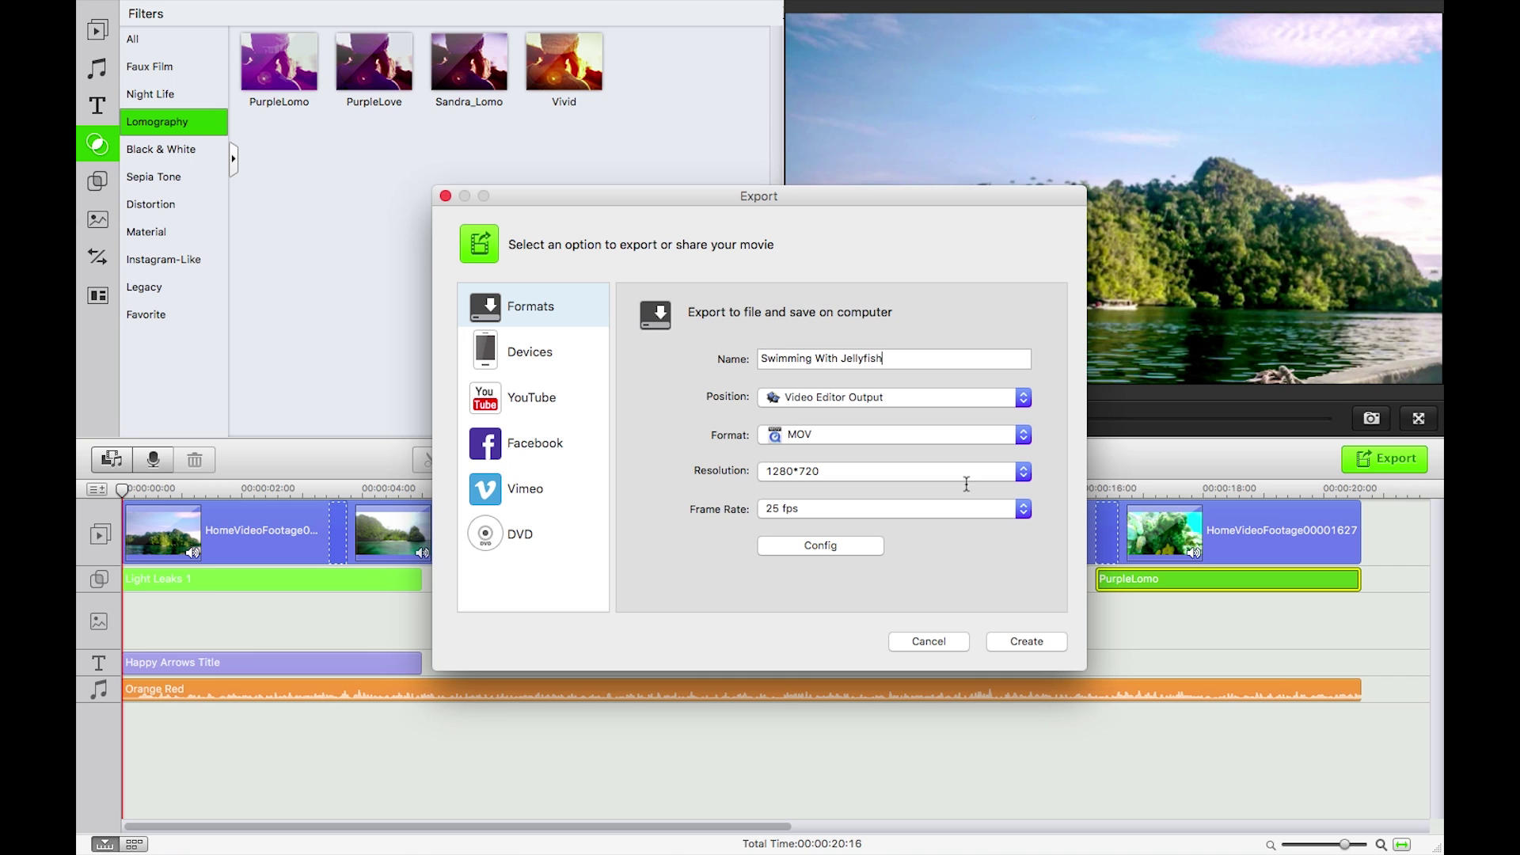
Set the export to MOV at 1920*1080 resolution and 24 fps.
click(806, 393)
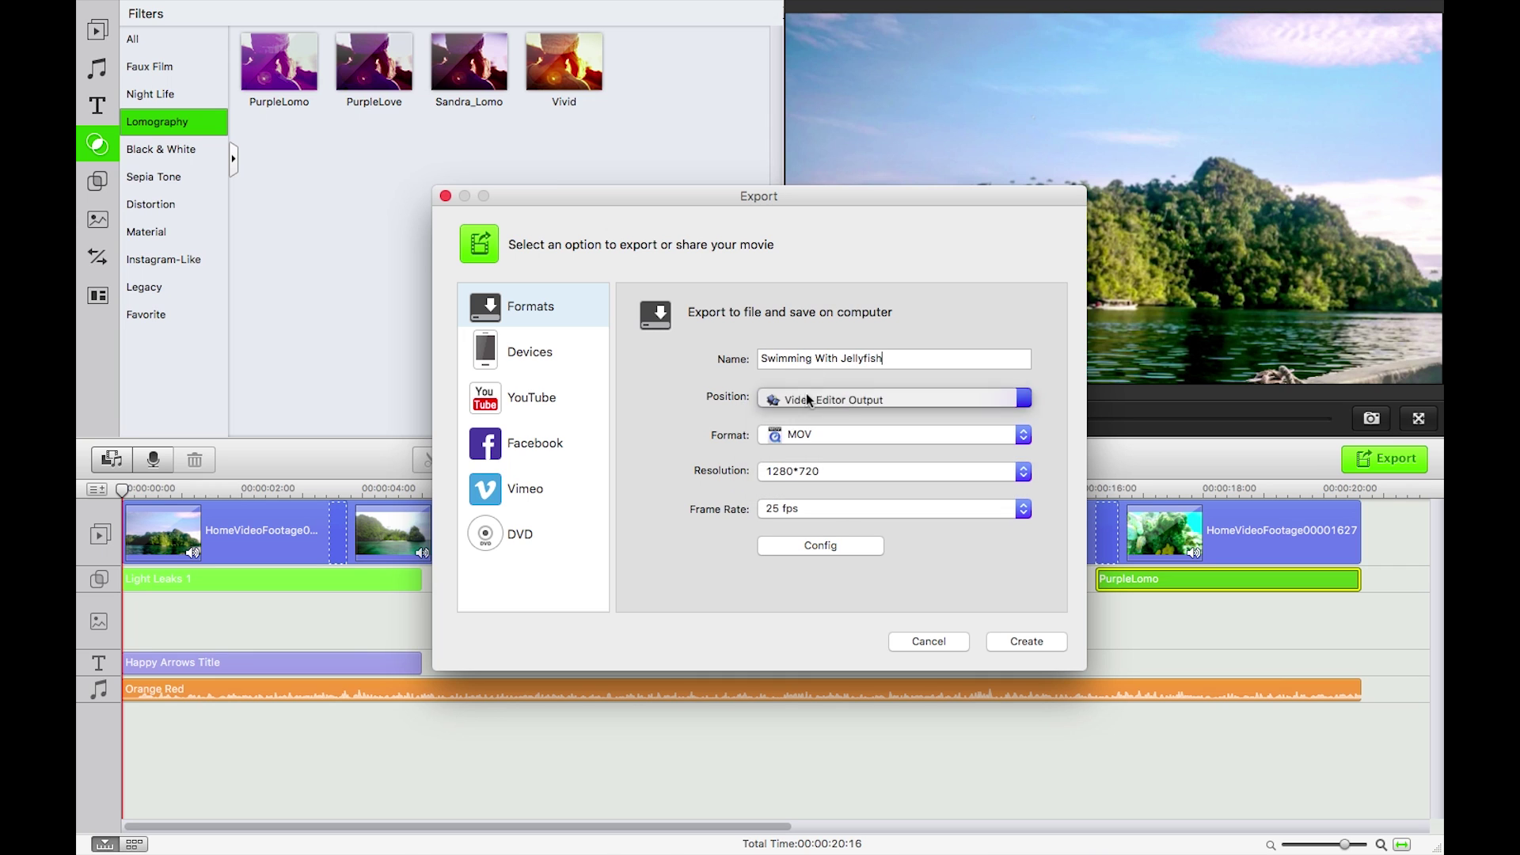
click(795, 435)
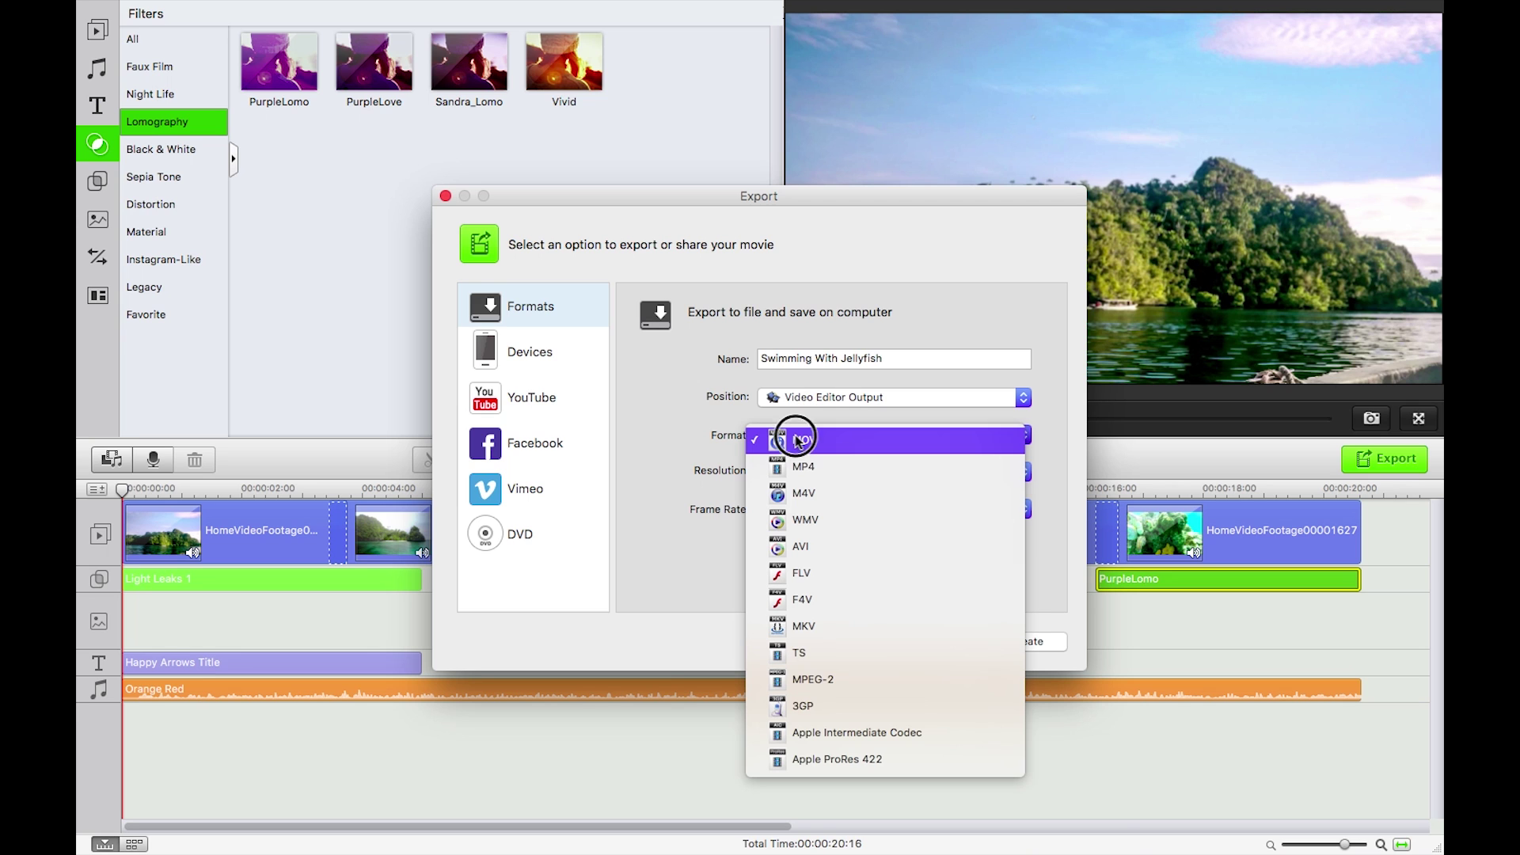
click(801, 440)
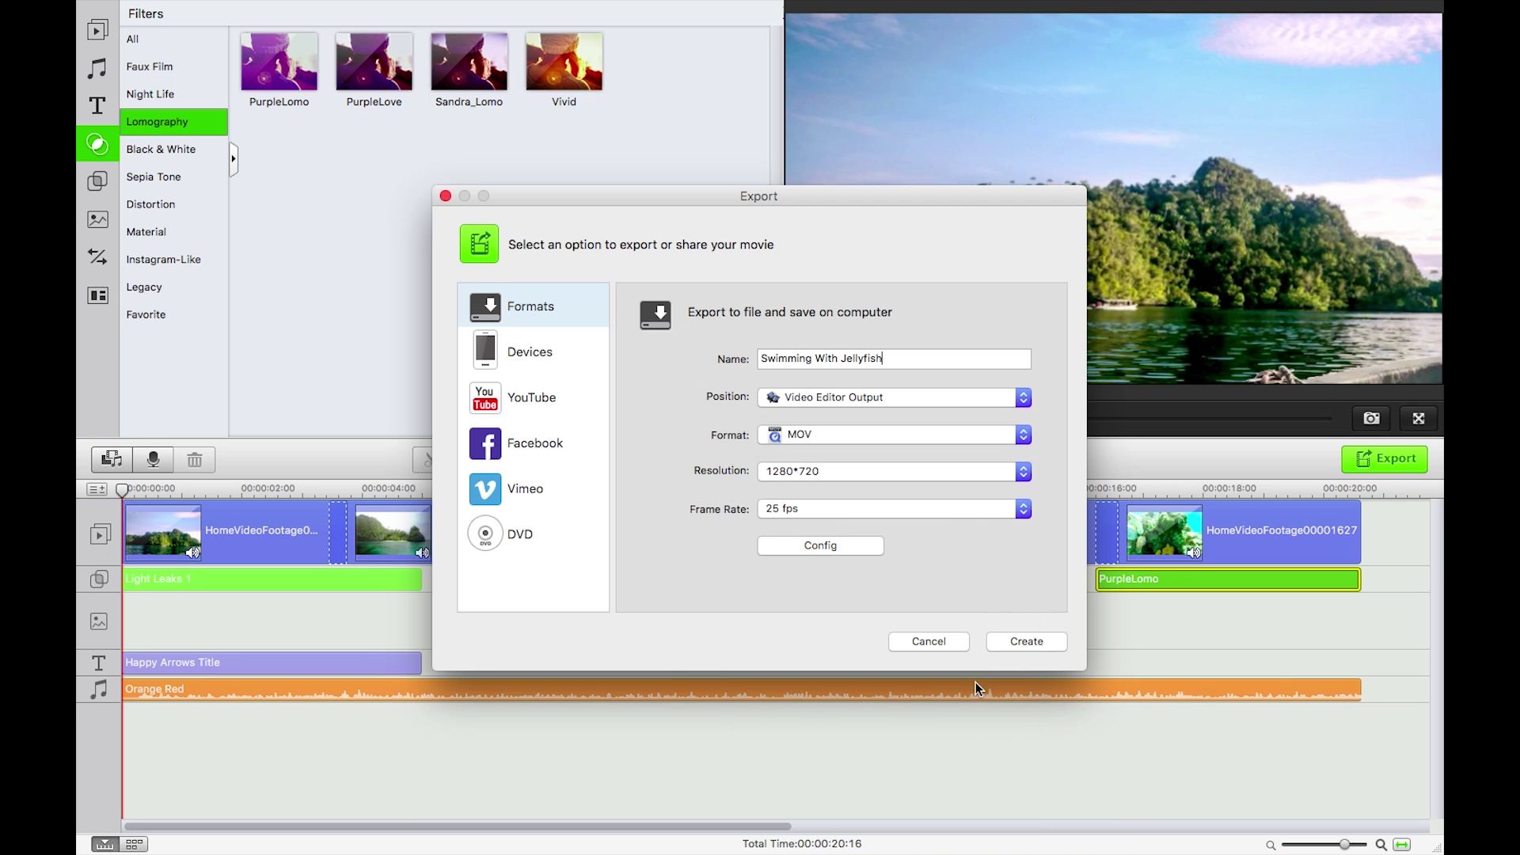
click(860, 473)
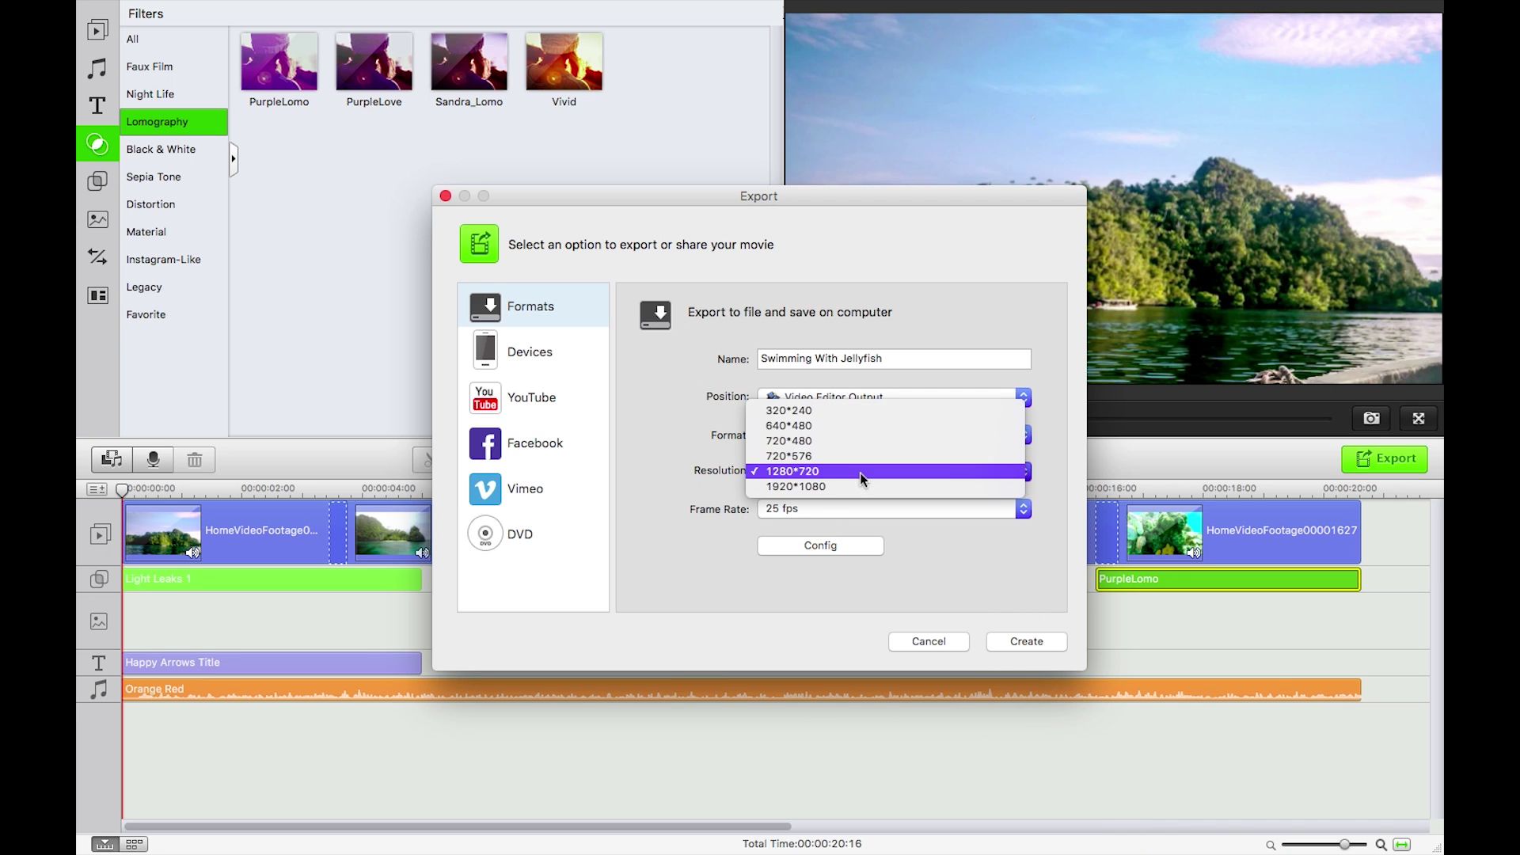
click(843, 482)
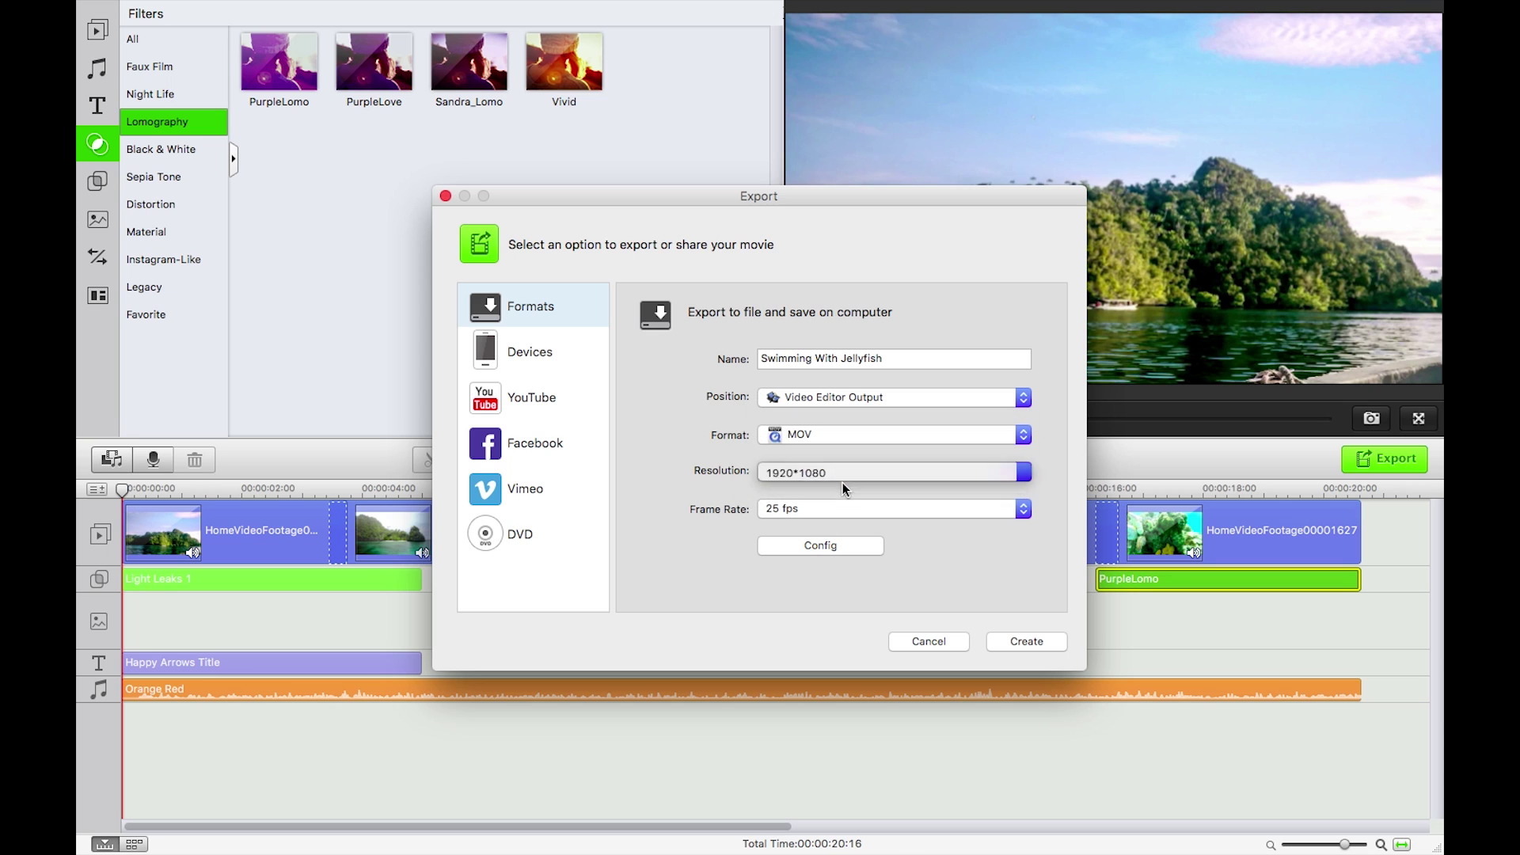
click(801, 507)
click(799, 538)
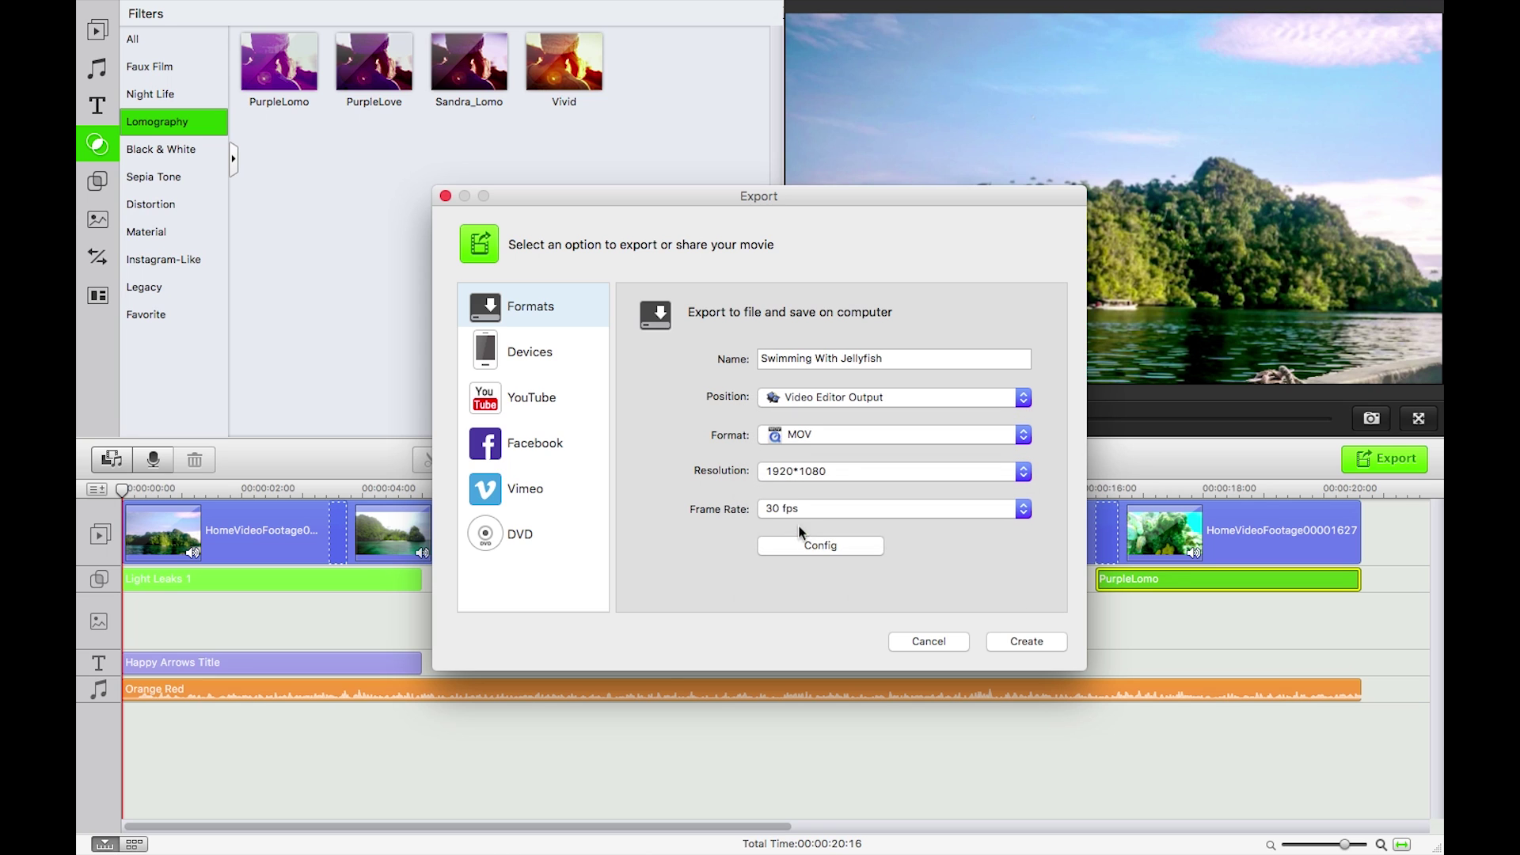
click(799, 509)
click(782, 464)
Keep H.264 video and AAC audio codecs and raise the video bit rate to 20000 kbps.
click(819, 546)
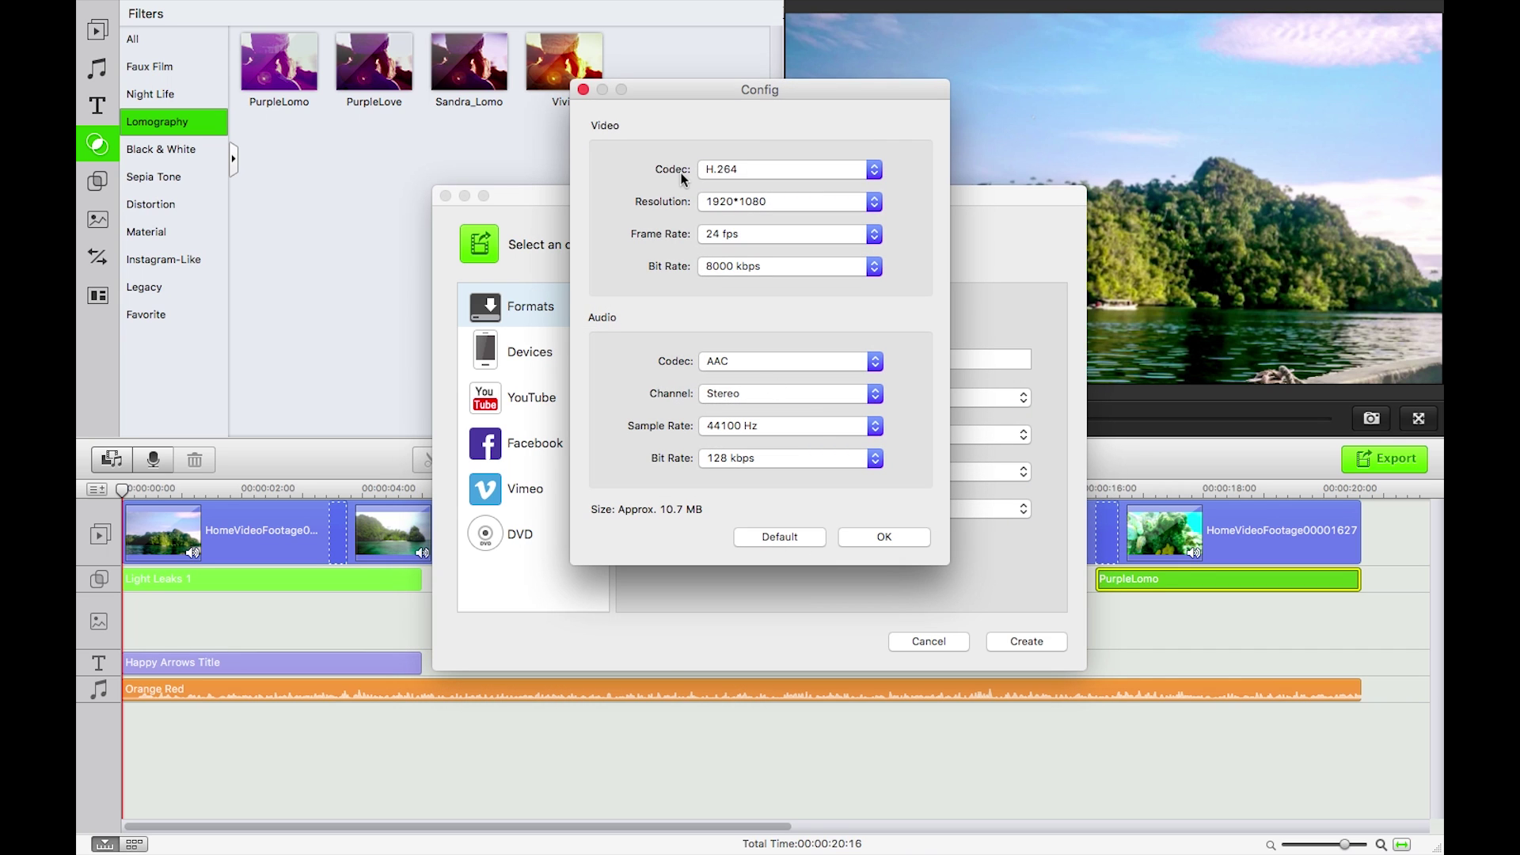
click(736, 169)
click(738, 171)
click(748, 360)
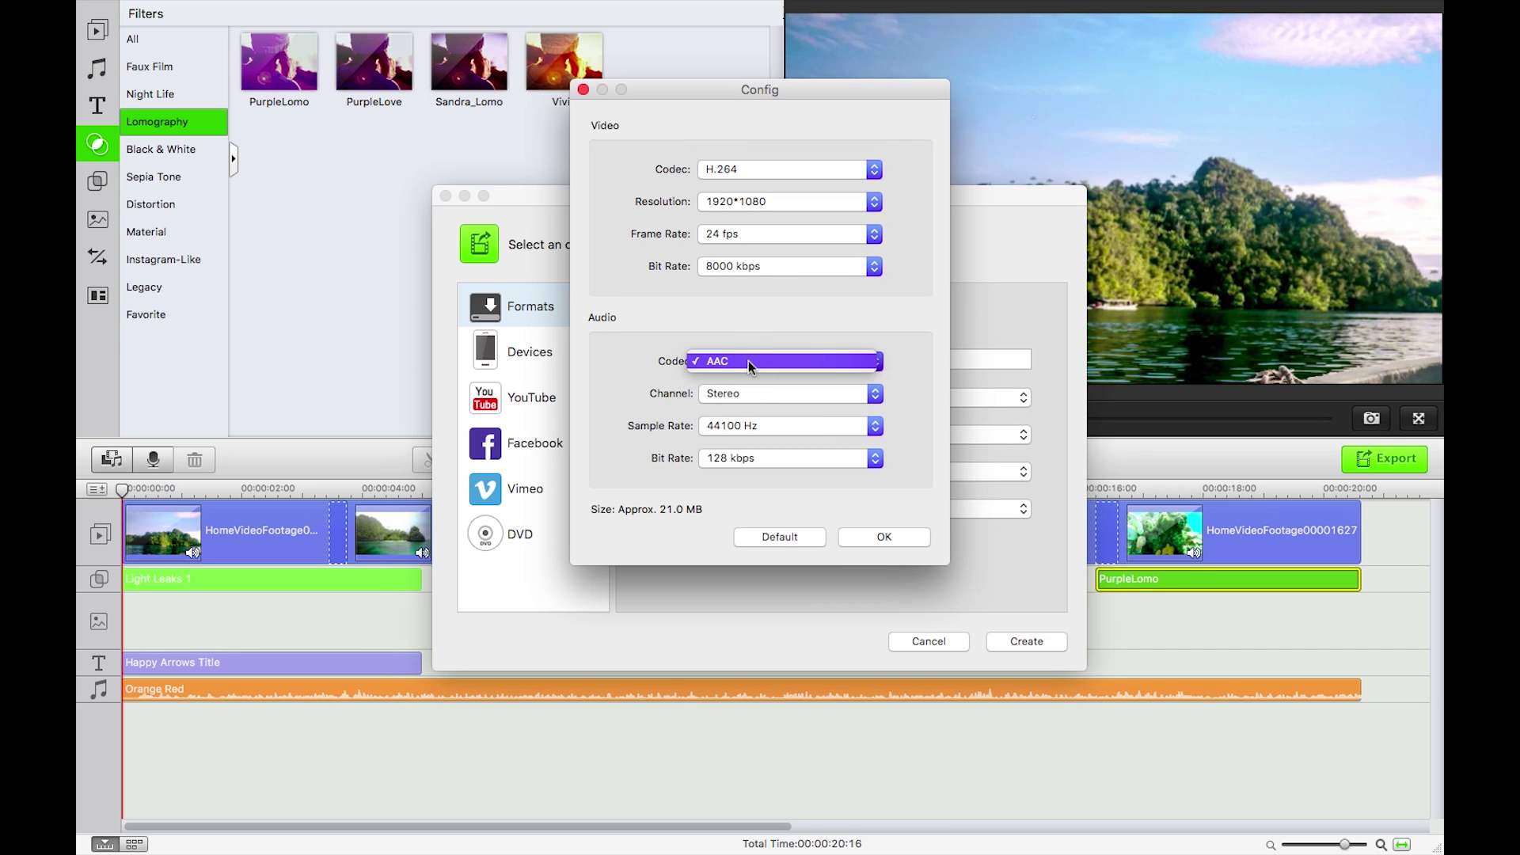
click(748, 360)
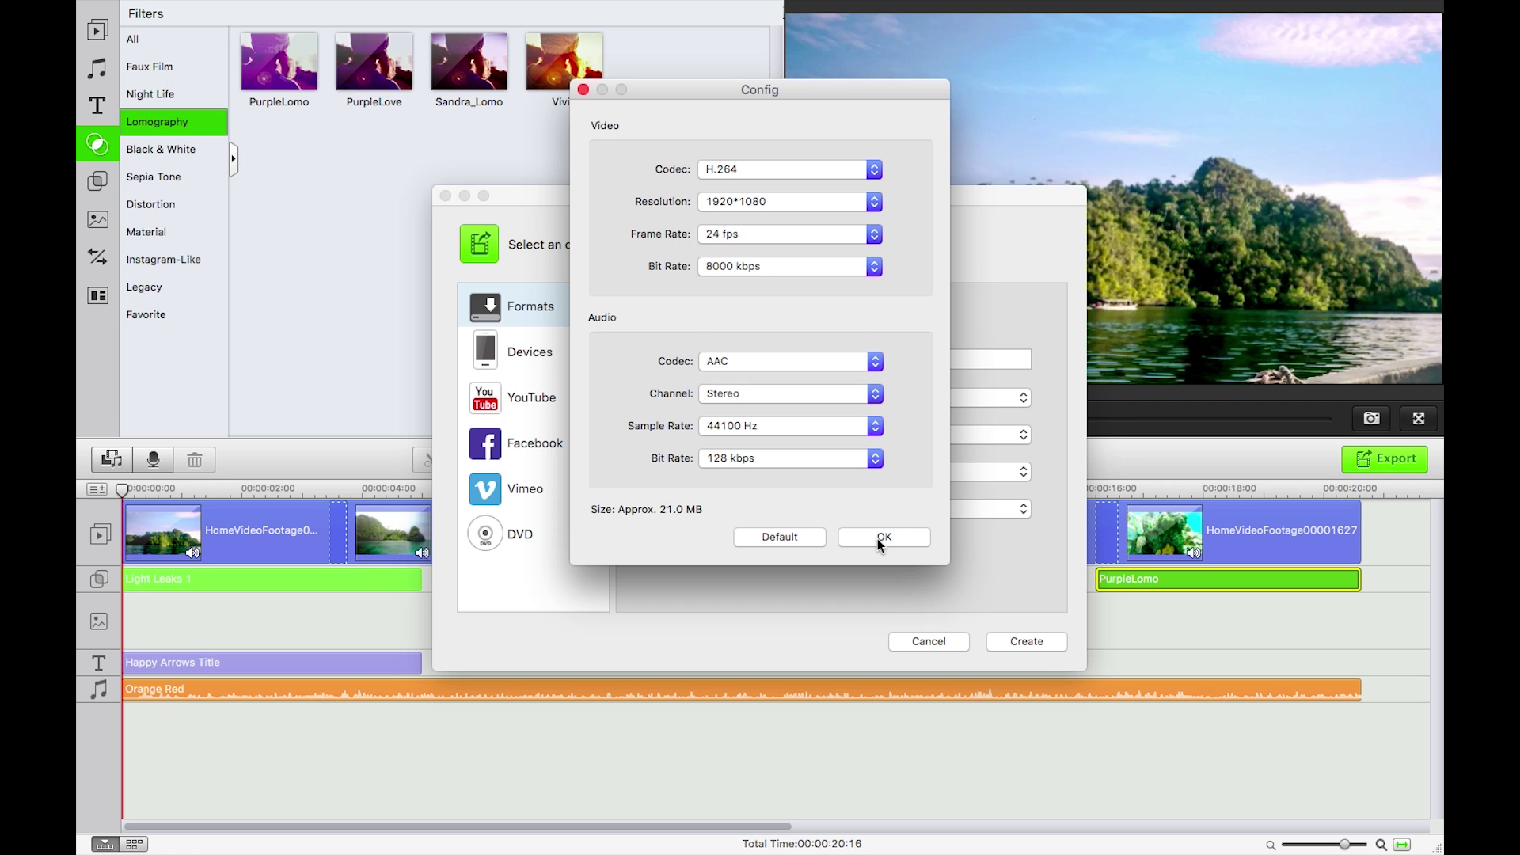
click(742, 267)
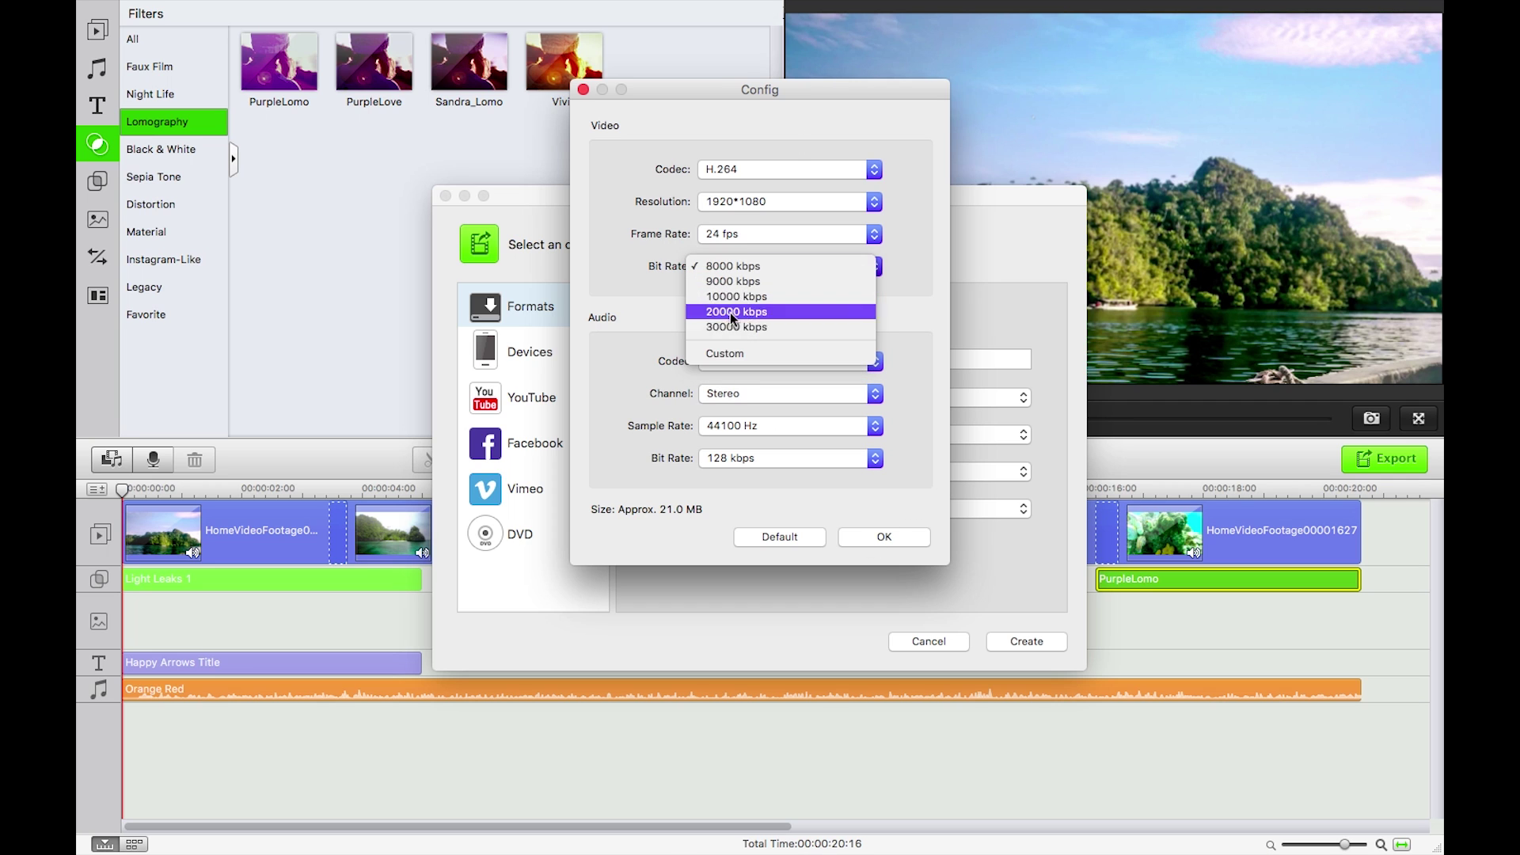
click(730, 314)
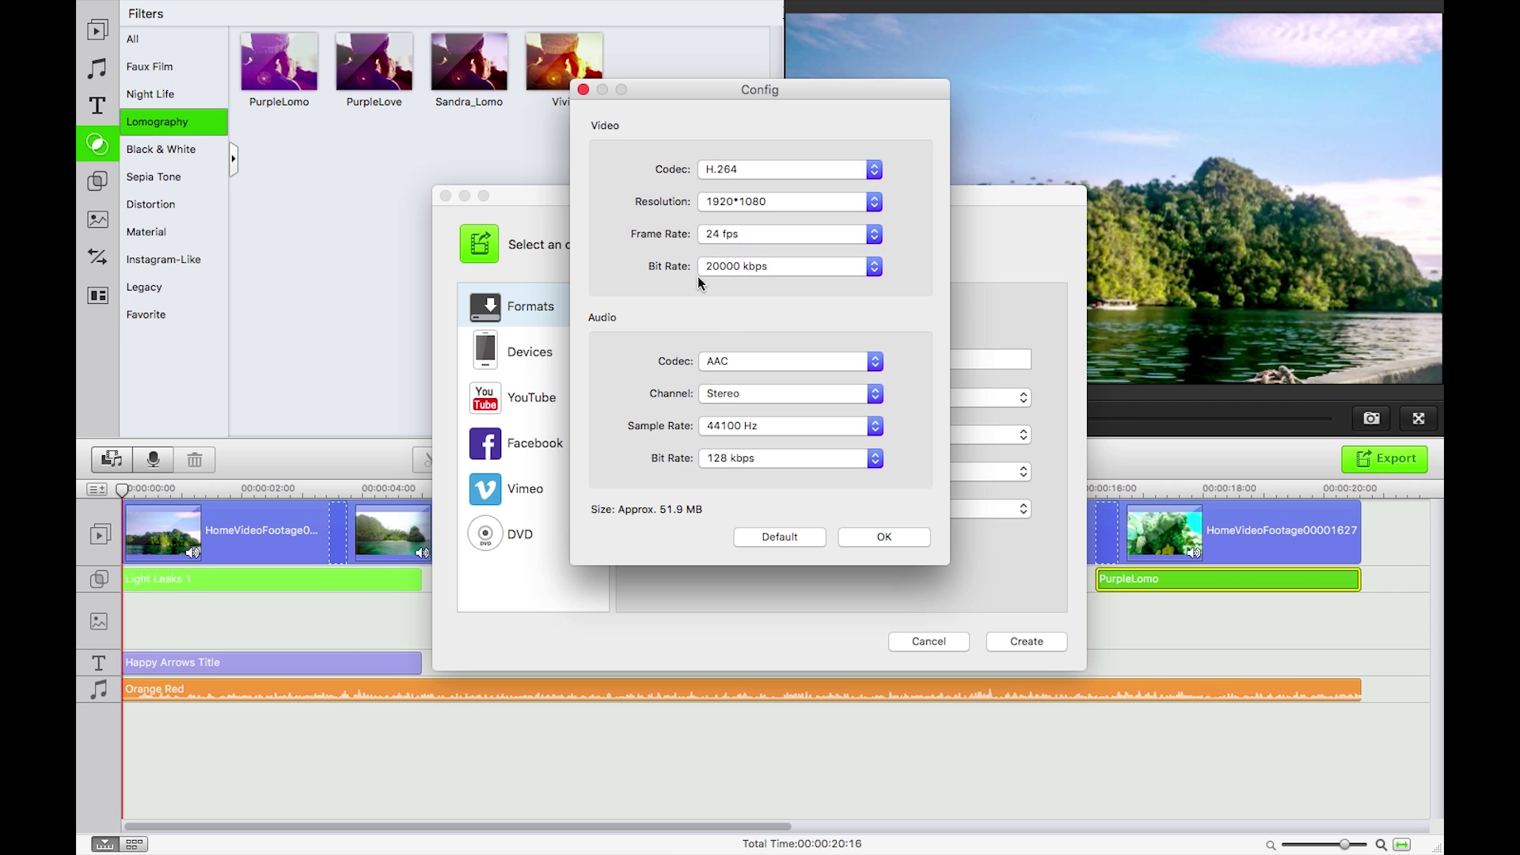
click(878, 538)
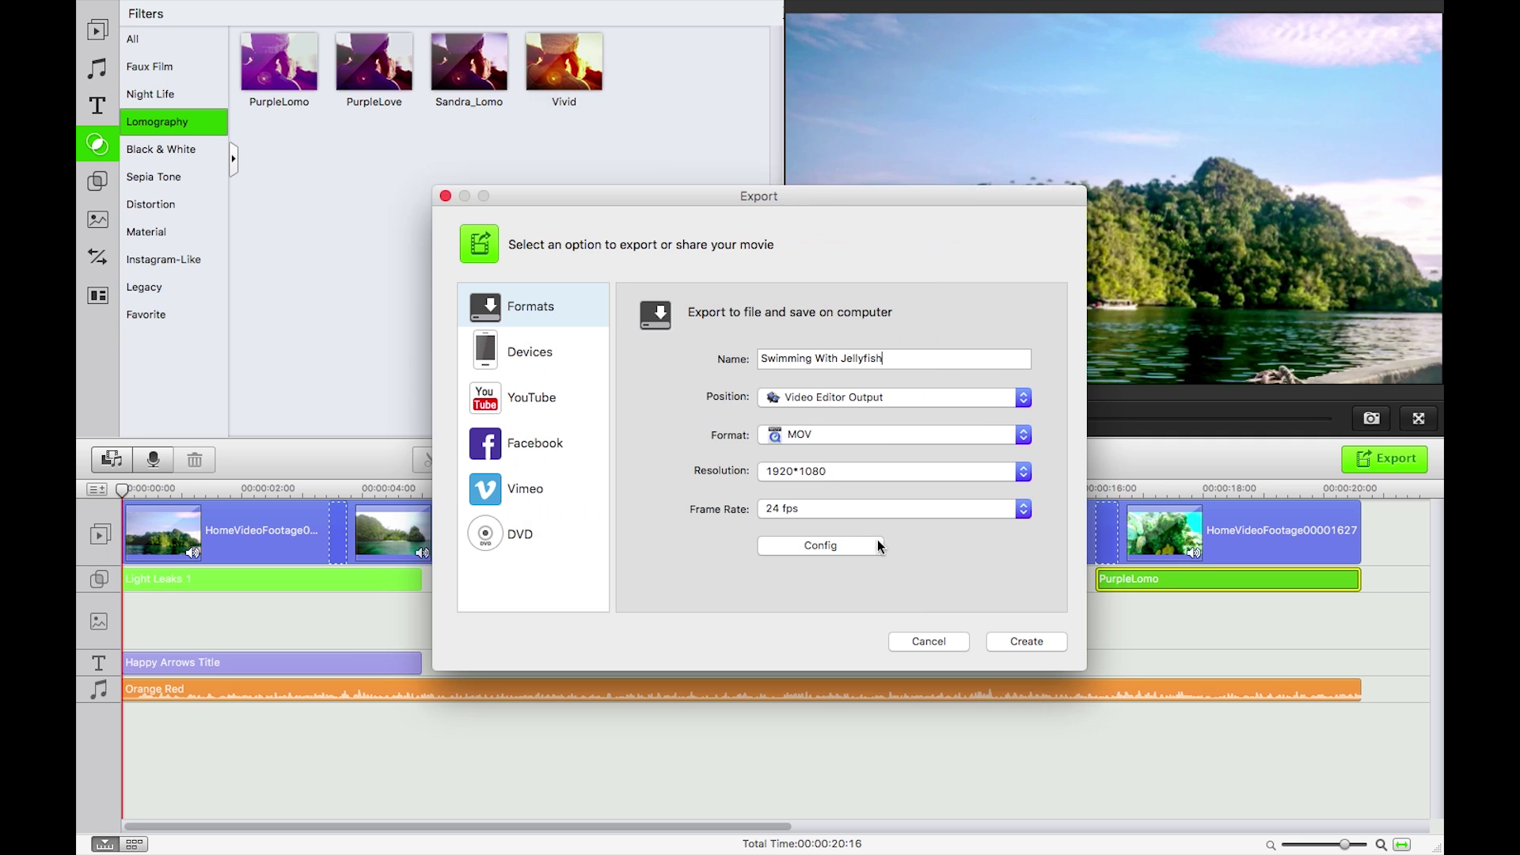
Export Swimming With Jellyfish.mov and open it in QuickTime Player.
click(1029, 641)
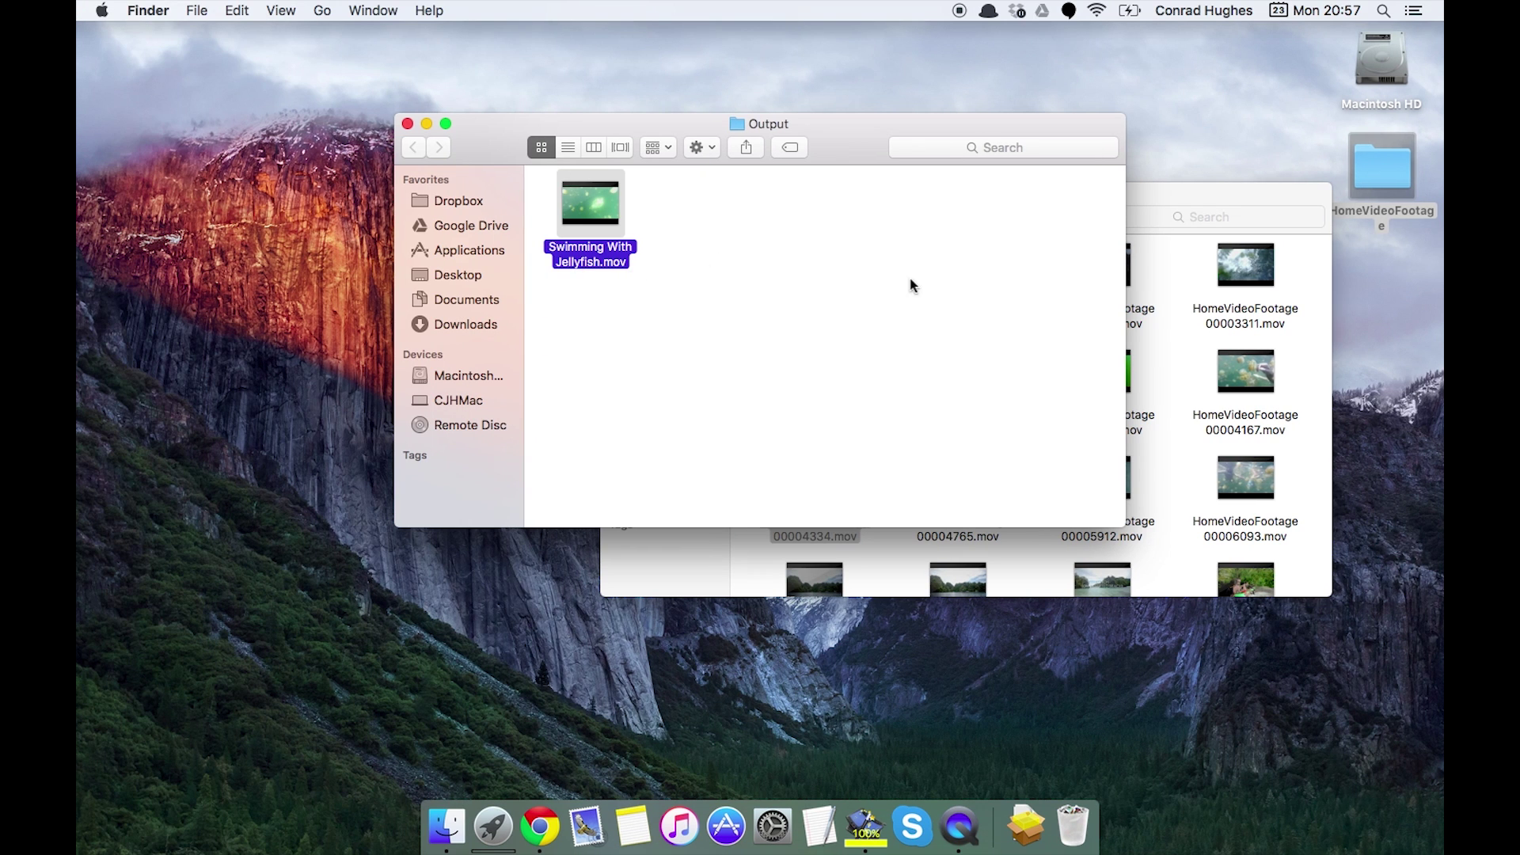
click(1191, 189)
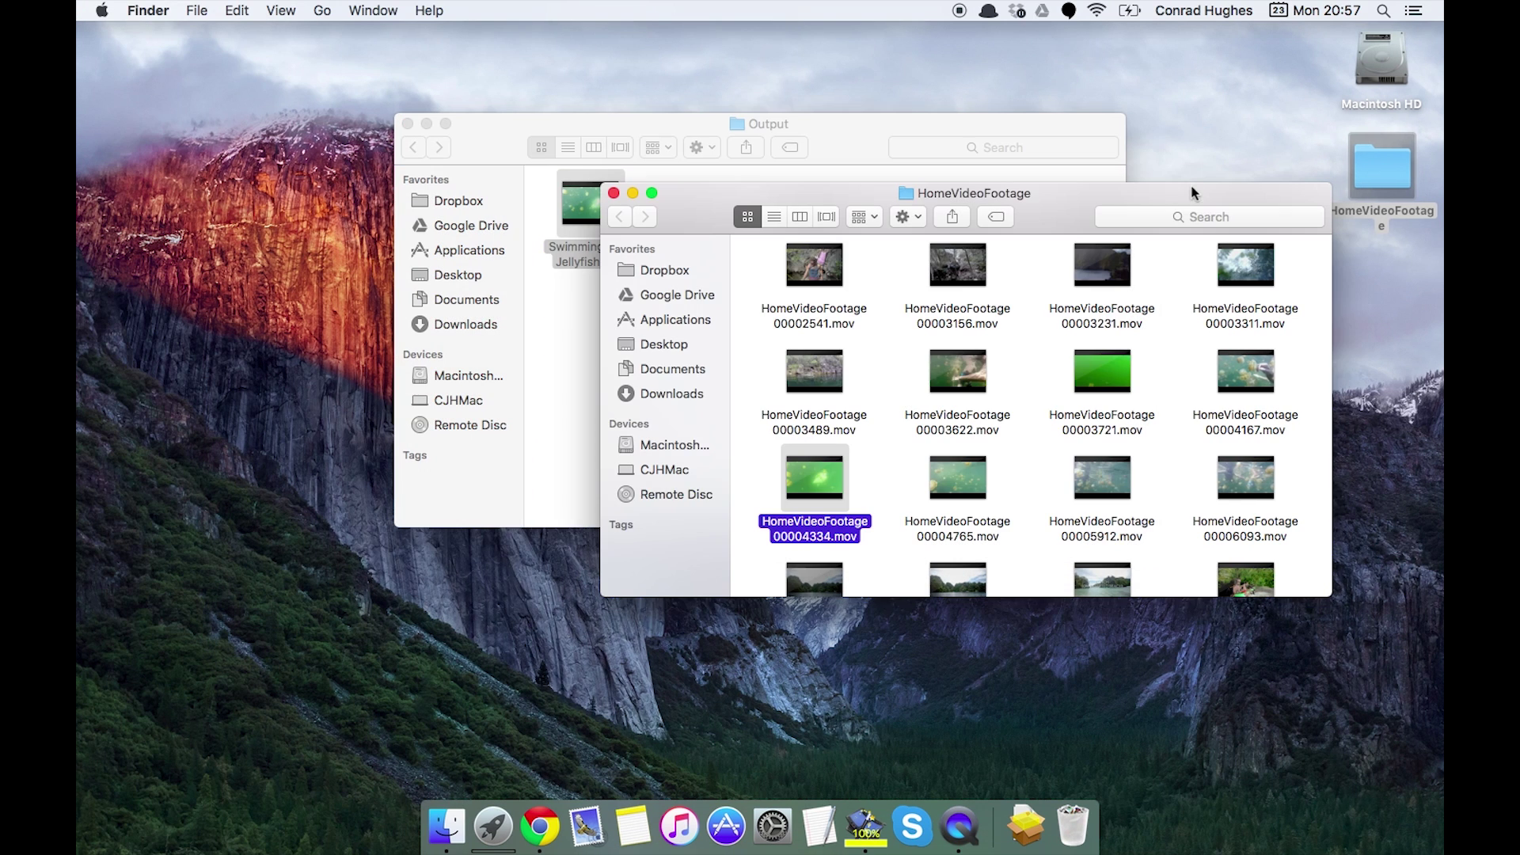
click(614, 194)
double_click(583, 252)
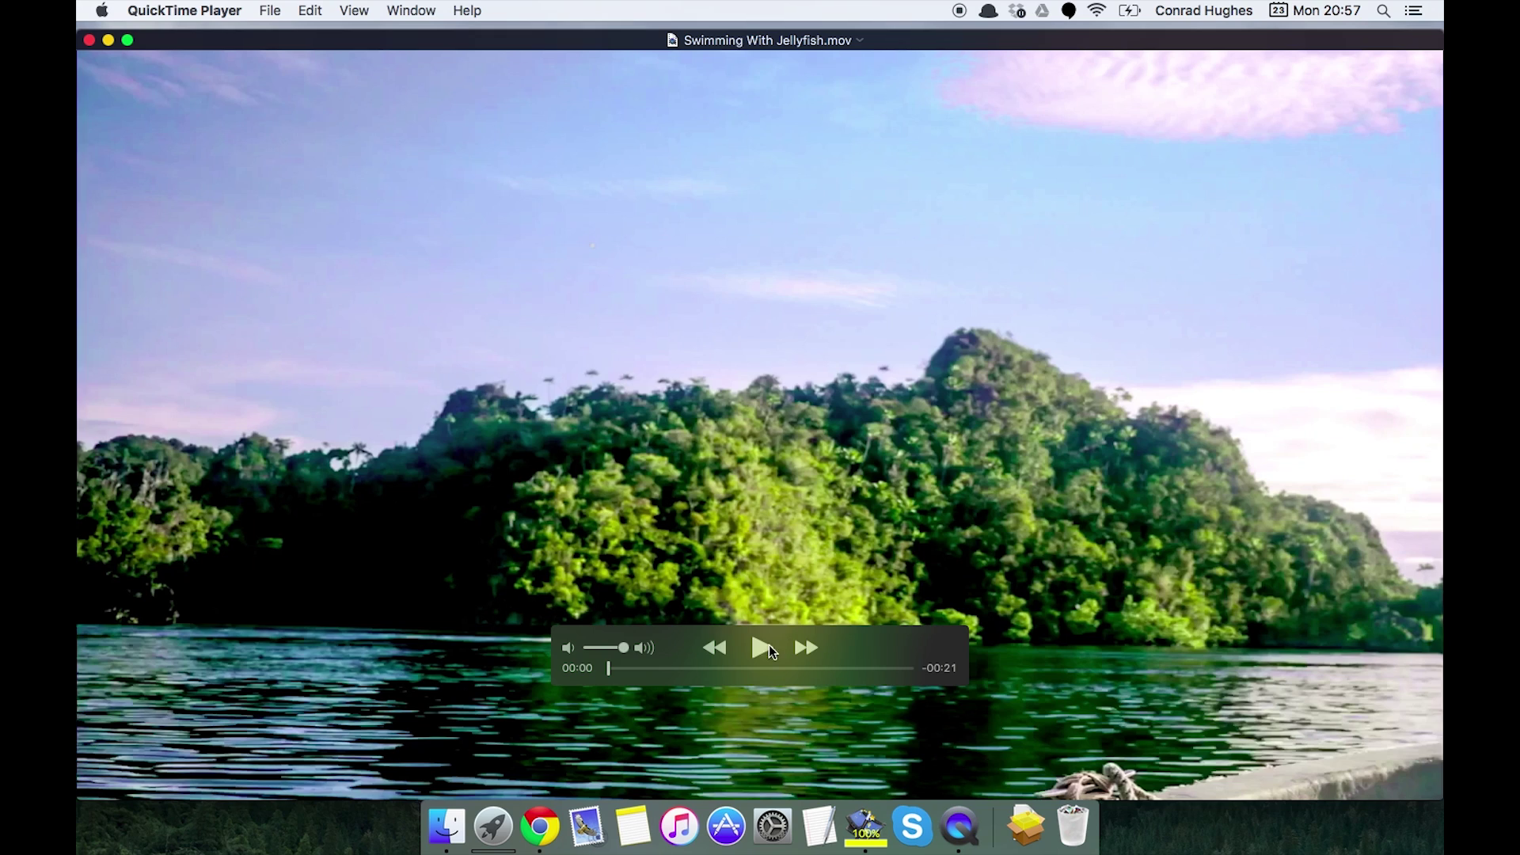
Start playback of the exported movie with QuickTime's Play control.
click(765, 647)
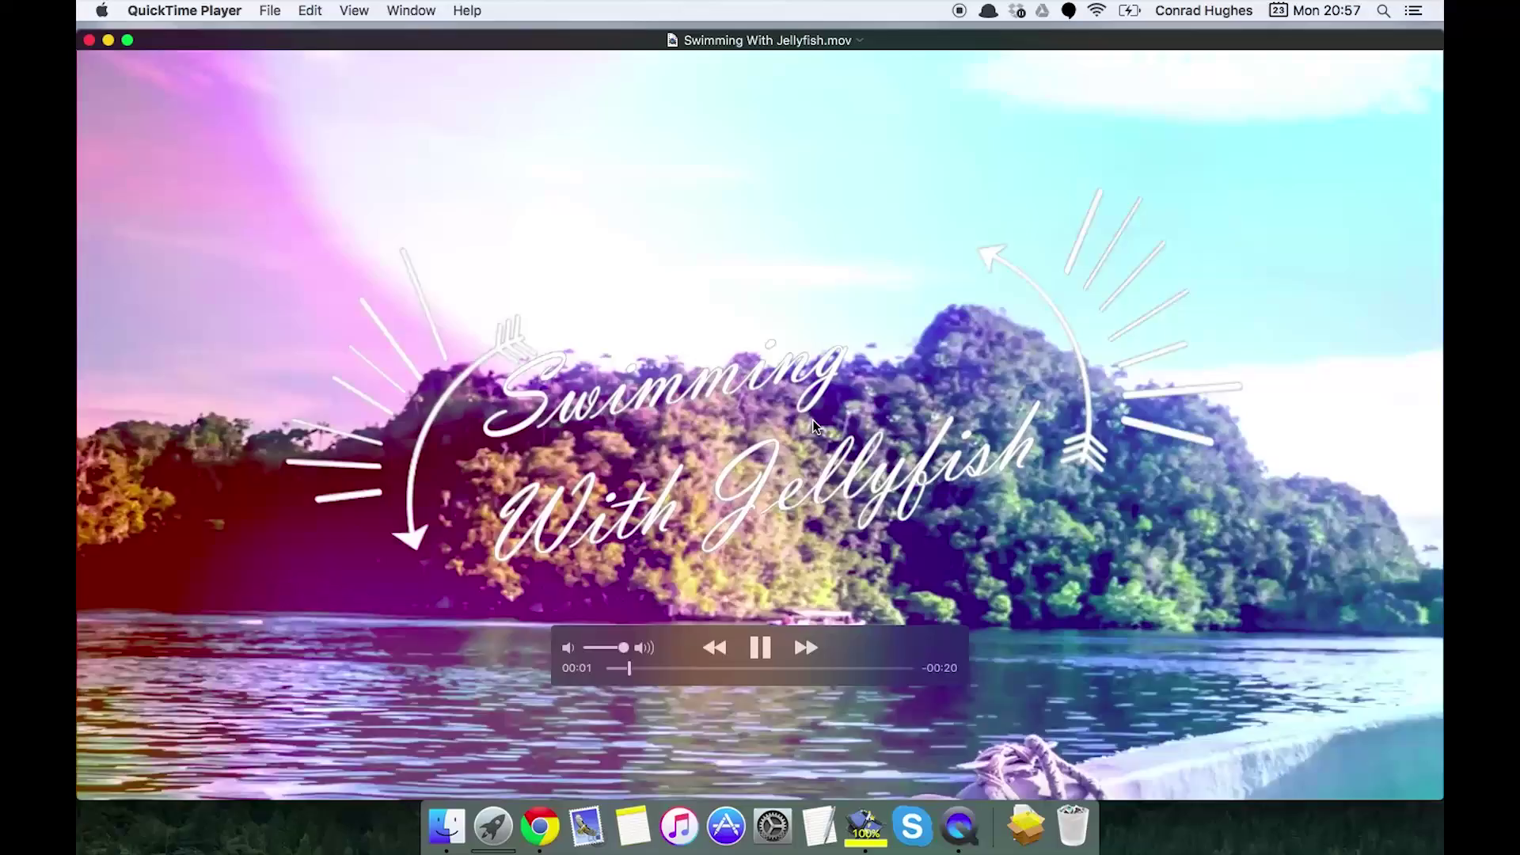